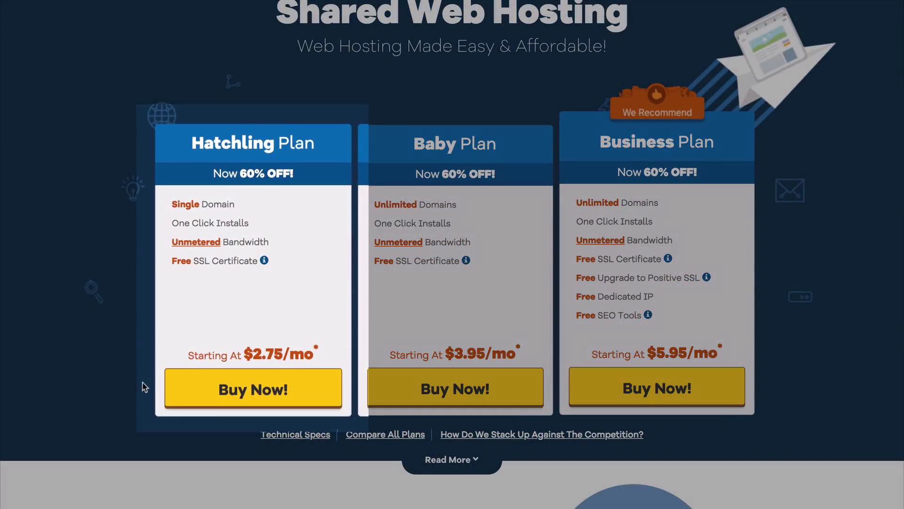
# Step: Order the Hatchling plan on a 12-month billing cycle and enter the billing e-mail address
pyautogui.click(198, 384)
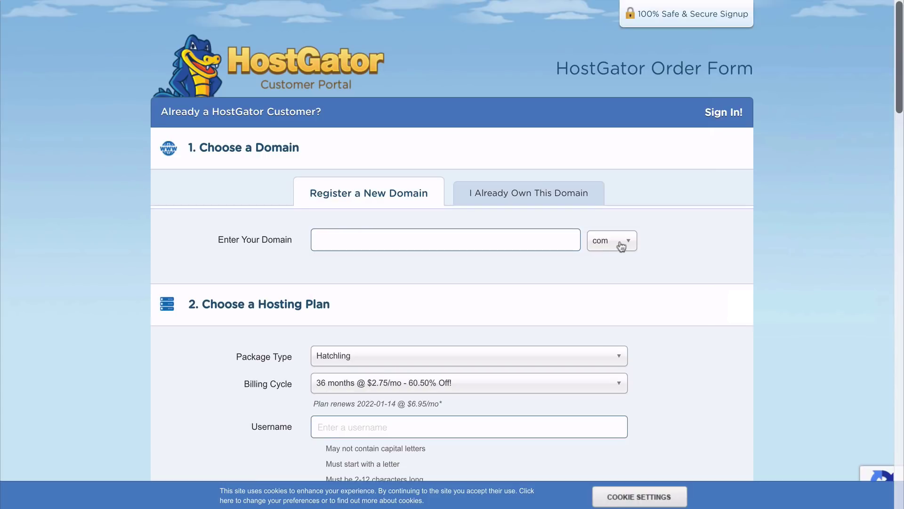
pyautogui.click(628, 242)
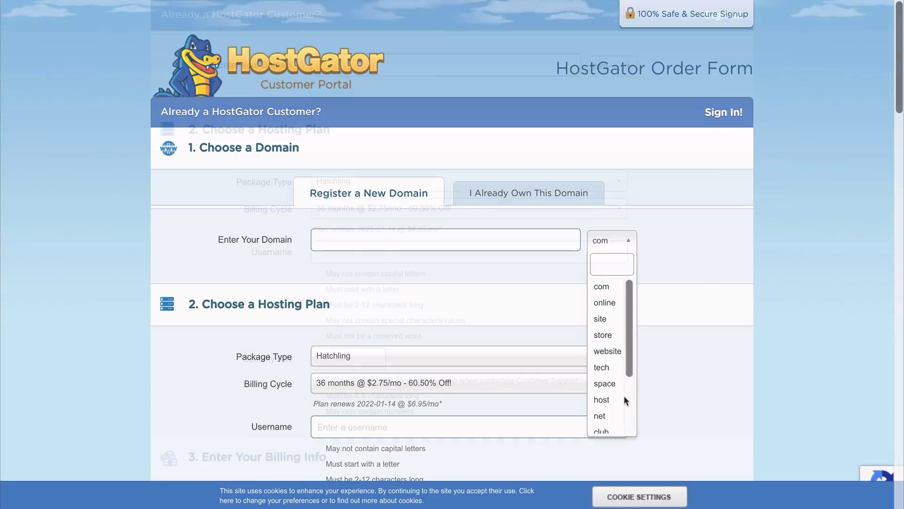
pyautogui.scroll(-4, 624, 395)
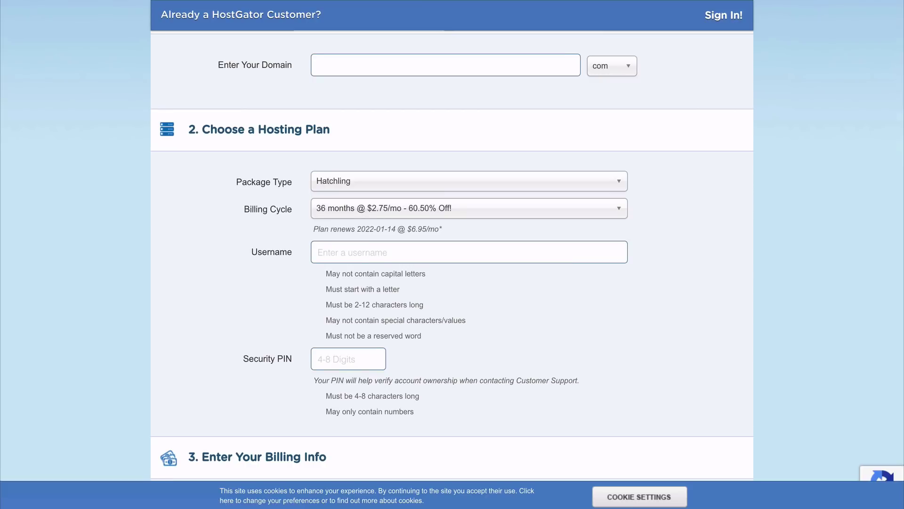
pyautogui.click(338, 214)
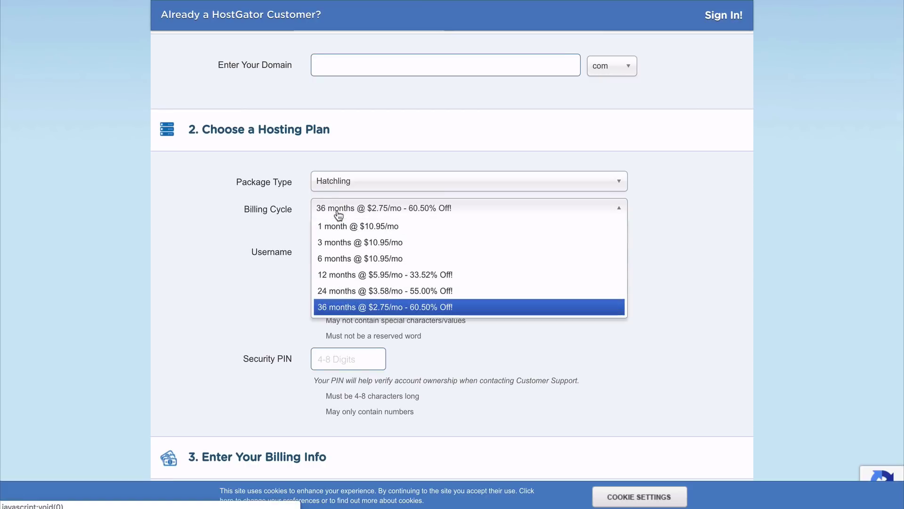
pyautogui.click(348, 276)
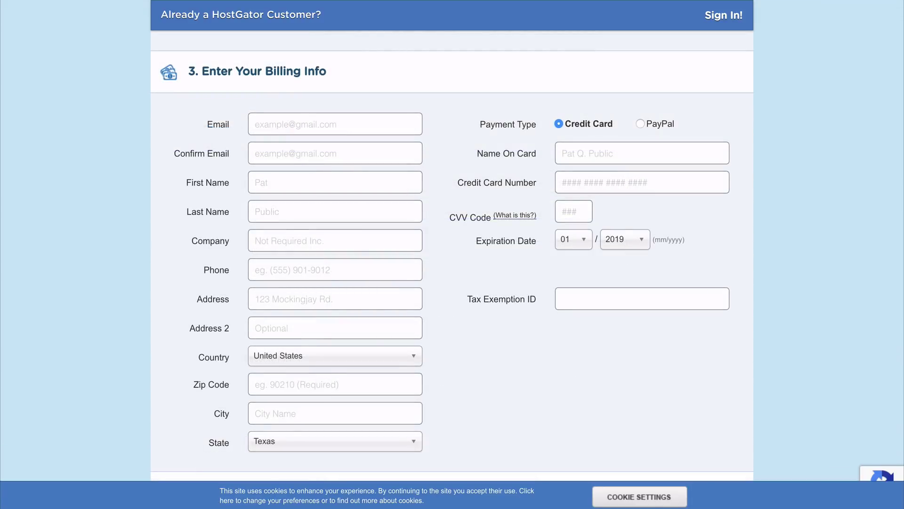
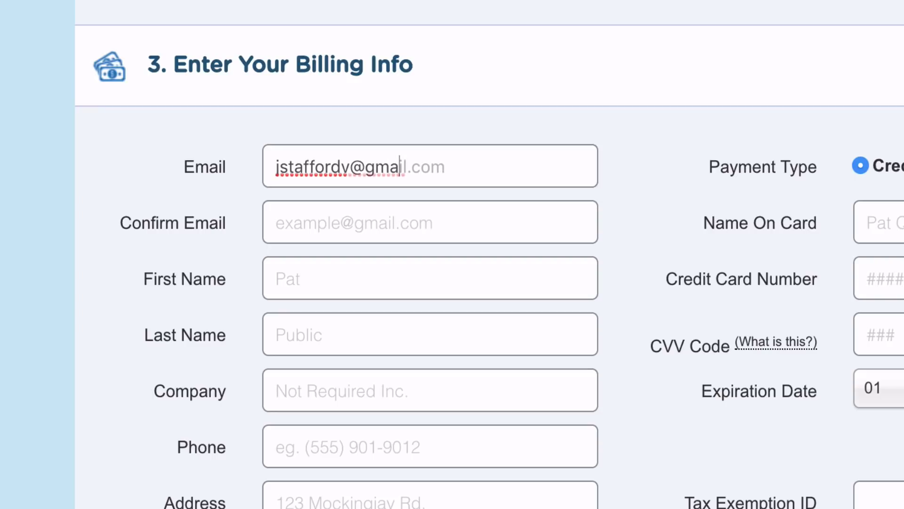
pyautogui.press('Tab')
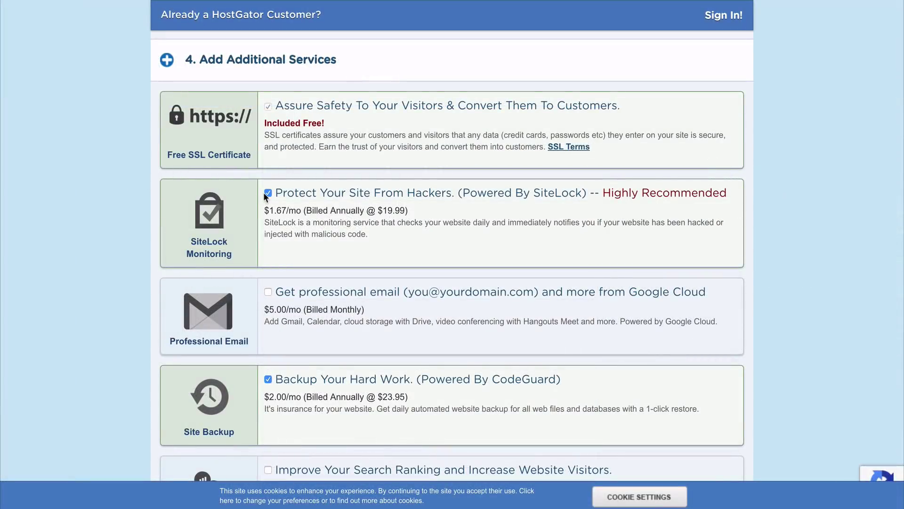
# Step: Decline SiteLock and CodeGuard, apply coupon WORDPRESSHERO, accept the terms and check out
pyautogui.click(264, 193)
pyautogui.scroll(-2, 264, 193)
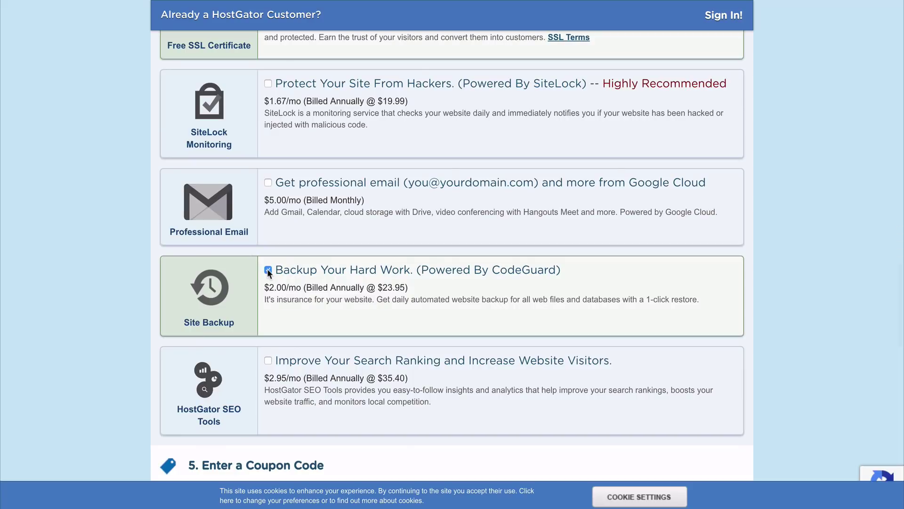
pyautogui.click(268, 271)
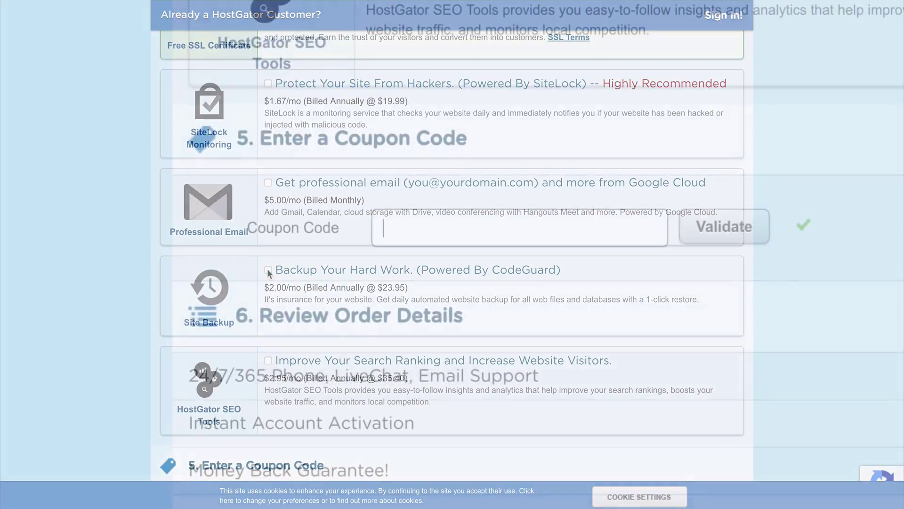
pyautogui.write('WORD')
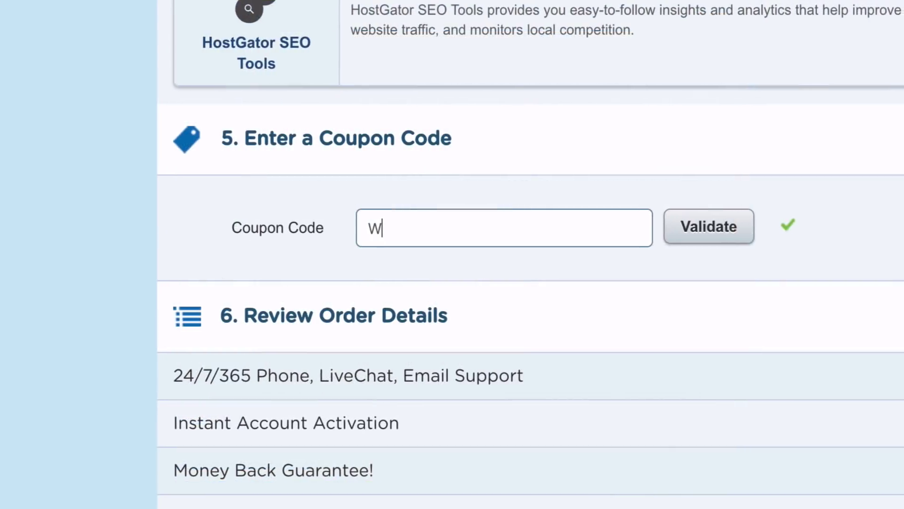
pyautogui.write('PRESSHE')
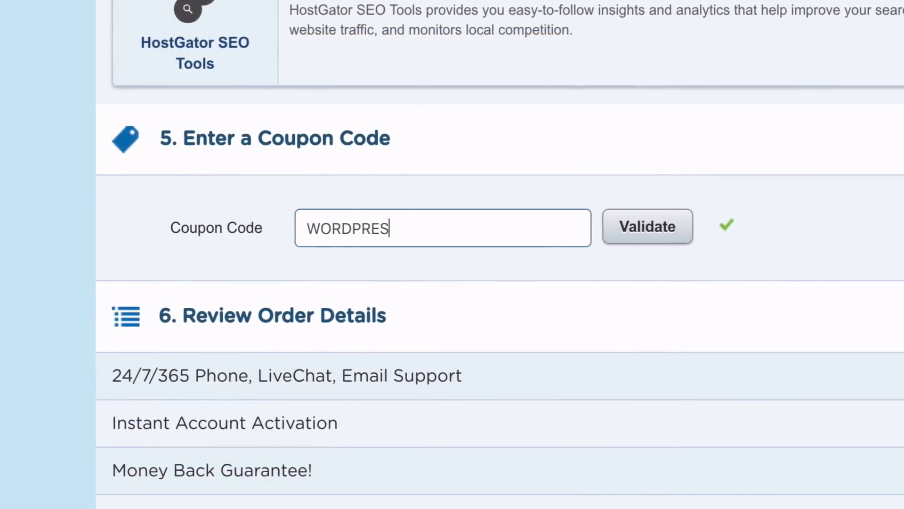
pyautogui.write('RO')
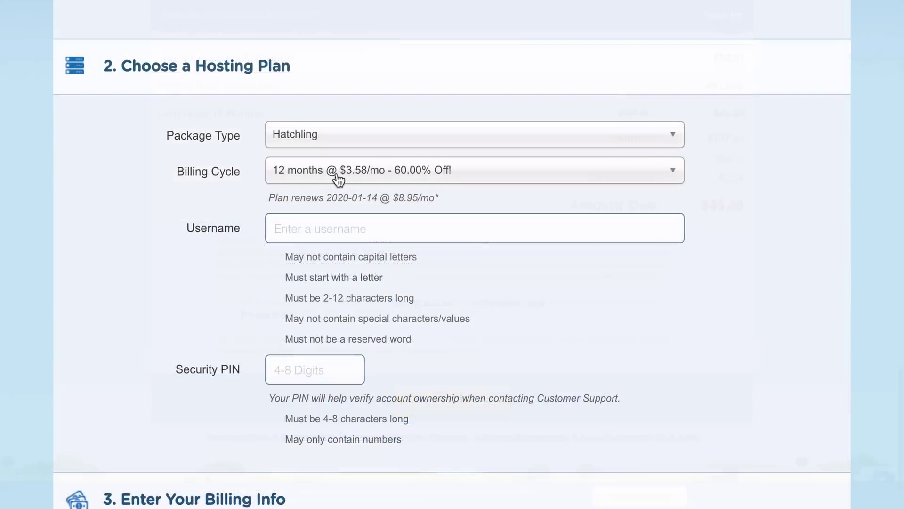
pyautogui.click(335, 175)
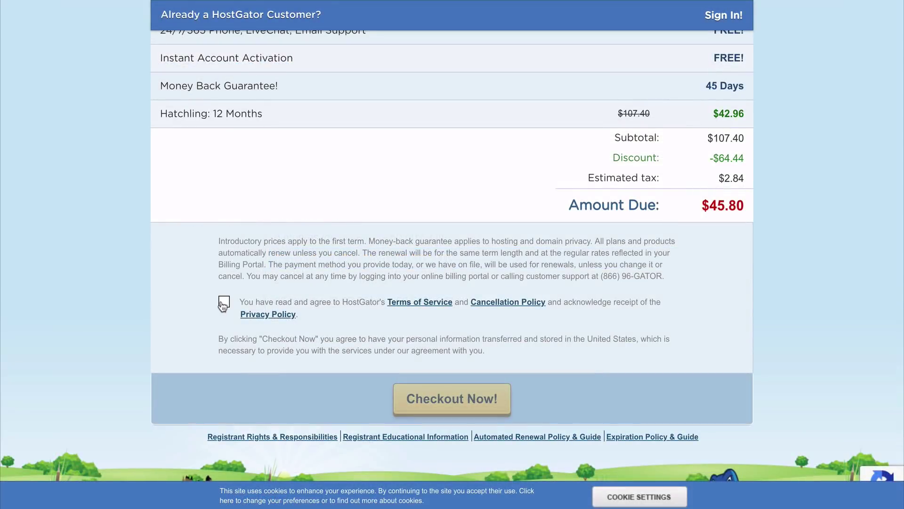
pyautogui.click(223, 304)
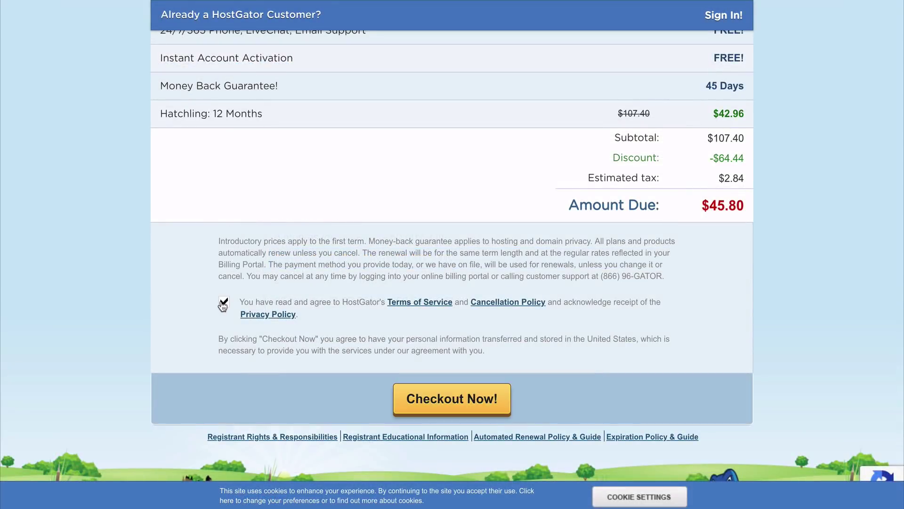
pyautogui.click(452, 408)
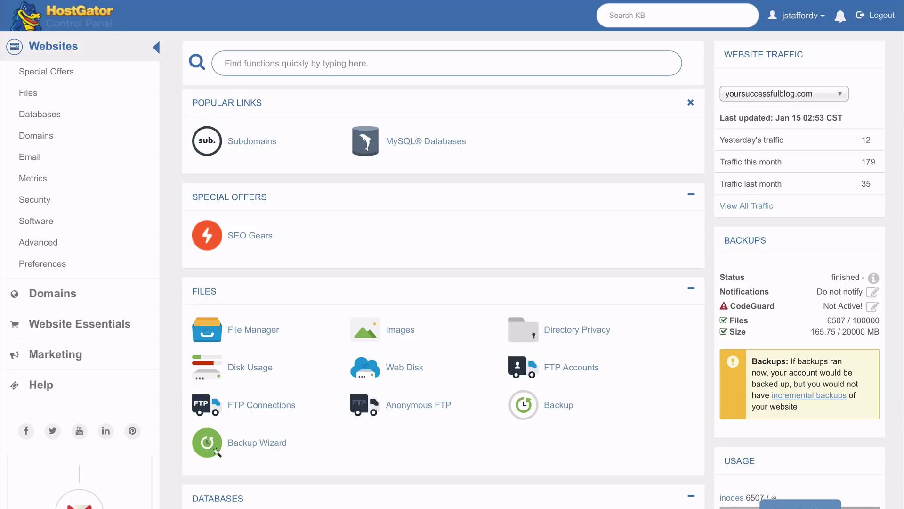
# Step: Open QuickInstall from the cPanel Software section to reach the Site Builders & CMS Marketplace
pyautogui.scroll(-8, 542, 269)
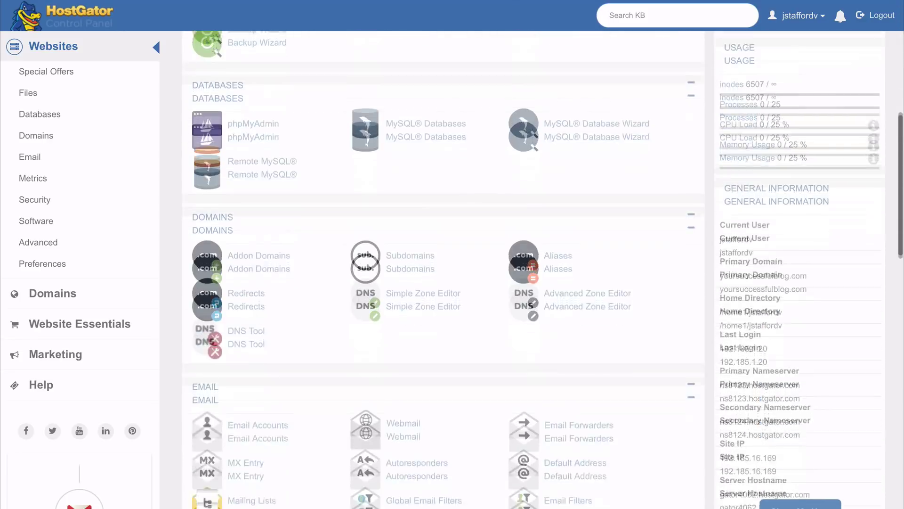
pyautogui.scroll(-10, 542, 268)
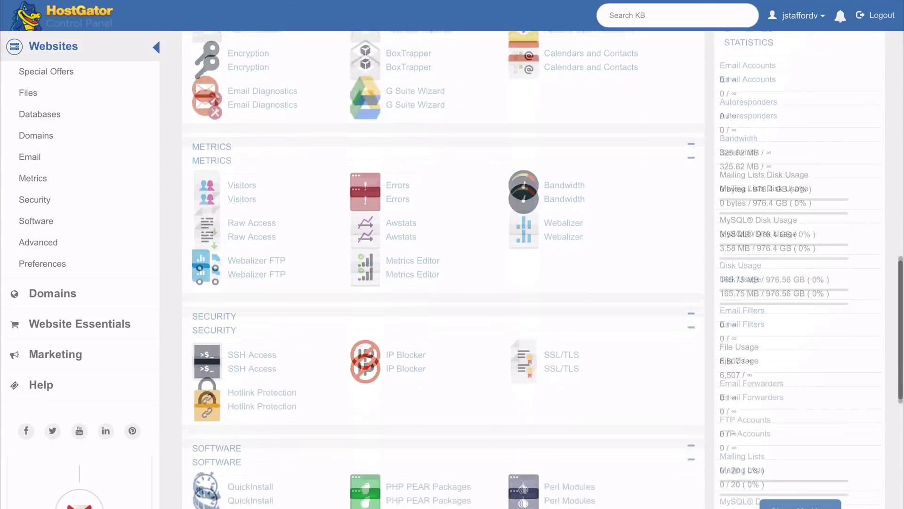
pyautogui.scroll(-5, 542, 268)
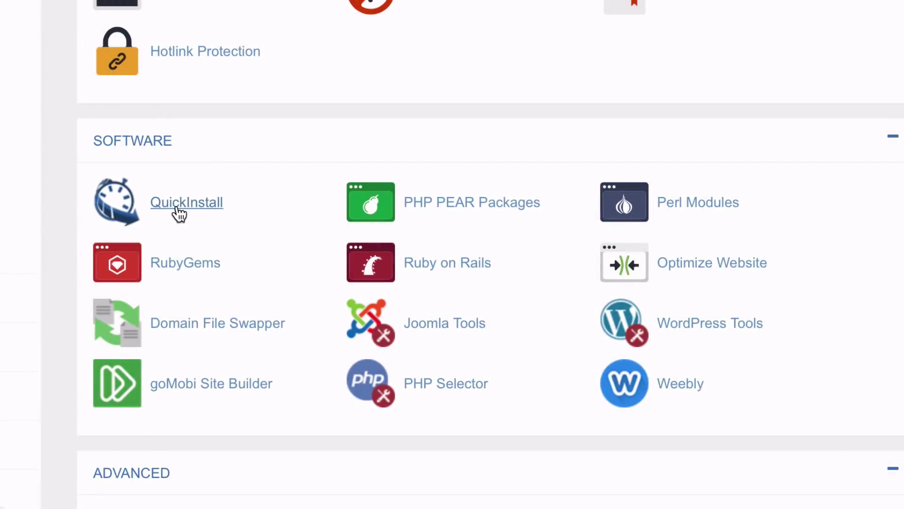
pyautogui.click(179, 213)
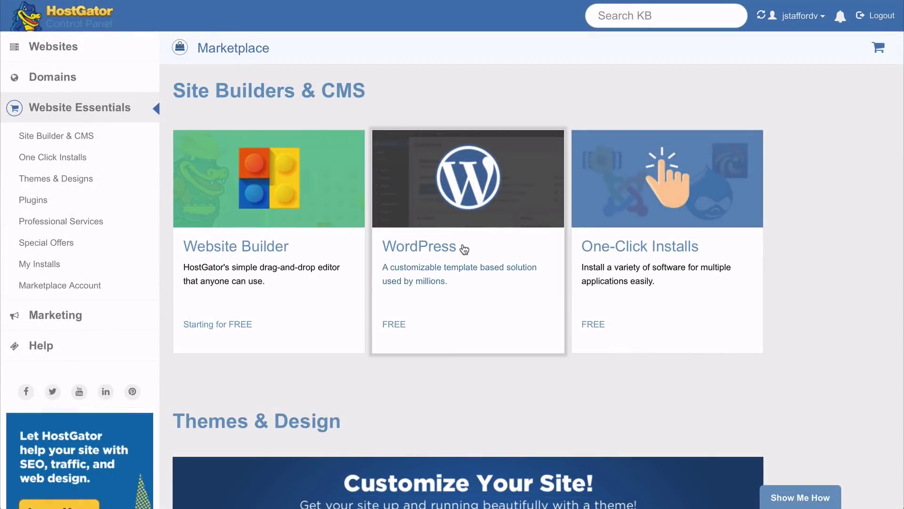
# Step: Install WordPress on yoursuccessfulblog.com titled YourSuccessfulBlog, with the admin's last name and e-mail filled in
pyautogui.click(464, 249)
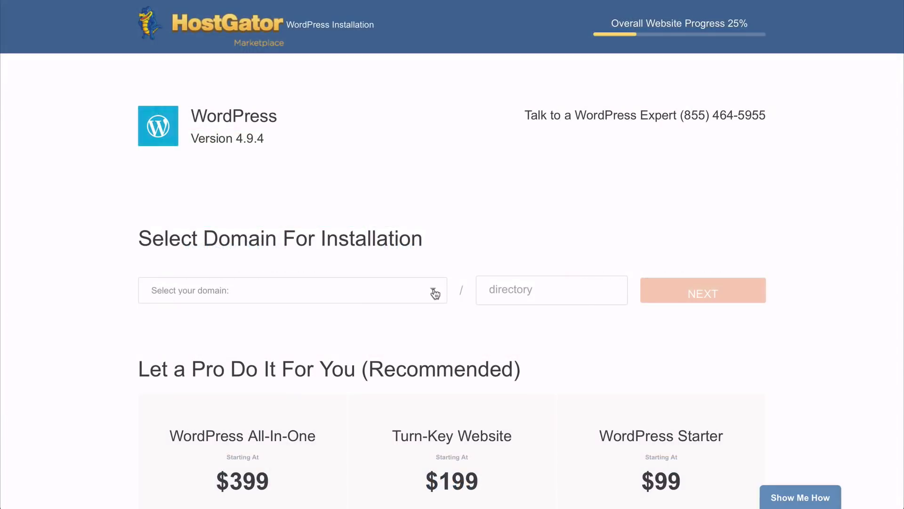
pyautogui.click(431, 291)
pyautogui.click(413, 309)
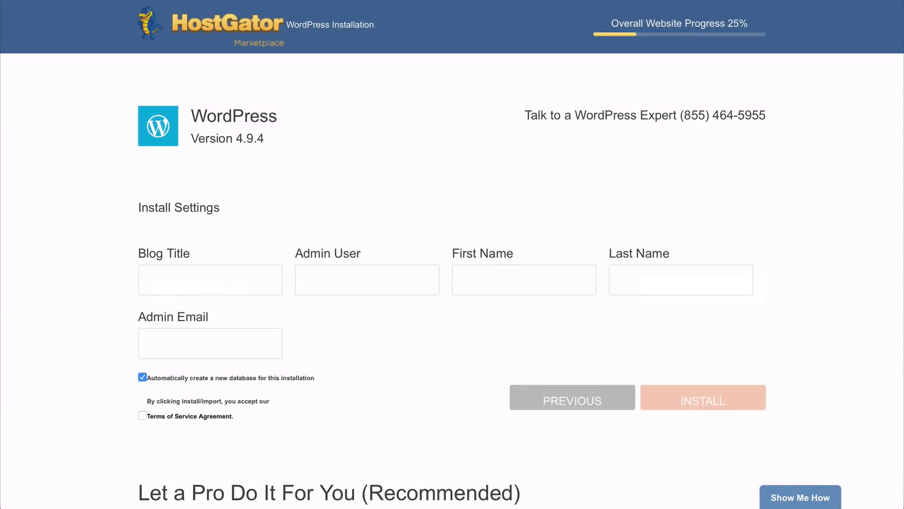
pyautogui.write('YourSuccessfulBlog')
pyautogui.write('S')
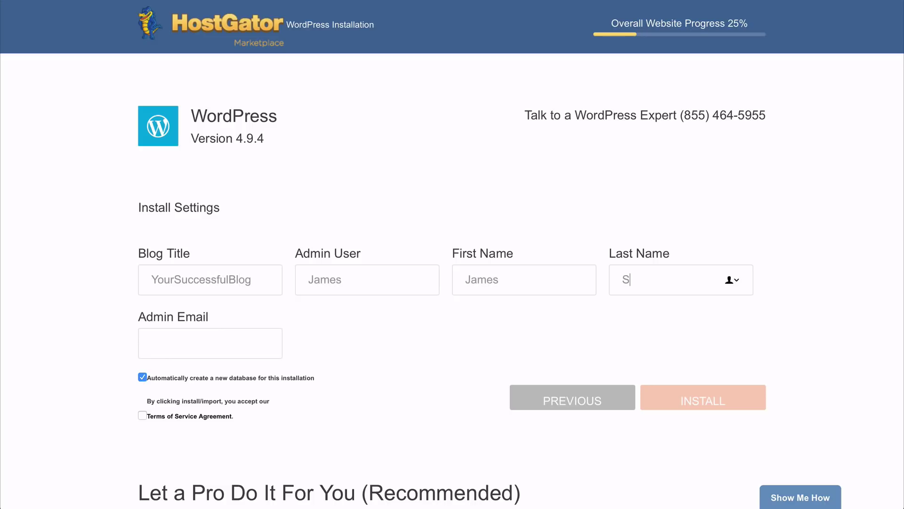
pyautogui.write('tafford')
pyautogui.press('Tab')
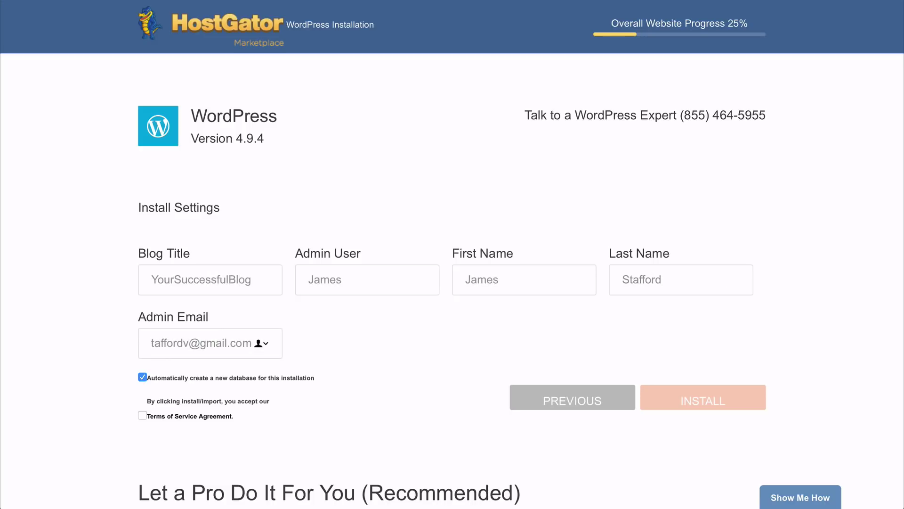
pyautogui.press('Tab')
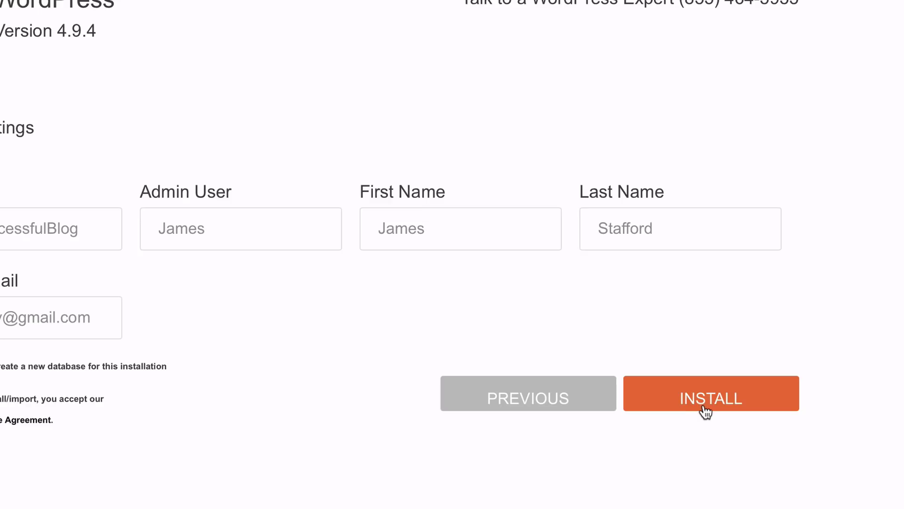
pyautogui.click(704, 408)
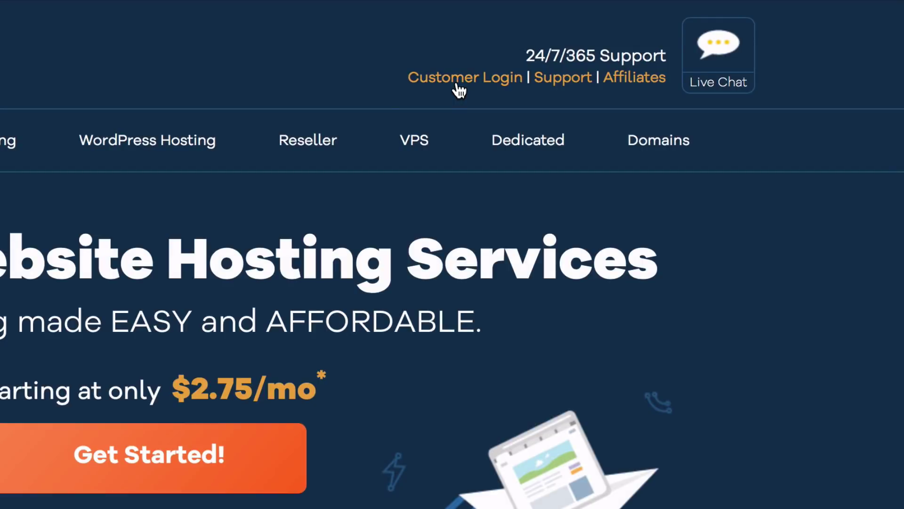
# Step: Log in and change yoursuccessfulblog.com's name servers to point automatically to the hosting account
pyautogui.click(456, 85)
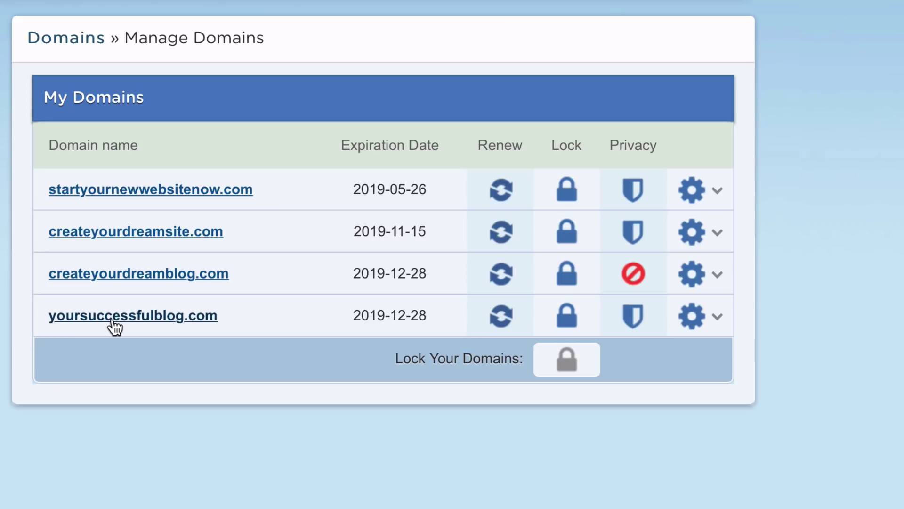
pyautogui.click(114, 324)
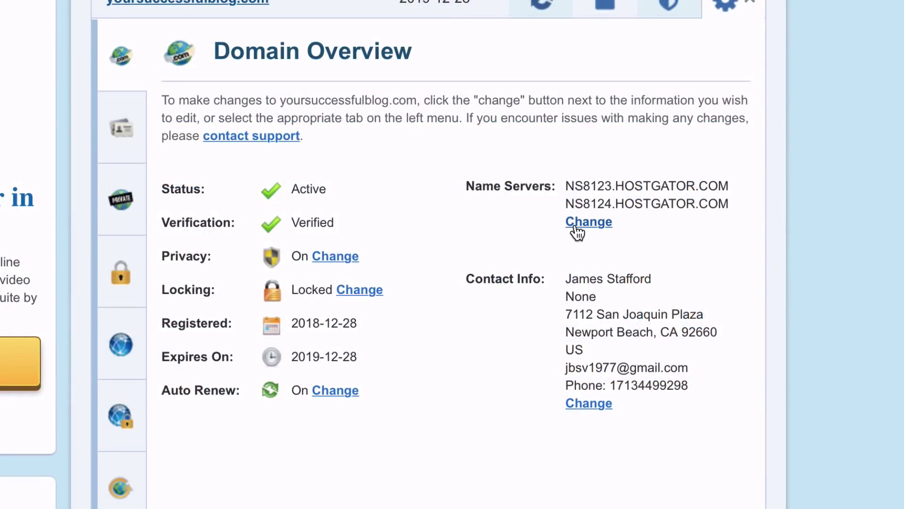
pyautogui.click(574, 228)
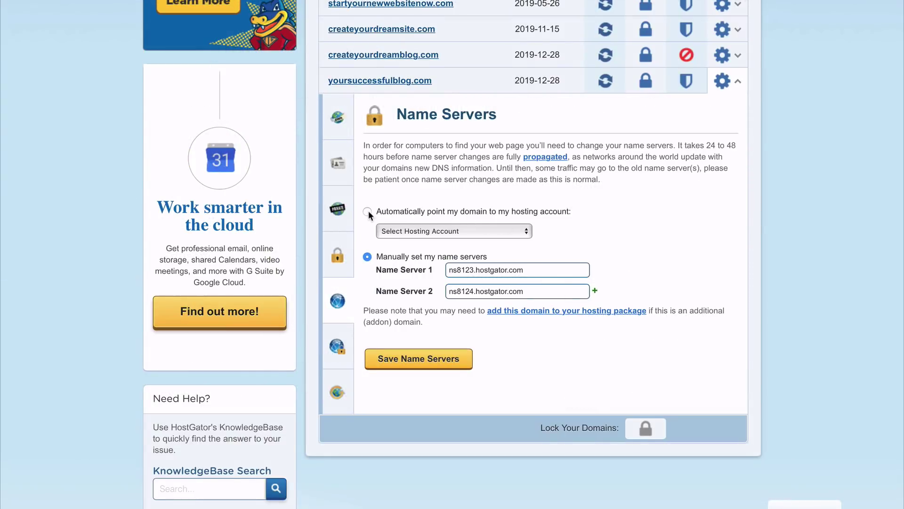
pyautogui.click(368, 211)
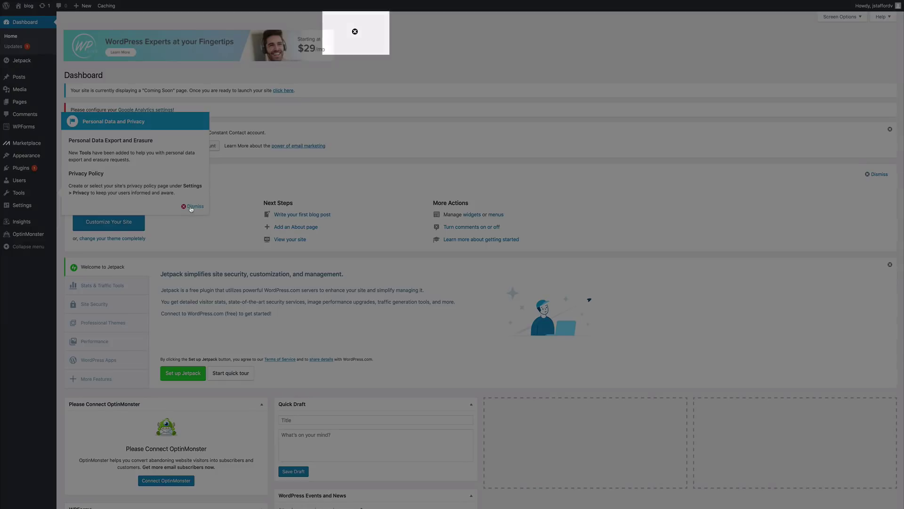
# Step: Dismiss the privacy notice and open the blog's Visit Site link in a new tab
pyautogui.click(191, 207)
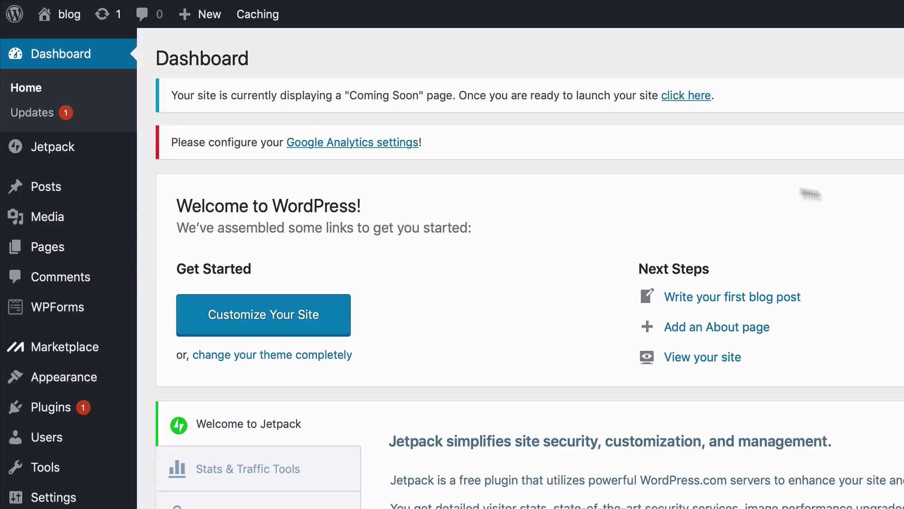
pyautogui.moveTo(23, 9)
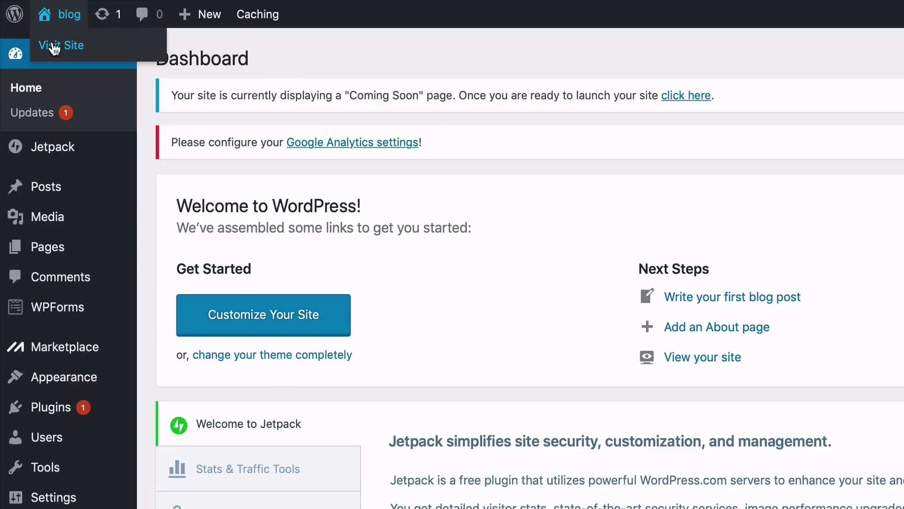
pyautogui.rightClick(54, 44)
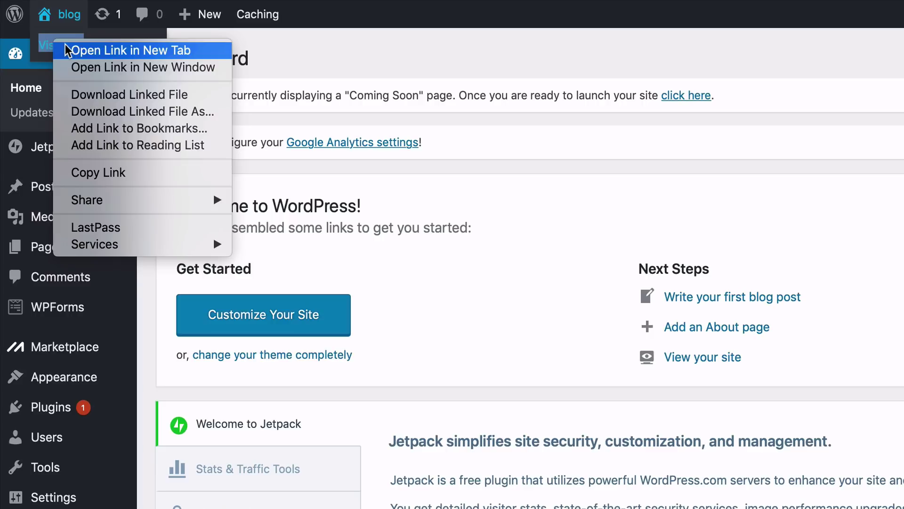
pyautogui.click(66, 50)
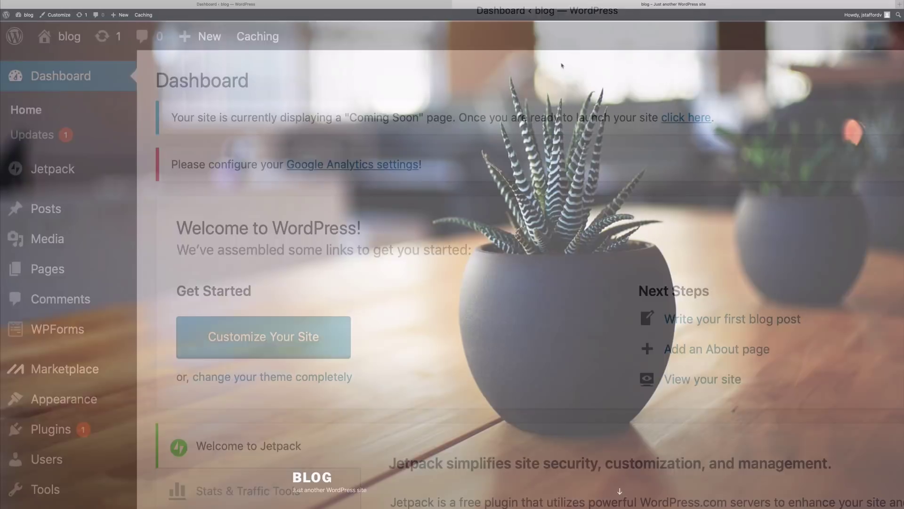
pyautogui.scroll(-5, 562, 76)
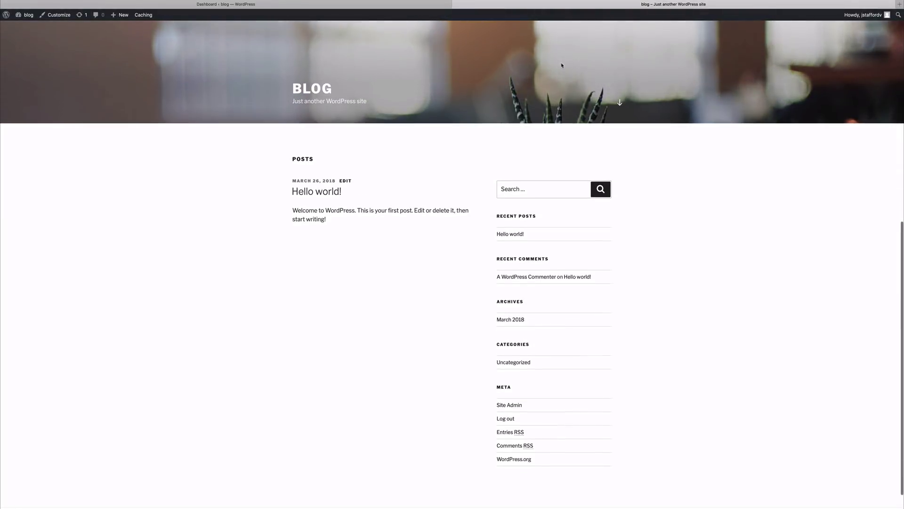
pyautogui.scroll(3, 562, 65)
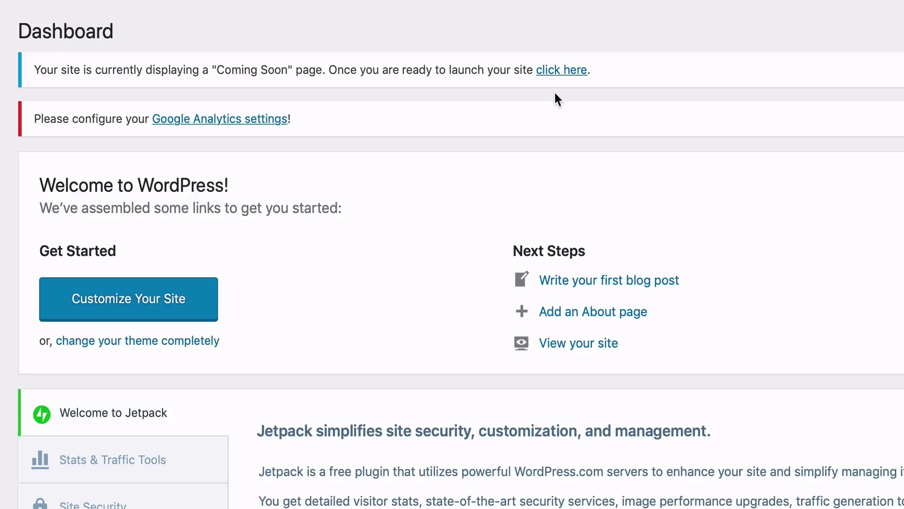
# Step: Launch the site out of Coming Soon mode and publish a new page titled Home
pyautogui.click(561, 71)
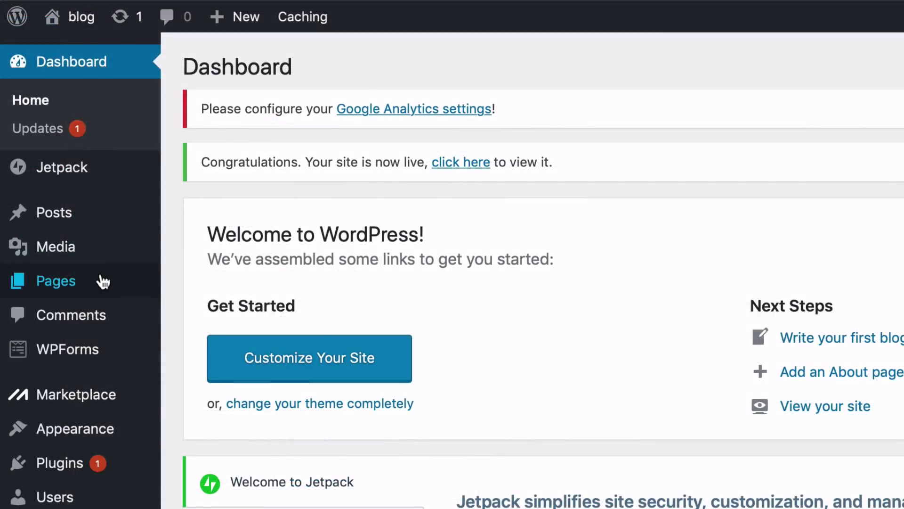
pyautogui.moveTo(34, 105)
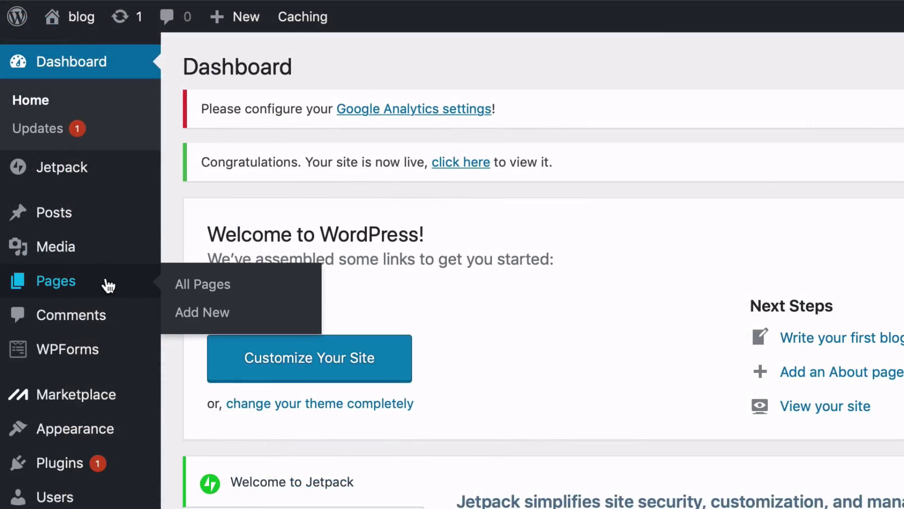
pyautogui.click(206, 315)
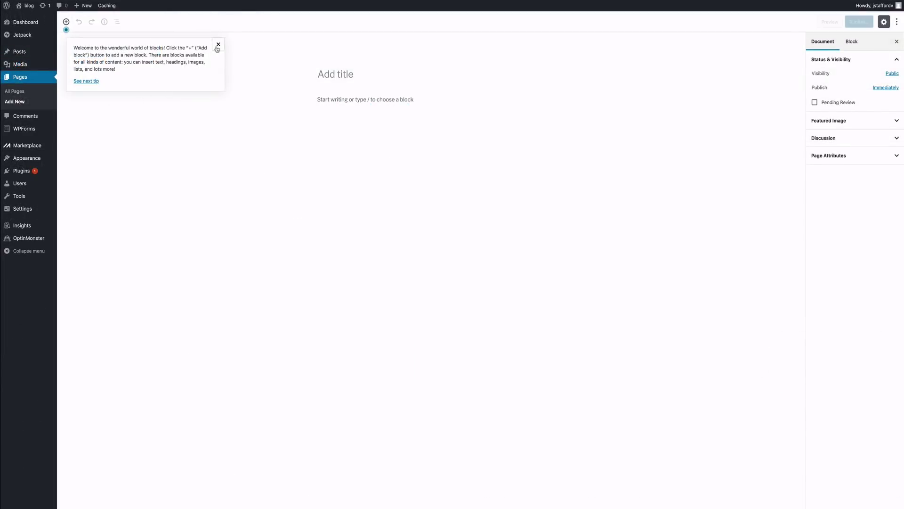
pyautogui.click(219, 44)
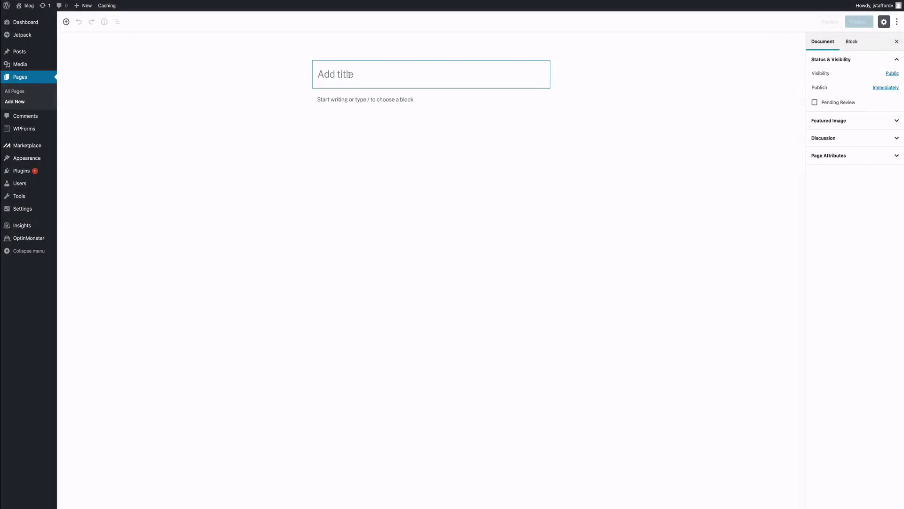
pyautogui.write('Home')
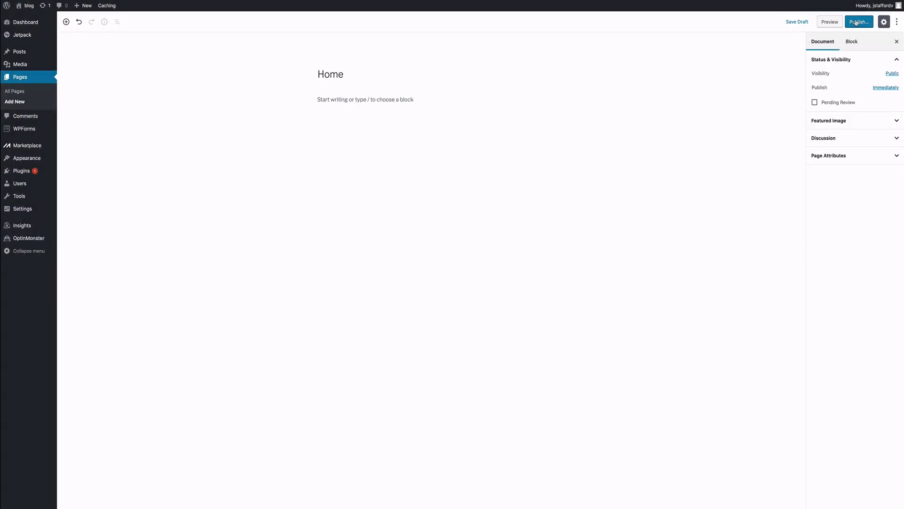
pyautogui.click(856, 23)
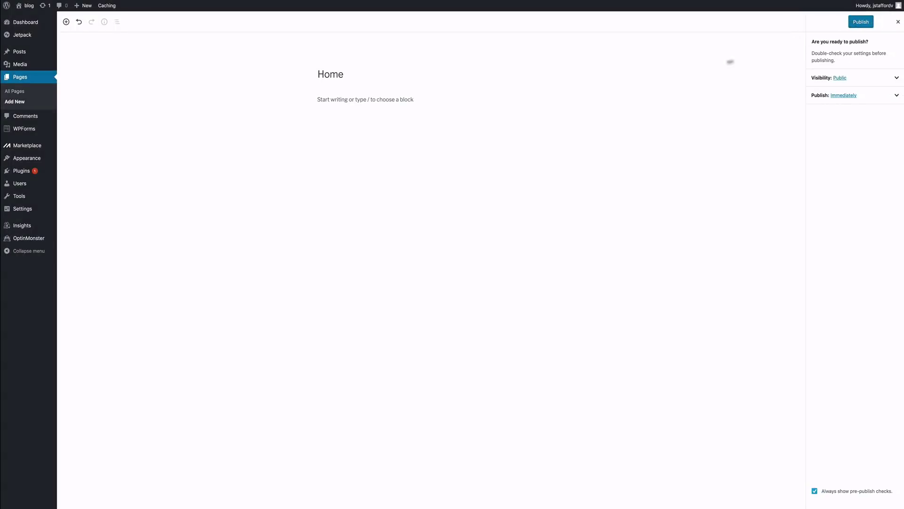
pyautogui.click(860, 22)
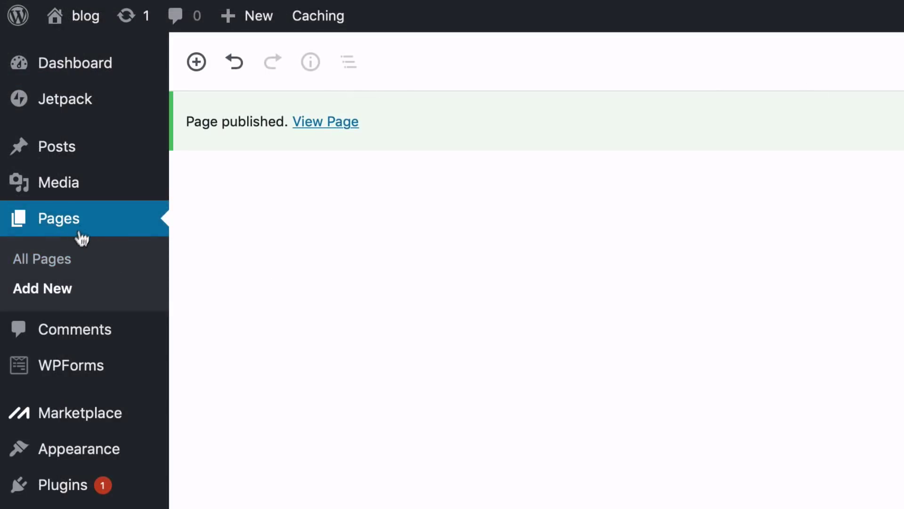
# Step: Publish a new page titled About
pyautogui.rightClick(49, 295)
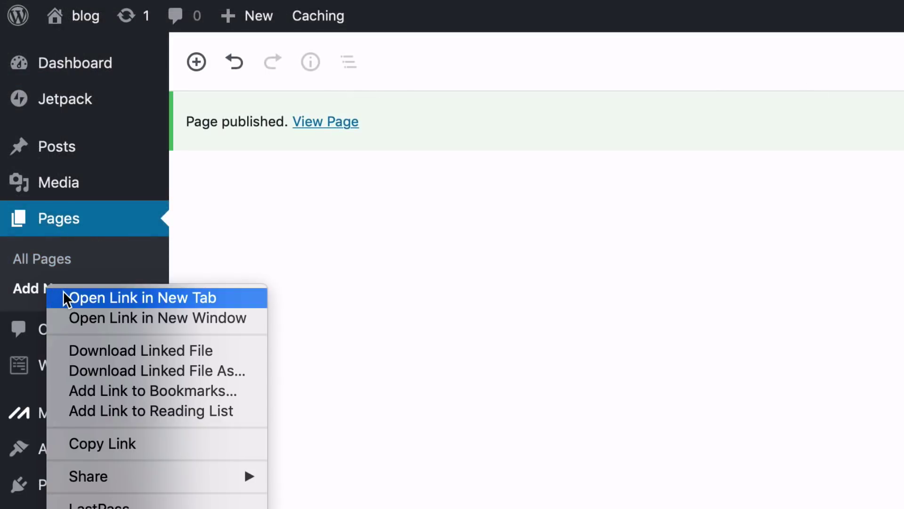
pyautogui.click(65, 297)
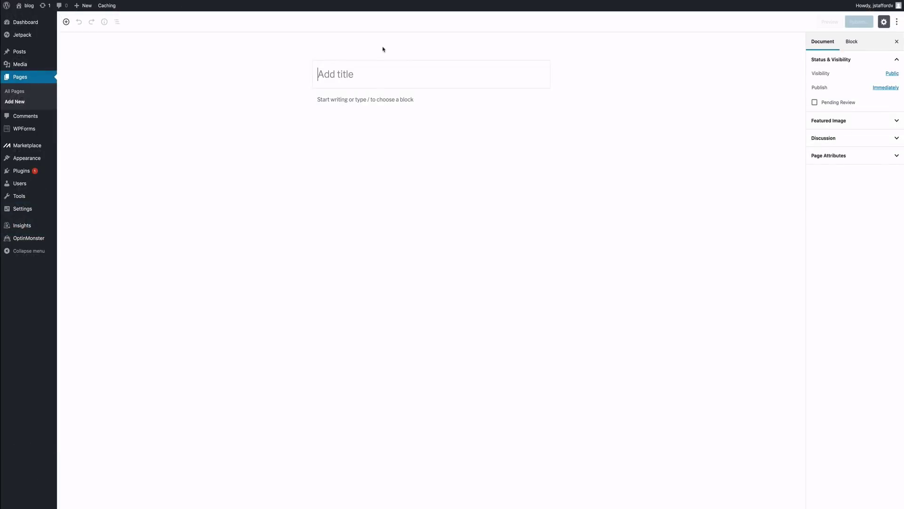
pyautogui.click(366, 74)
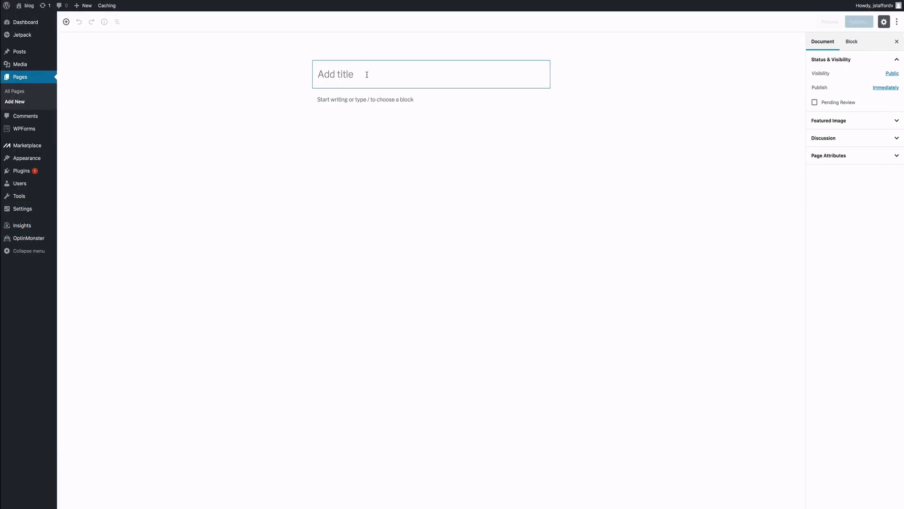
pyautogui.write('About')
pyautogui.click(859, 21)
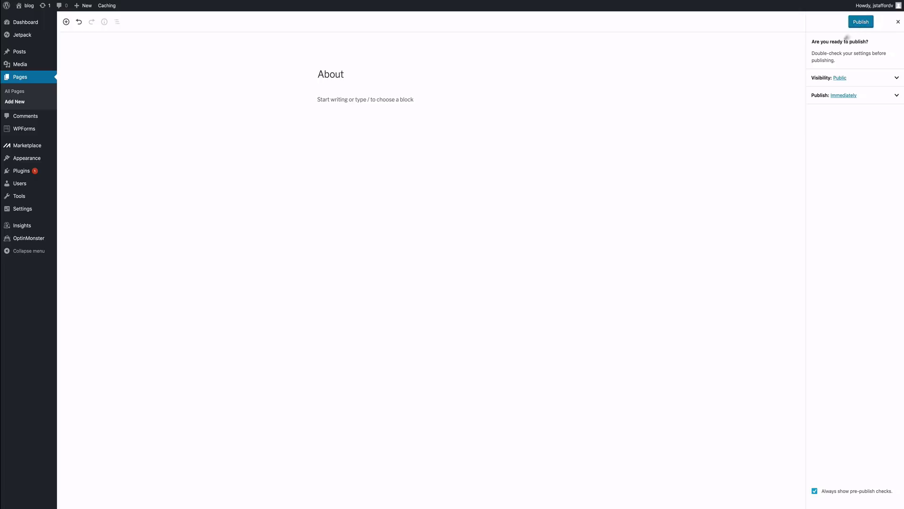
pyautogui.click(855, 22)
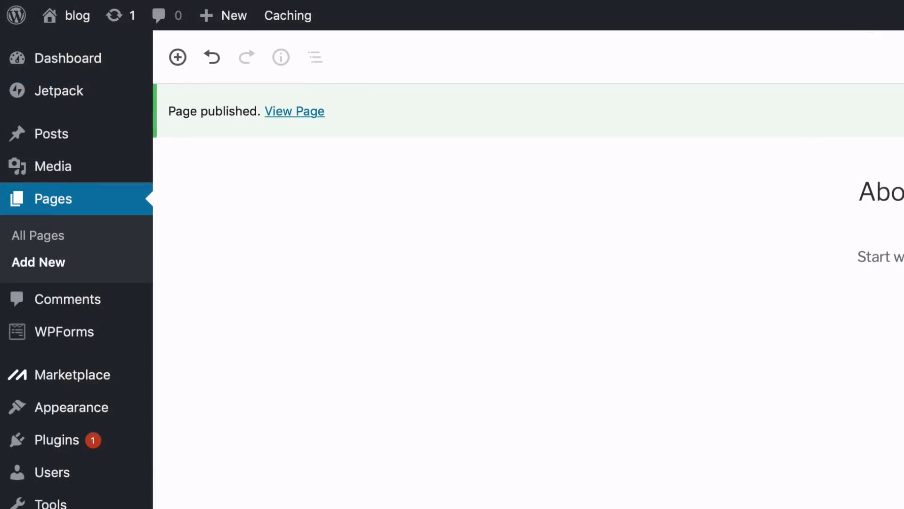
# Step: Publish a new page titled Contact Us
pyautogui.rightClick(55, 262)
pyautogui.click(73, 275)
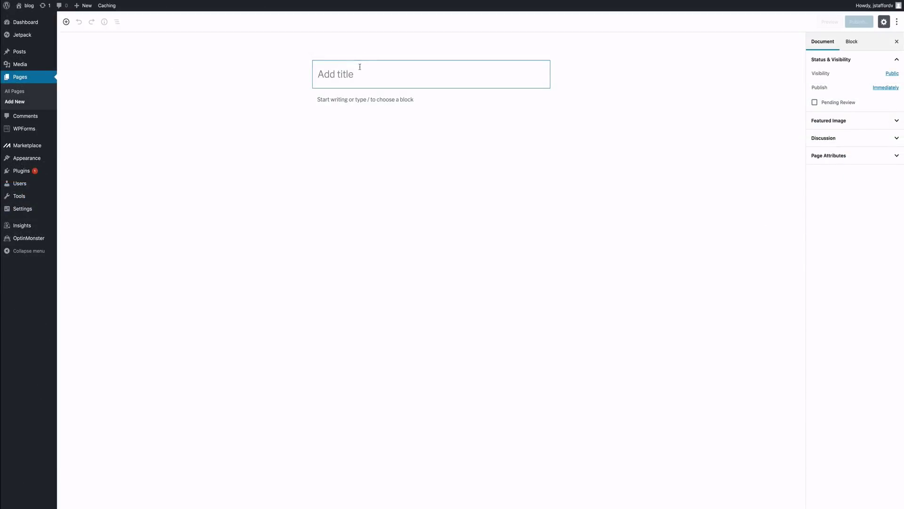
pyautogui.write('Conta')
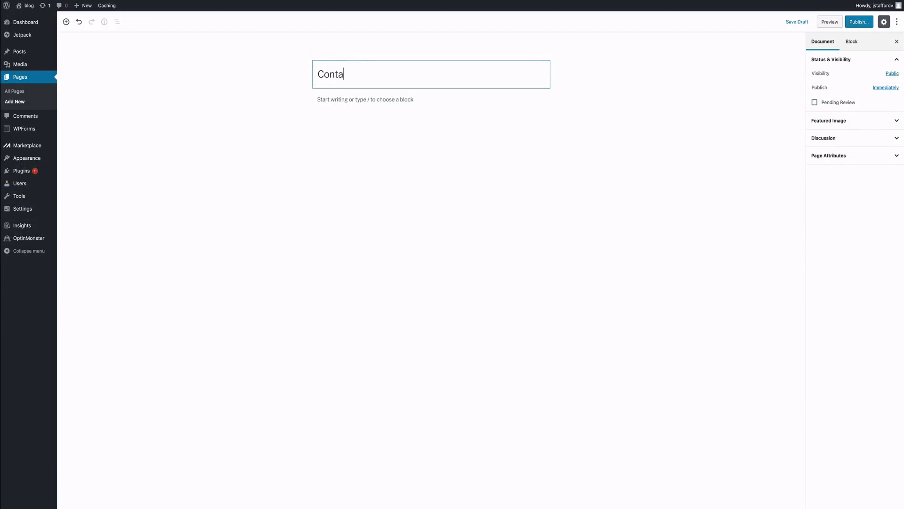
pyautogui.write('ct Us')
pyautogui.click(854, 26)
pyautogui.click(854, 26)
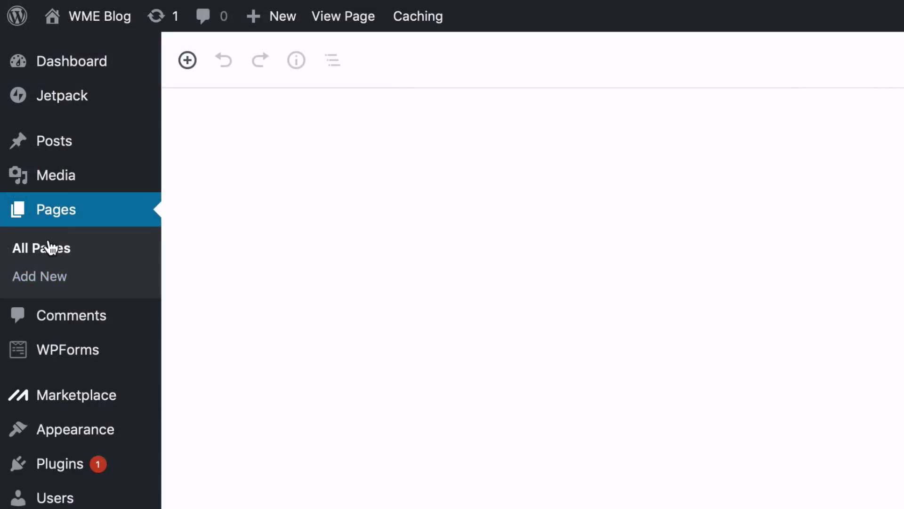
# Step: Publish a new page titled Blog
pyautogui.rightClick(51, 280)
pyautogui.click(68, 278)
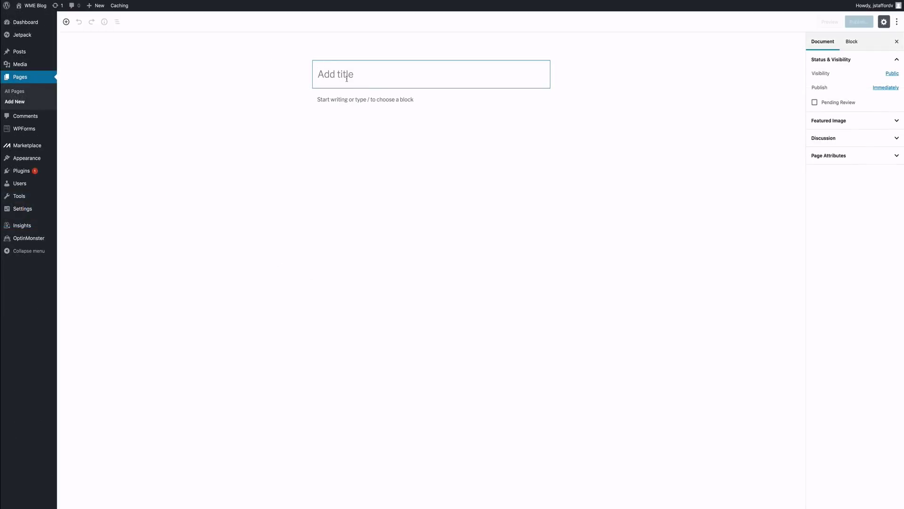
pyautogui.write('Blog')
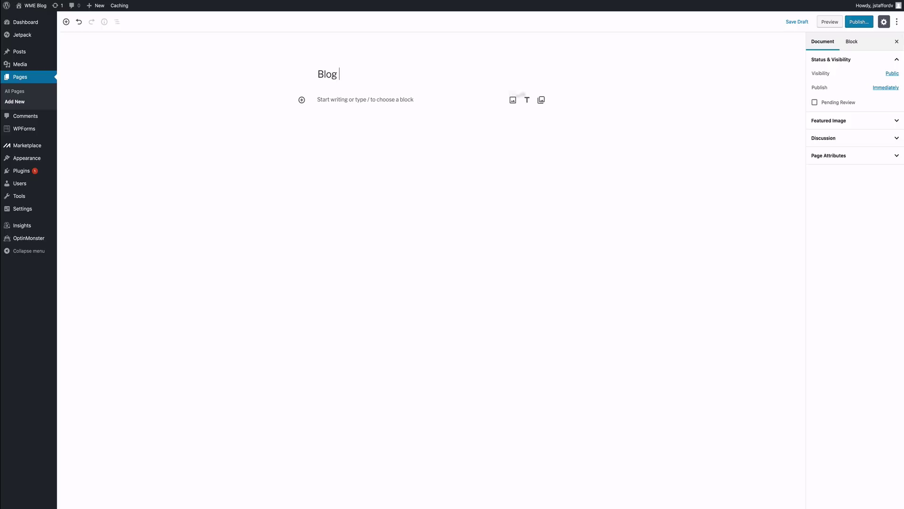
pyautogui.click(855, 24)
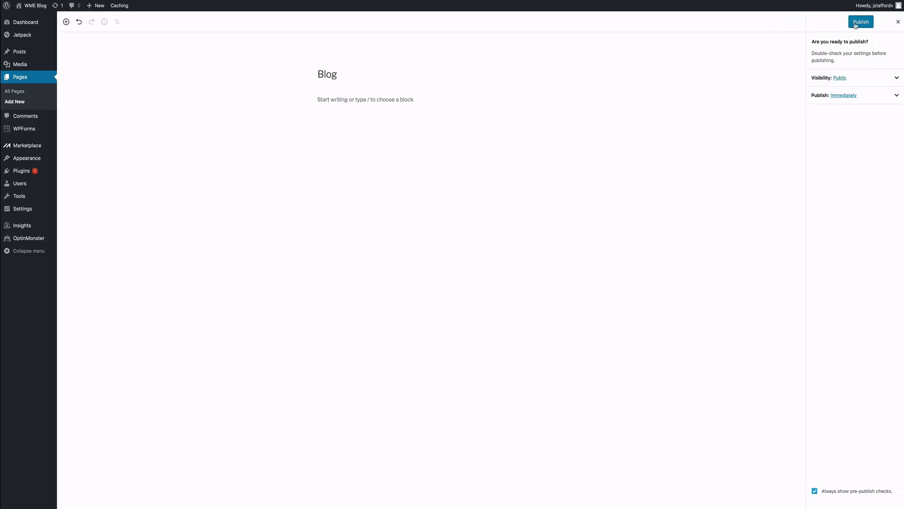
pyautogui.click(861, 22)
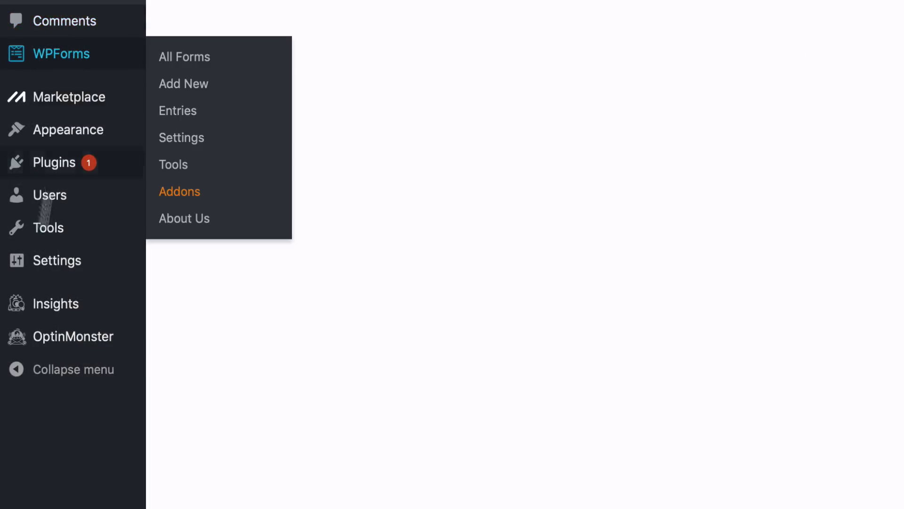
# Step: In General Settings, rename the site title to WME Blog
pyautogui.moveTo(21, 222)
pyautogui.moveTo(54, 277)
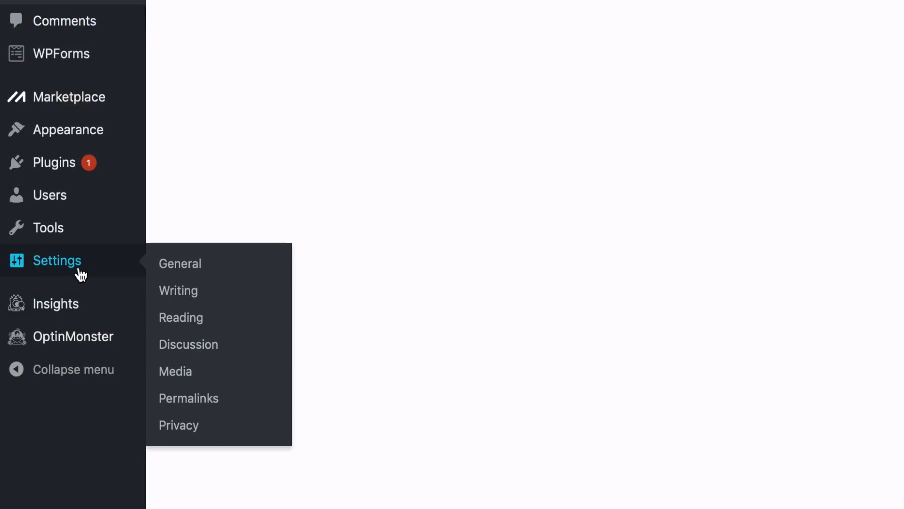
pyautogui.click(178, 268)
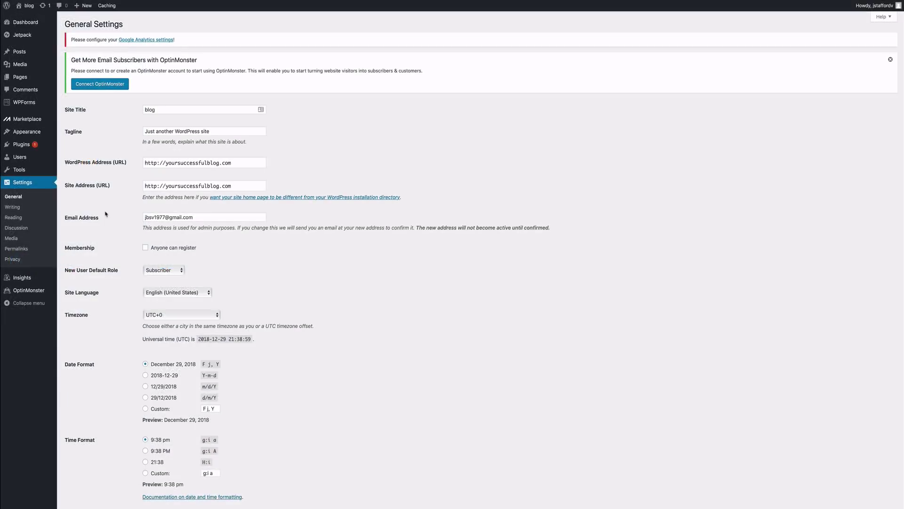
pyautogui.doubleClick(166, 110)
pyautogui.press('BackSpace')
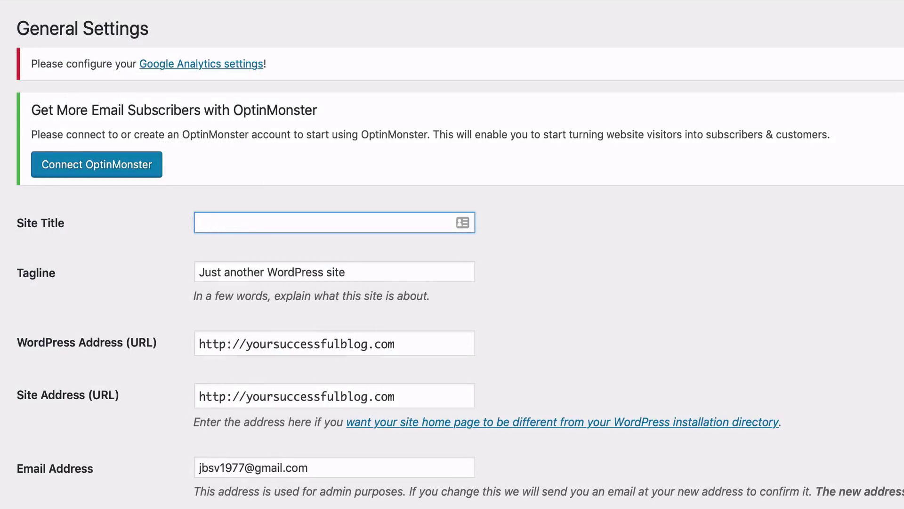
pyautogui.write('WME Blog')
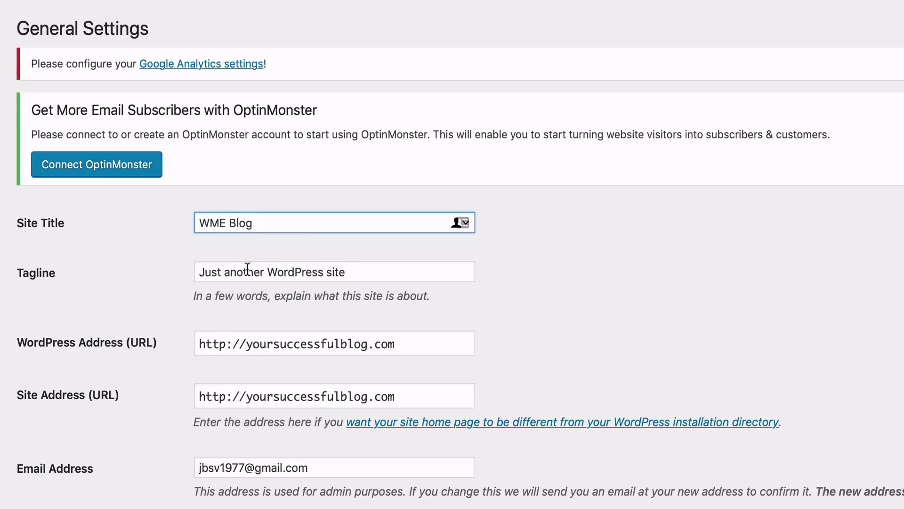
# Step: Replace the default tagline with Start Your Successful Blog
pyautogui.doubleClick(248, 268)
pyautogui.tripleClick(247, 270)
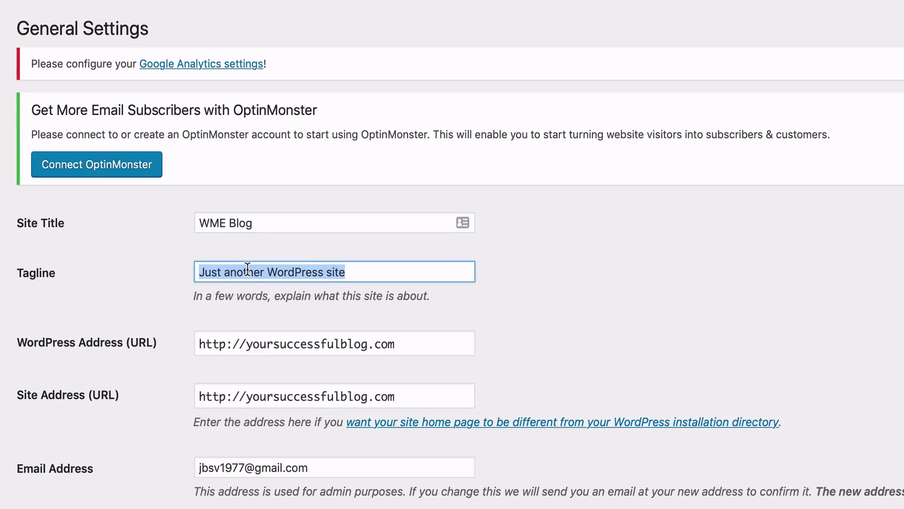
pyautogui.press('BackSpace')
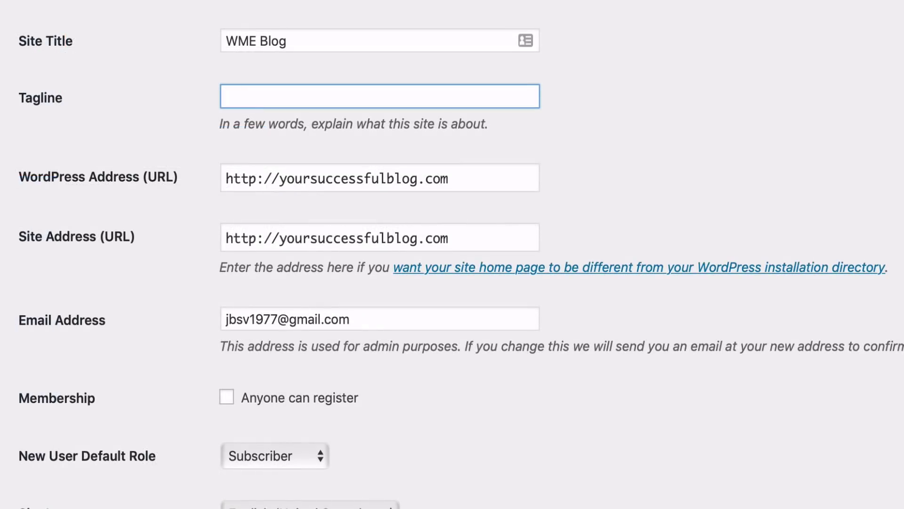
pyautogui.write('Start Your Successful Blog')
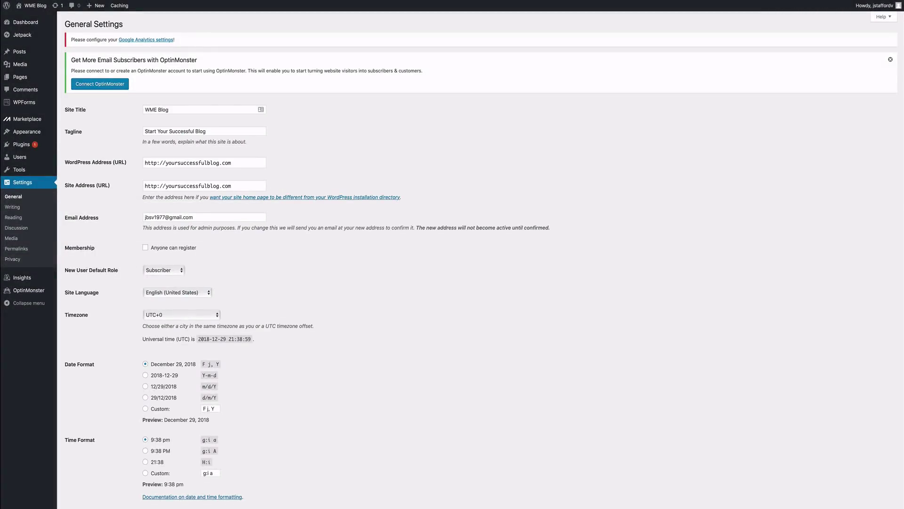
pyautogui.scroll(-3, 471, 259)
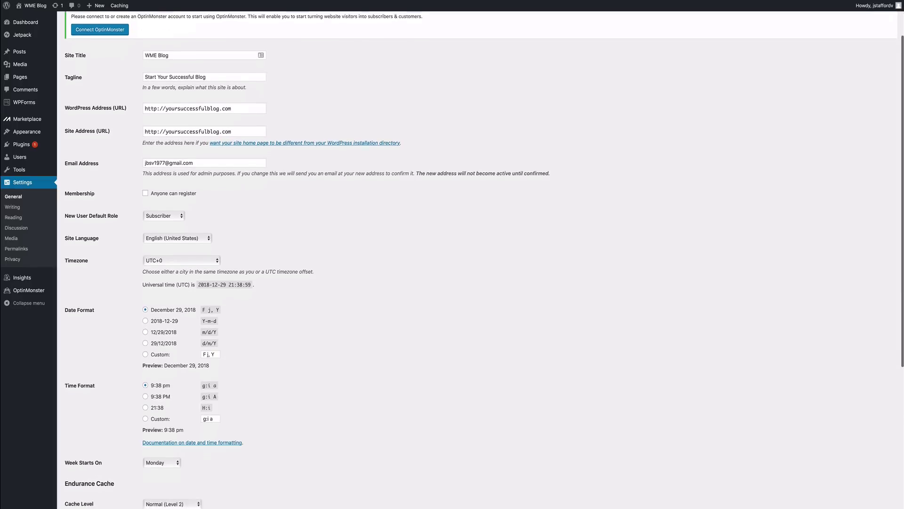
pyautogui.scroll(-4, 471, 259)
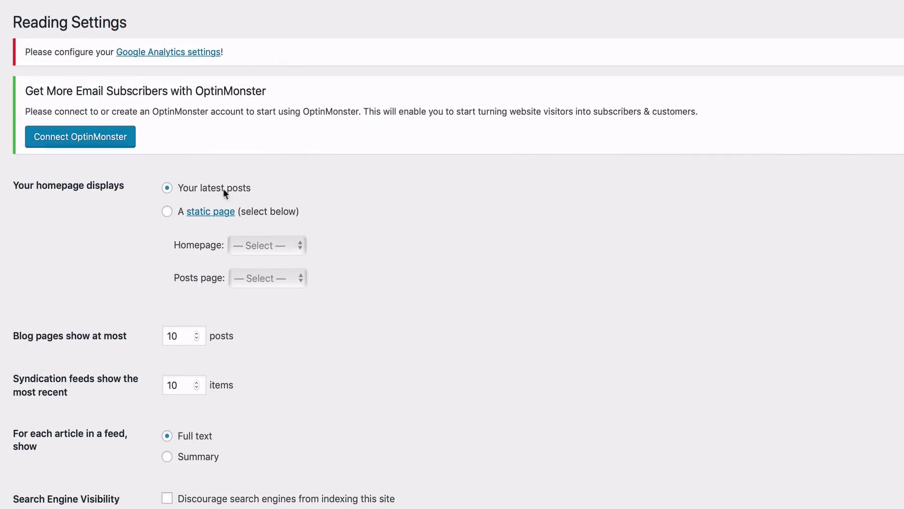
# Step: Set a static homepage of Home, posts page Blog, and feeds showing Summary
pyautogui.click(168, 212)
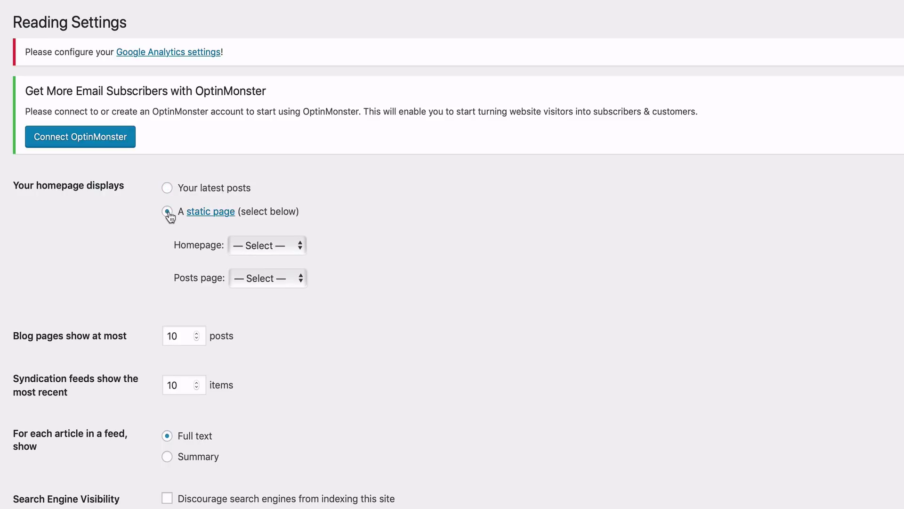
pyautogui.click(261, 246)
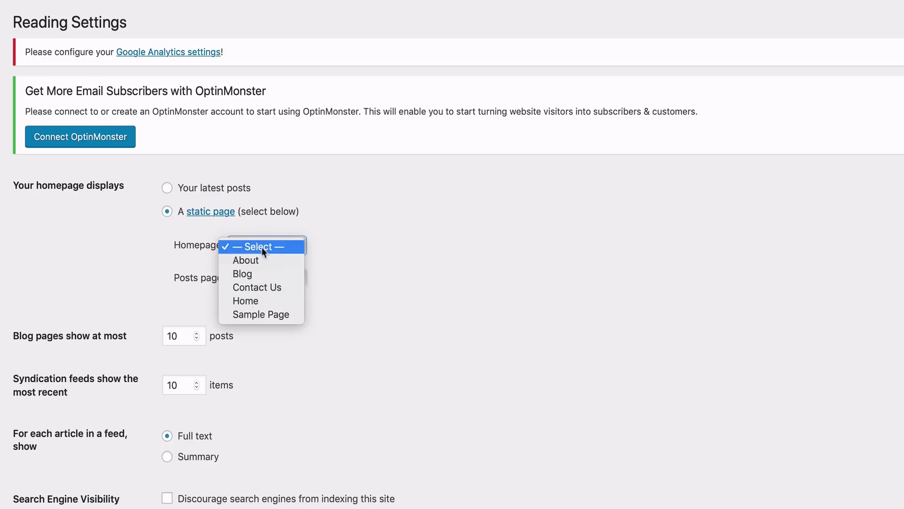
pyautogui.click(264, 300)
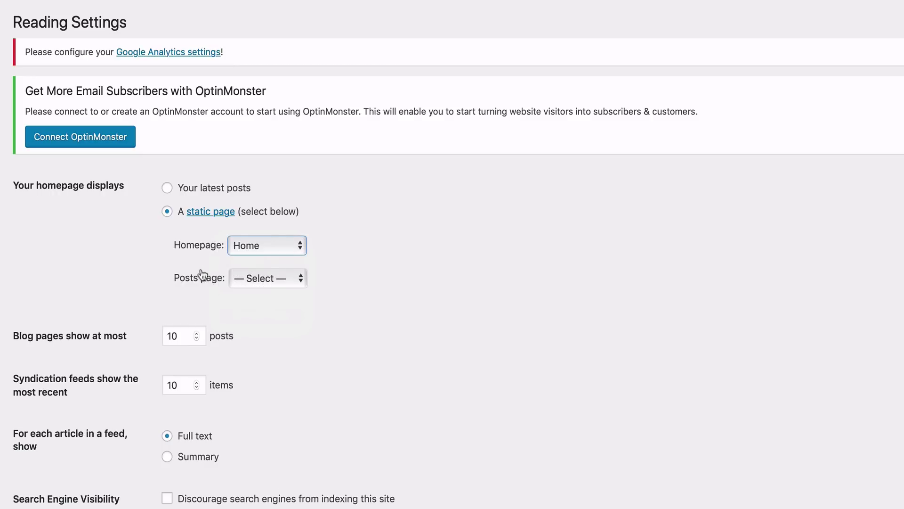
pyautogui.click(276, 280)
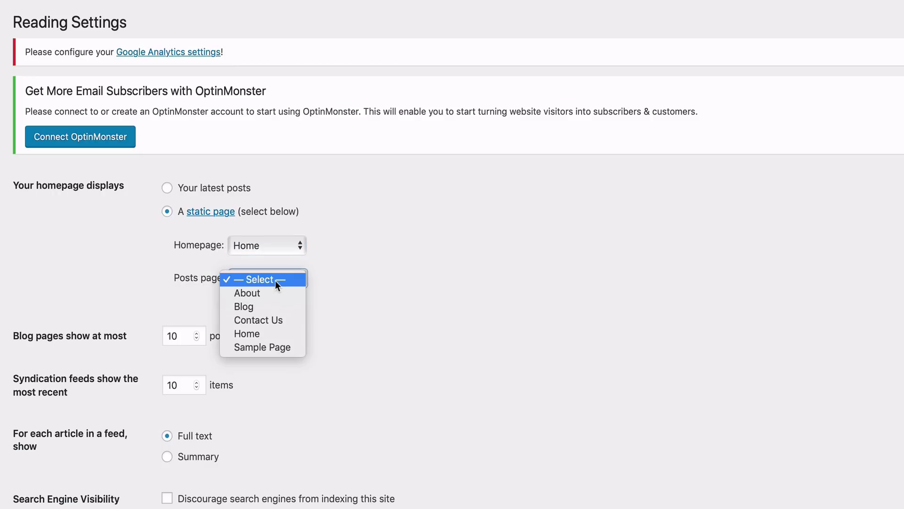
pyautogui.click(268, 306)
pyautogui.scroll(-5, 267, 287)
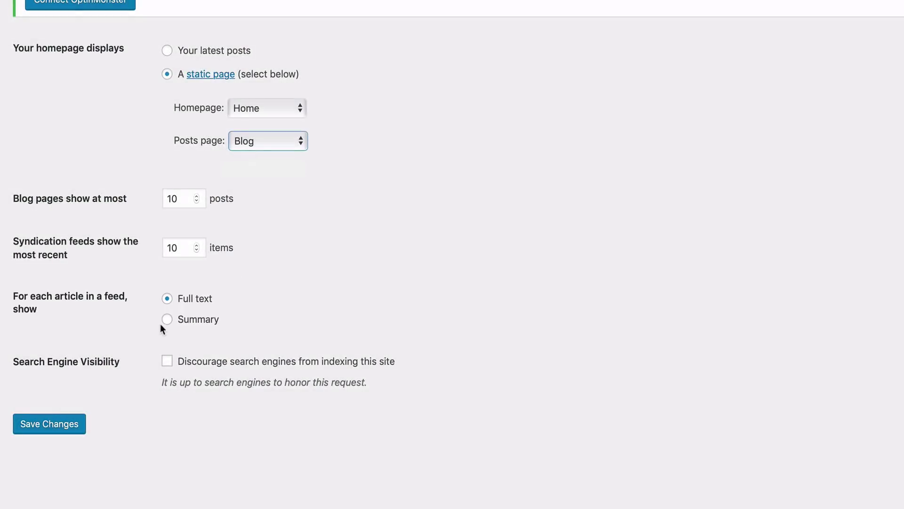
pyautogui.click(168, 319)
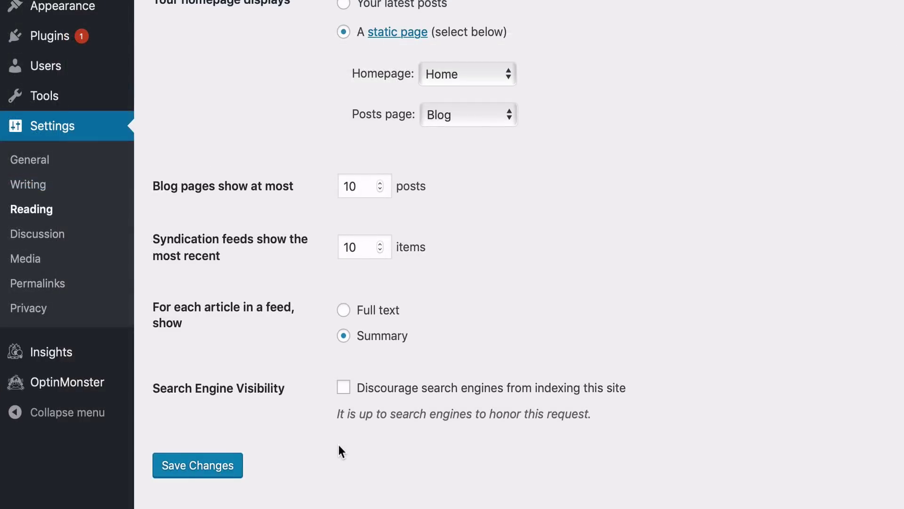
# Step: Review Discussion Settings, including comments closing after 28 days and 5-level threading
pyautogui.click(21, 235)
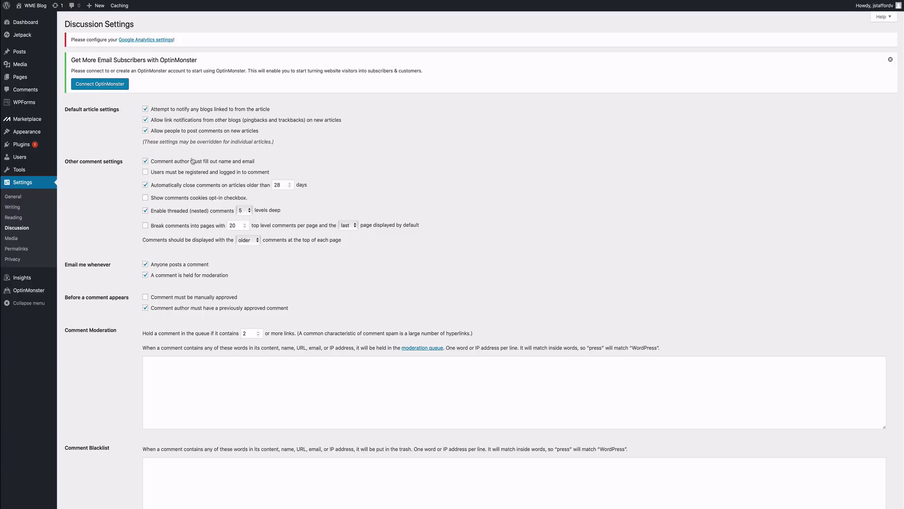
pyautogui.scroll(-7, 183, 158)
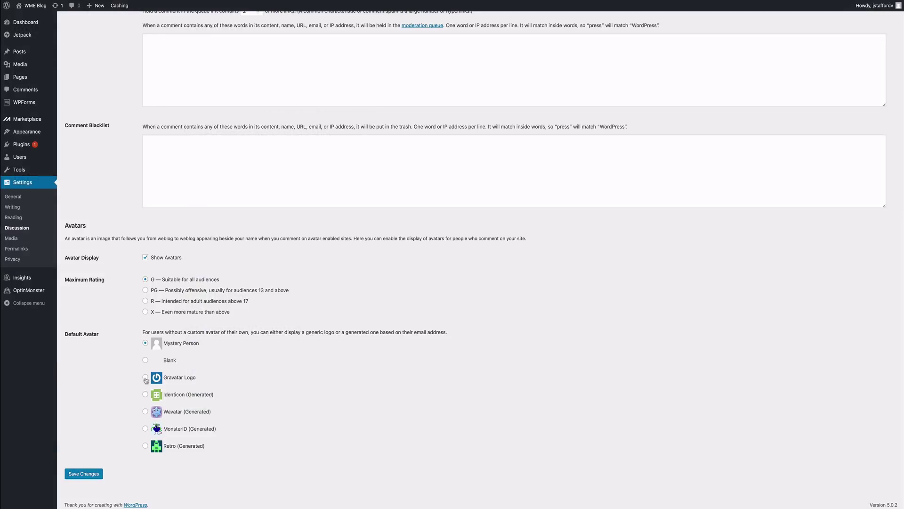
pyautogui.scroll(4, 197, 316)
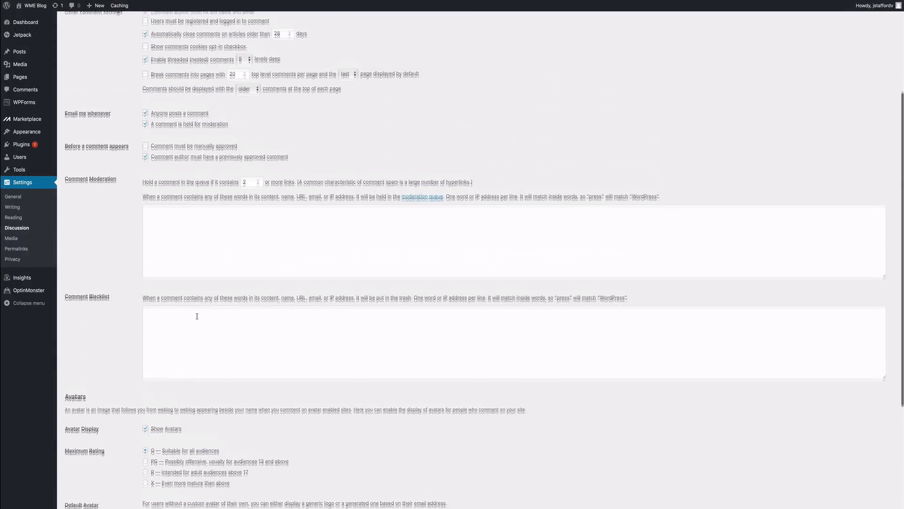
pyautogui.scroll(3, 197, 316)
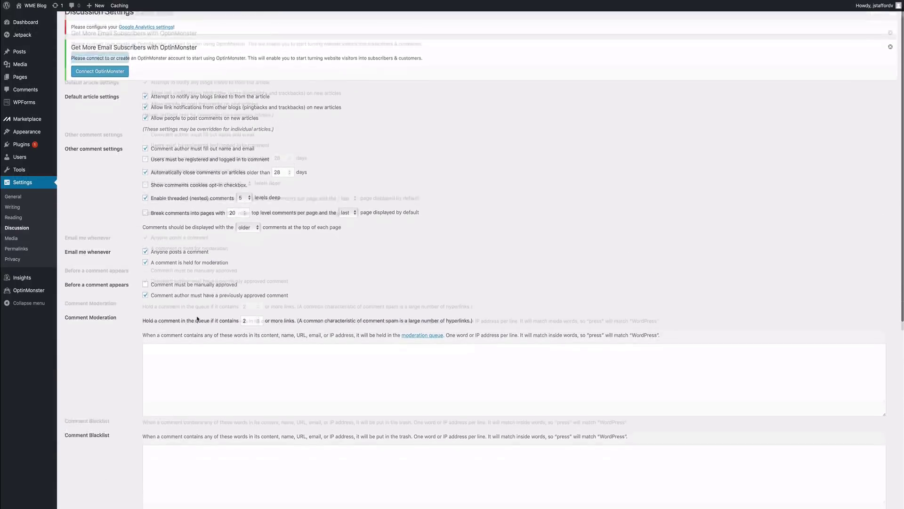
pyautogui.scroll(-7, 197, 319)
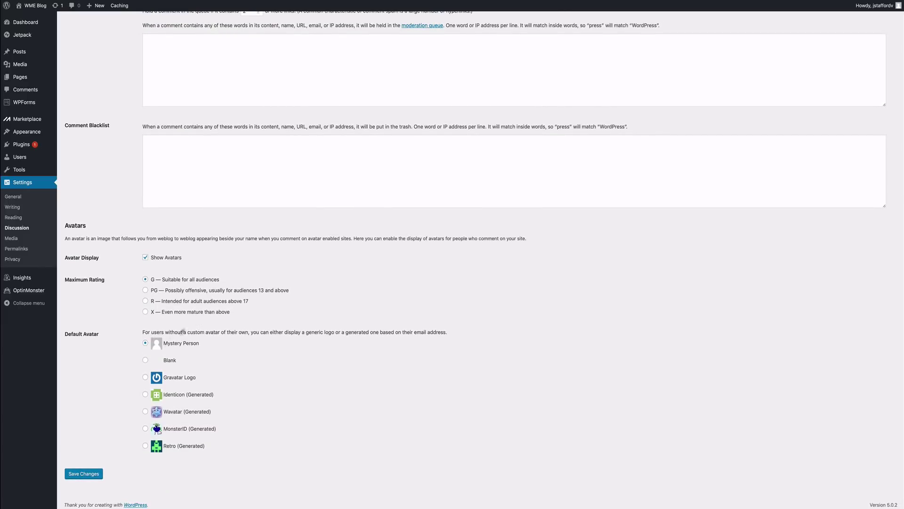
pyautogui.scroll(8, 119, 399)
pyautogui.scroll(-6, 119, 398)
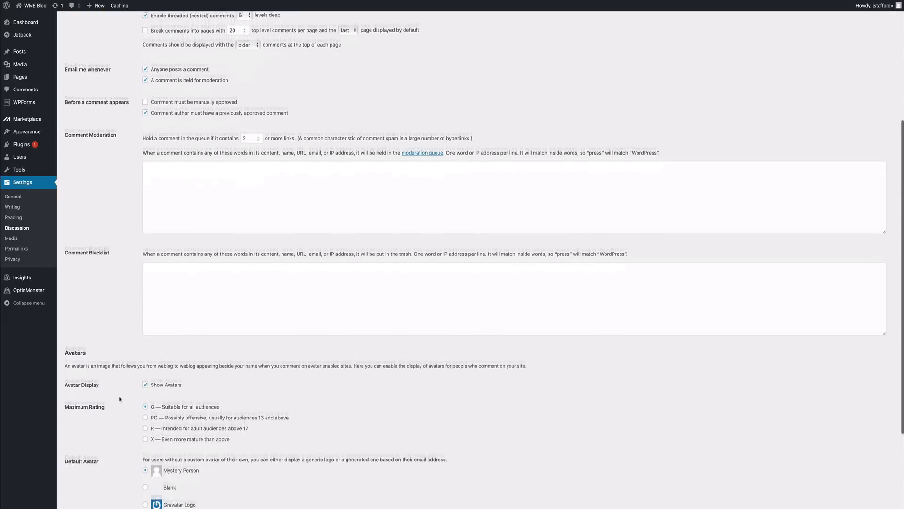
pyautogui.scroll(-2, 119, 399)
pyautogui.scroll(6, 40, 290)
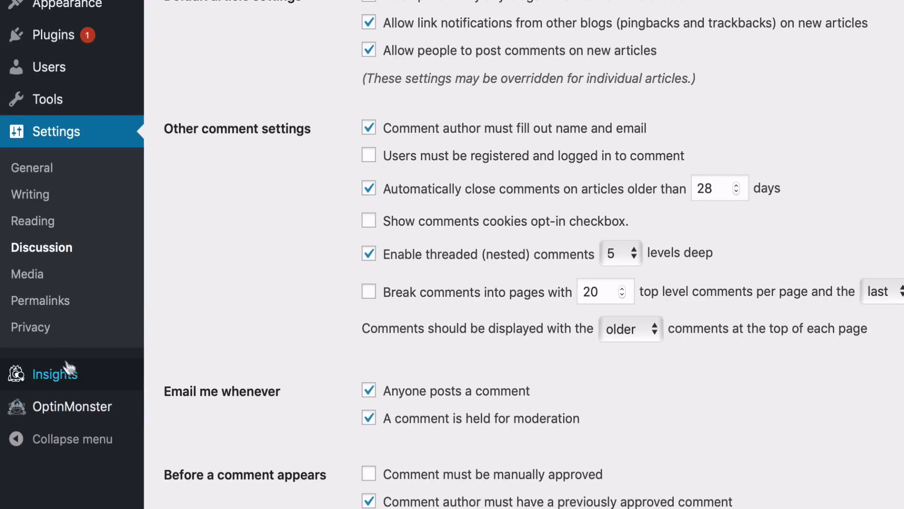
# Step: Set the permalink structure to Post name (/%postname%/)
pyautogui.click(38, 300)
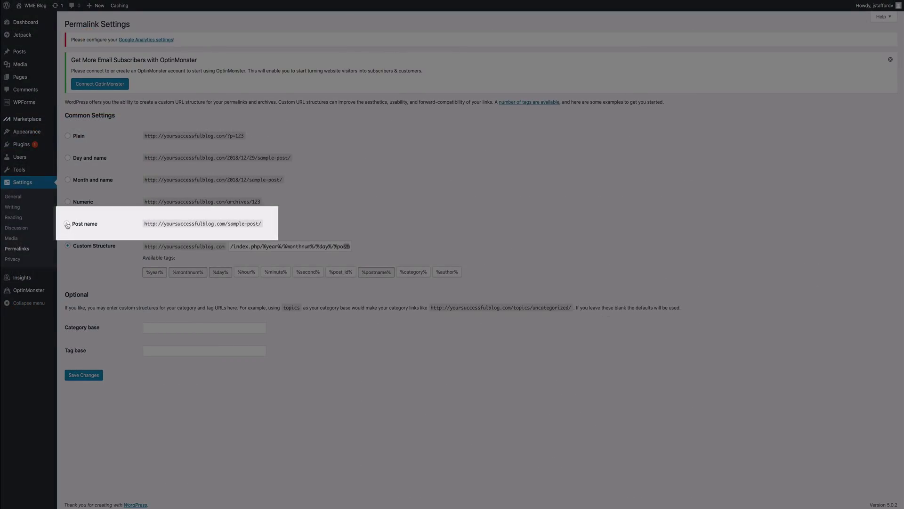
pyautogui.click(67, 224)
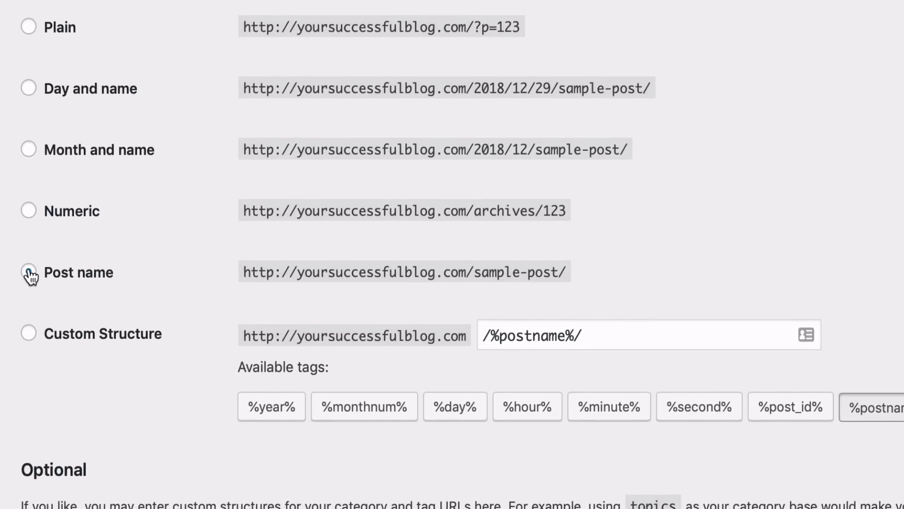
pyautogui.click(28, 273)
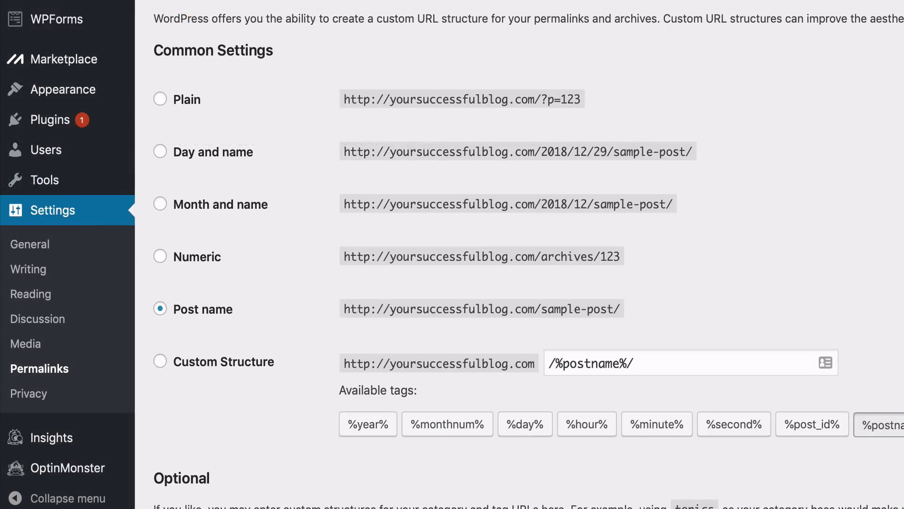
pyautogui.scroll(3, 108, 275)
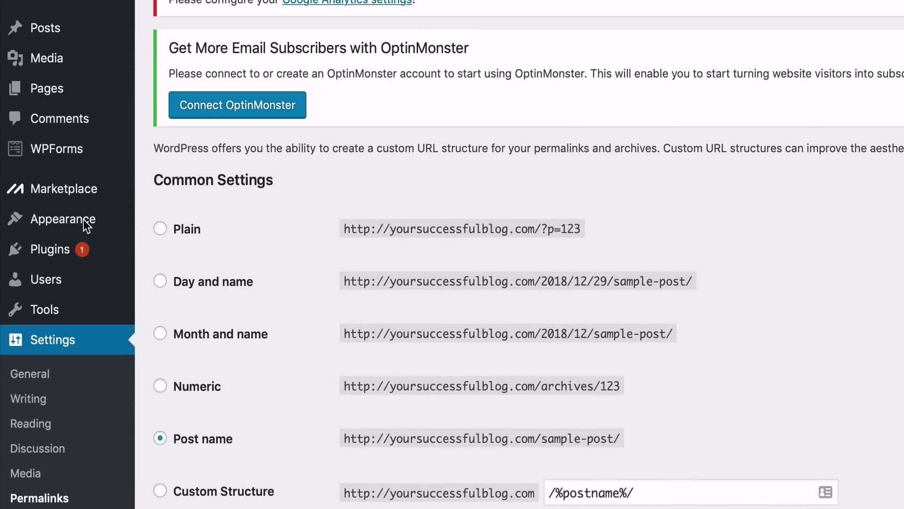
pyautogui.moveTo(84, 219)
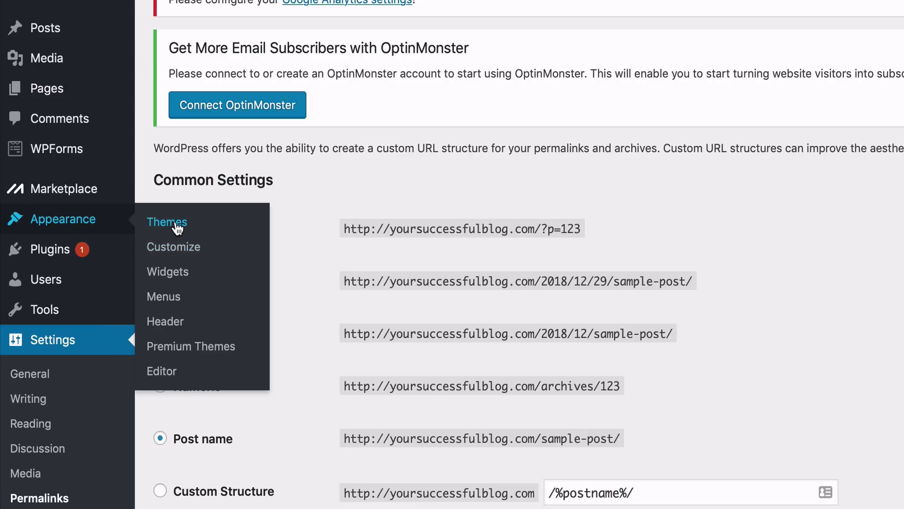
# Step: Activate the installed Twenty Nineteen theme and switch to the blog's front-page tab
pyautogui.click(177, 228)
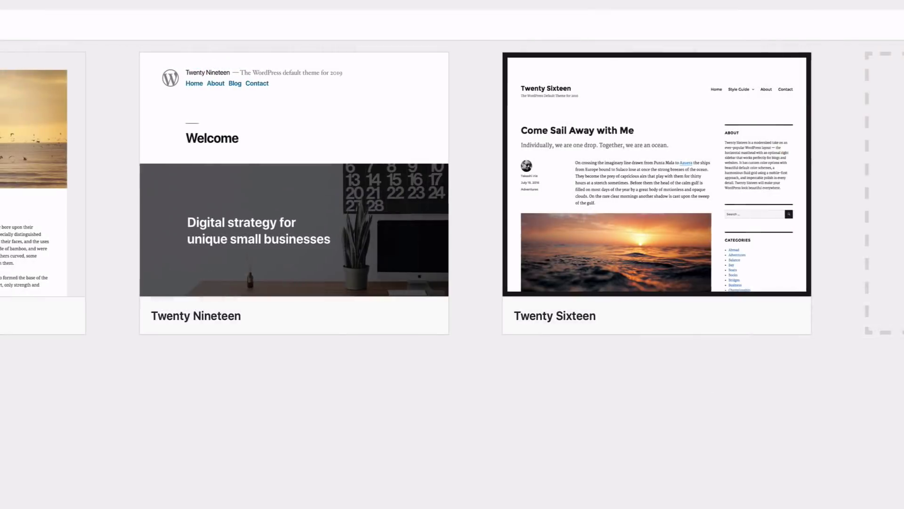
pyautogui.moveTo(235, 328)
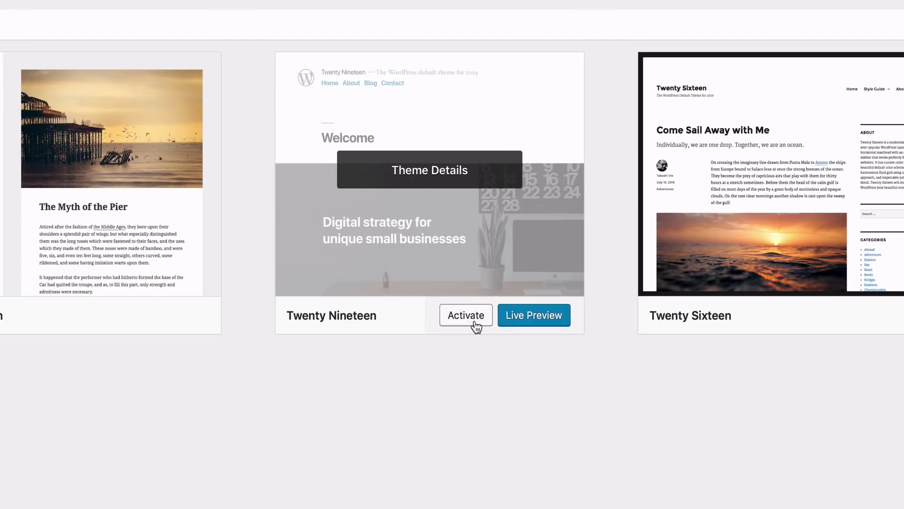
pyautogui.click(445, 320)
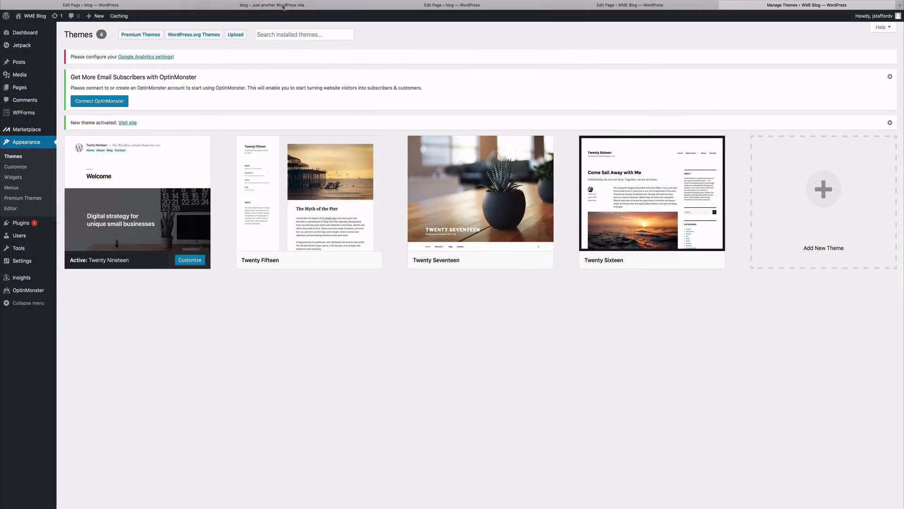
pyautogui.click(267, 6)
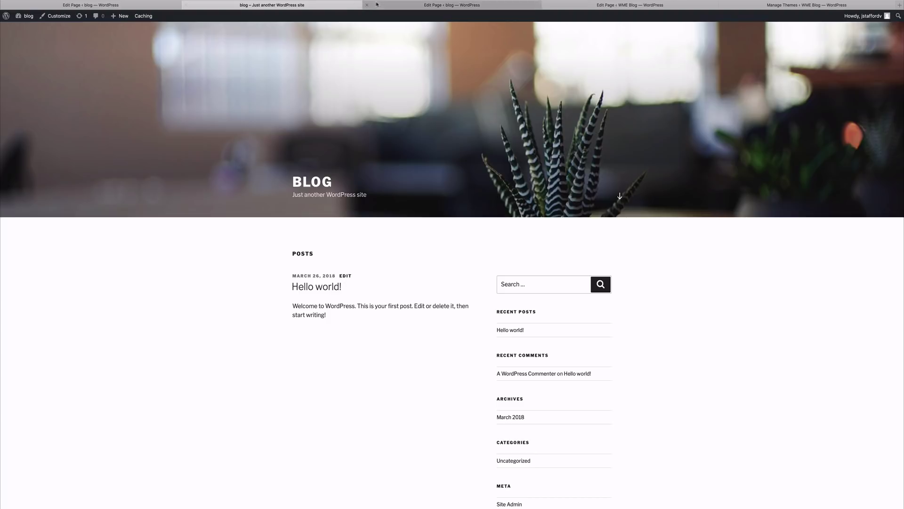
# Step: View the Home page from the Edit Page tab, then return to the admin Dashboard
pyautogui.click(495, 4)
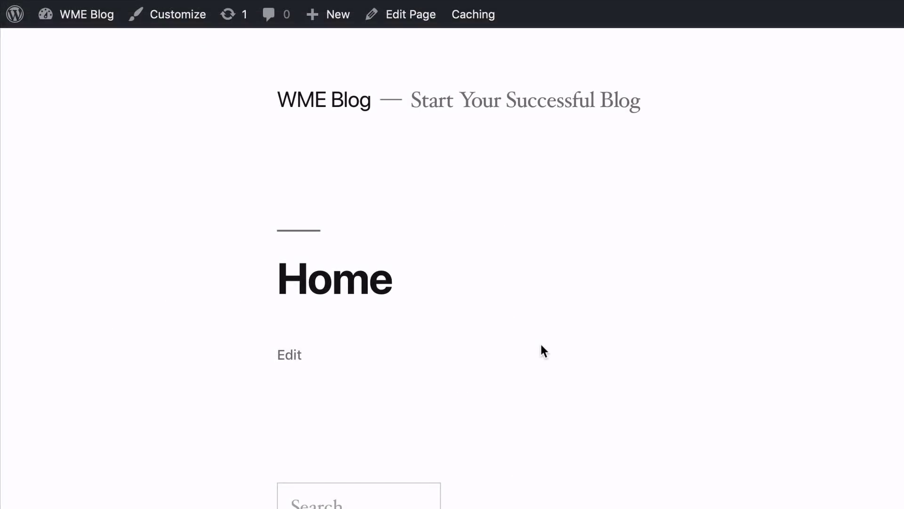
pyautogui.moveTo(92, 21)
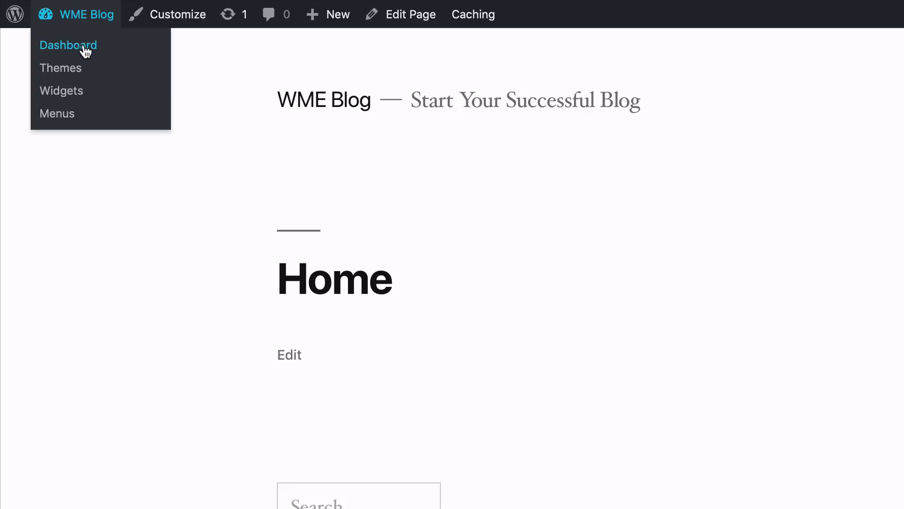
pyautogui.click(87, 44)
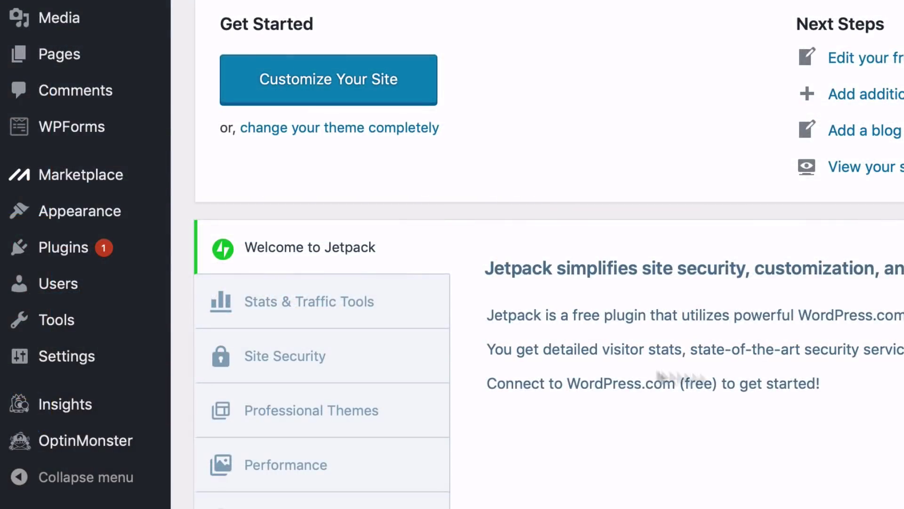
# Step: Search the plugin directory for 'Yoast seo', then install and activate Yoast SEO
pyautogui.moveTo(83, 250)
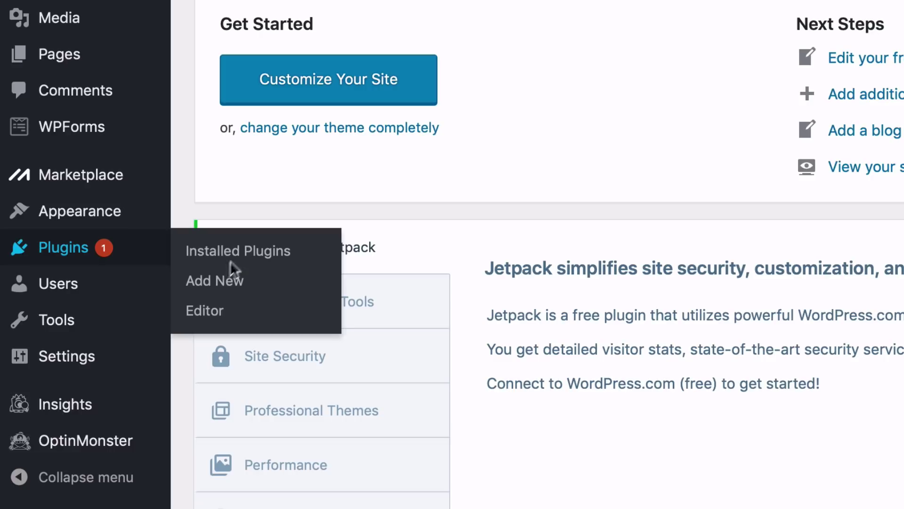
pyautogui.click(225, 281)
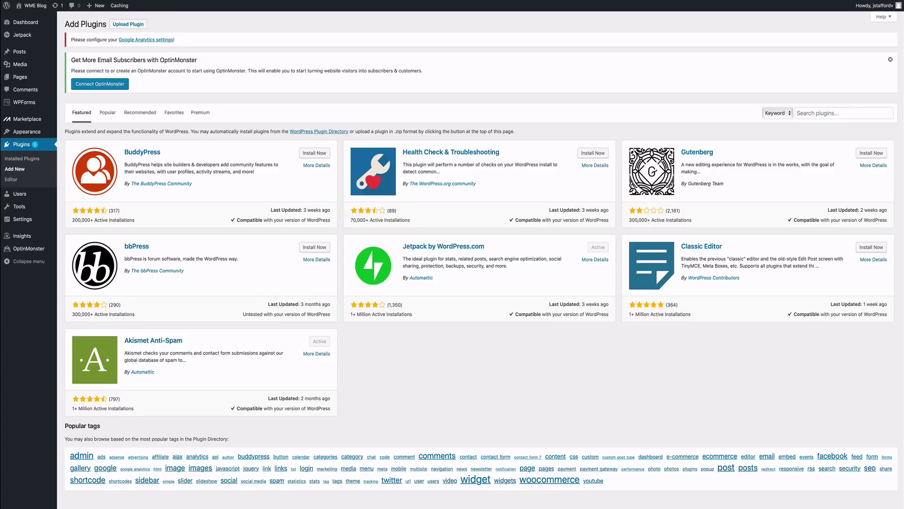
pyautogui.click(844, 113)
pyautogui.write('Yoast ')
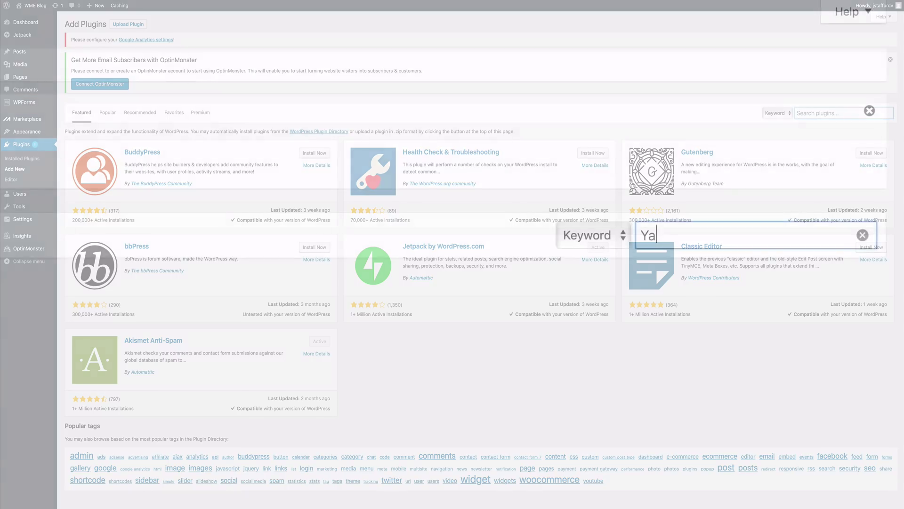
pyautogui.write('seo')
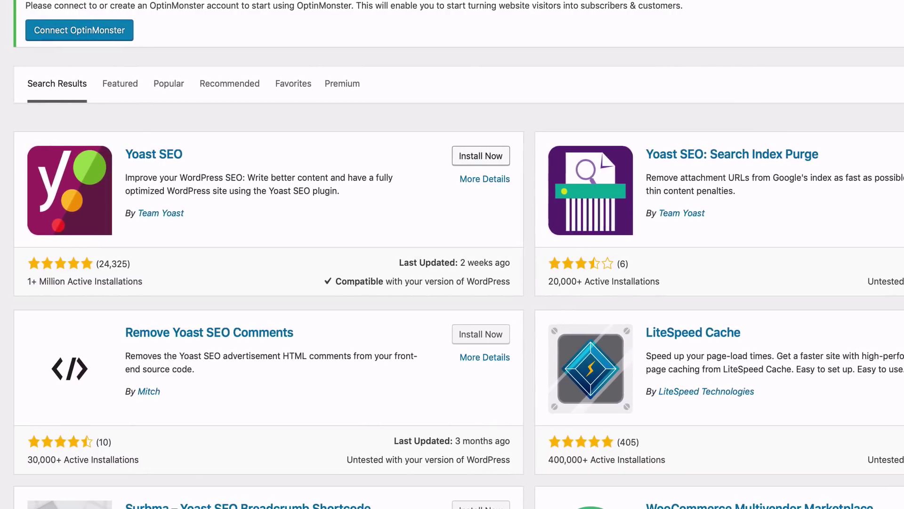
pyautogui.click(484, 162)
pyautogui.click(485, 159)
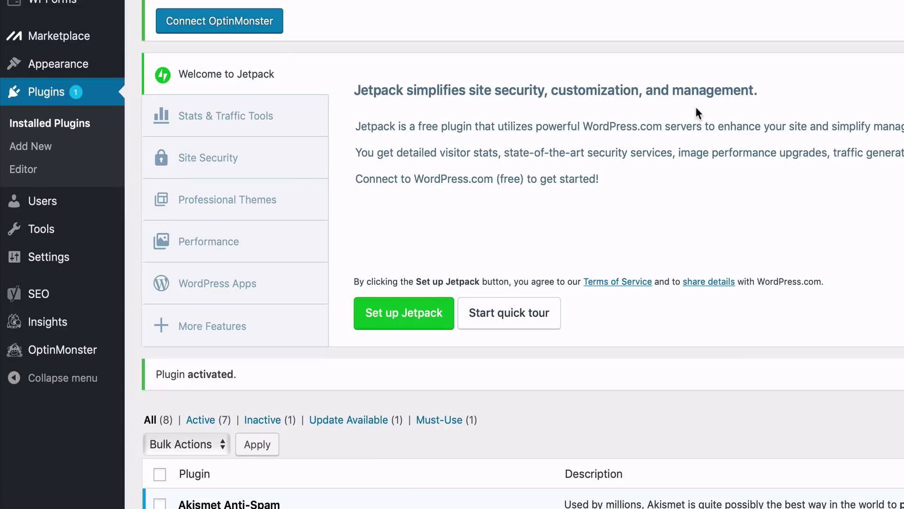
# Step: Open SEO > General to show the Yoast SEO Dashboard
pyautogui.moveTo(59, 305)
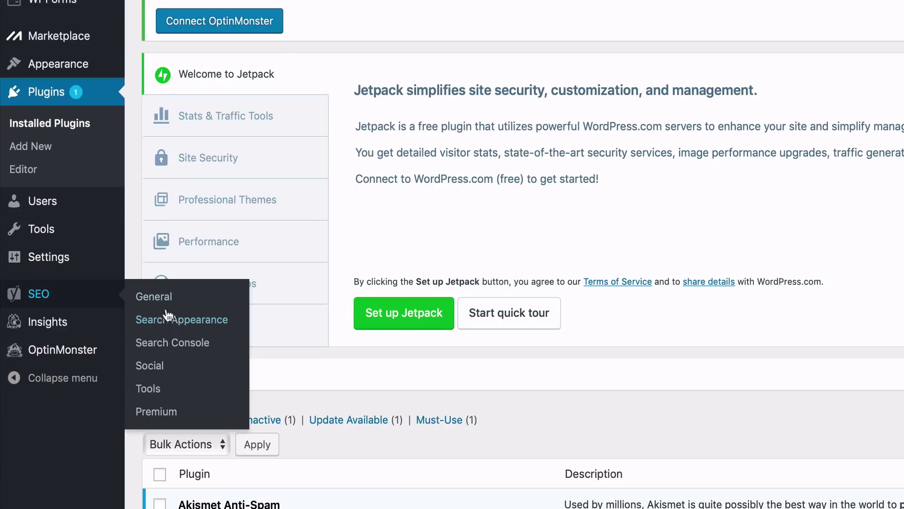
pyautogui.click(142, 298)
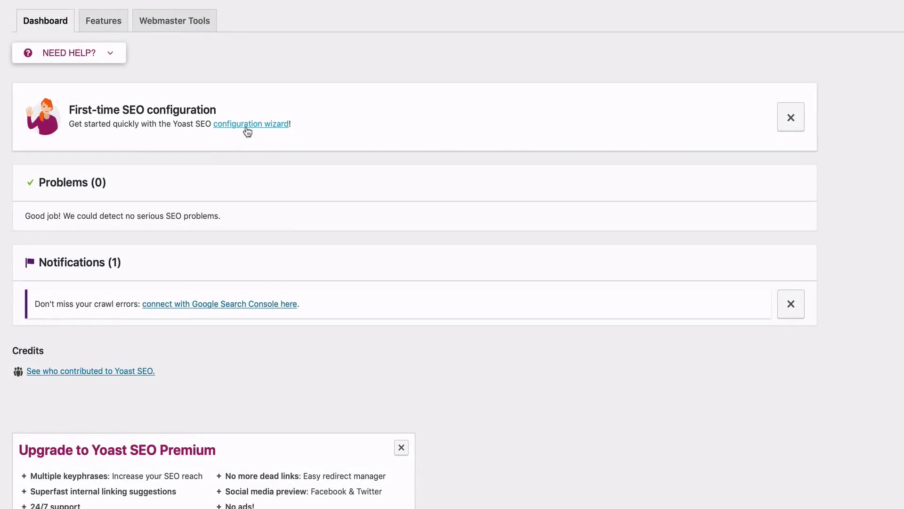
# Step: Launch the Yoast configuration wizard, marking the site as live and as a blog
pyautogui.click(247, 124)
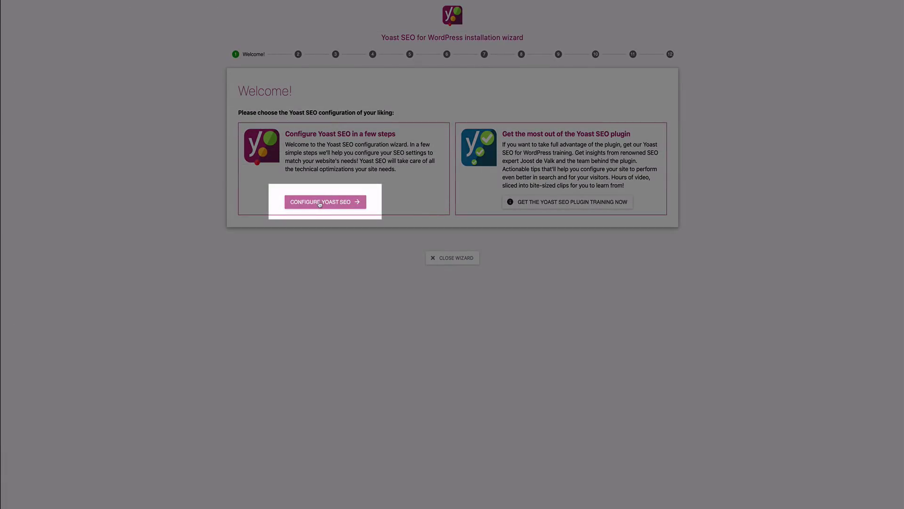
pyautogui.click(320, 202)
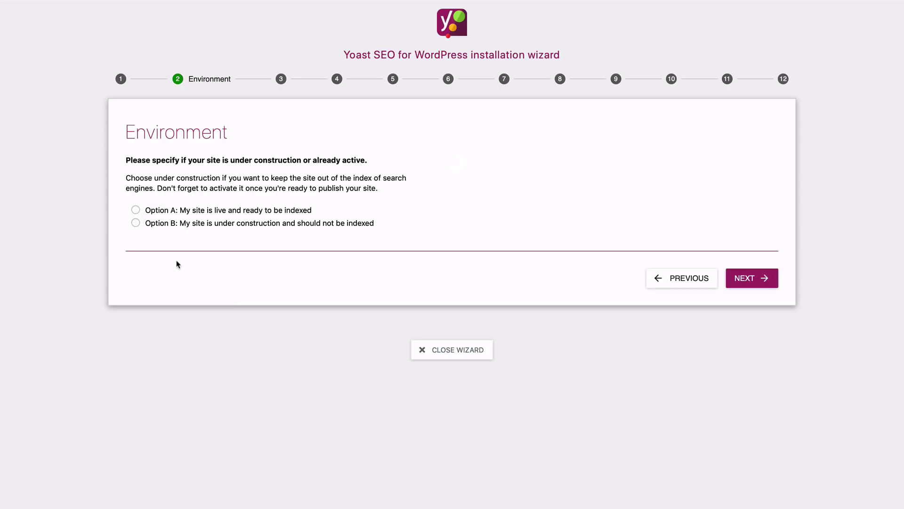
pyautogui.click(136, 211)
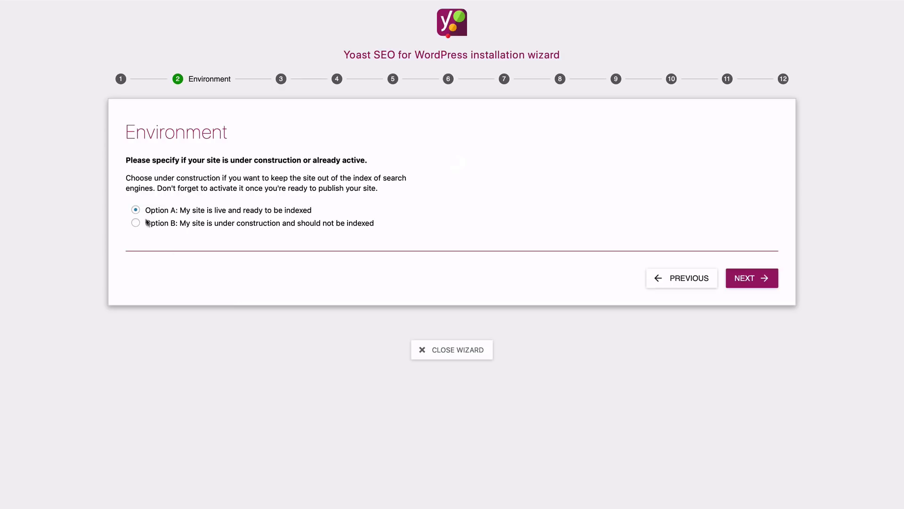
pyautogui.click(742, 279)
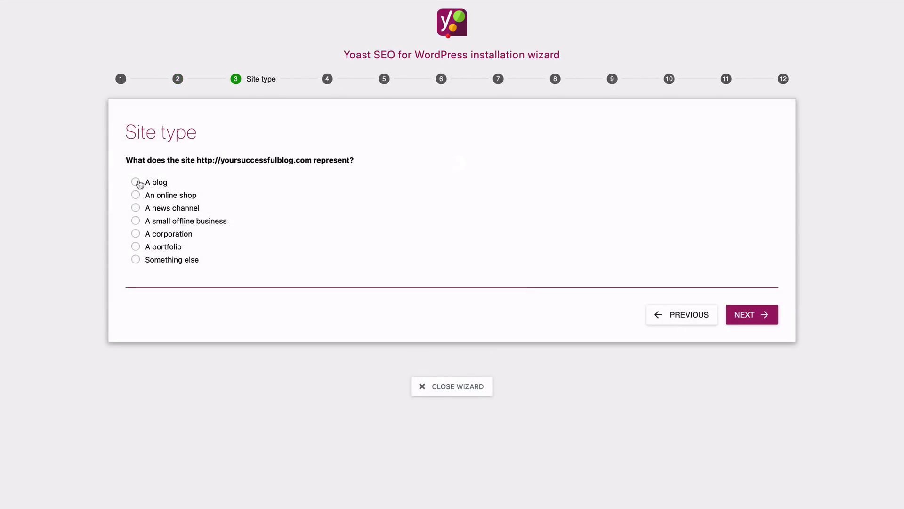
pyautogui.click(135, 182)
pyautogui.click(771, 319)
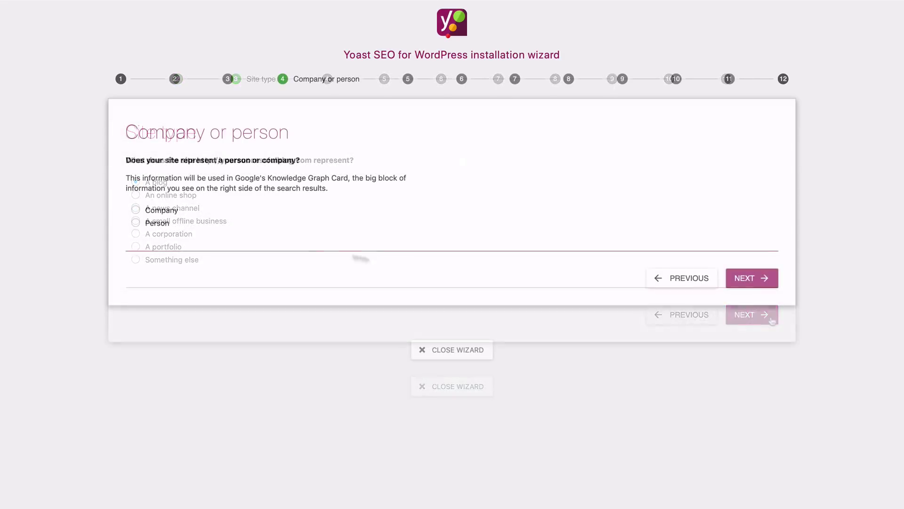
# Step: Set the site to represent a company named 'WME Blog' and continue to social profiles
pyautogui.click(136, 224)
pyautogui.click(196, 257)
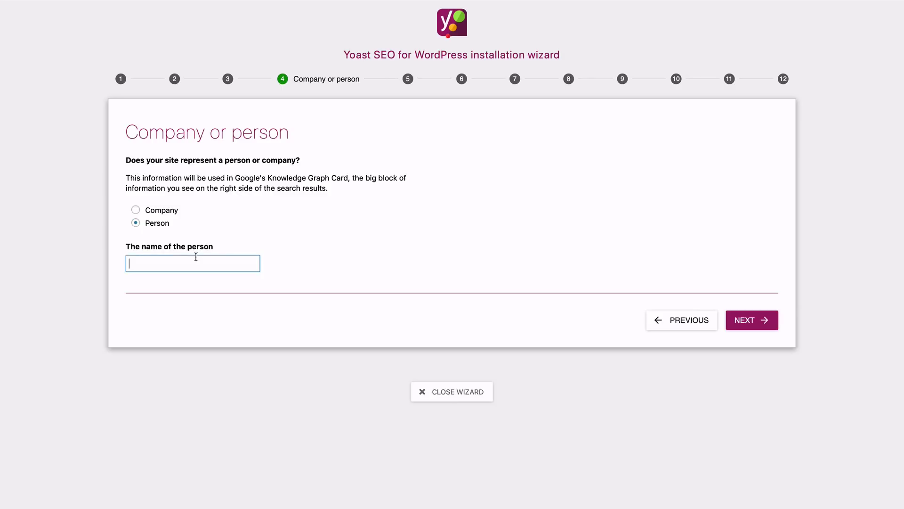
pyautogui.click(135, 210)
pyautogui.click(172, 262)
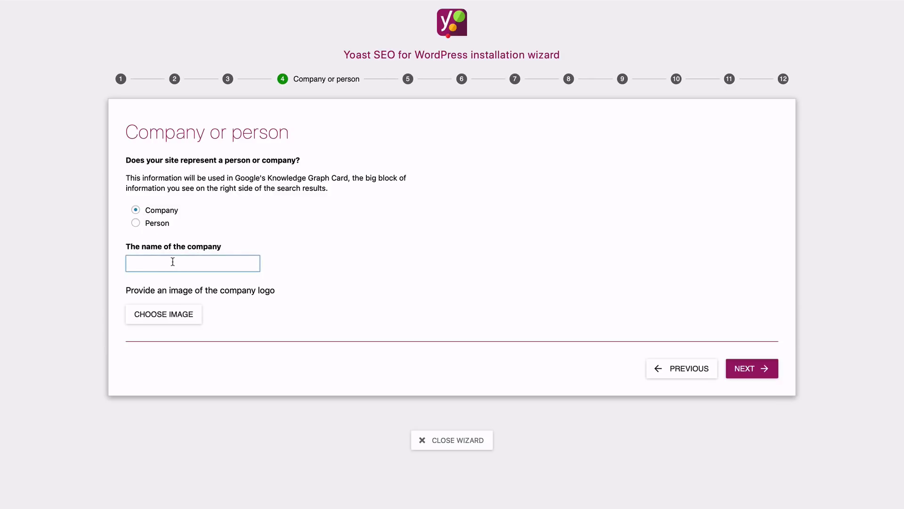
pyautogui.write('WME Blog')
pyautogui.click(749, 369)
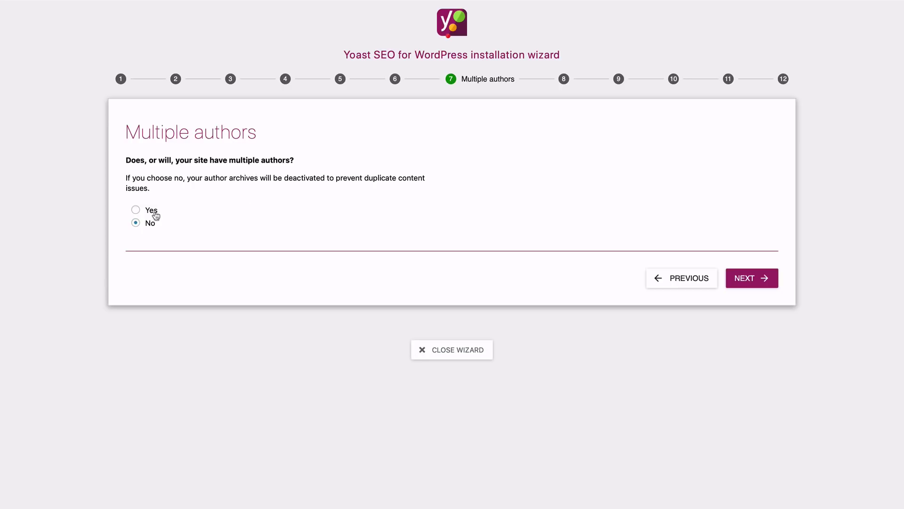
# Step: Skip Search Console, title settings, newsletter and suggestions, then close the finished wizard
pyautogui.click(740, 278)
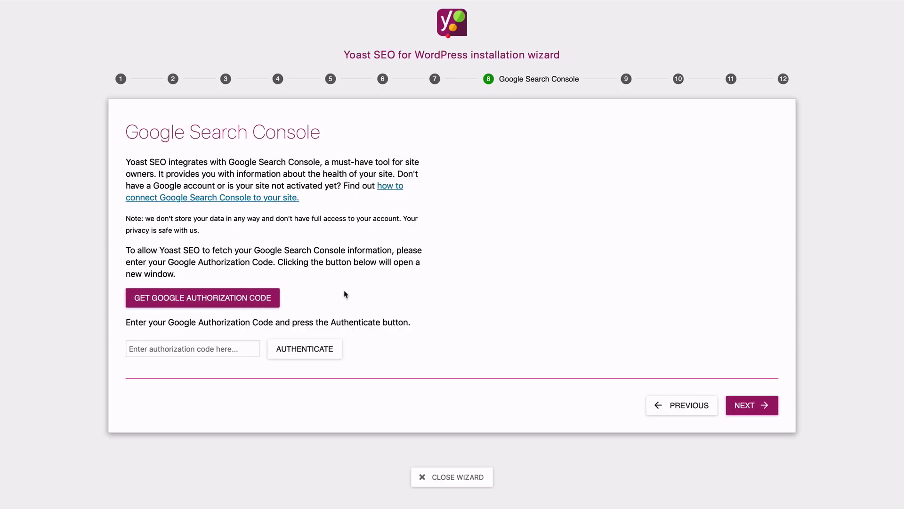
pyautogui.click(751, 410)
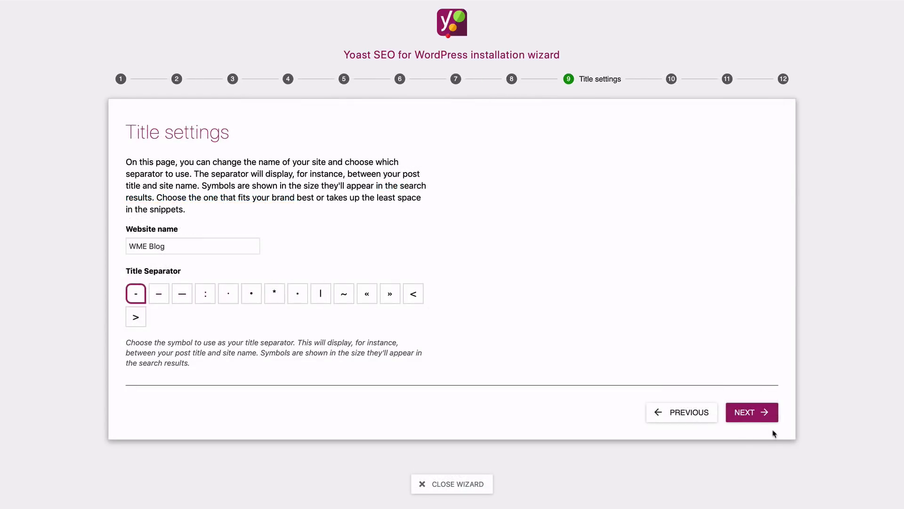
pyautogui.click(762, 420)
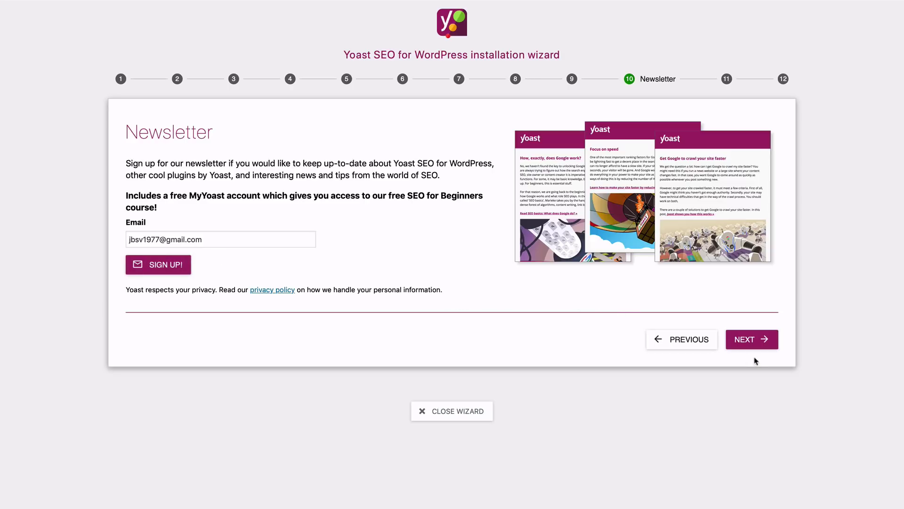
pyautogui.click(745, 343)
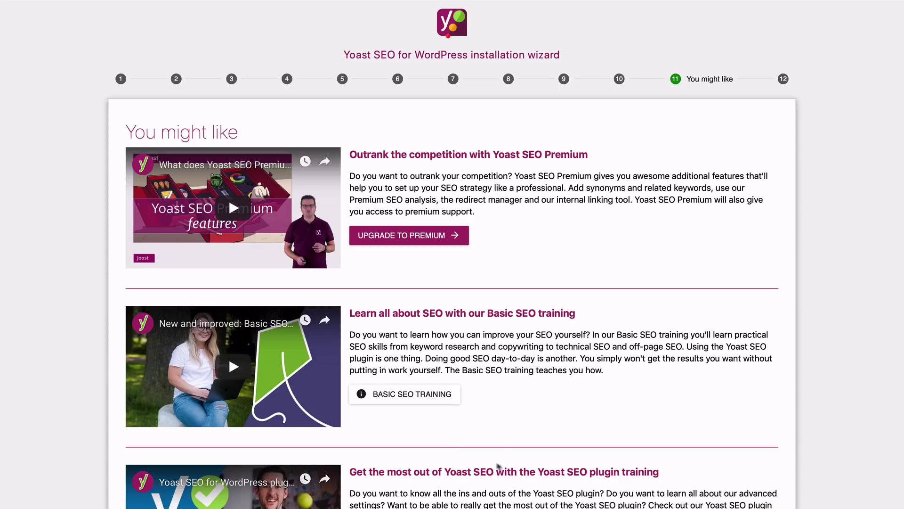
pyautogui.click(456, 163)
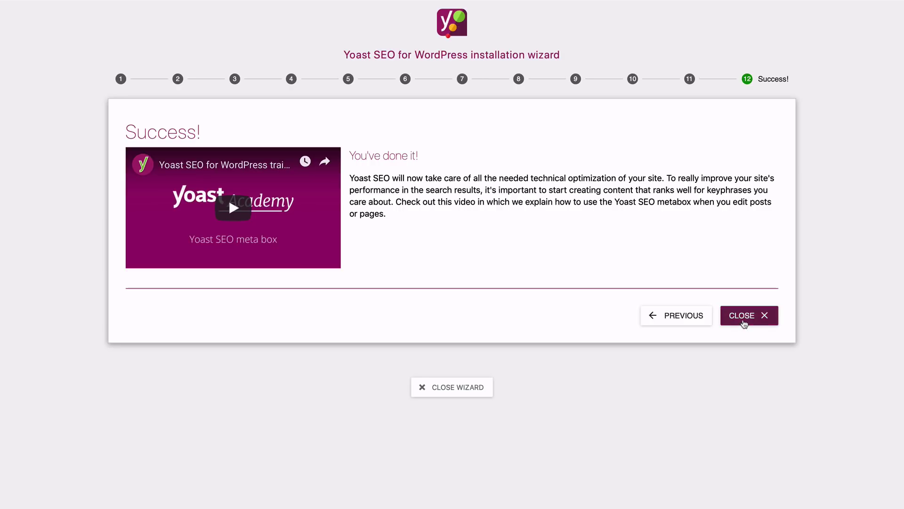
pyautogui.click(743, 320)
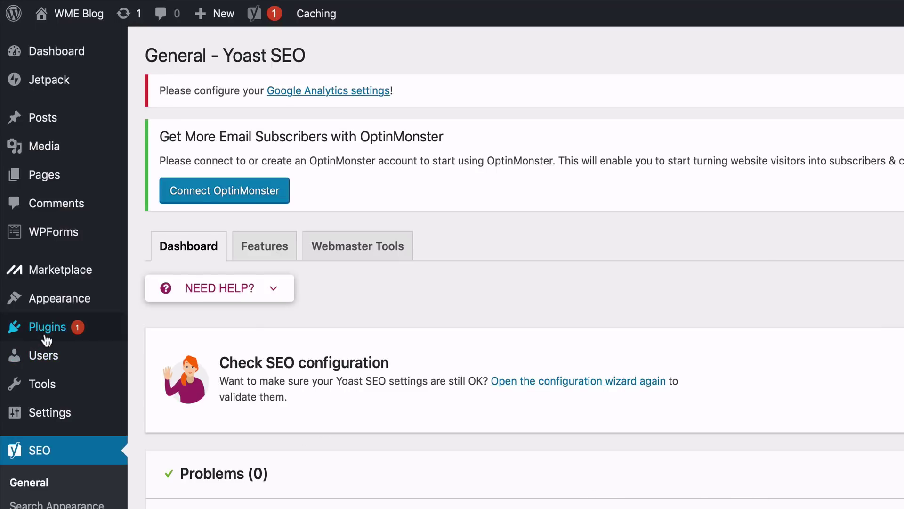
# Step: Search the plugin directory for 'sumome', then install and activate the Sumo plugin
pyautogui.moveTo(49, 336)
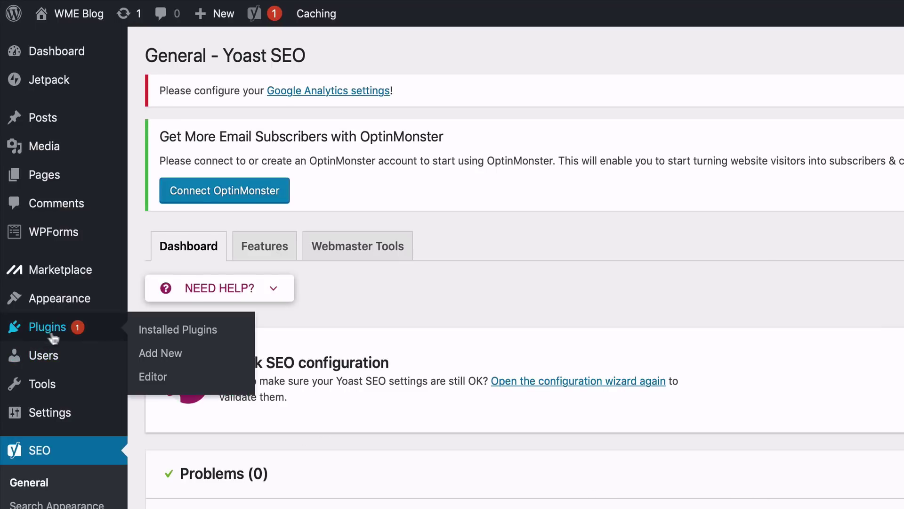
pyautogui.click(172, 357)
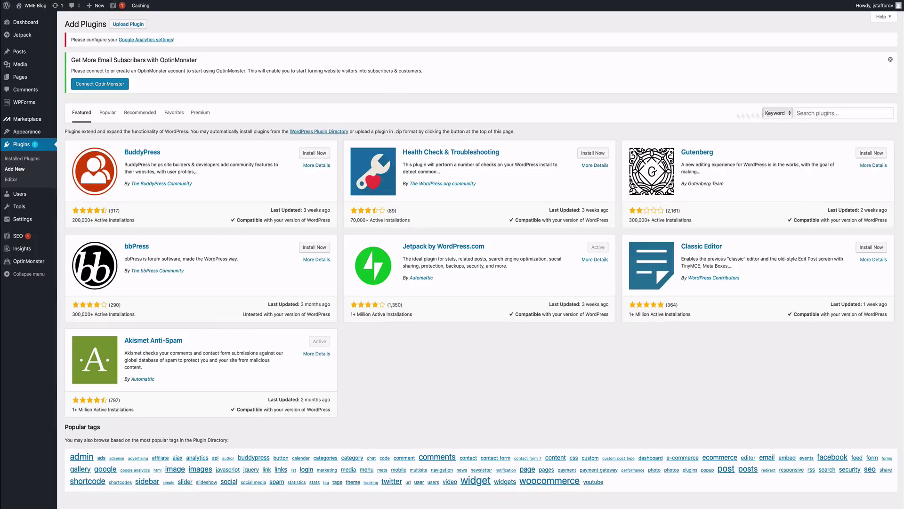
pyautogui.click(830, 115)
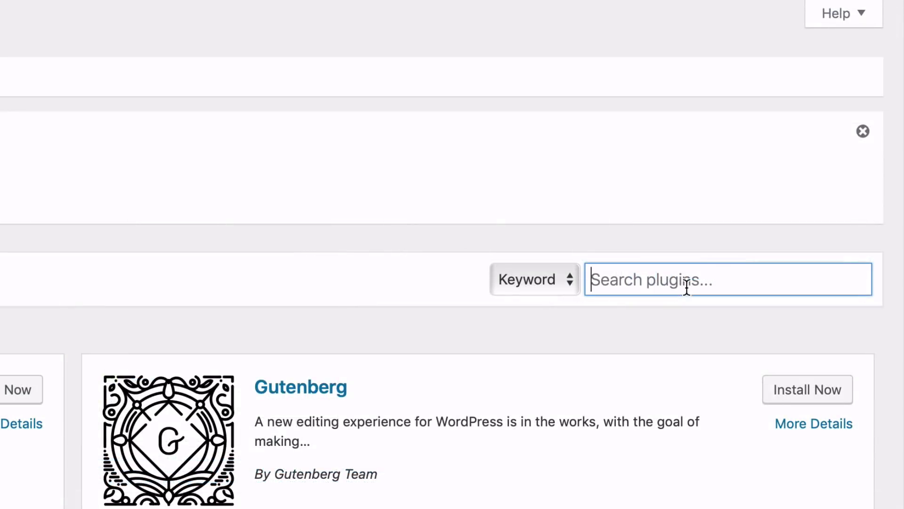
pyautogui.write('sumome')
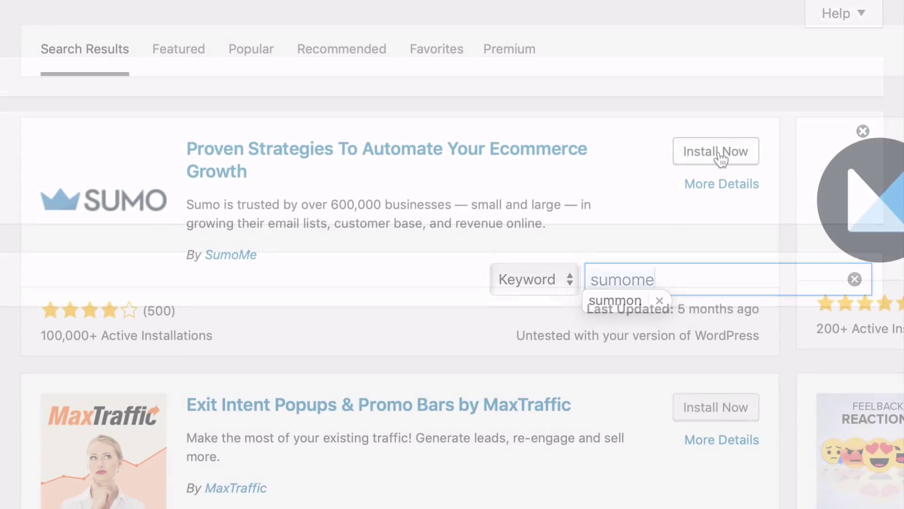
pyautogui.click(718, 153)
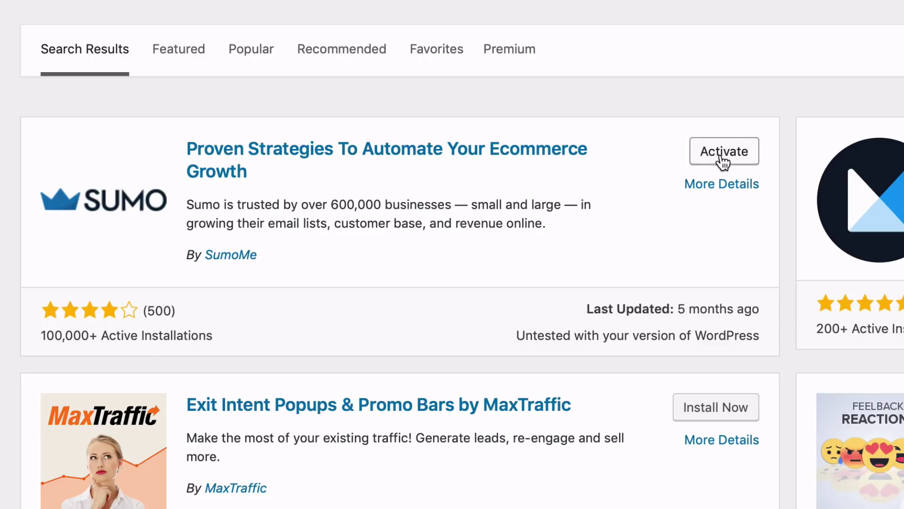
pyautogui.click(720, 156)
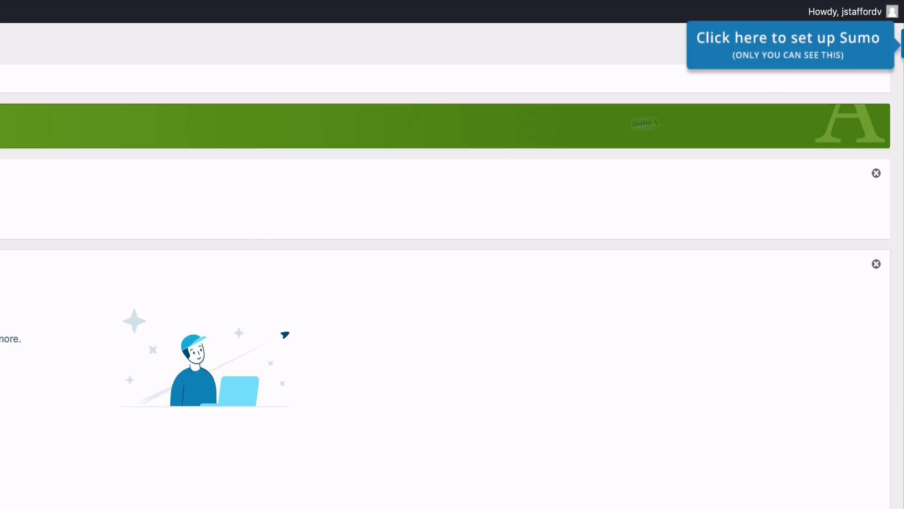
# Step: Create a Sumo account to open its dashboard and dismiss the free upgrade offer
pyautogui.click(789, 57)
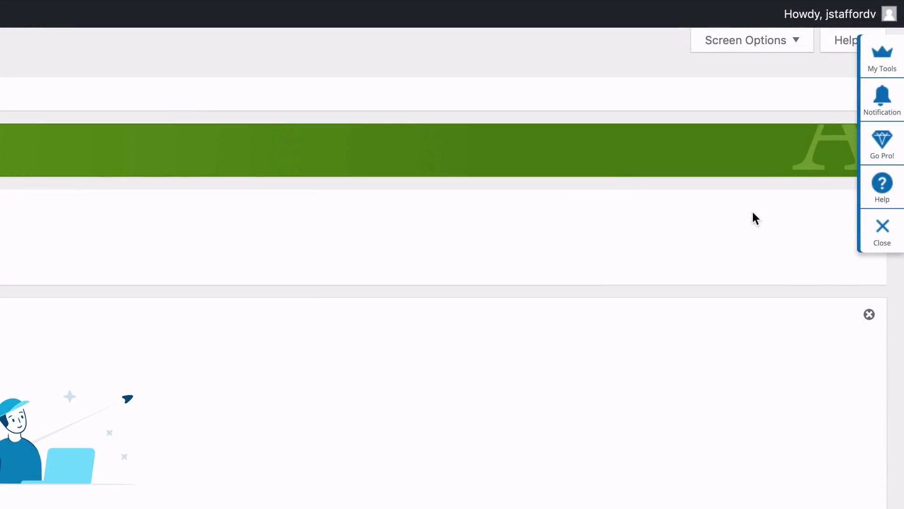
pyautogui.click(882, 70)
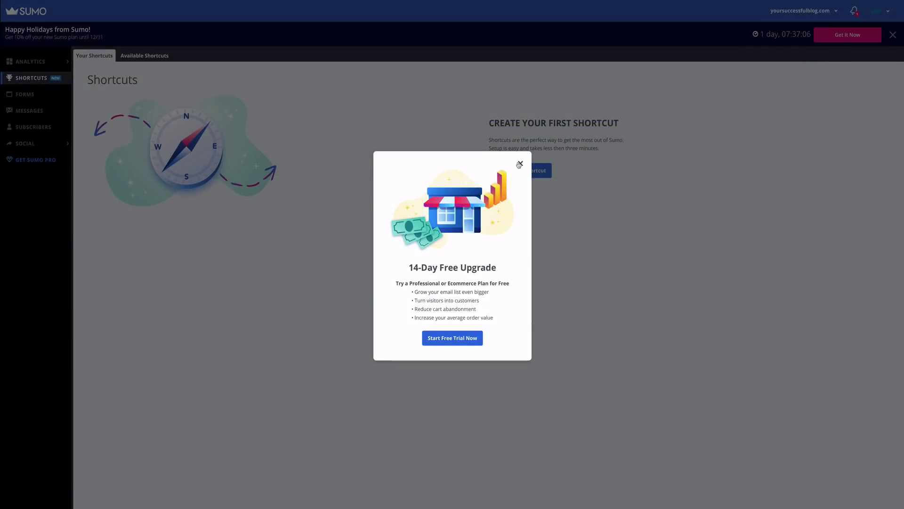
pyautogui.click(520, 164)
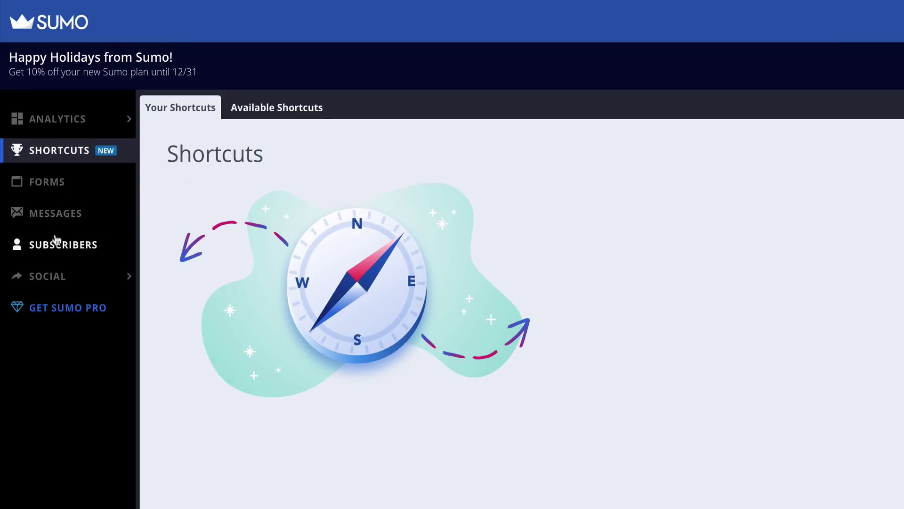
# Step: Activate Sumo's Share app from the Social section
pyautogui.moveTo(61, 277)
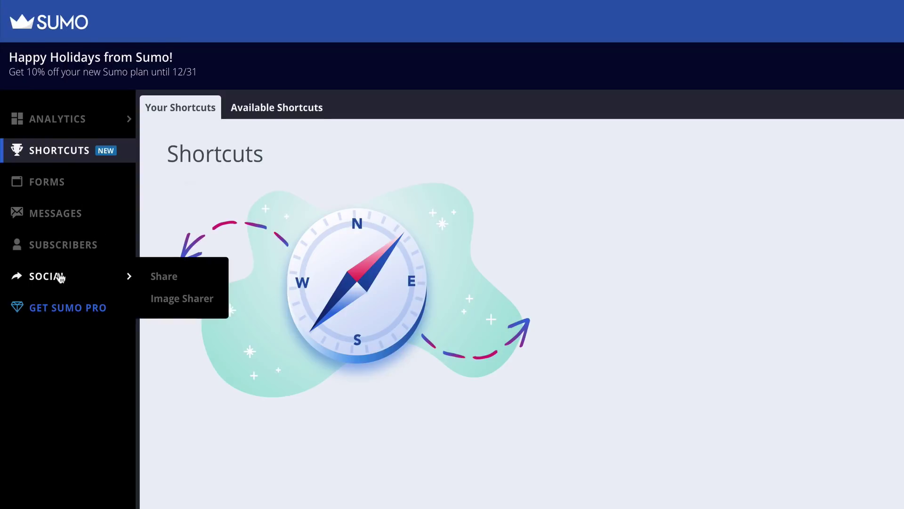
pyautogui.click(172, 282)
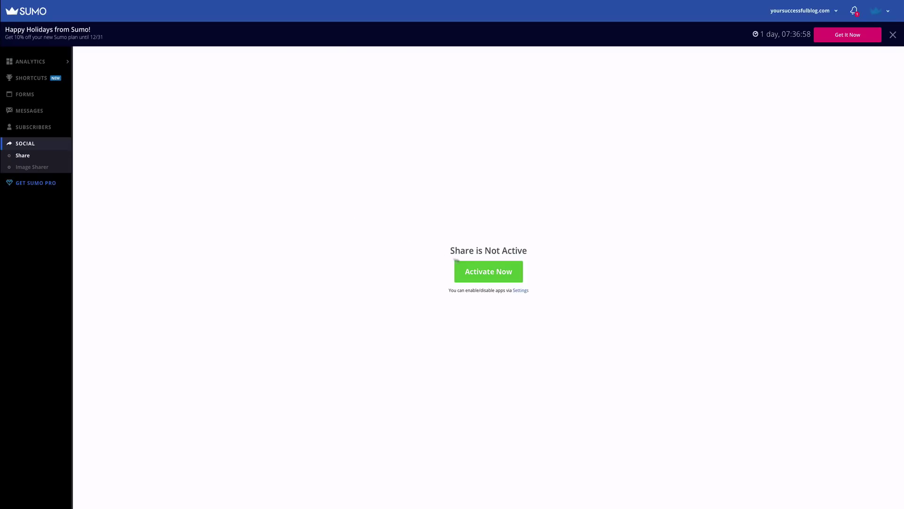
pyautogui.click(474, 267)
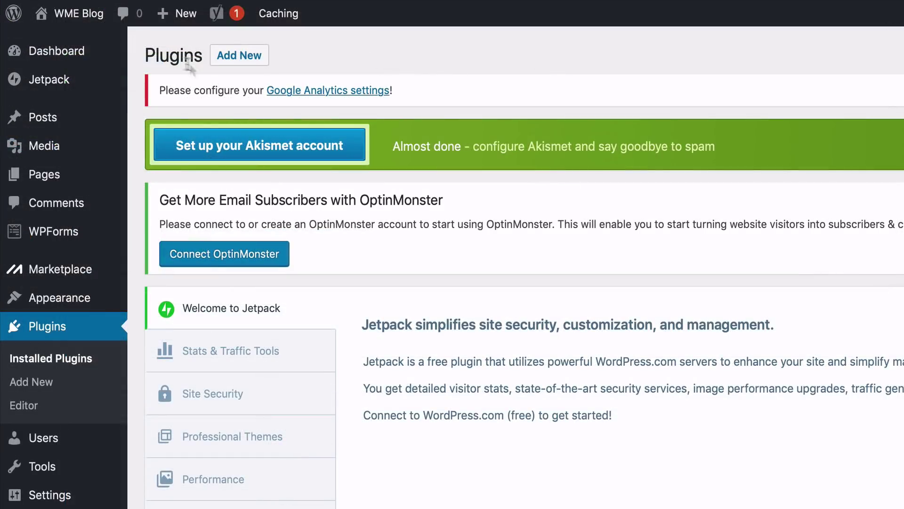
# Step: Visit the live blog front page via the WME Blog admin-bar menu
pyautogui.moveTo(31, 9)
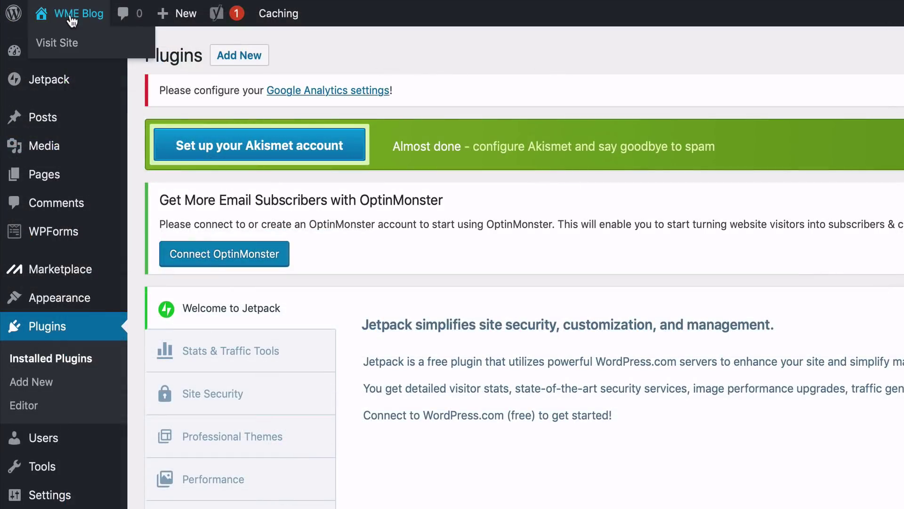
pyautogui.click(68, 44)
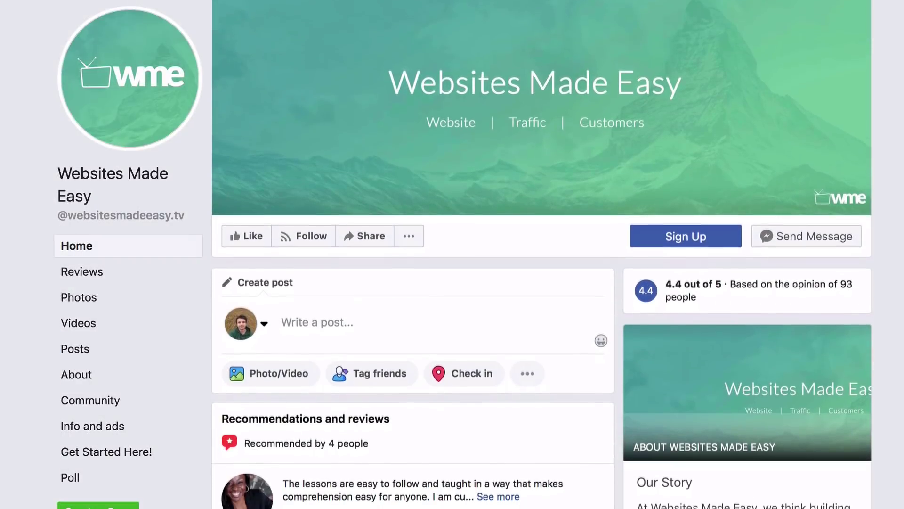
pyautogui.scroll(-5, 542, 255)
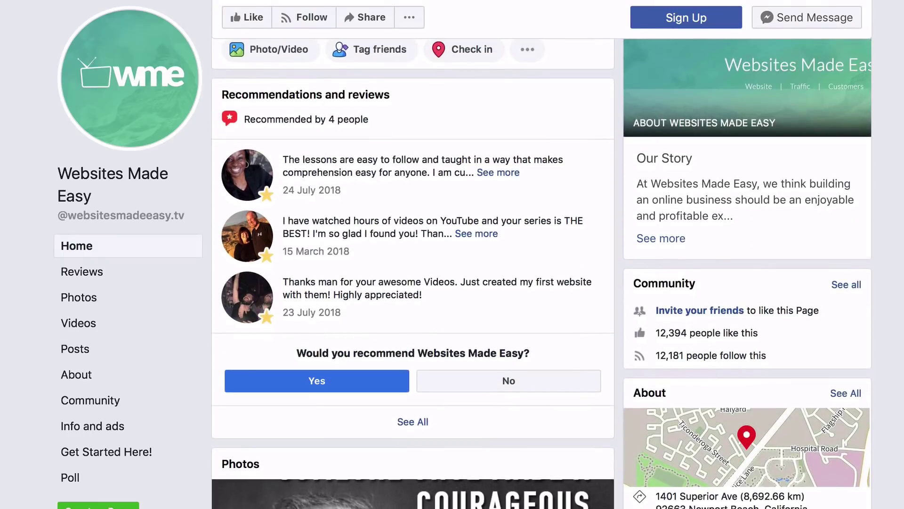
pyautogui.scroll(-6, 542, 273)
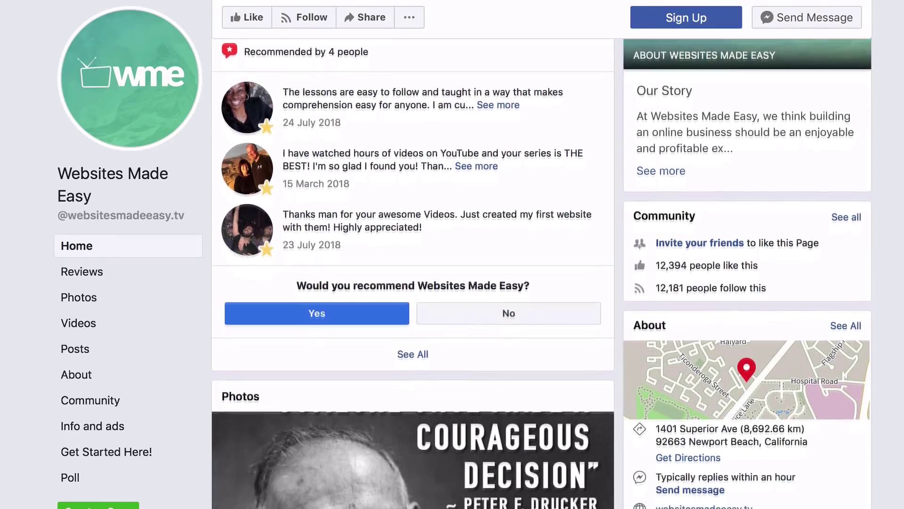
pyautogui.scroll(-8, 542, 274)
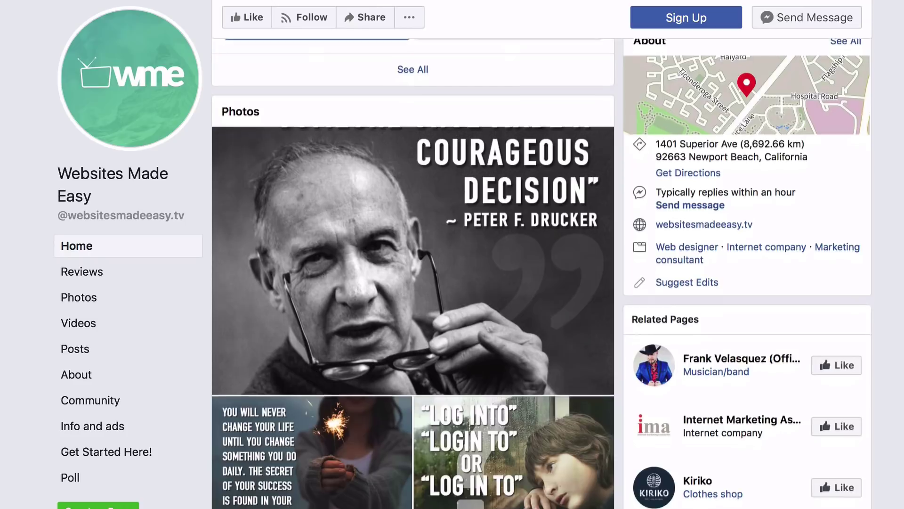
pyautogui.scroll(-8, 542, 273)
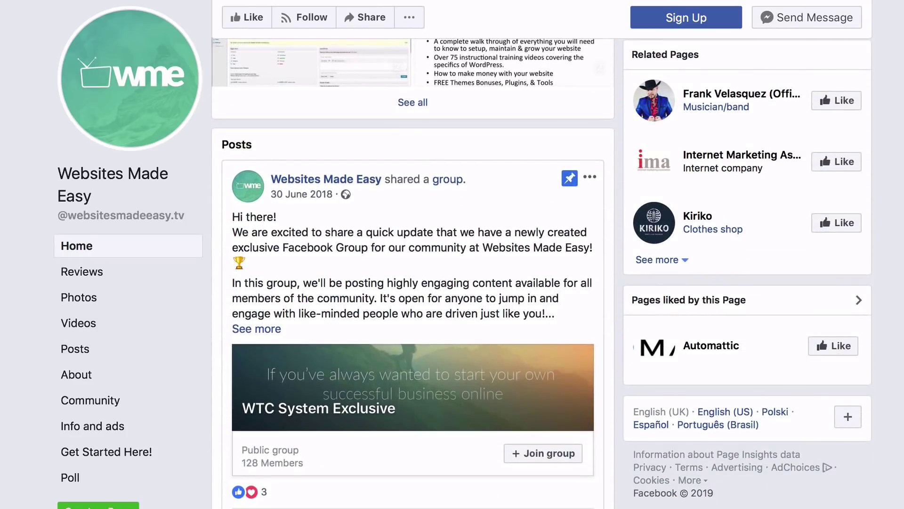
pyautogui.scroll(-8, 413, 273)
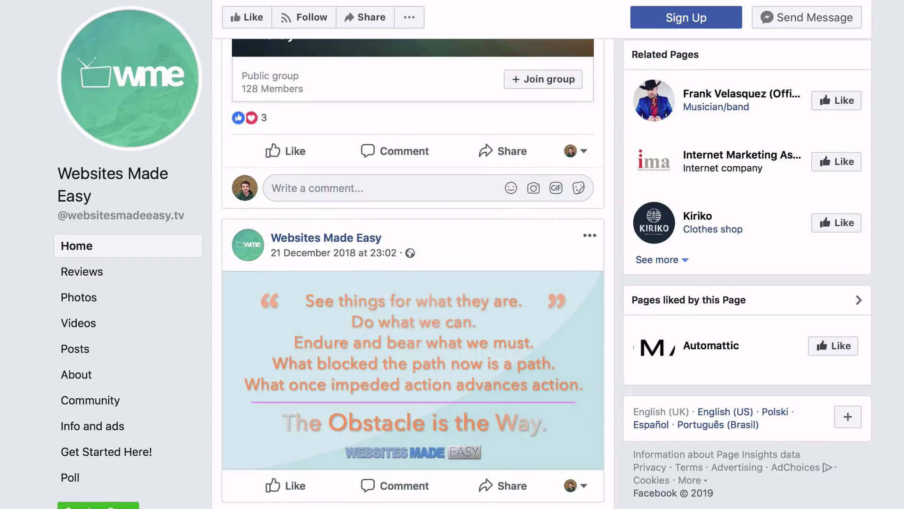
pyautogui.scroll(-10, 413, 273)
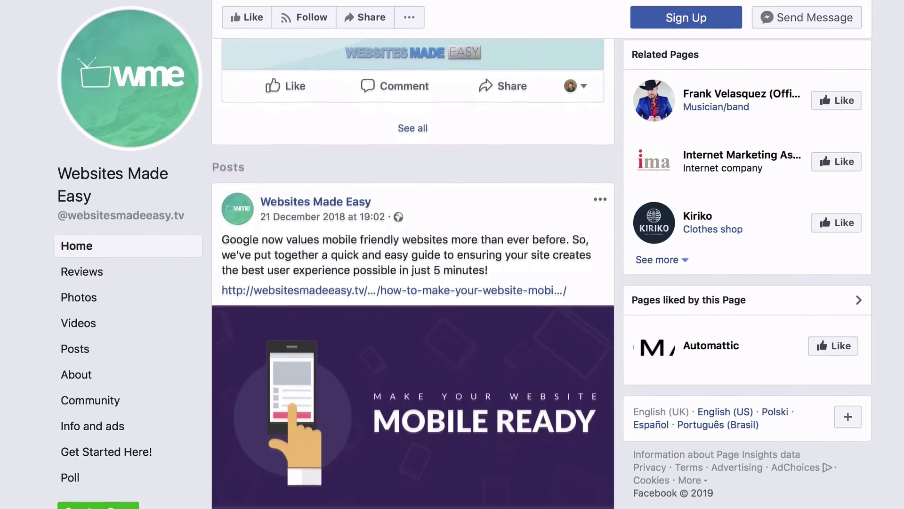
pyautogui.scroll(-4, 413, 274)
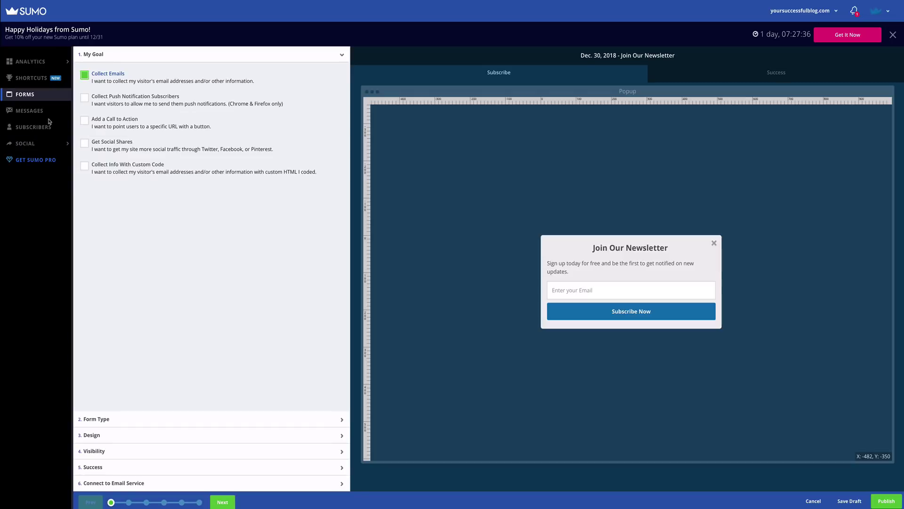
pyautogui.moveTo(35, 149)
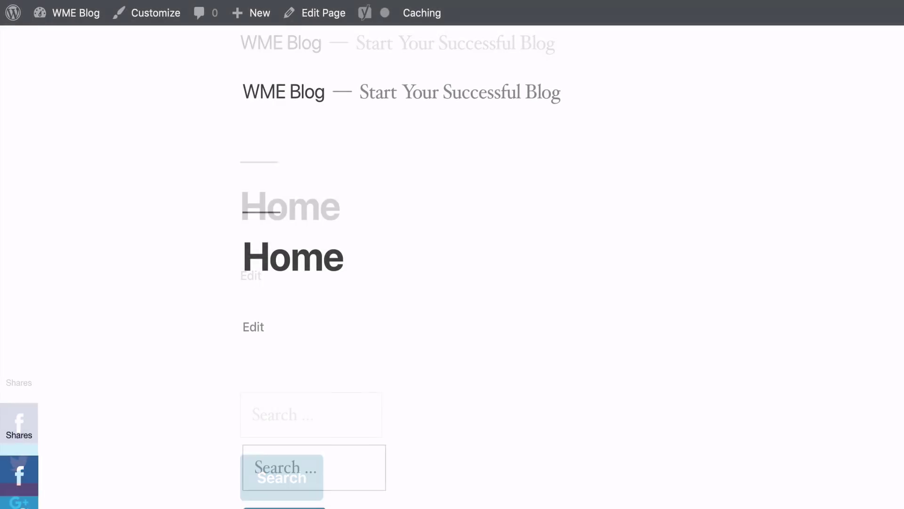
# Step: Return to the admin Dashboard, then open Plugins > Add New
pyautogui.moveTo(73, 19)
pyautogui.click(73, 43)
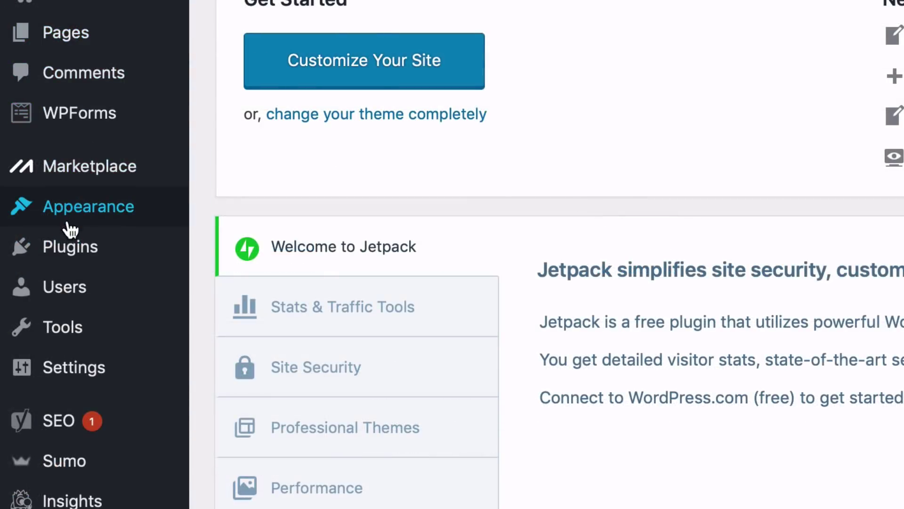
pyautogui.moveTo(71, 250)
pyautogui.click(283, 283)
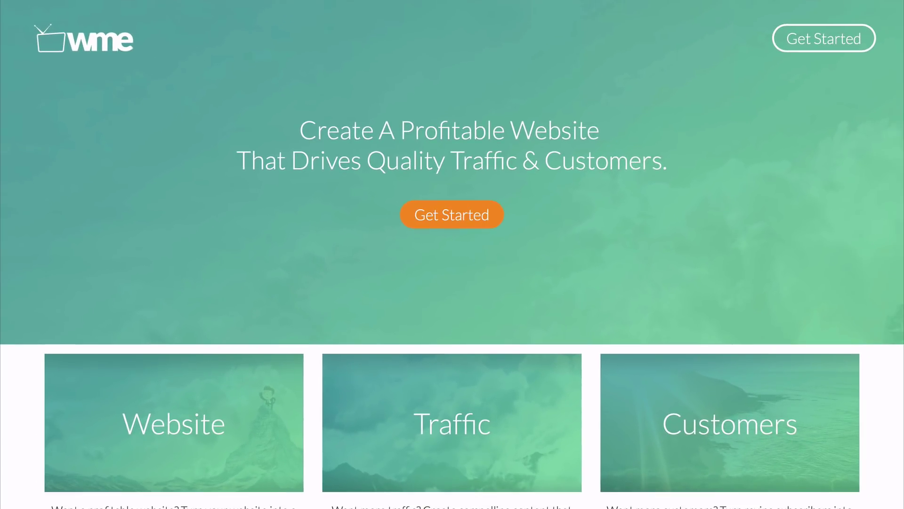
pyautogui.scroll(-8, 452, 254)
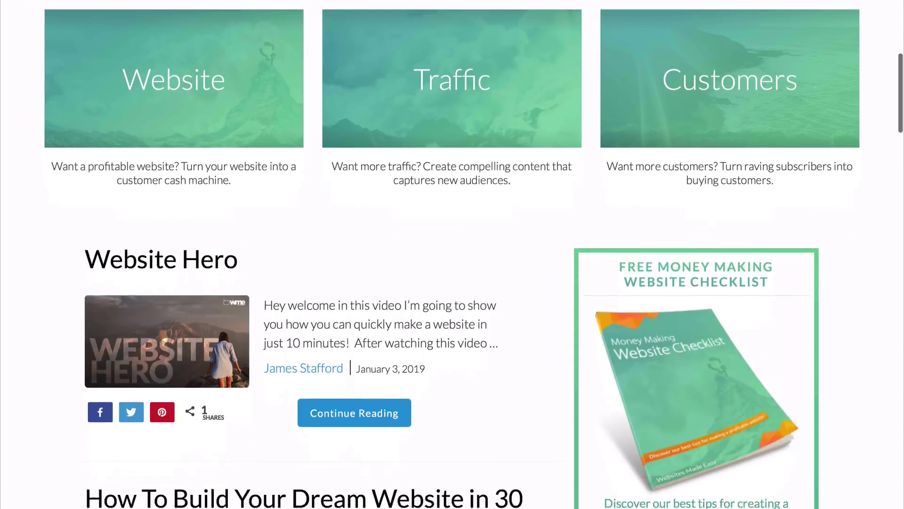
pyautogui.scroll(-6, 452, 254)
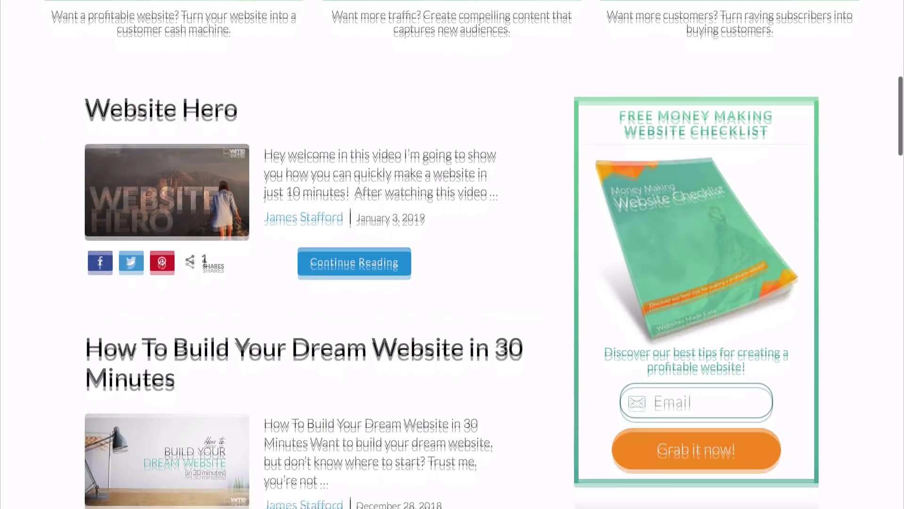
pyautogui.scroll(-10, 452, 255)
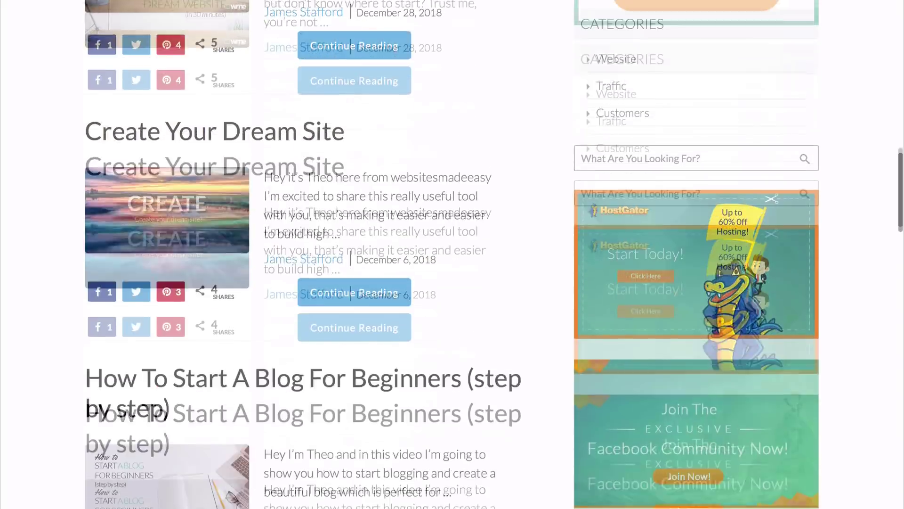
pyautogui.scroll(-6, 452, 254)
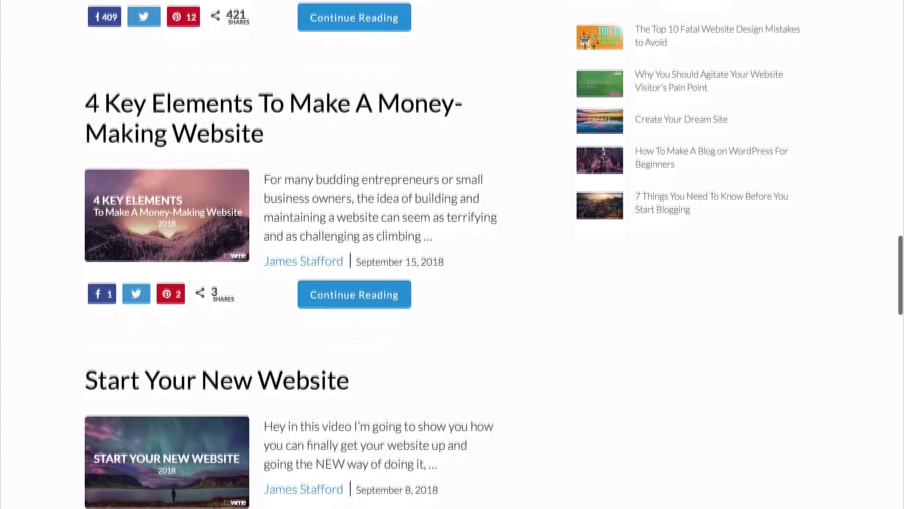
pyautogui.scroll(-10, 452, 254)
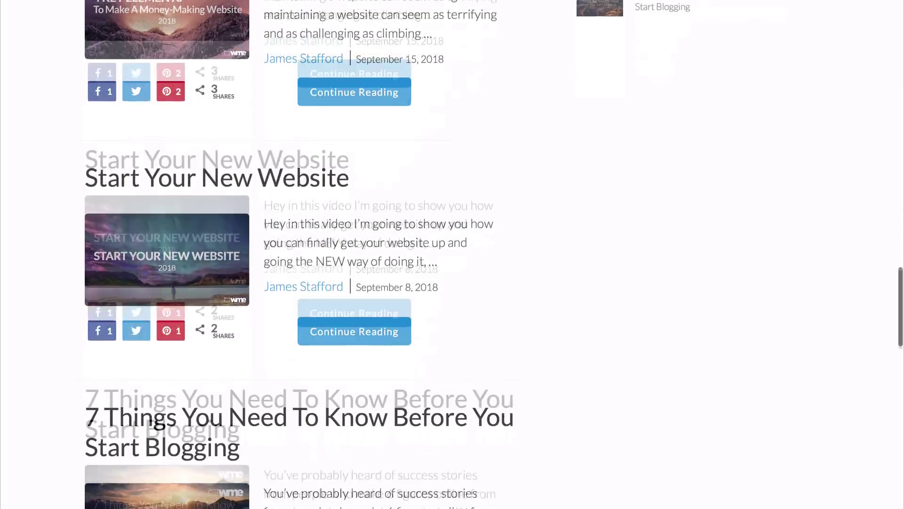
pyautogui.scroll(-10, 452, 254)
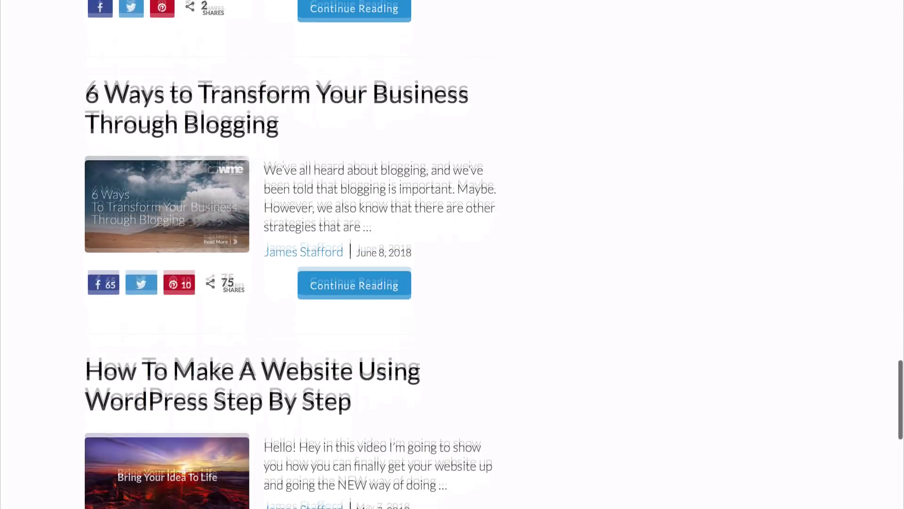
pyautogui.scroll(-4, 452, 254)
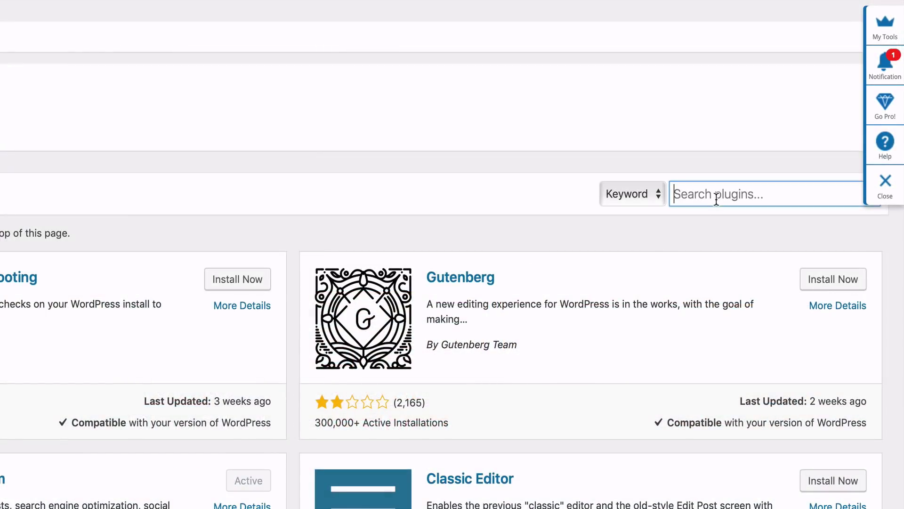
# Step: Search the plugins for 'MailChimp for WordPress' and activate that plugin
pyautogui.write('lc')
pyautogui.press('Down')
pyautogui.press('Return')
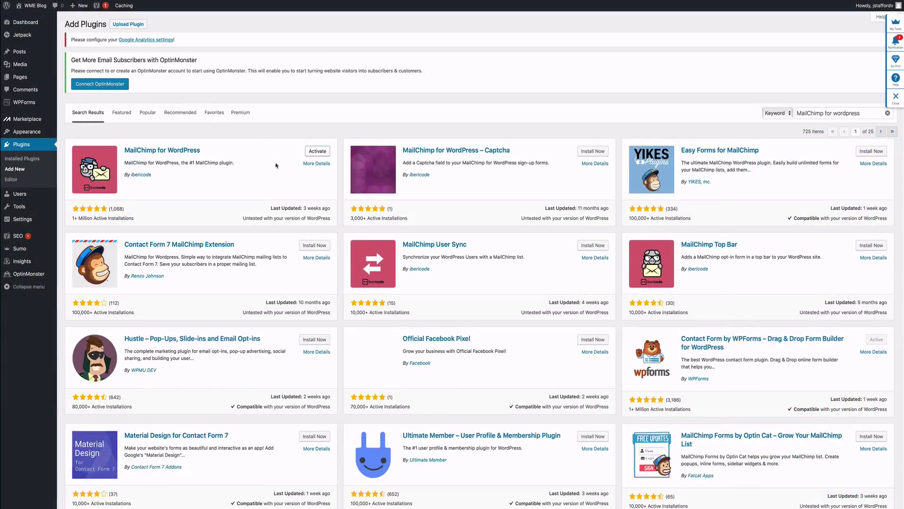
pyautogui.click(318, 151)
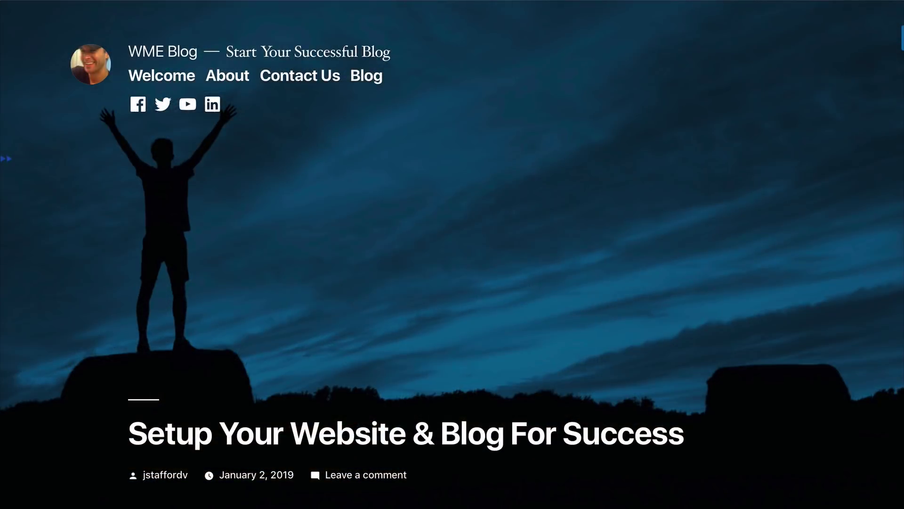
# Step: Scroll through the live About and Contact Us pages
pyautogui.scroll(-3, 453, 263)
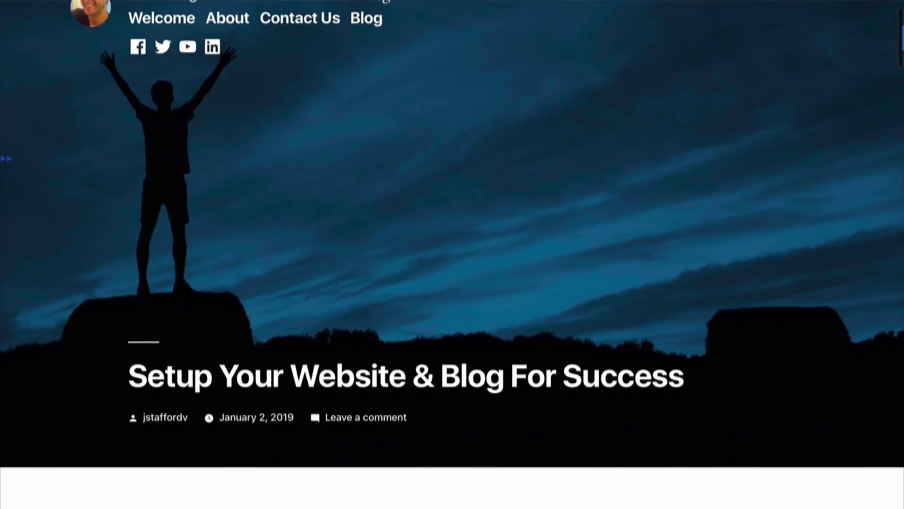
pyautogui.scroll(-5, 452, 255)
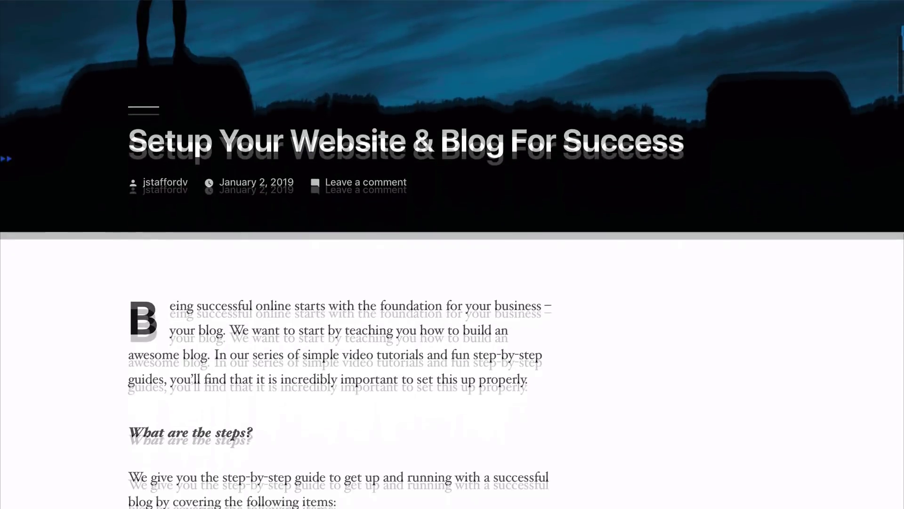
pyautogui.scroll(-5, 452, 255)
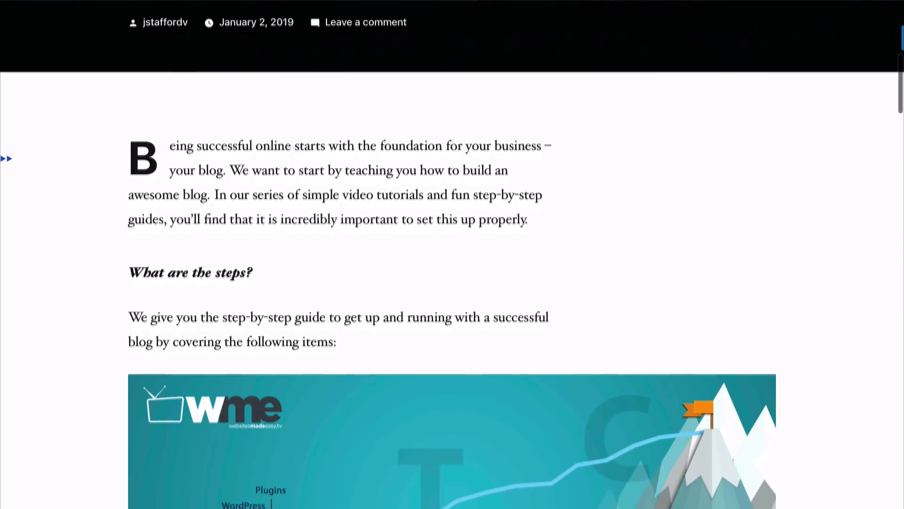
pyautogui.scroll(-2, 452, 254)
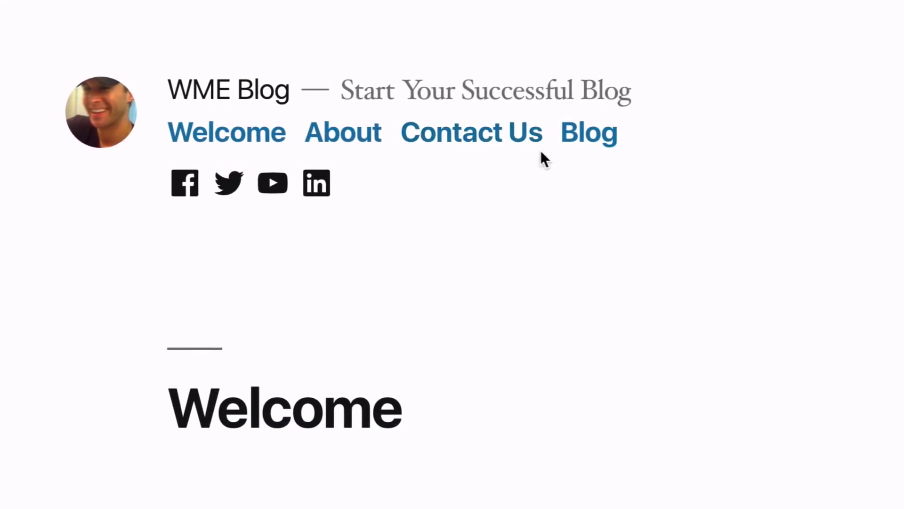
# Step: Go to the site's Blog page and scroll down through the blog post
pyautogui.click(591, 139)
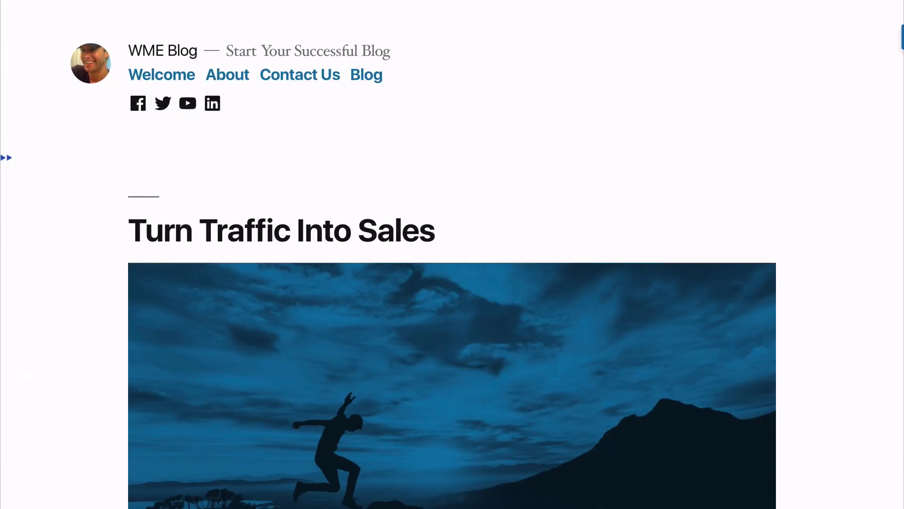
pyautogui.scroll(-3, 452, 283)
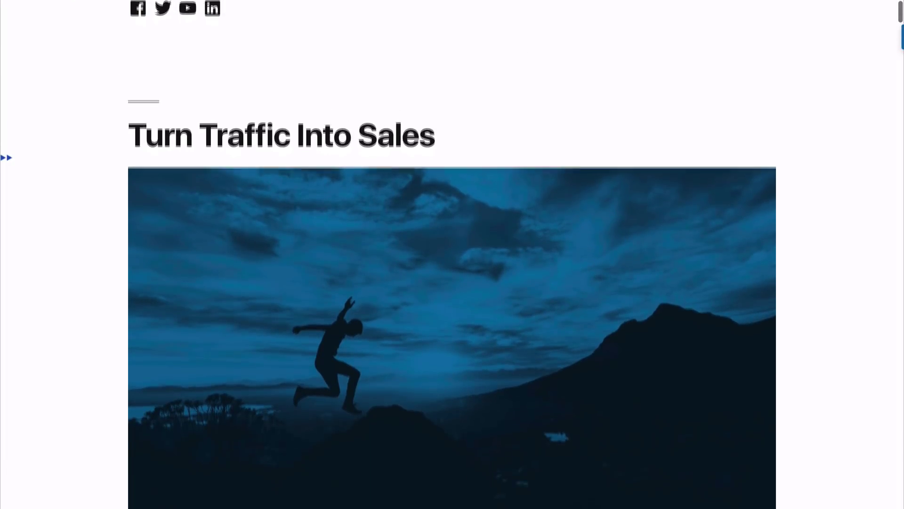
pyautogui.scroll(-3, 452, 283)
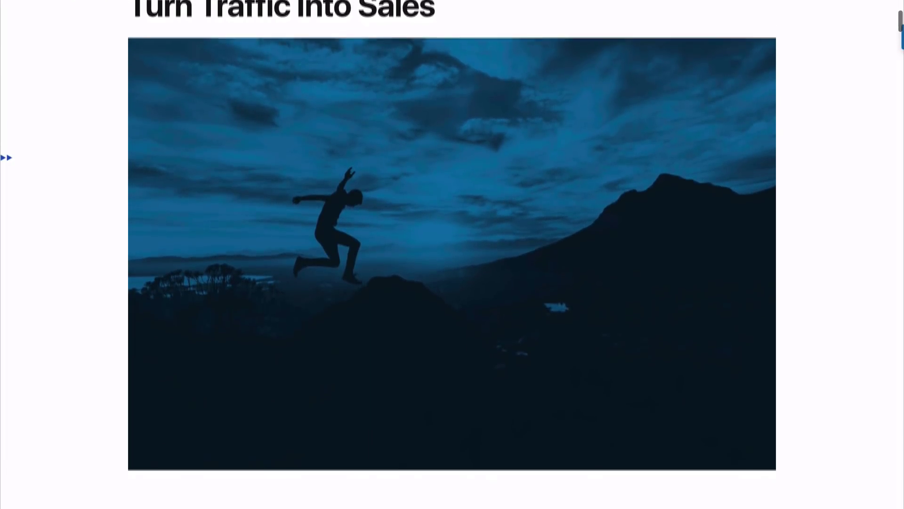
pyautogui.scroll(-3, 452, 282)
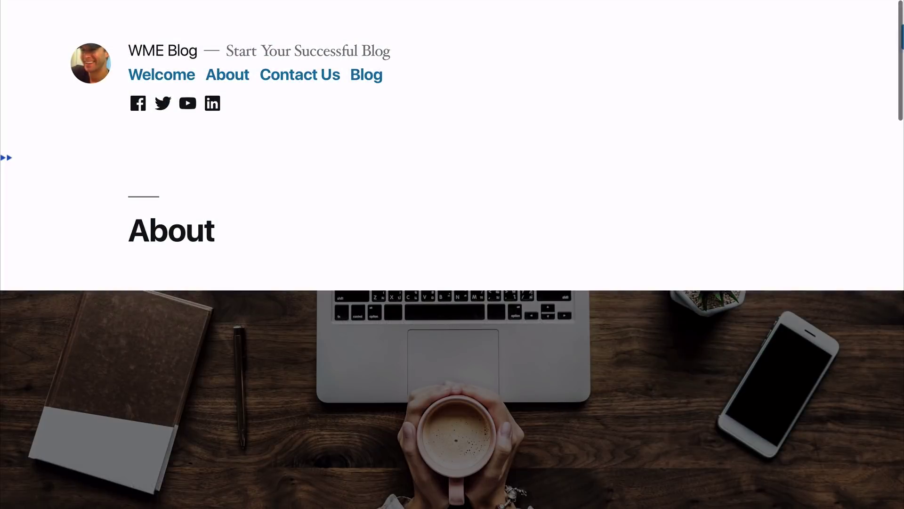
pyautogui.scroll(-5, 452, 283)
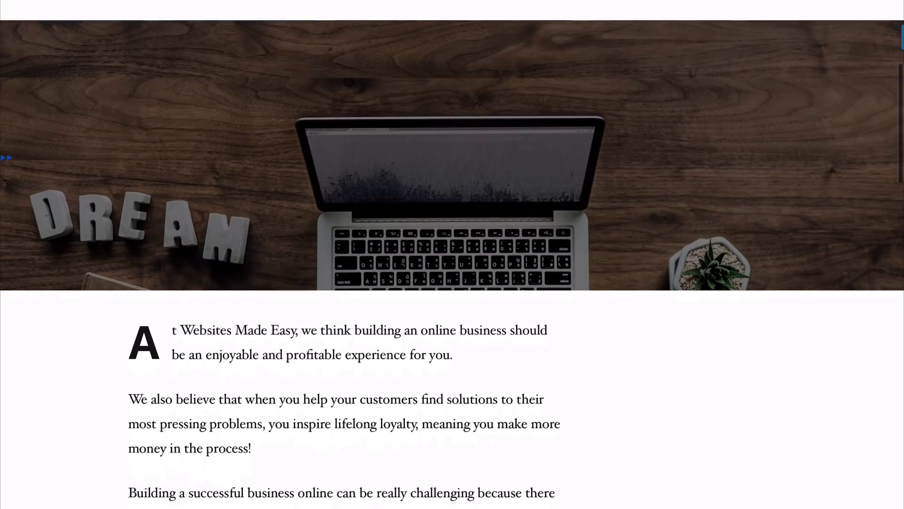
pyautogui.scroll(-2, 452, 282)
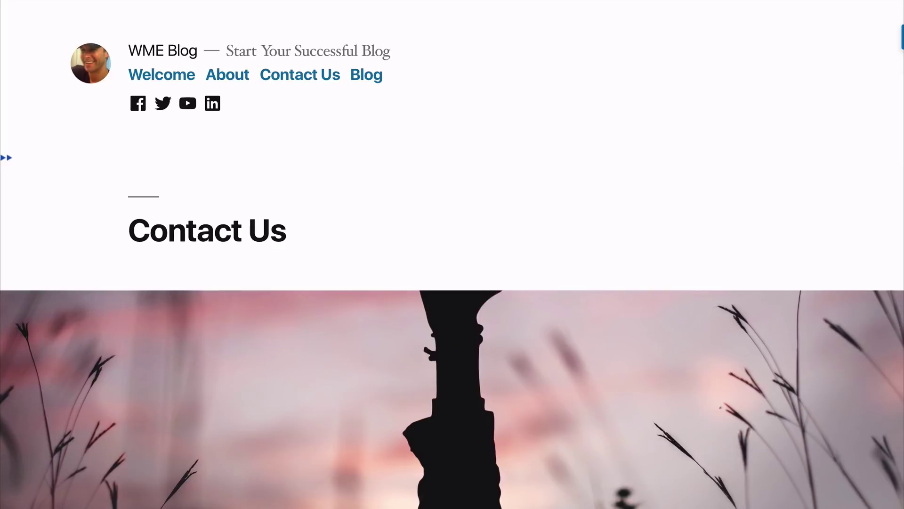
pyautogui.scroll(-5, 452, 283)
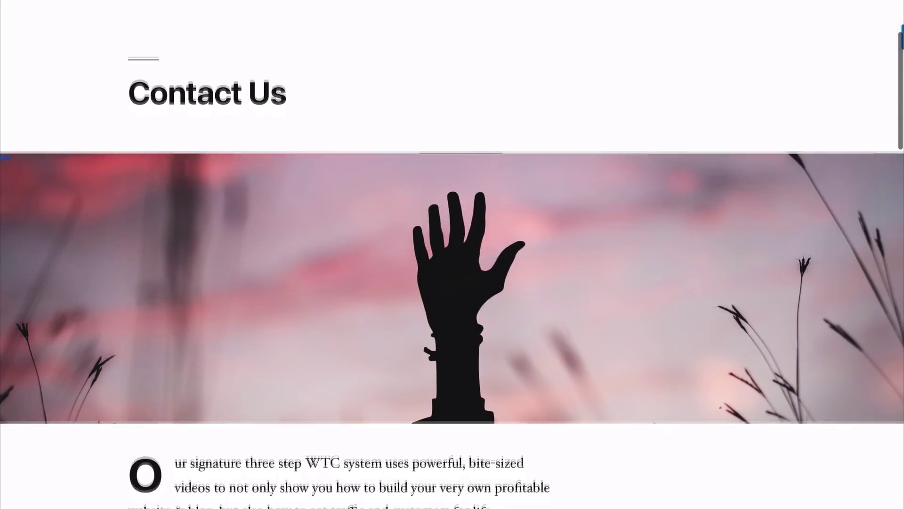
pyautogui.scroll(-4, 452, 282)
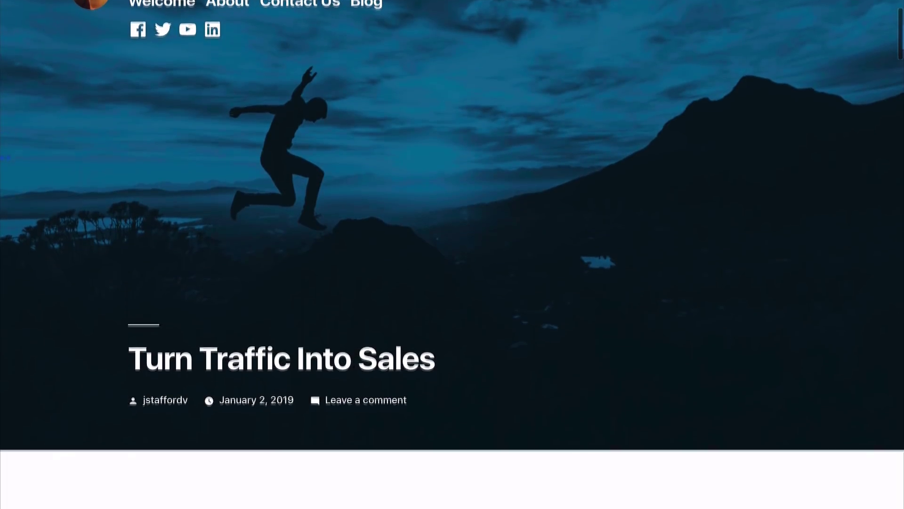
pyautogui.scroll(-6, 453, 254)
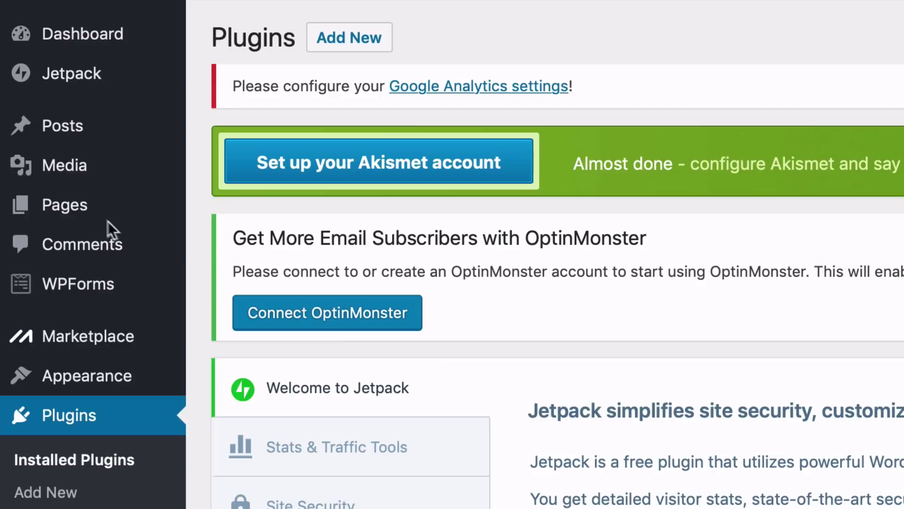
# Step: Open the Home page in the editor and bring up its Yoast SEO snippet editor
pyautogui.moveTo(28, 80)
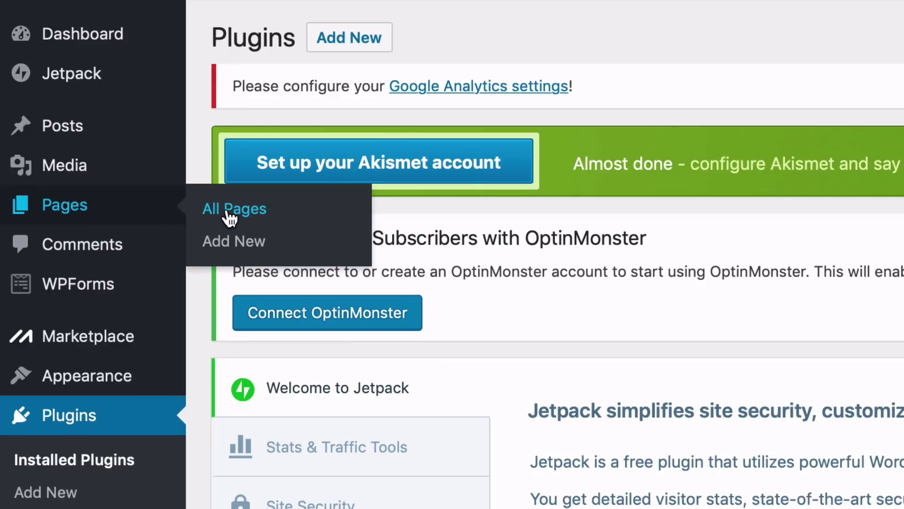
pyautogui.click(227, 210)
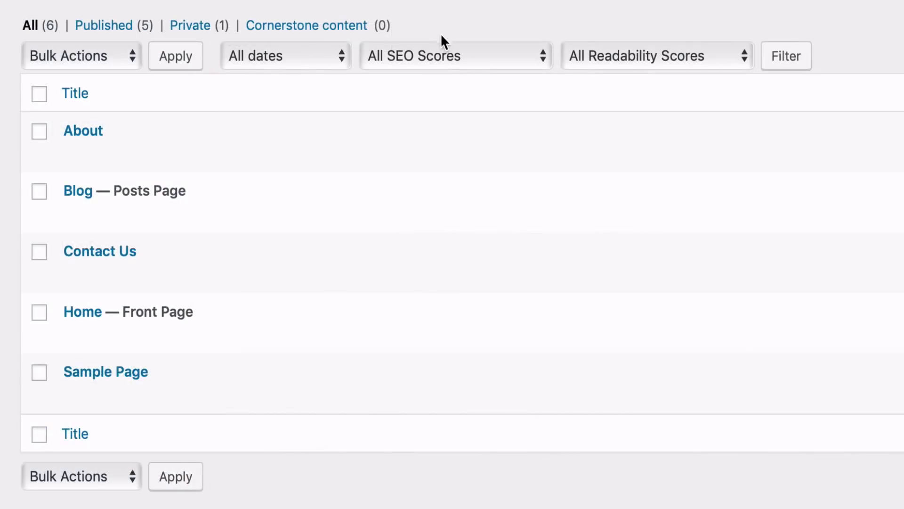
pyautogui.moveTo(101, 338)
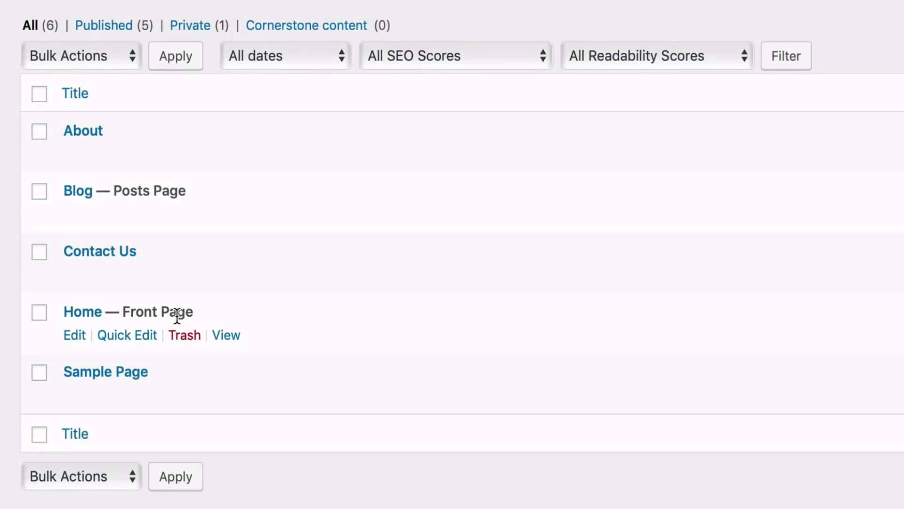
pyautogui.click(77, 336)
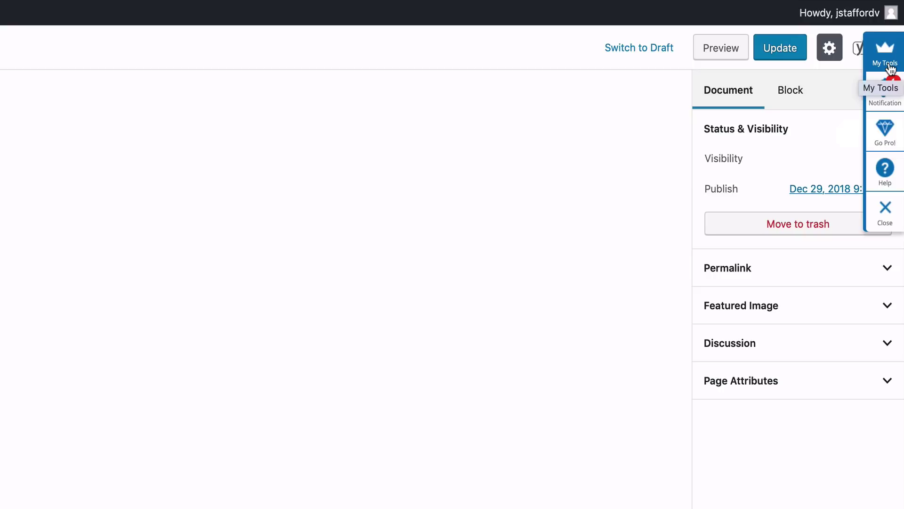
pyautogui.click(890, 214)
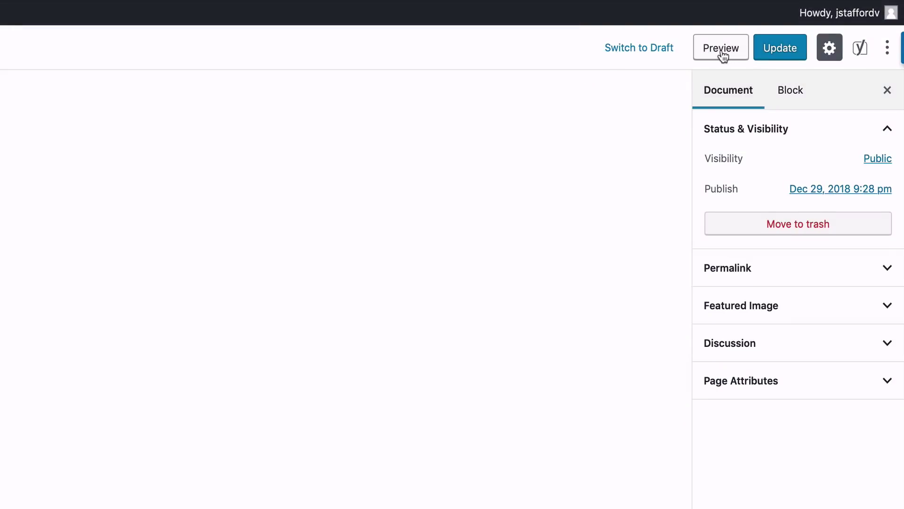
pyautogui.click(862, 49)
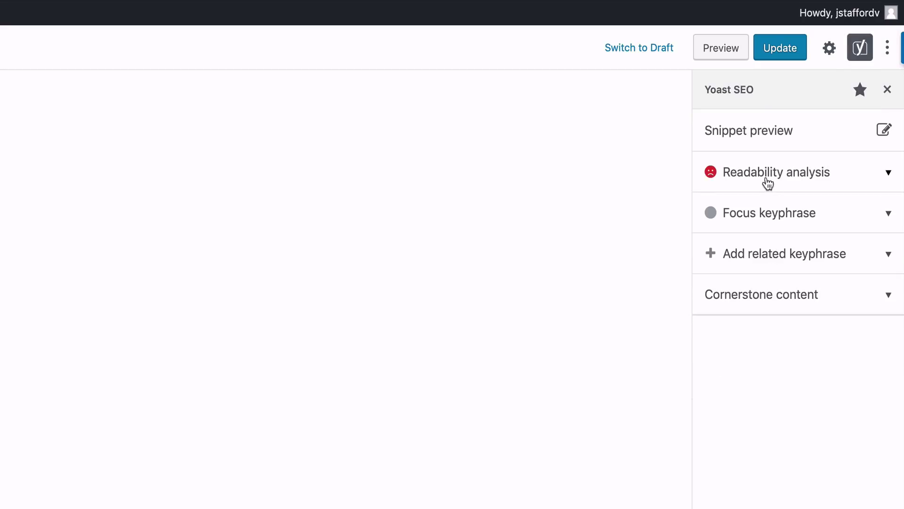
pyautogui.click(761, 136)
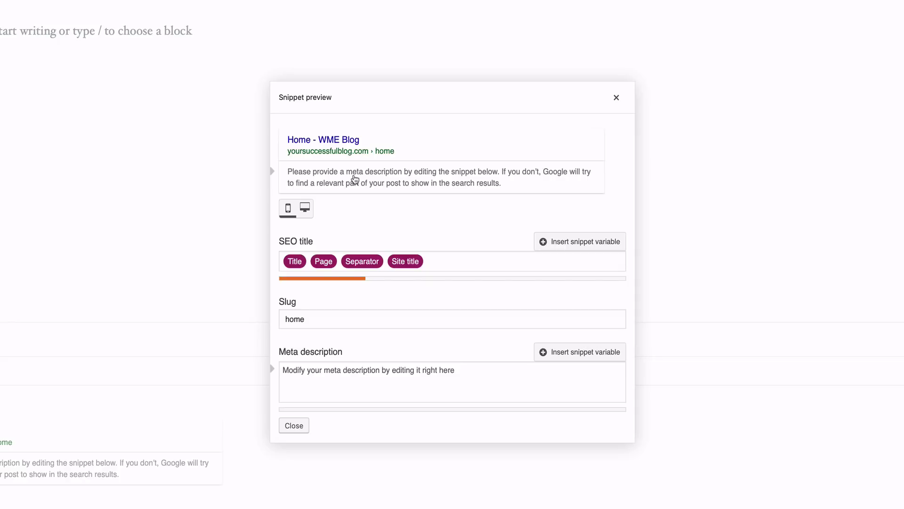
# Step: Add a meta description about building a profitable blog in 7 days and set the SEO title to 'Create Your Successful Blog Today'
pyautogui.click(355, 378)
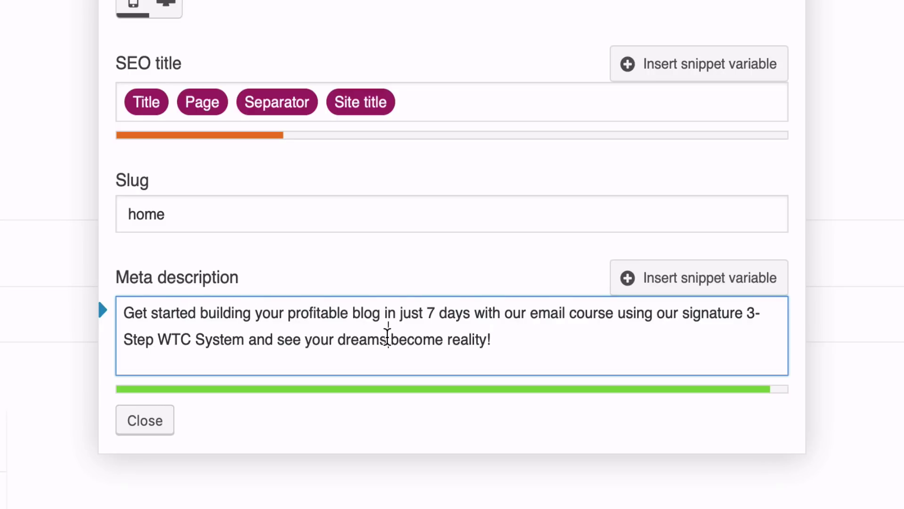
pyautogui.click(387, 335)
pyautogui.click(323, 108)
pyautogui.click(398, 103)
pyautogui.press('BackSpace')
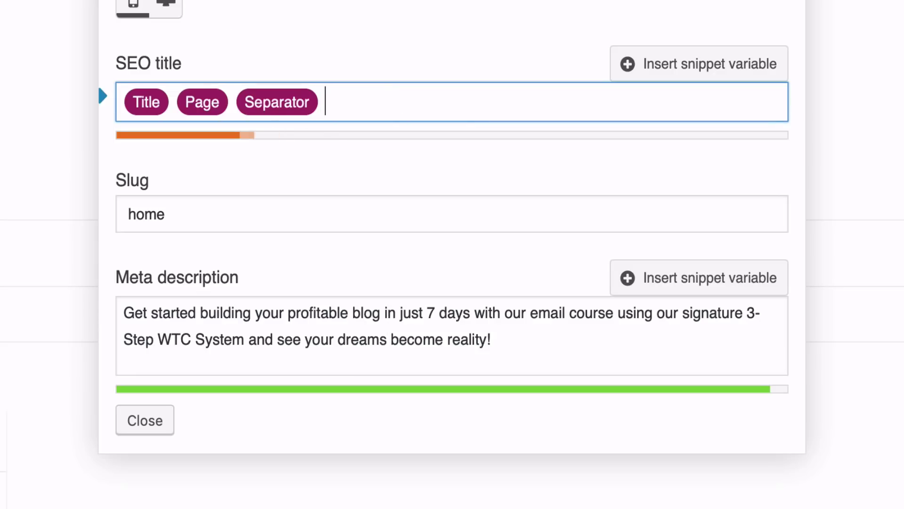
pyautogui.press('BackSpace')
pyautogui.press('BackSpace')
pyautogui.press('BackSpace')
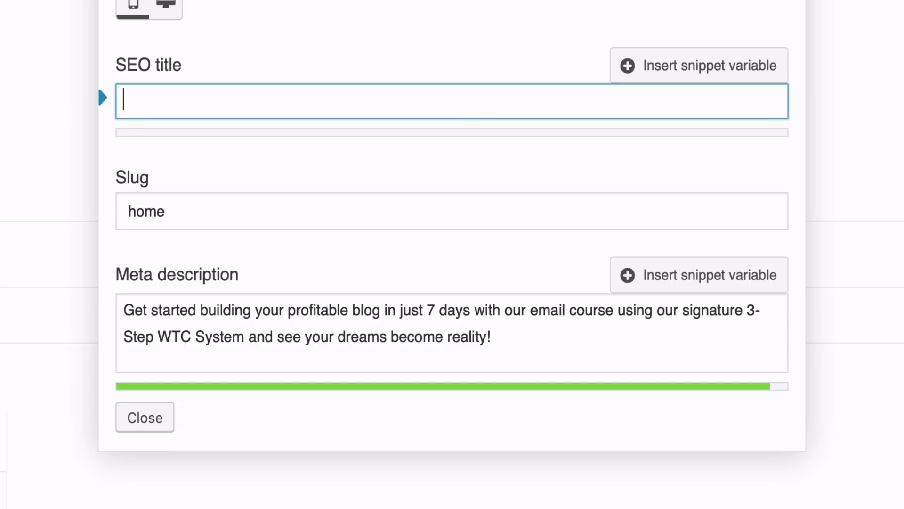
pyautogui.write('Crea')
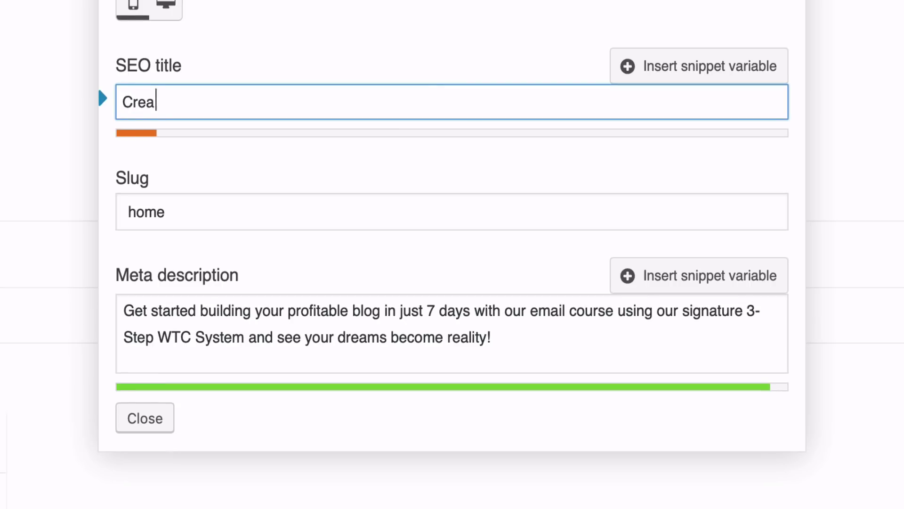
pyautogui.write('te Your Successful Blog Today')
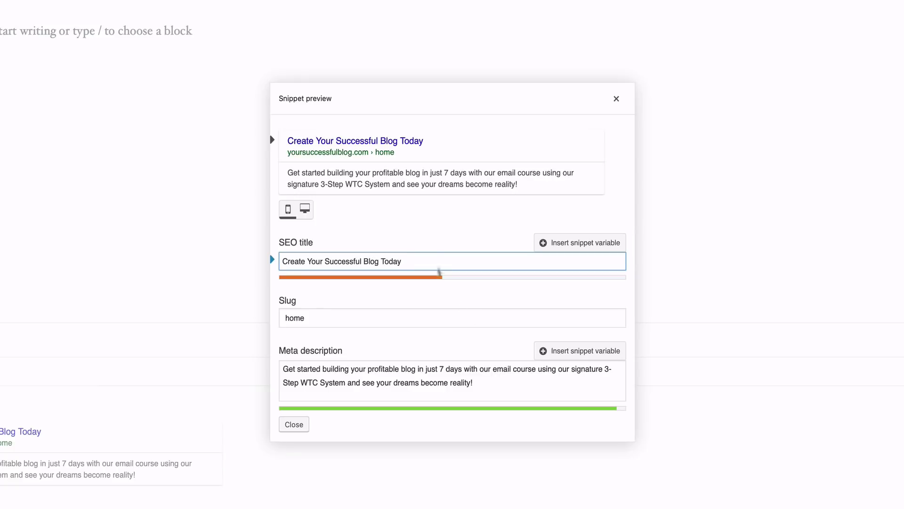
pyautogui.click(294, 424)
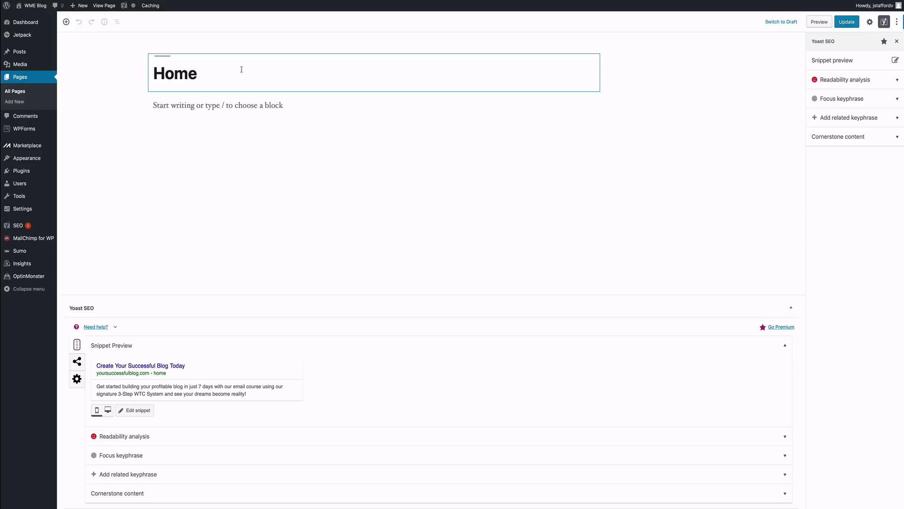
# Step: Replace the page title 'Home' with 'Welcome' and move into the empty block below
pyautogui.click(241, 69)
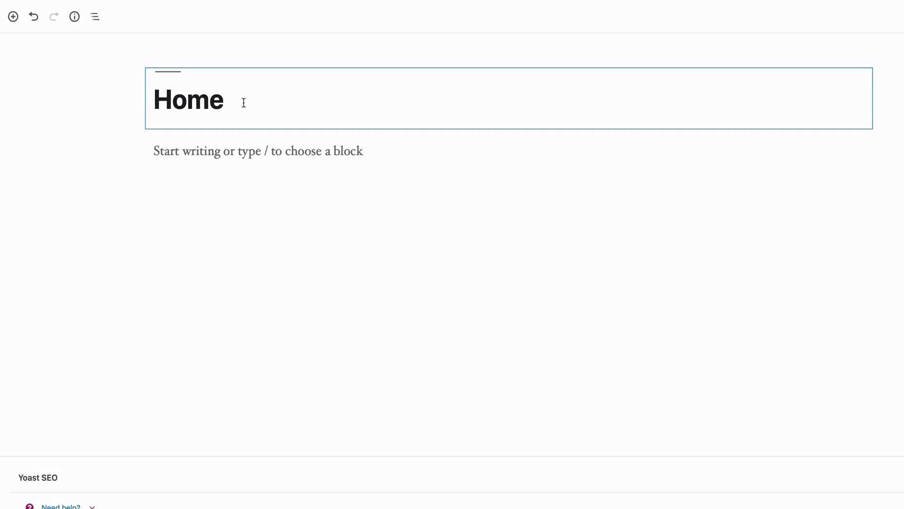
pyautogui.click(242, 103)
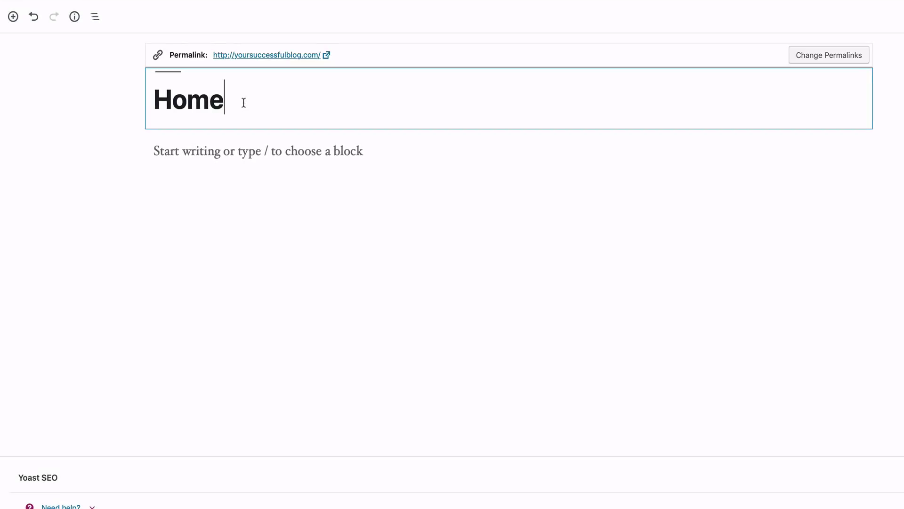
pyautogui.doubleClick(244, 103)
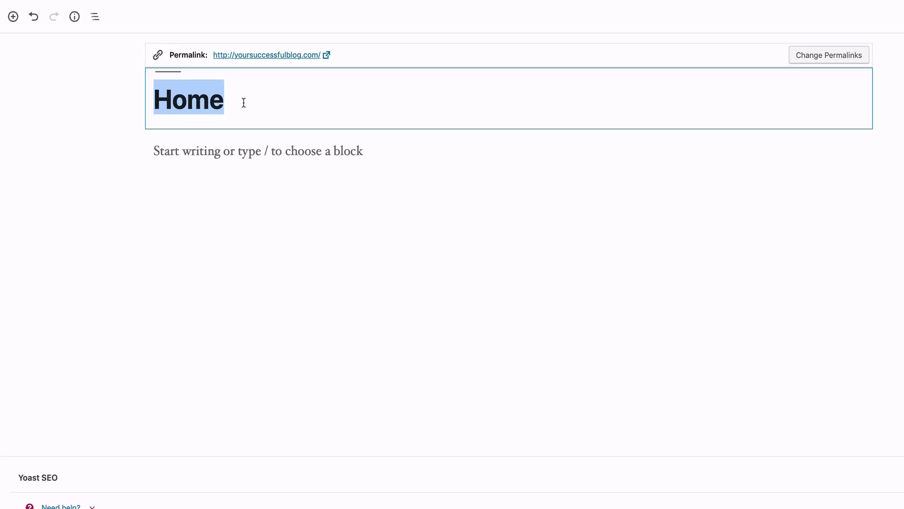
pyautogui.press('BackSpace')
pyautogui.write('Welcome')
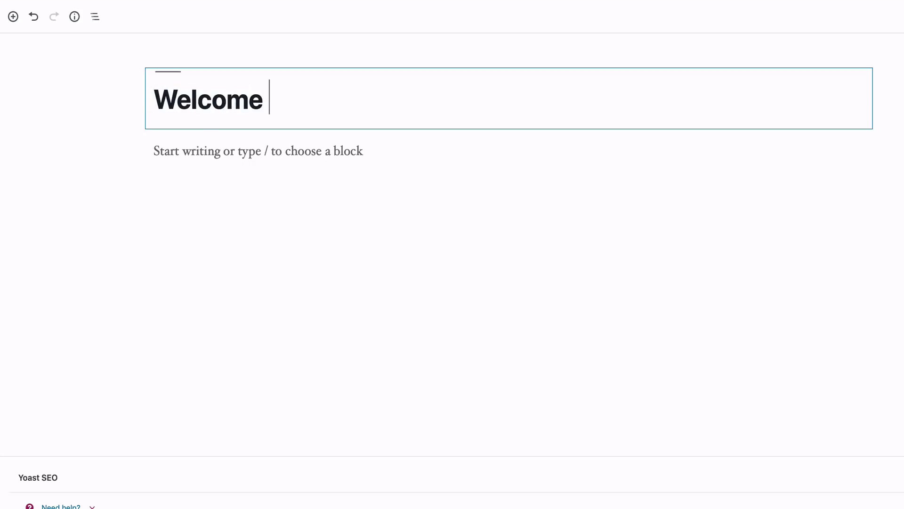
pyautogui.click(222, 151)
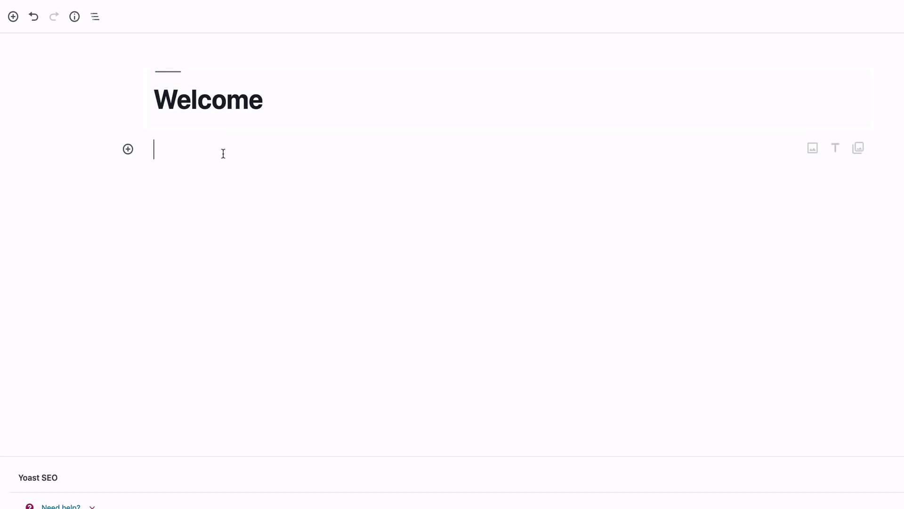
# Step: Add a Cover block and upload WelcomeImage.jpg from Desktop > Blog 2019 > Pages
pyautogui.click(128, 150)
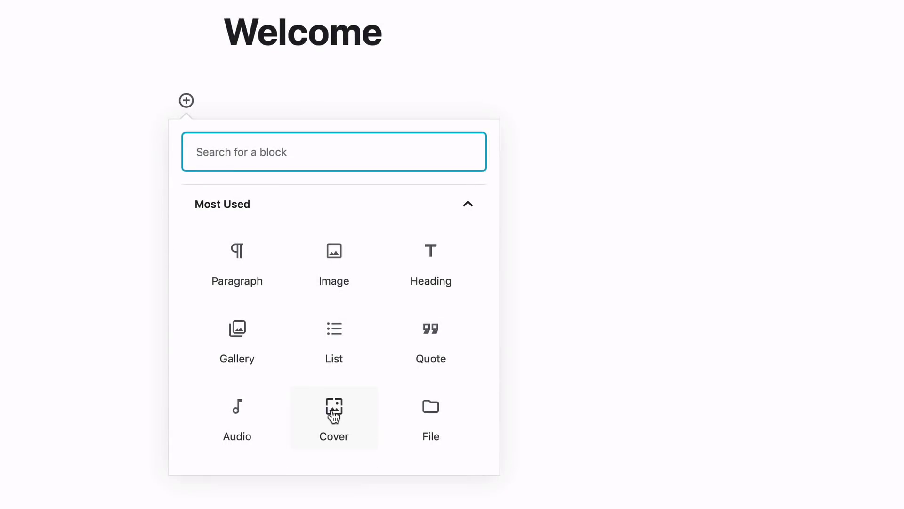
pyautogui.click(334, 415)
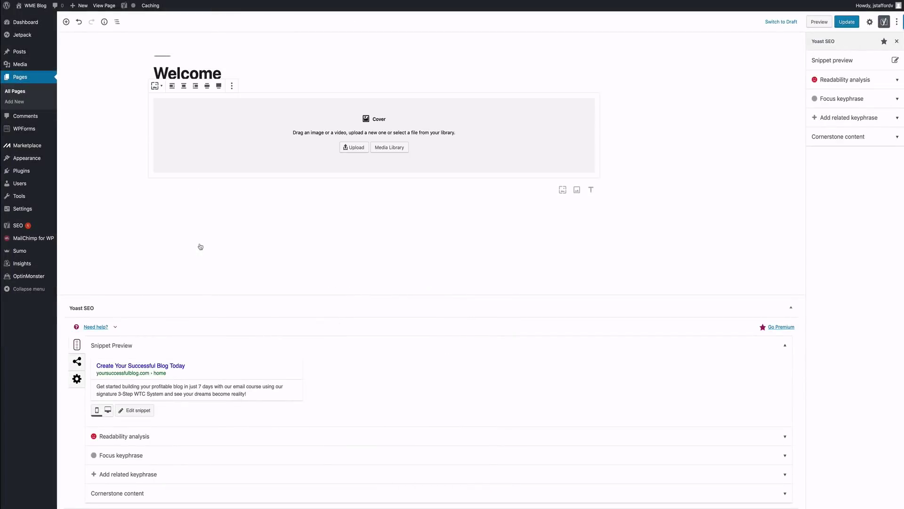
pyautogui.click(359, 149)
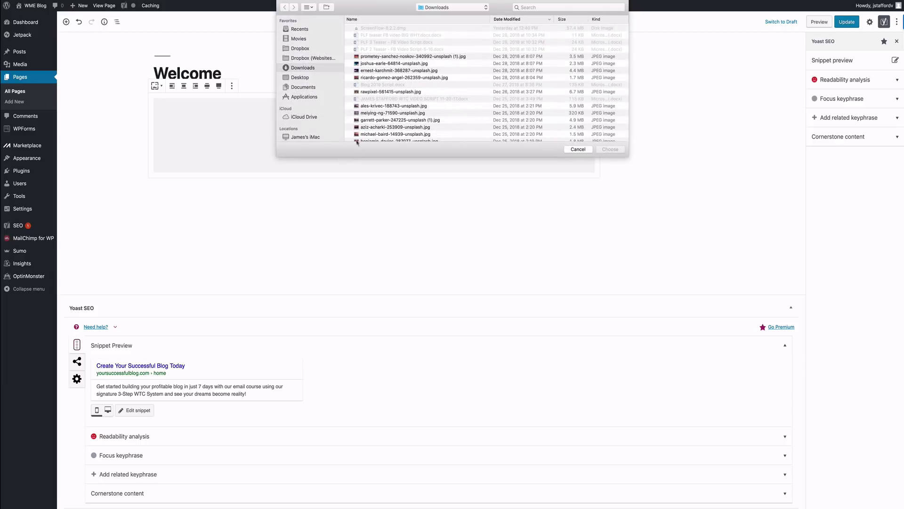
pyautogui.click(306, 78)
pyautogui.click(383, 29)
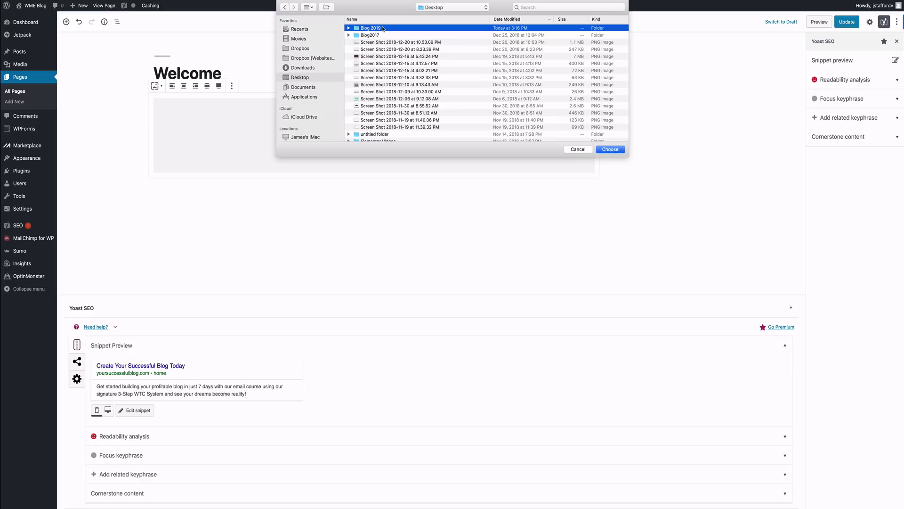
pyautogui.doubleClick(383, 28)
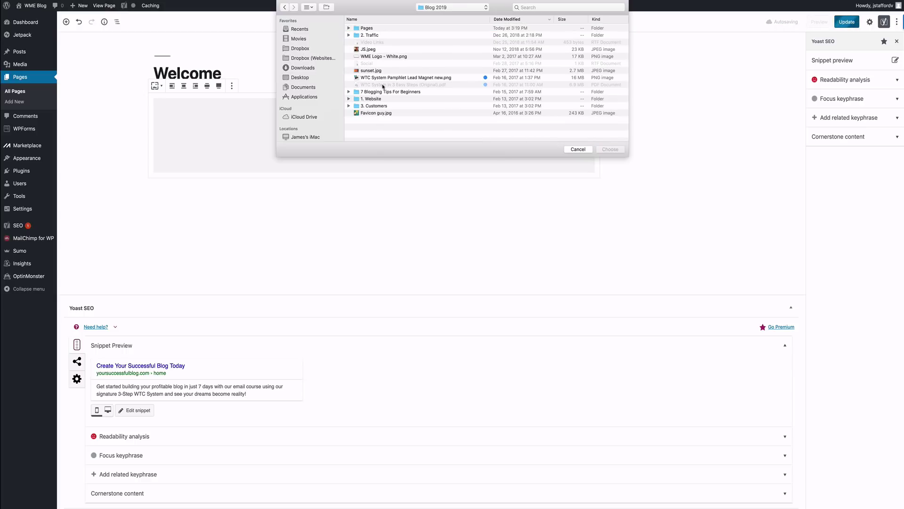
pyautogui.doubleClick(385, 29)
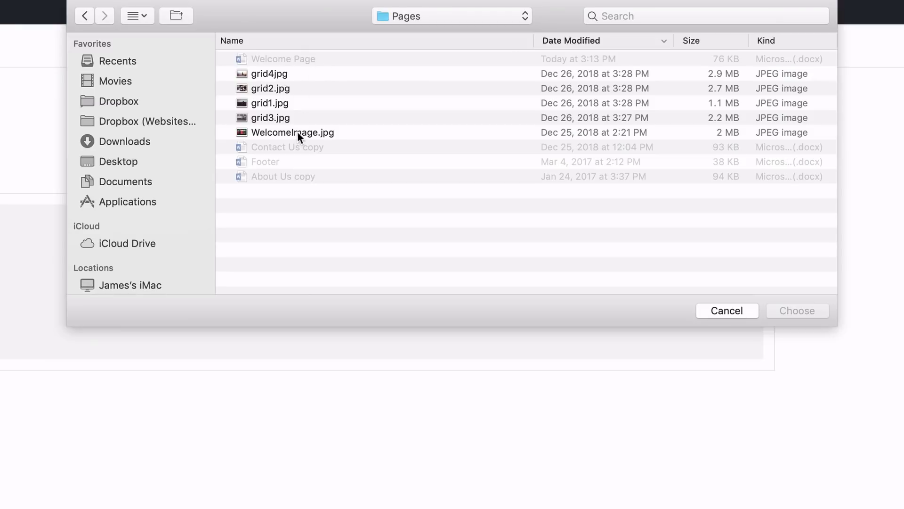
pyautogui.click(298, 132)
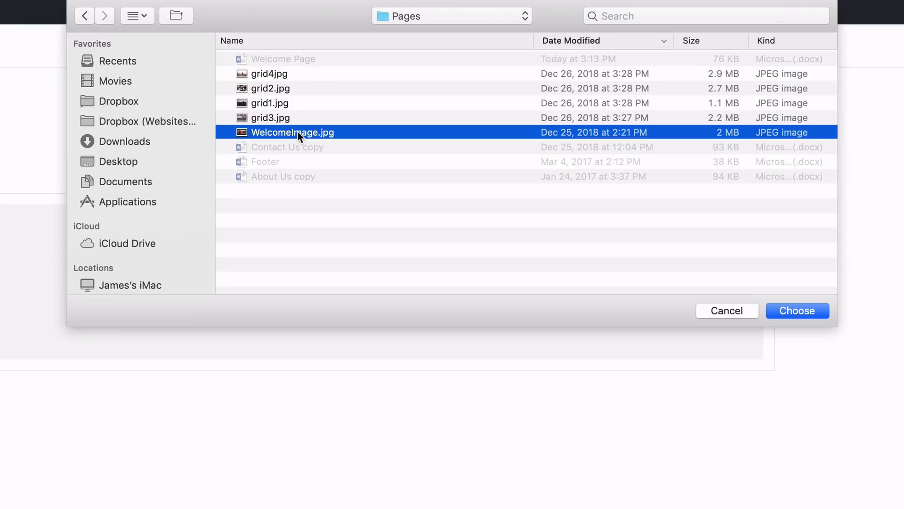
pyautogui.click(796, 310)
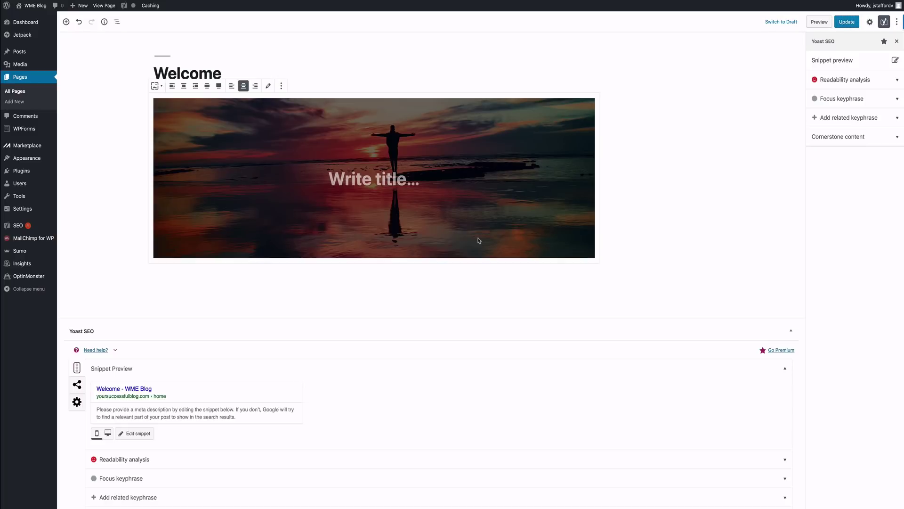
# Step: Paste the cover headline, left-align it, set full width, and add a line break before 'Blog'
pyautogui.click(370, 180)
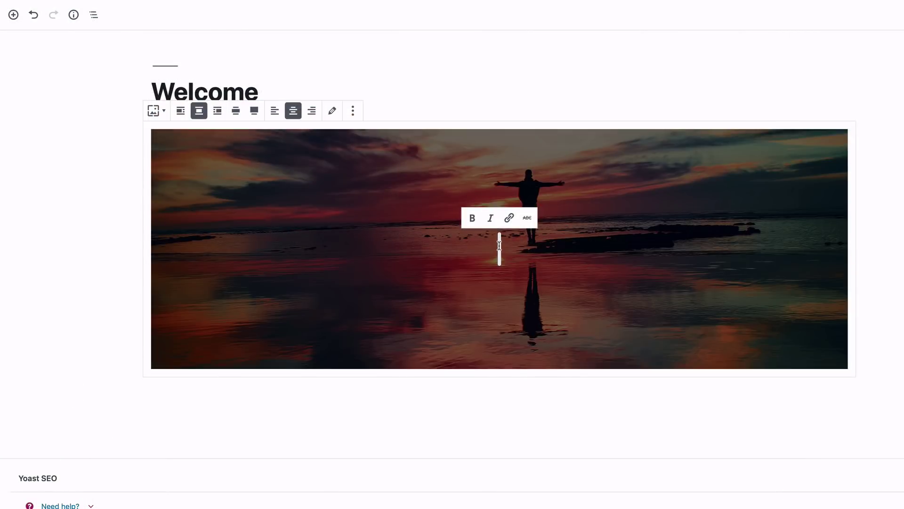
pyautogui.write('How to Create A Successful Blog That Makes Money In 3 Steps')
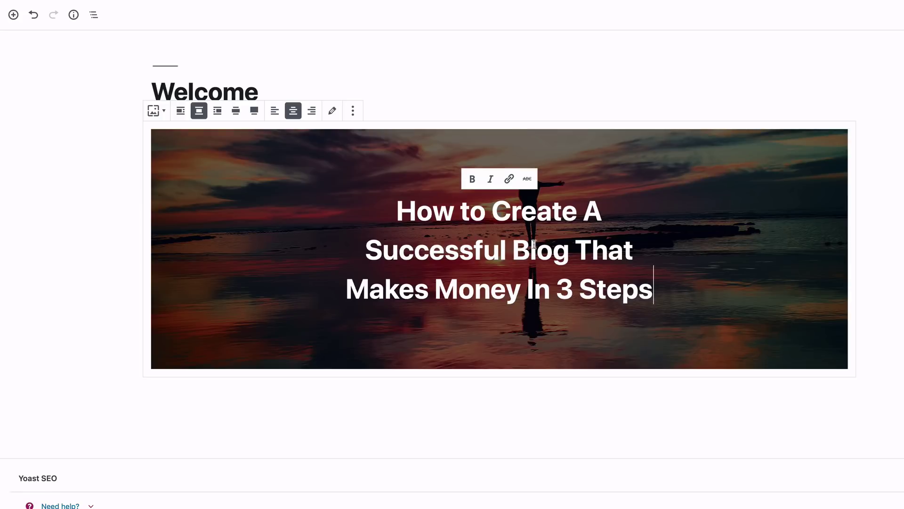
pyautogui.click(543, 251)
pyautogui.click(275, 111)
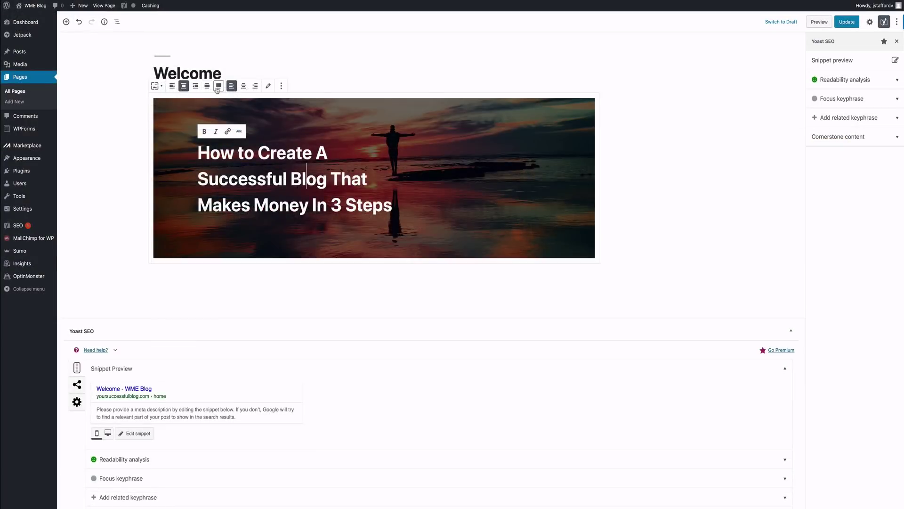
pyautogui.click(218, 87)
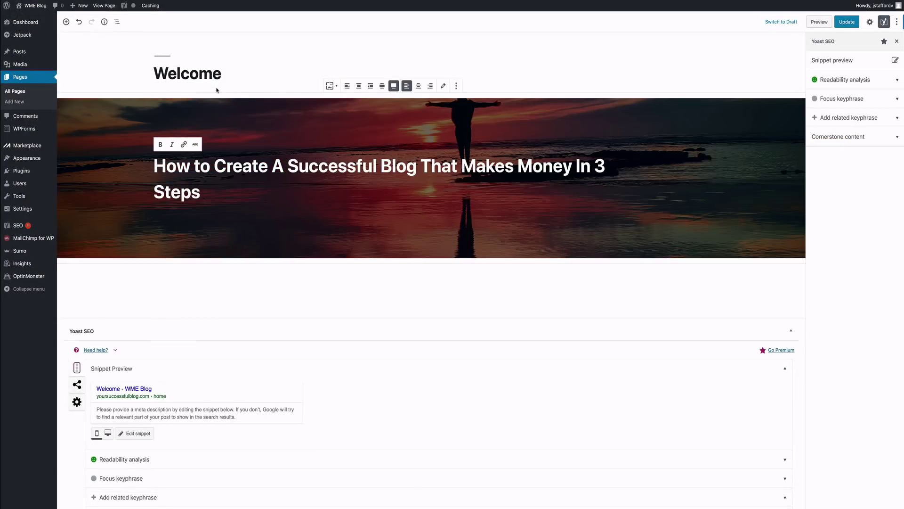
pyautogui.click(384, 87)
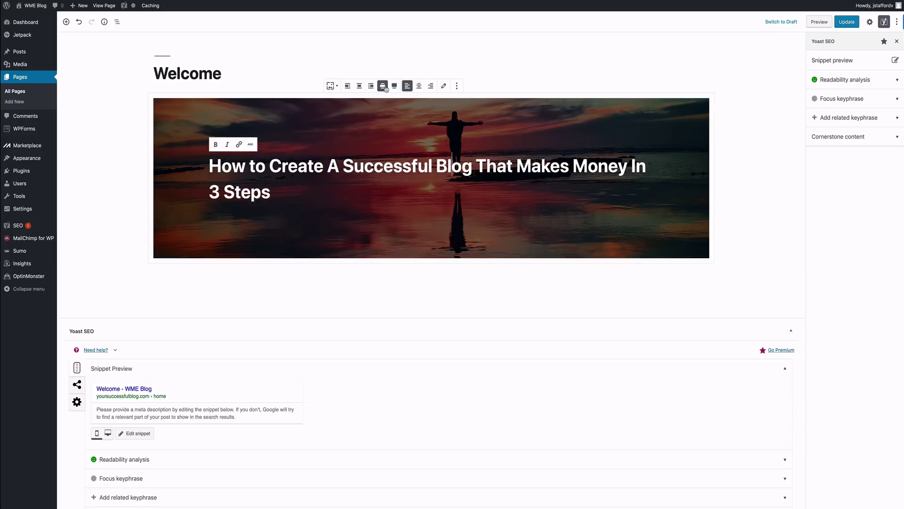
pyautogui.click(394, 86)
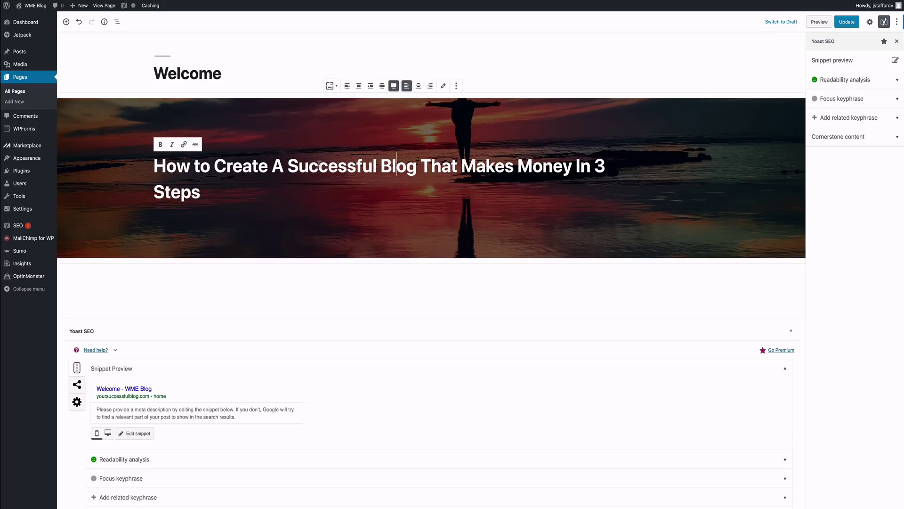
pyautogui.hotkey('shift', 'Return')
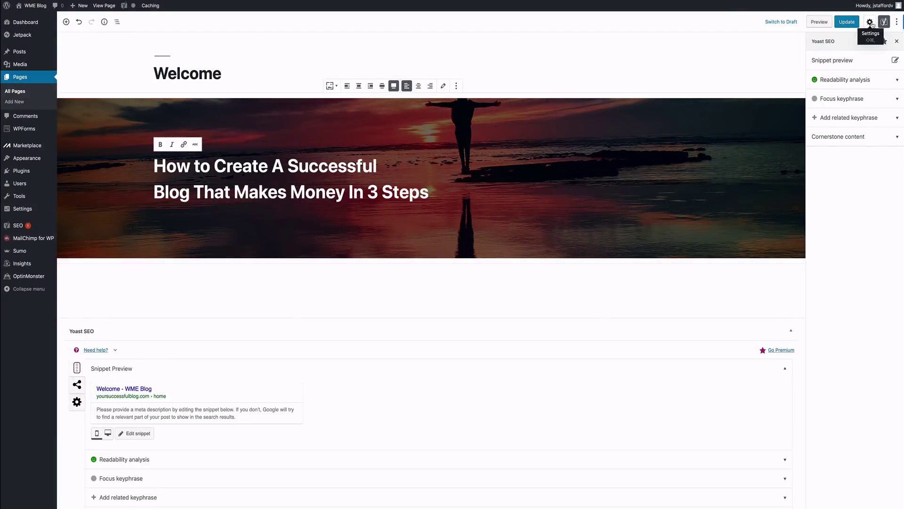
# Step: Clear the cover's overlay colour and set Background Opacity to 0
pyautogui.click(871, 23)
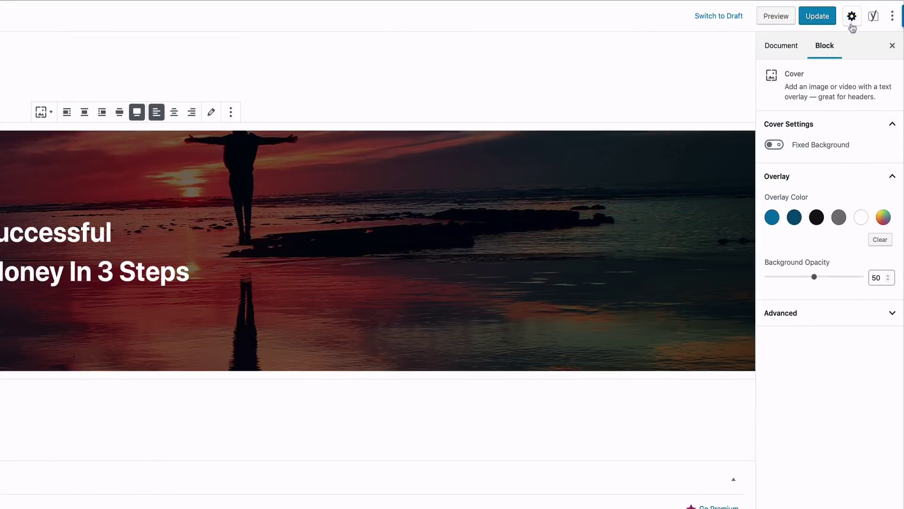
pyautogui.click(771, 224)
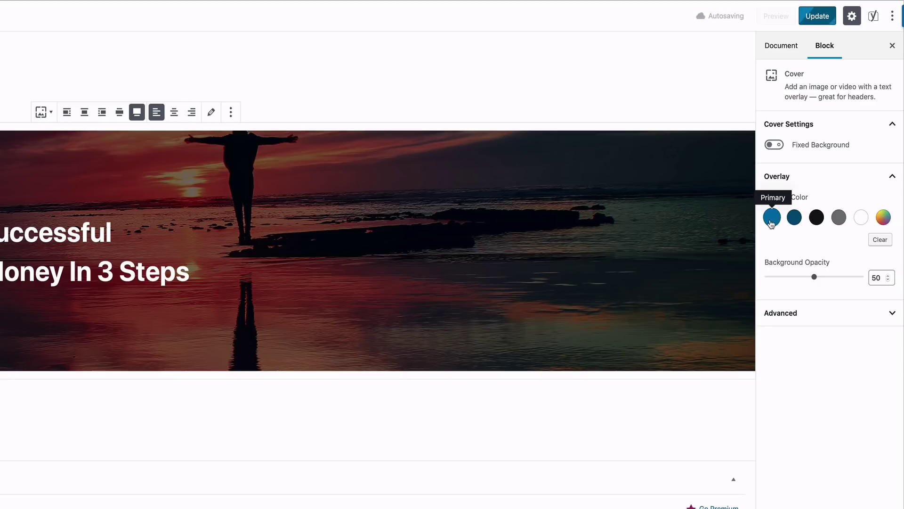
pyautogui.click(772, 223)
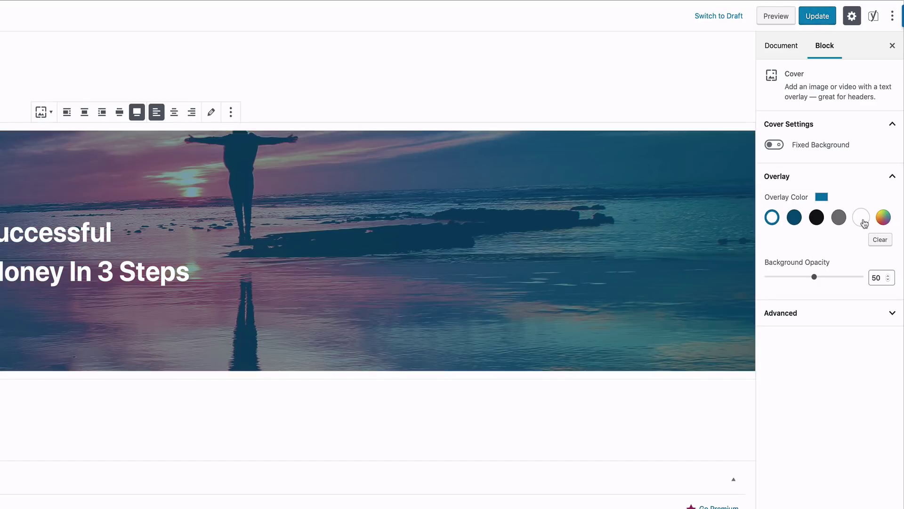
pyautogui.click(880, 240)
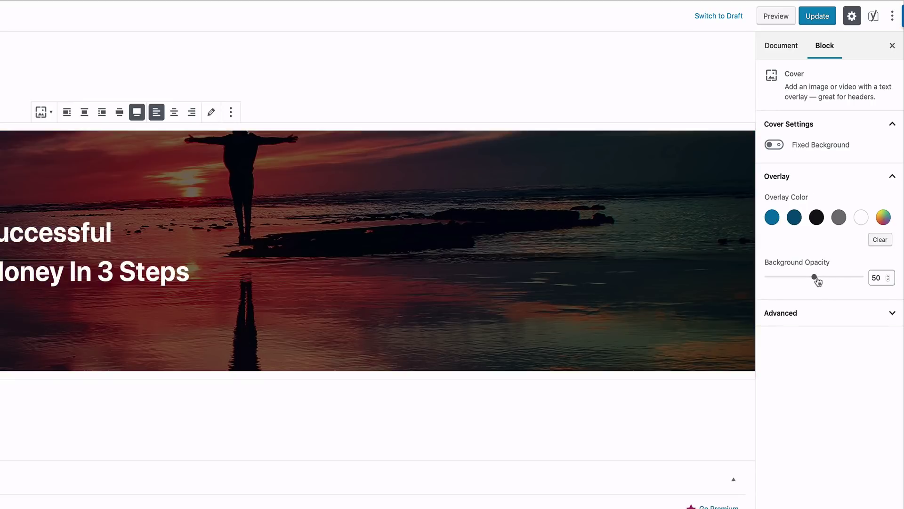
pyautogui.moveTo(815, 277); pyautogui.dragTo(759, 278)
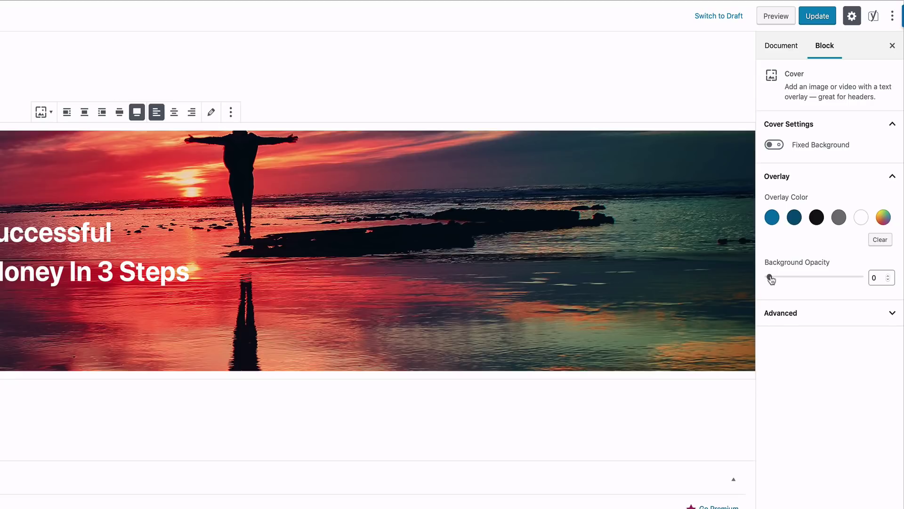
pyautogui.moveTo(771, 278)
pyautogui.mouseDown()
pyautogui.moveTo(812, 277)
pyautogui.moveTo(769, 278)
pyautogui.mouseUp()
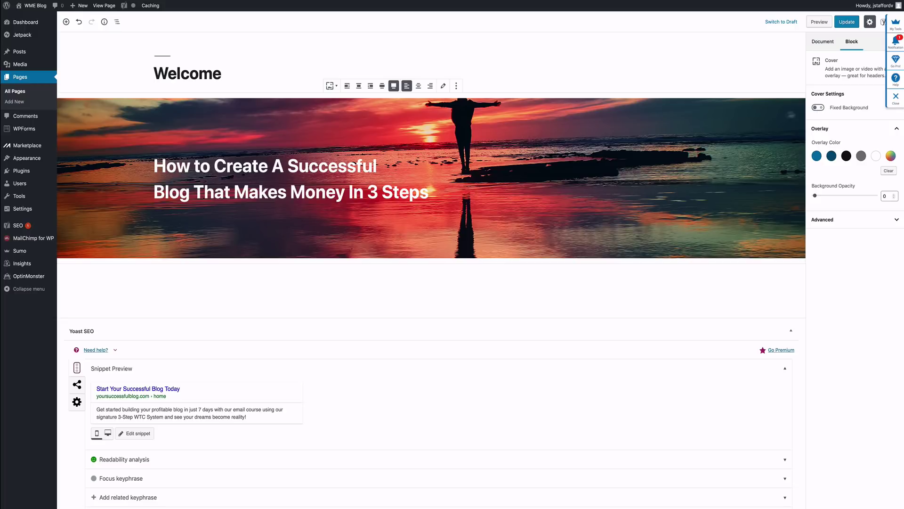
pyautogui.click(104, 6)
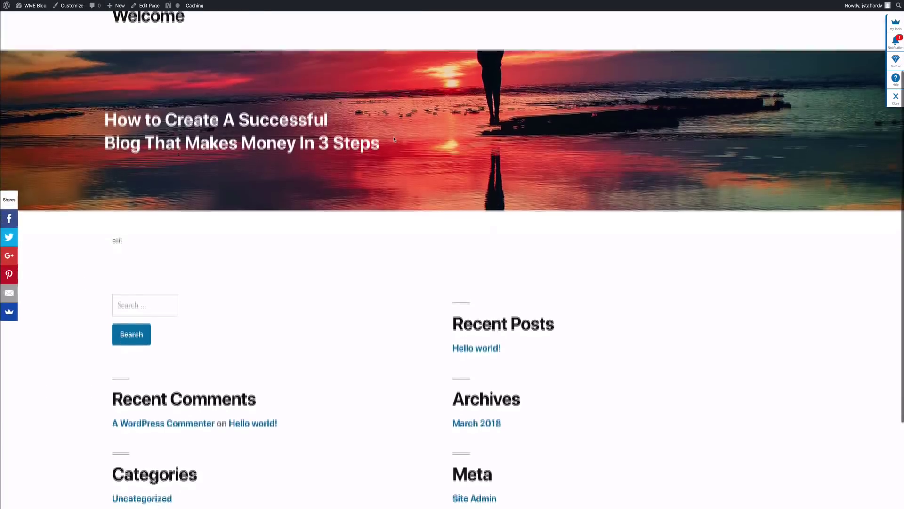
pyautogui.scroll(-3, 395, 142)
pyautogui.scroll(3, 394, 142)
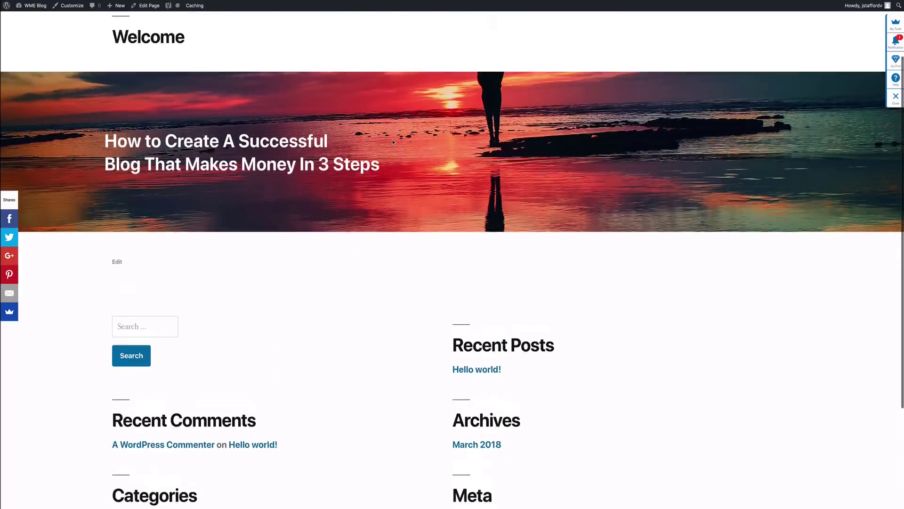
pyautogui.scroll(-3, 394, 142)
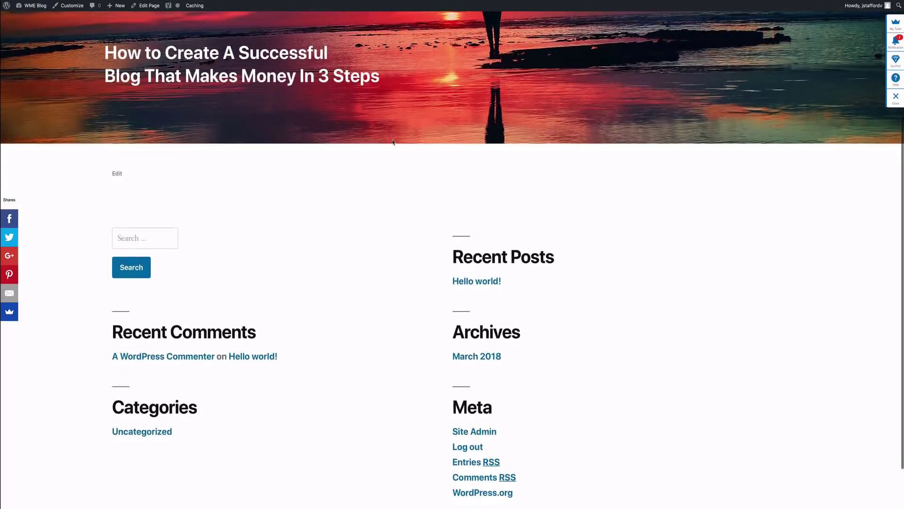
pyautogui.scroll(3, 393, 142)
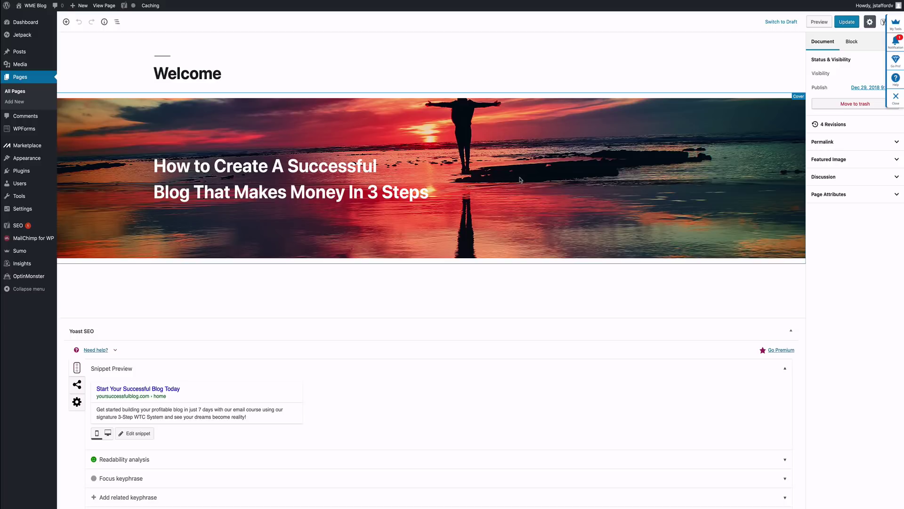
# Step: Enable Fixed Background on the cover, update the Welcome page, and view it live
pyautogui.click(520, 179)
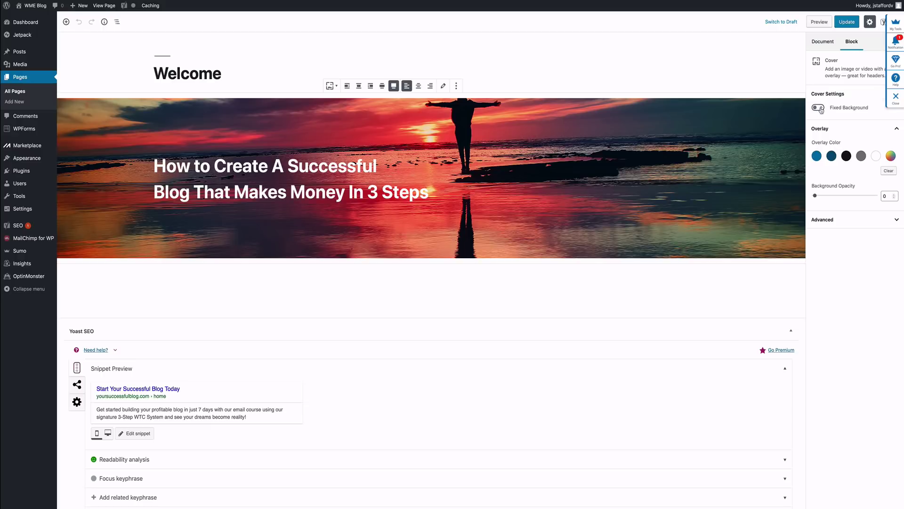
pyautogui.click(819, 108)
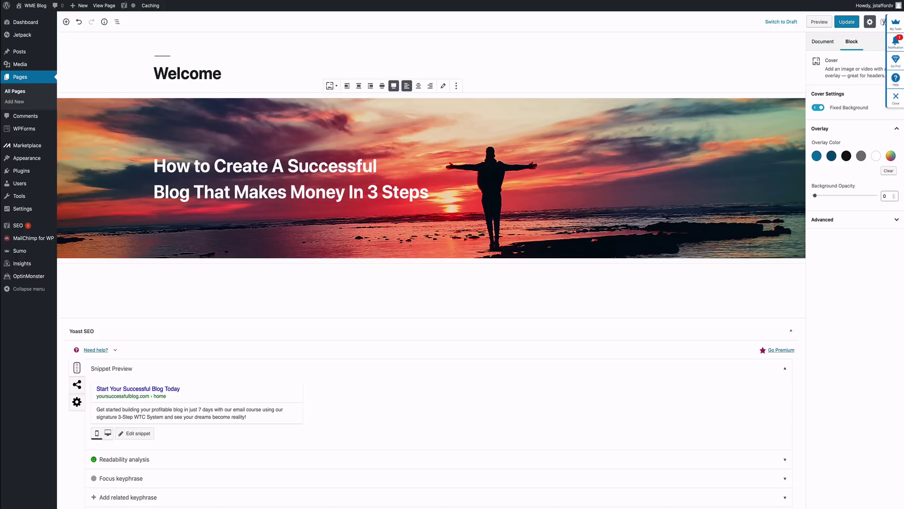
pyautogui.click(847, 22)
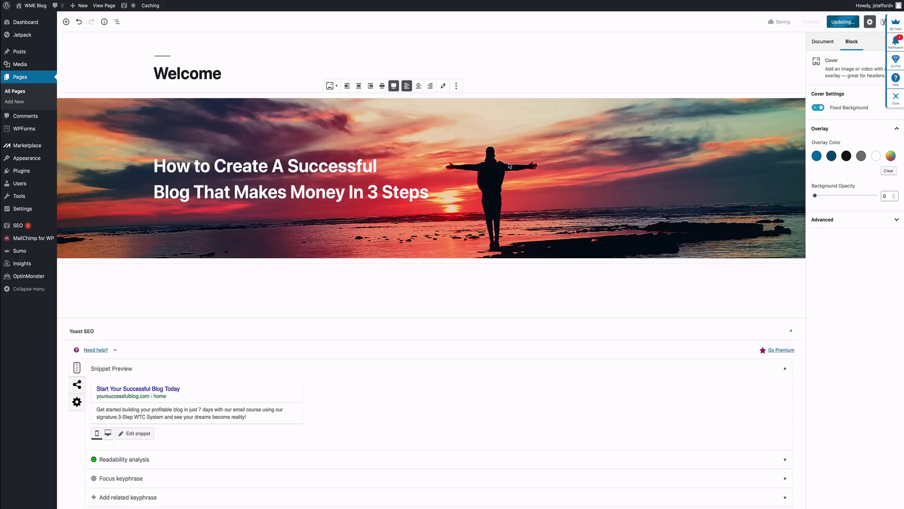
pyautogui.click(104, 6)
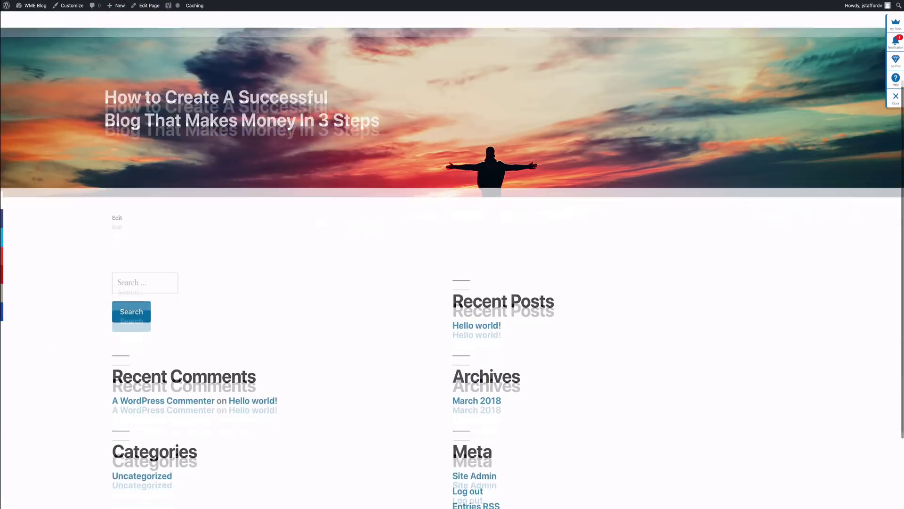
# Step: Scroll the live Welcome page to check the fixed sunset cover, intro text and sign-up form
pyautogui.scroll(-1, 452, 255)
pyautogui.scroll(4, 452, 254)
pyautogui.scroll(-3, 452, 254)
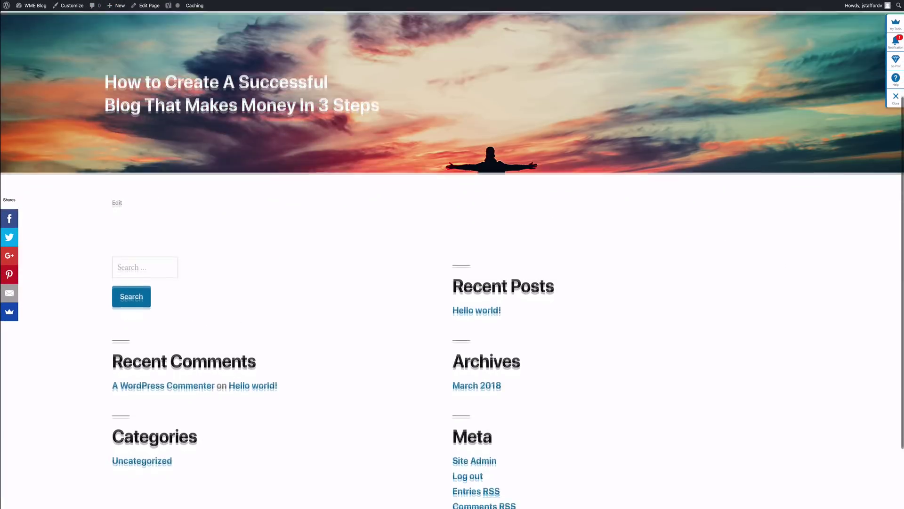
pyautogui.scroll(3, 452, 254)
pyautogui.scroll(-2, 453, 254)
pyautogui.scroll(1, 452, 254)
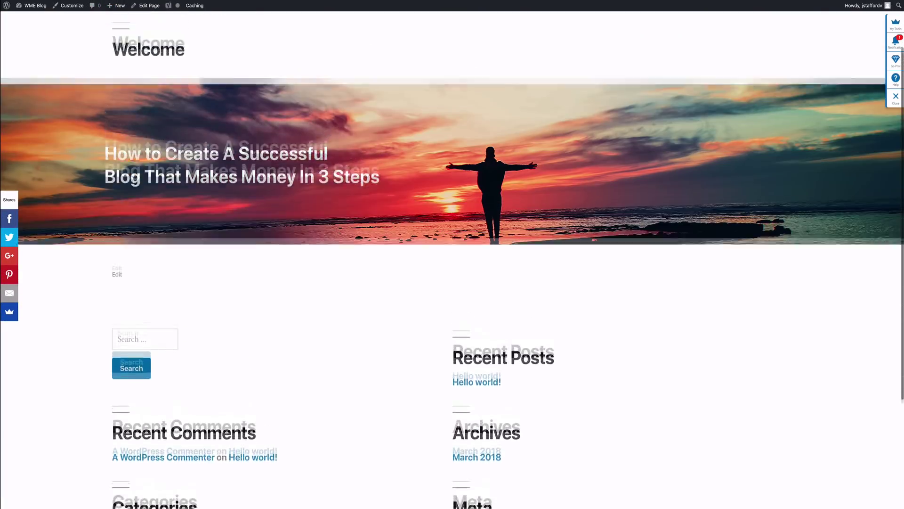
pyautogui.scroll(2, 452, 254)
pyautogui.scroll(-2, 452, 254)
pyautogui.scroll(2, 452, 254)
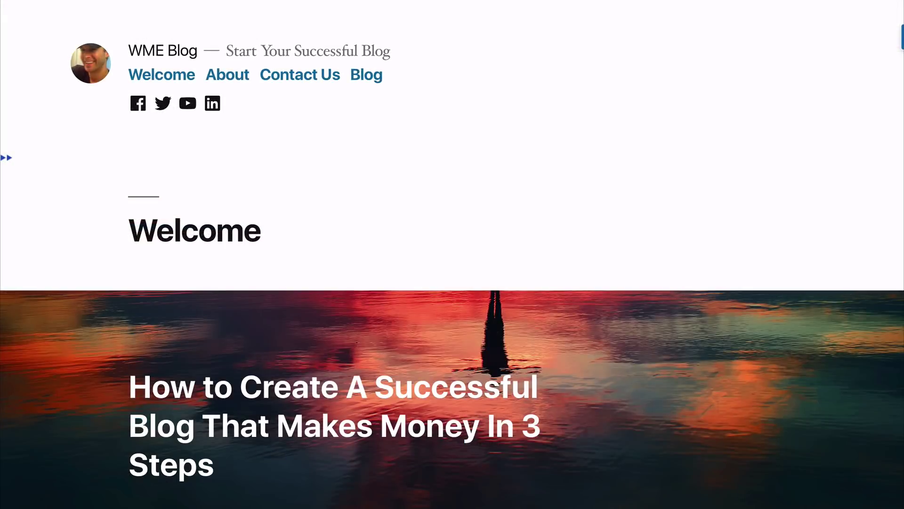
pyautogui.scroll(-3, 452, 255)
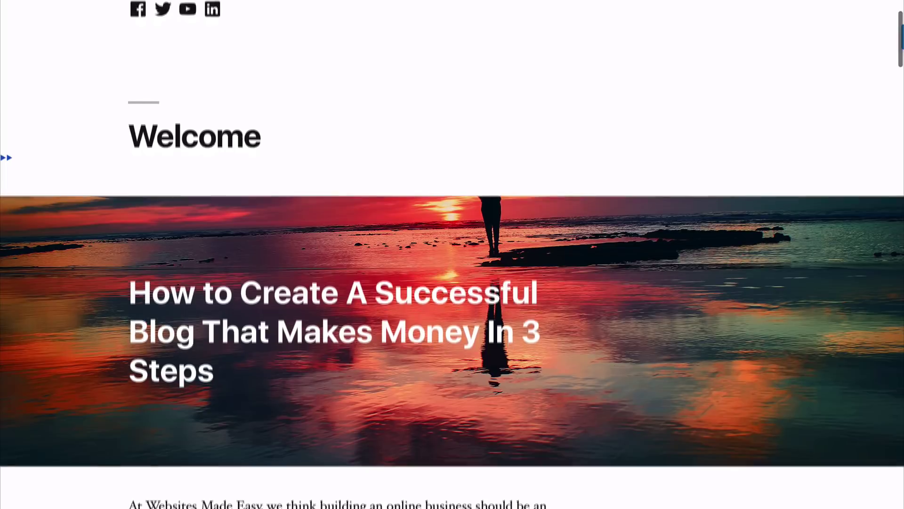
pyautogui.scroll(-3, 452, 255)
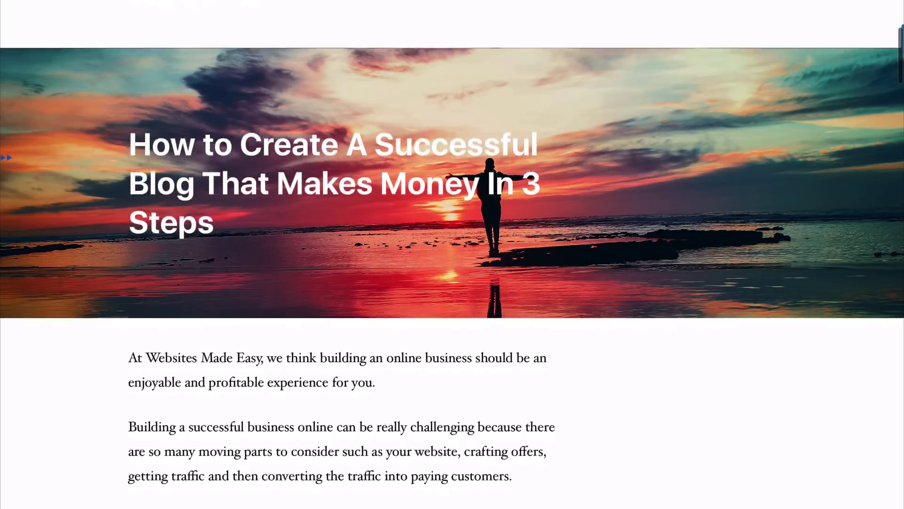
pyautogui.scroll(-1, 453, 254)
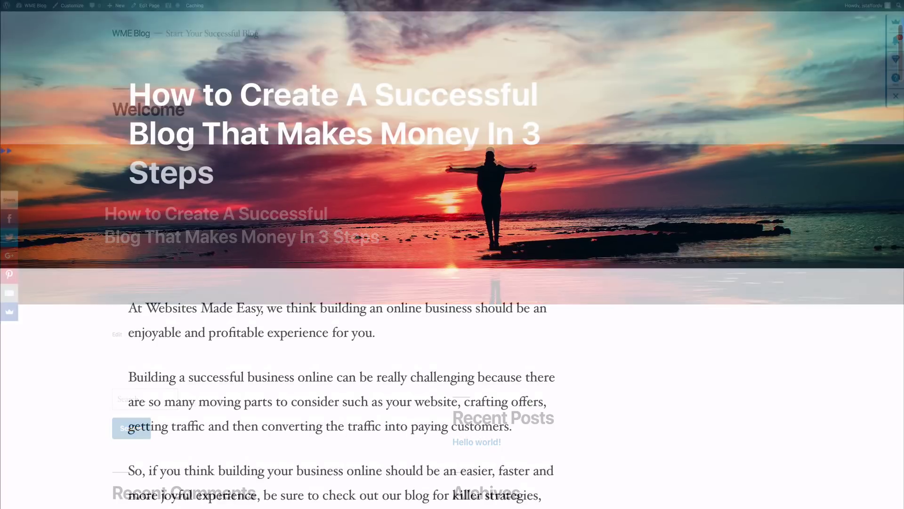
pyautogui.scroll(-5, 452, 255)
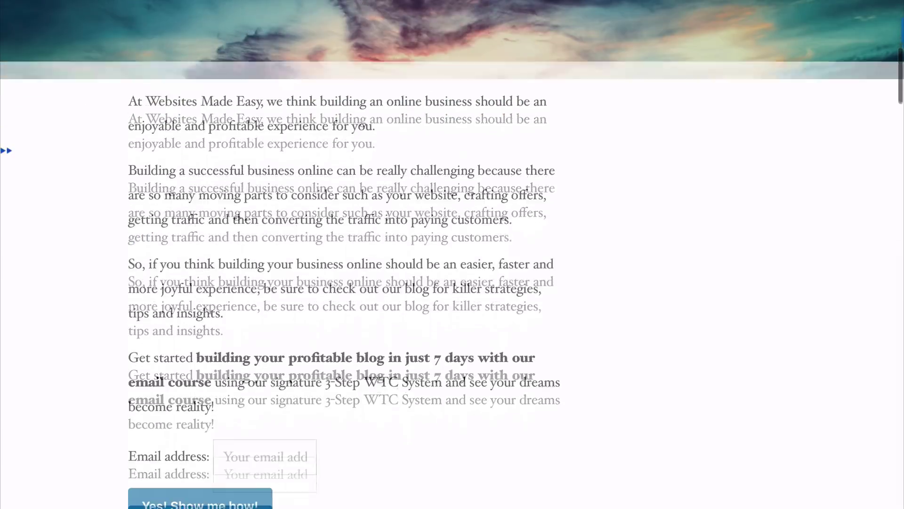
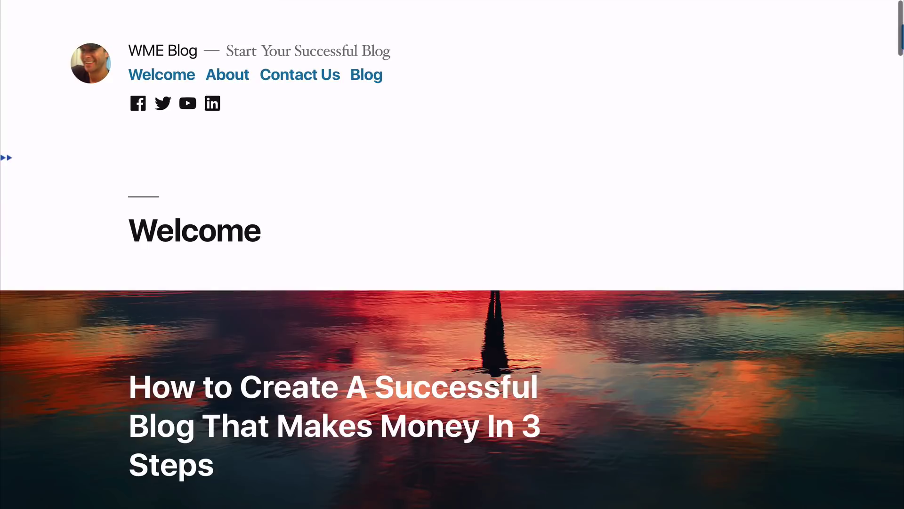
# Step: Scroll through the Websites Made Easy homepage and story article, ending on the WME Blog Welcome page
pyautogui.scroll(-4, 453, 255)
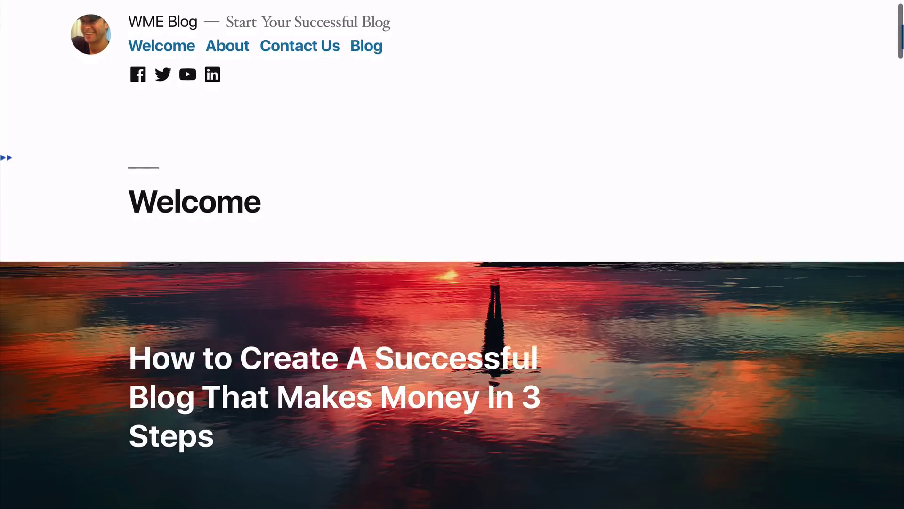
pyautogui.scroll(-5, 452, 254)
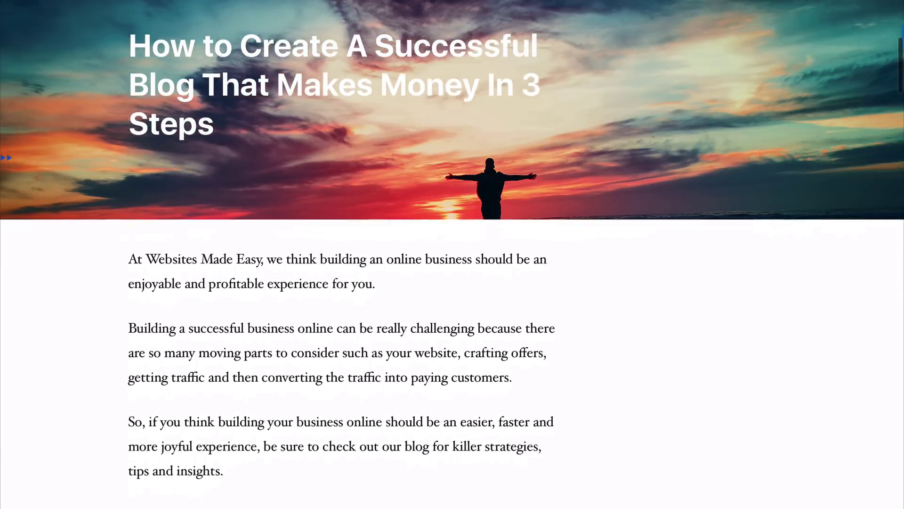
pyautogui.scroll(-4, 453, 255)
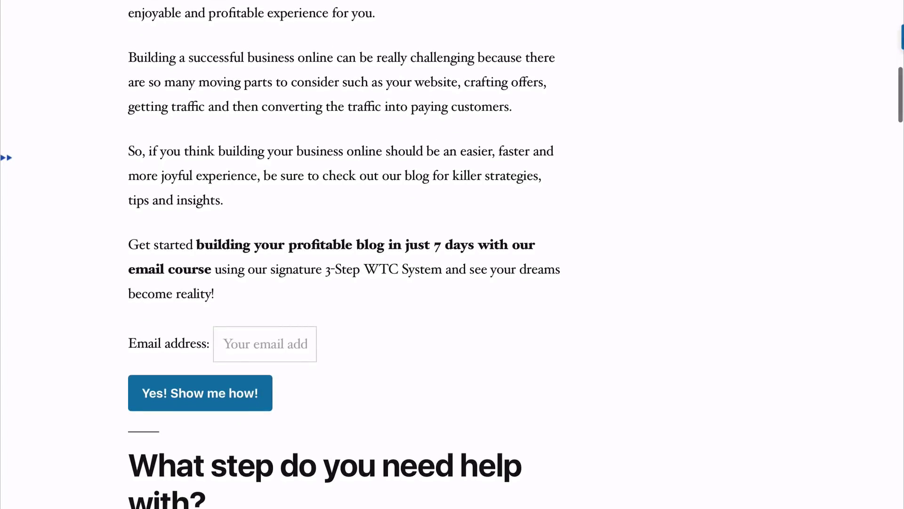
pyautogui.scroll(-9, 452, 254)
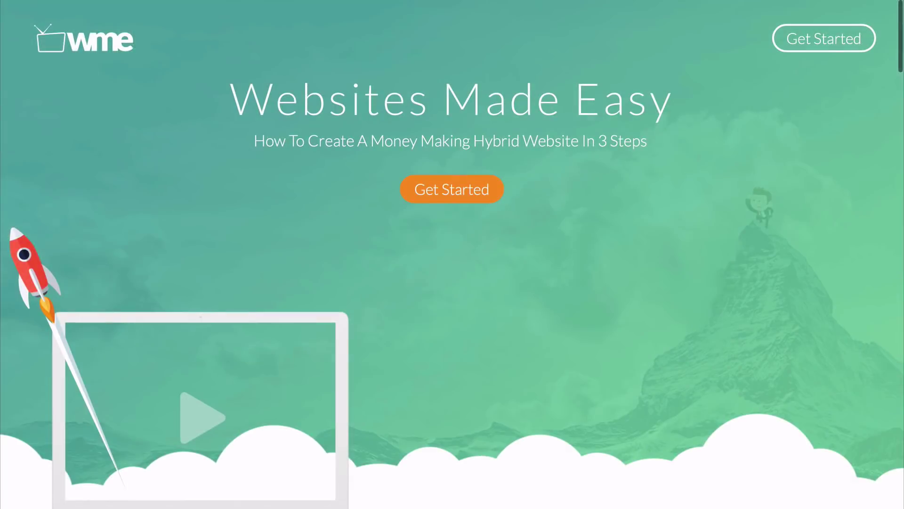
pyautogui.scroll(-2, 452, 254)
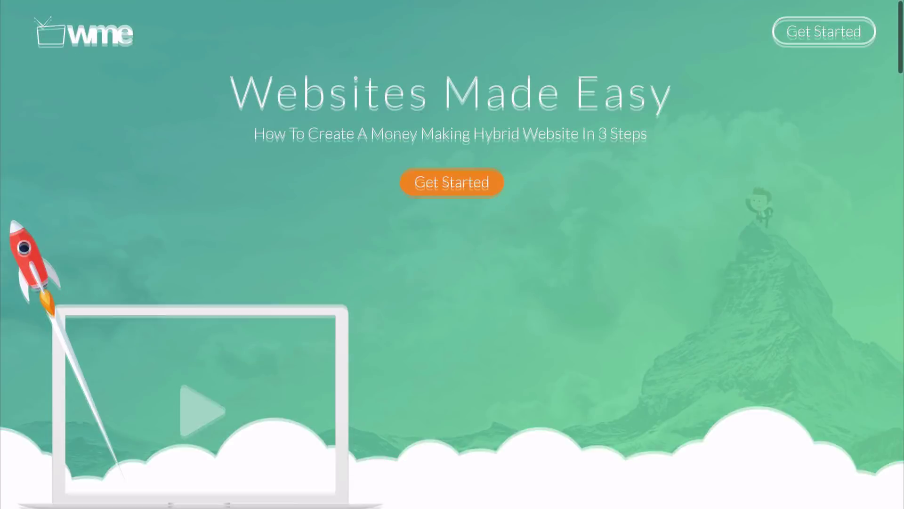
pyautogui.scroll(-6, 452, 255)
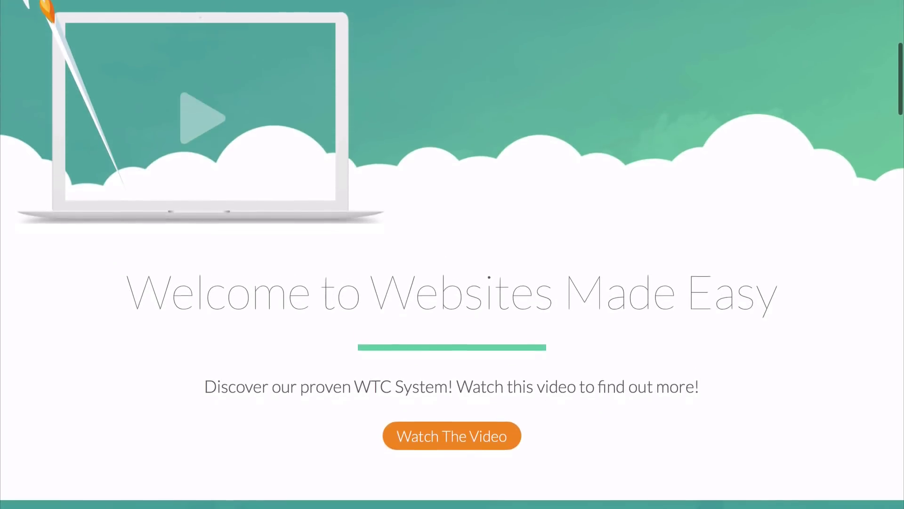
pyautogui.scroll(-7, 452, 255)
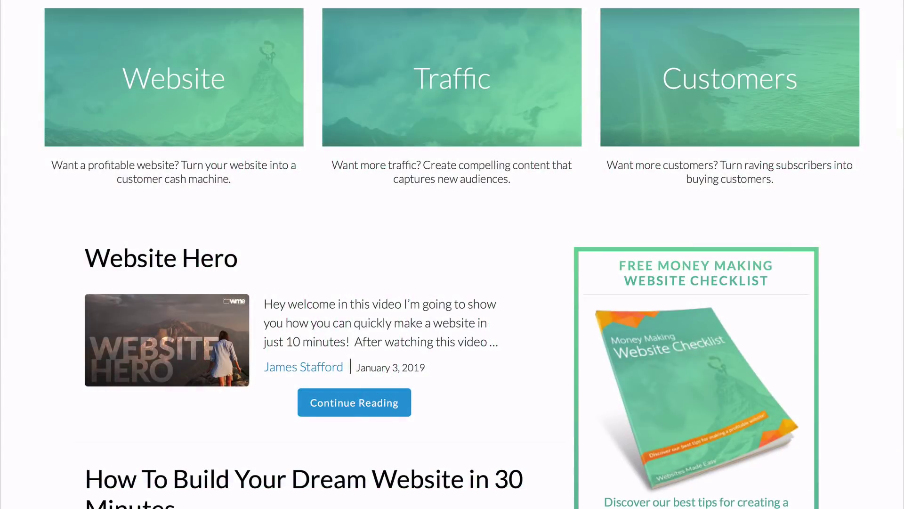
pyautogui.scroll(-5, 452, 254)
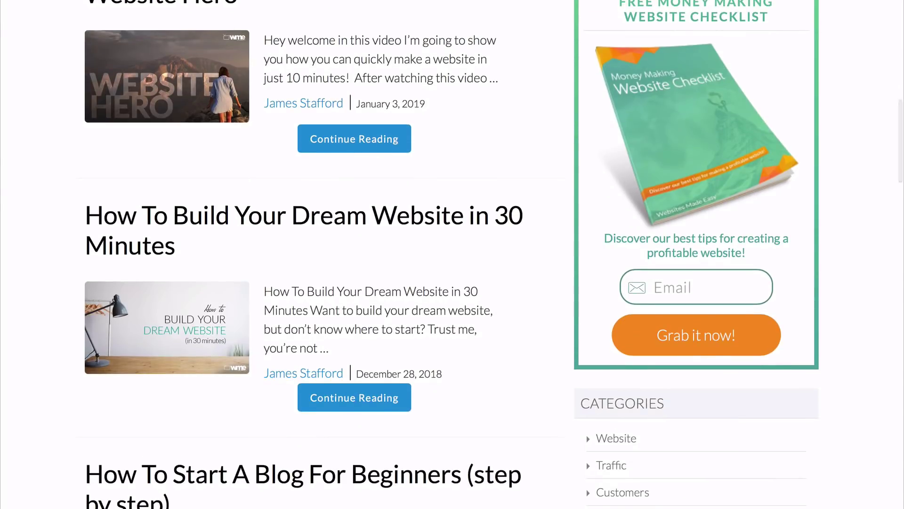
pyautogui.scroll(-5, 452, 255)
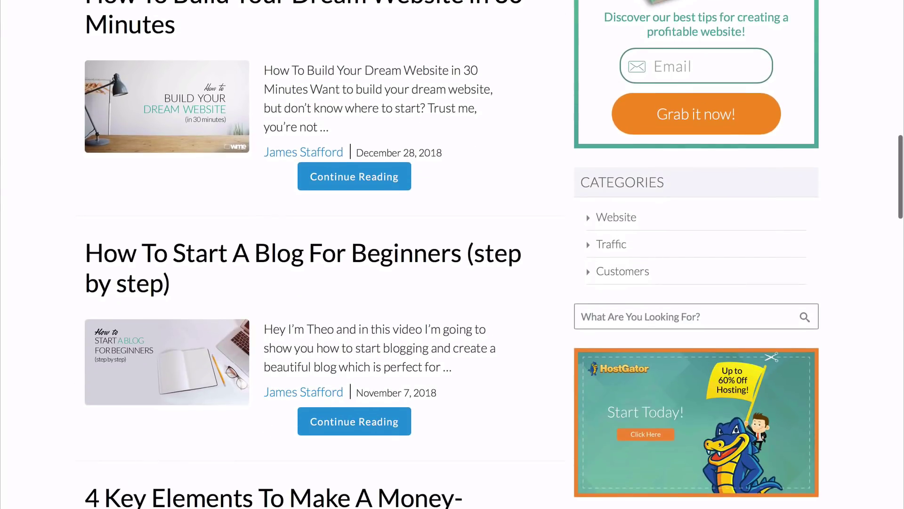
pyautogui.scroll(-6, 452, 255)
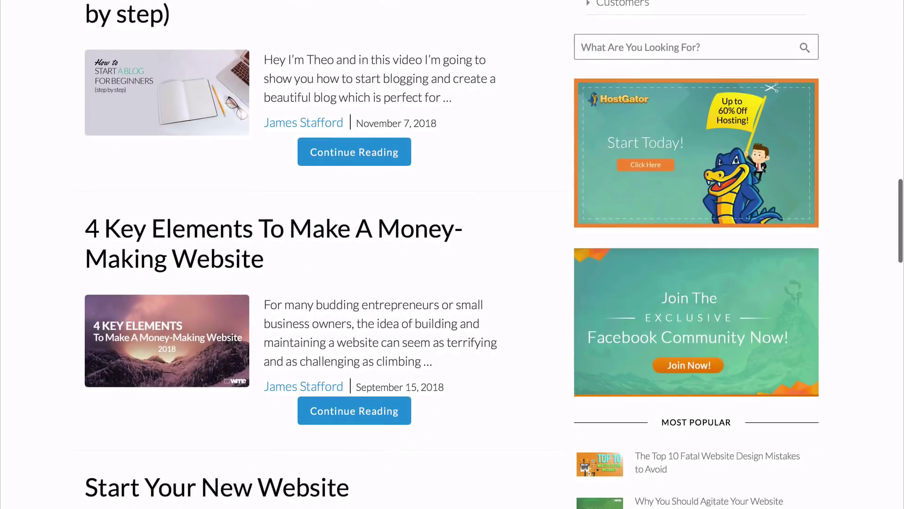
pyautogui.scroll(-5, 452, 255)
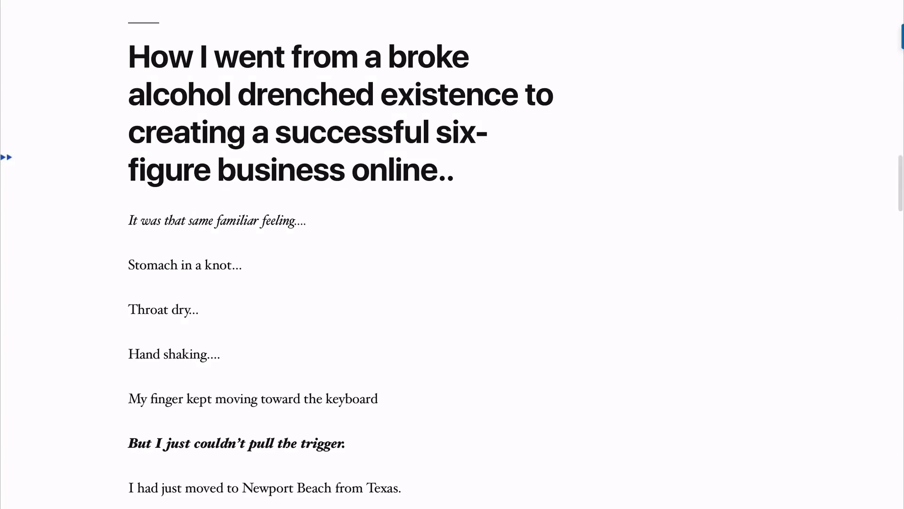
pyautogui.scroll(-3, 341, 254)
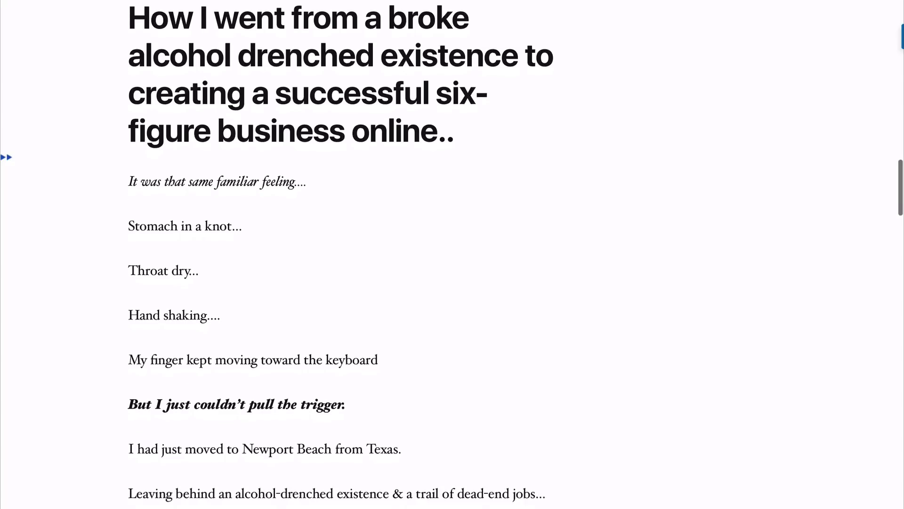
pyautogui.scroll(-4, 341, 254)
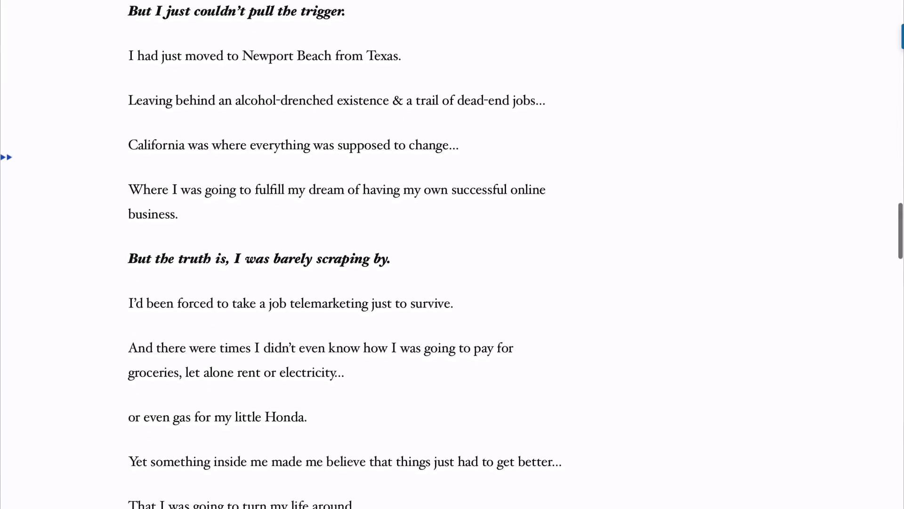
pyautogui.scroll(-3, 340, 254)
pyautogui.scroll(-10, 341, 255)
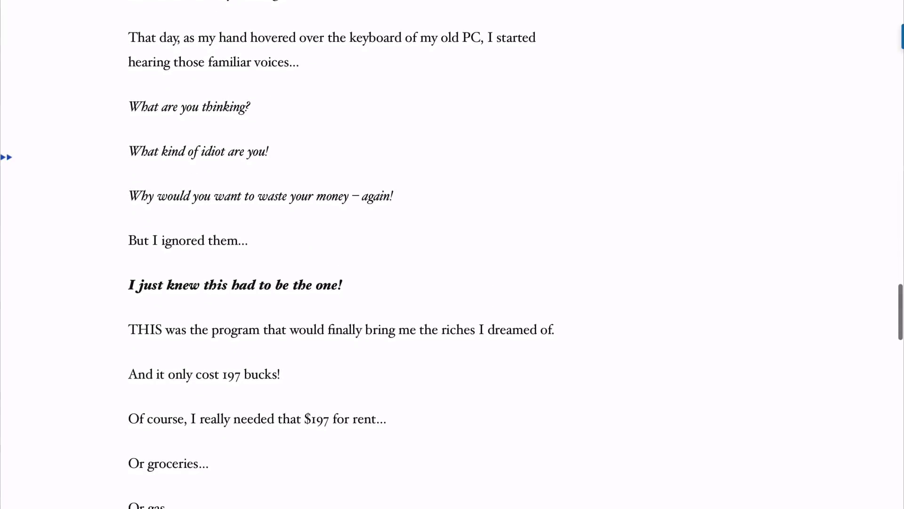
pyautogui.scroll(-6, 340, 254)
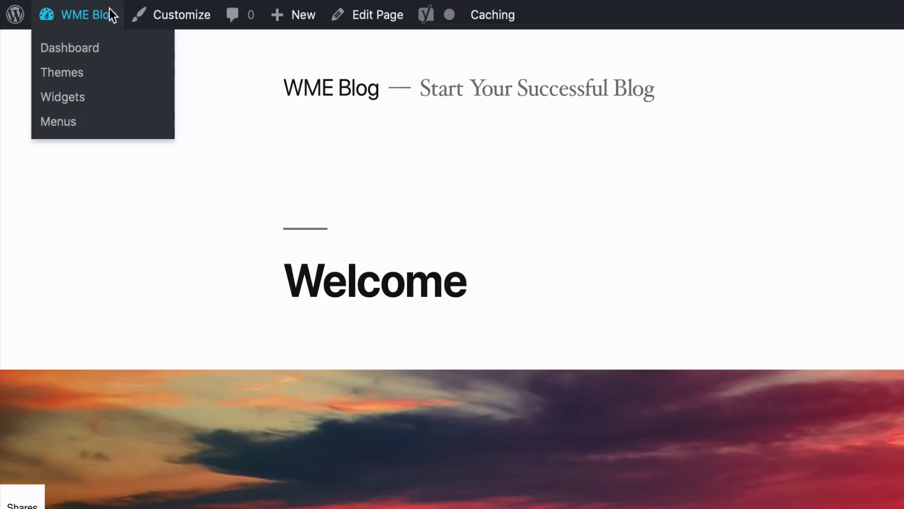
# Step: Edit the Welcome page and add an empty Paragraph block below the sunset cover image
pyautogui.click(385, 21)
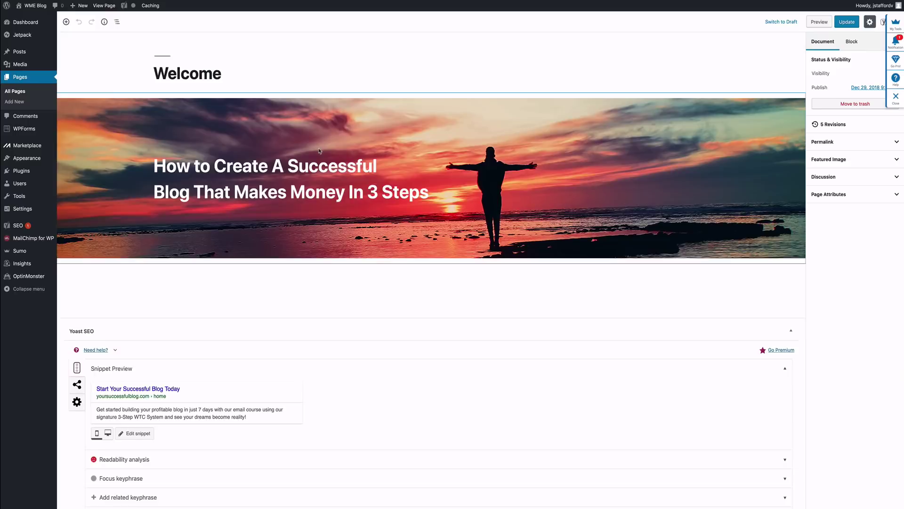
pyautogui.scroll(-1, 319, 148)
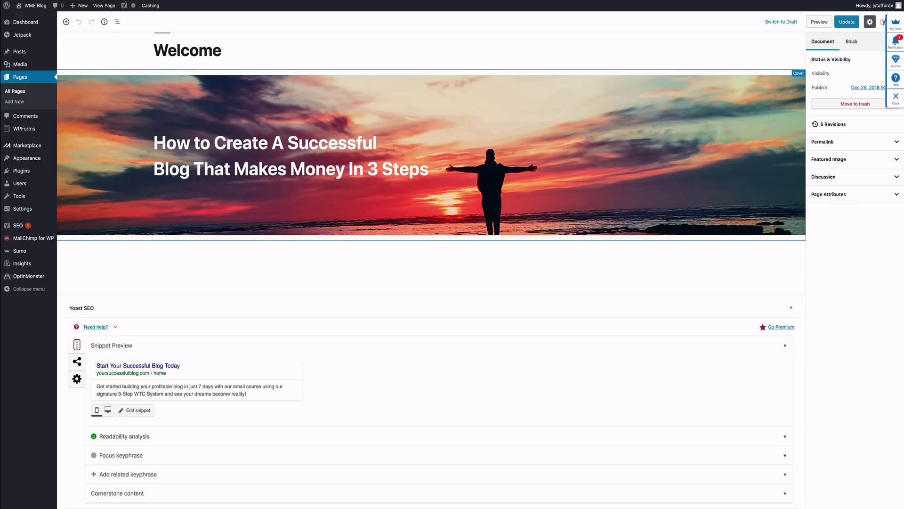
pyautogui.scroll(1, 175, 274)
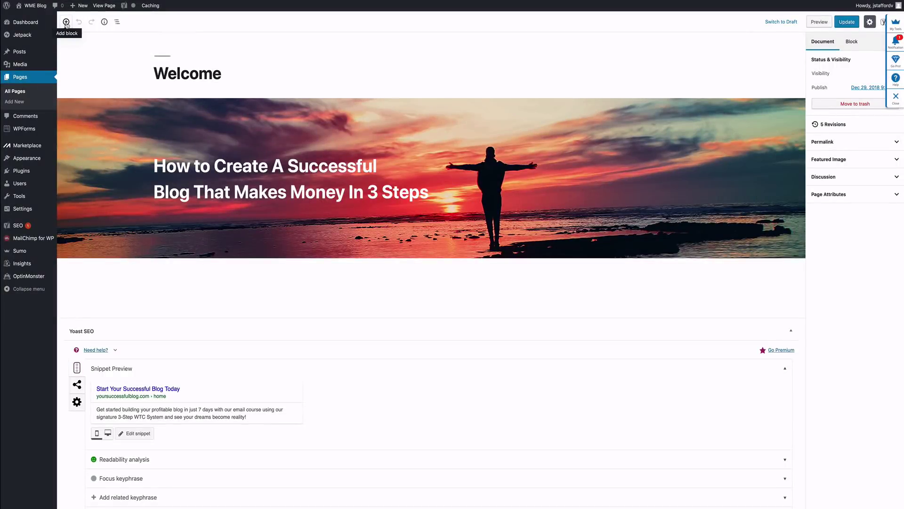
pyautogui.click(67, 22)
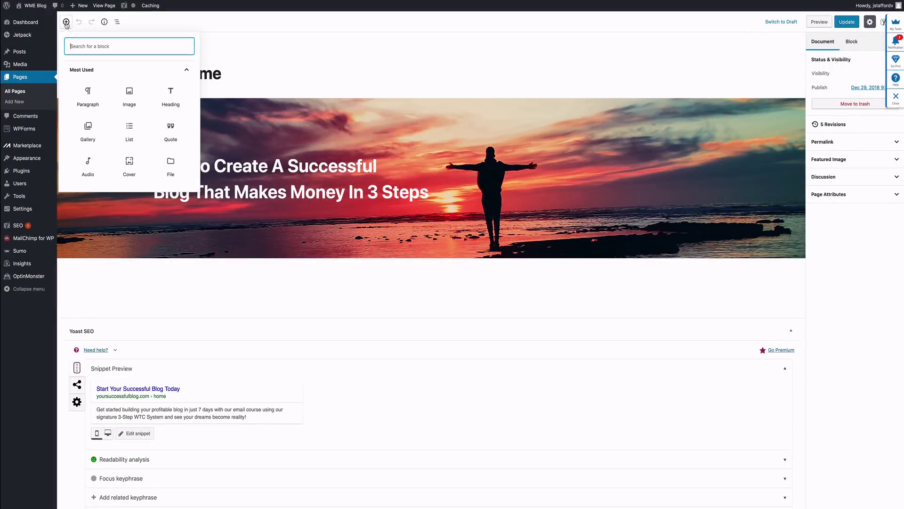
pyautogui.click(89, 96)
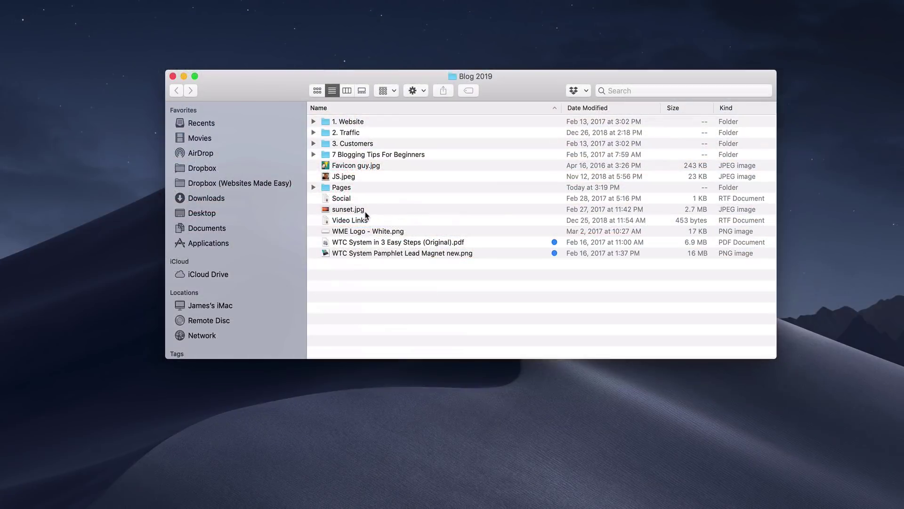
# Step: Open Pages > Welcome Page in Word and copy its four paragraphs
pyautogui.doubleClick(358, 187)
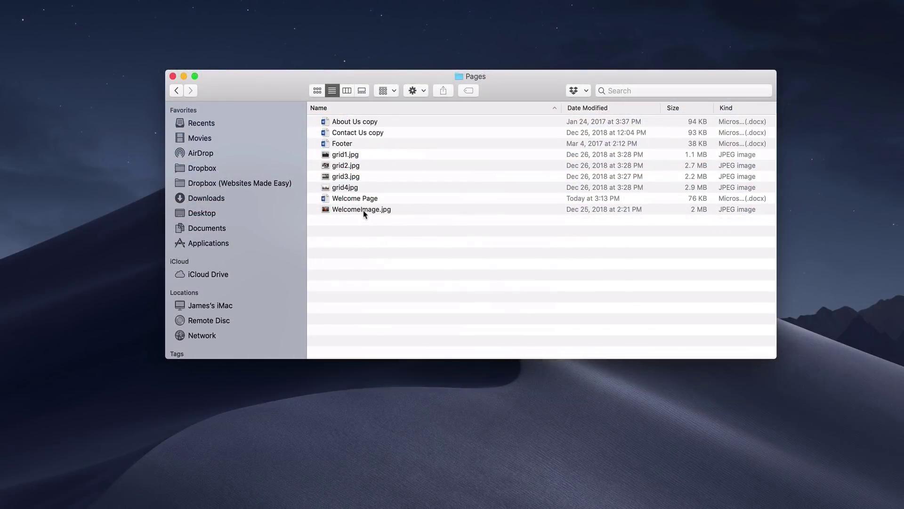
pyautogui.doubleClick(365, 199)
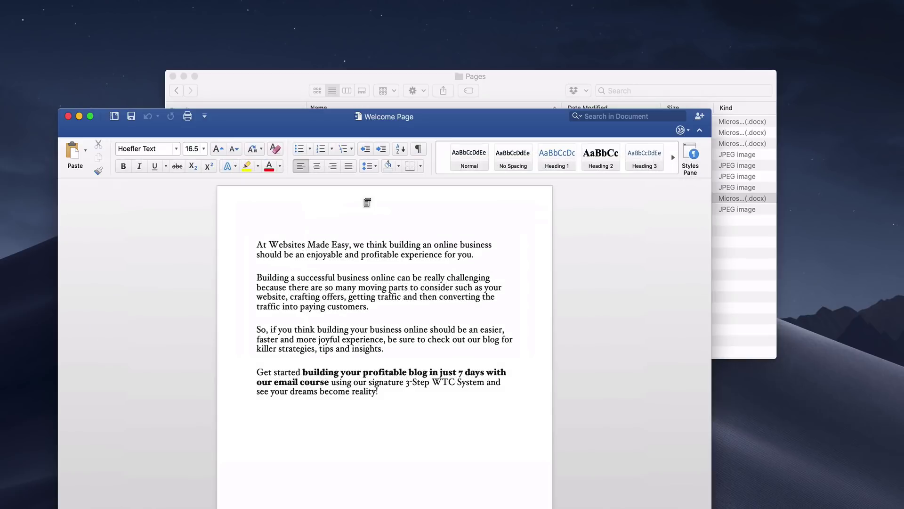
pyautogui.moveTo(393, 398); pyautogui.dragTo(242, 238)
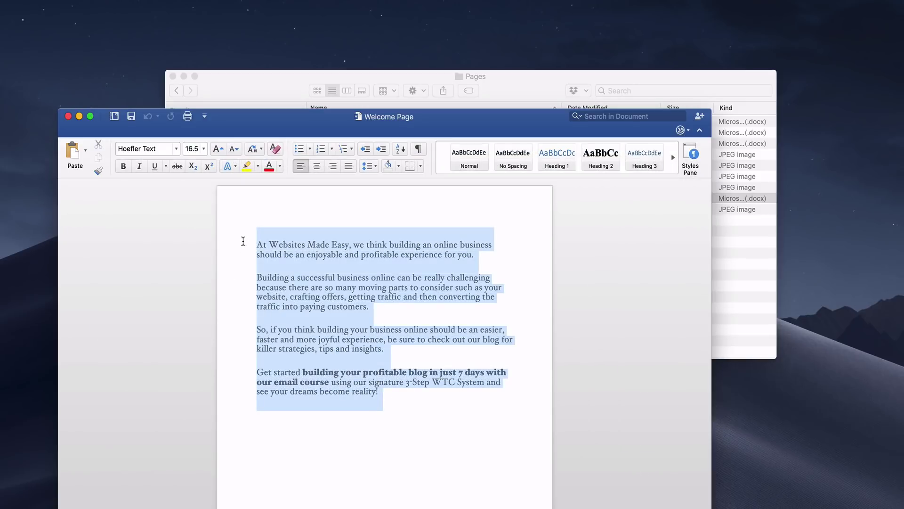
pyautogui.rightClick(292, 268)
pyautogui.click(310, 286)
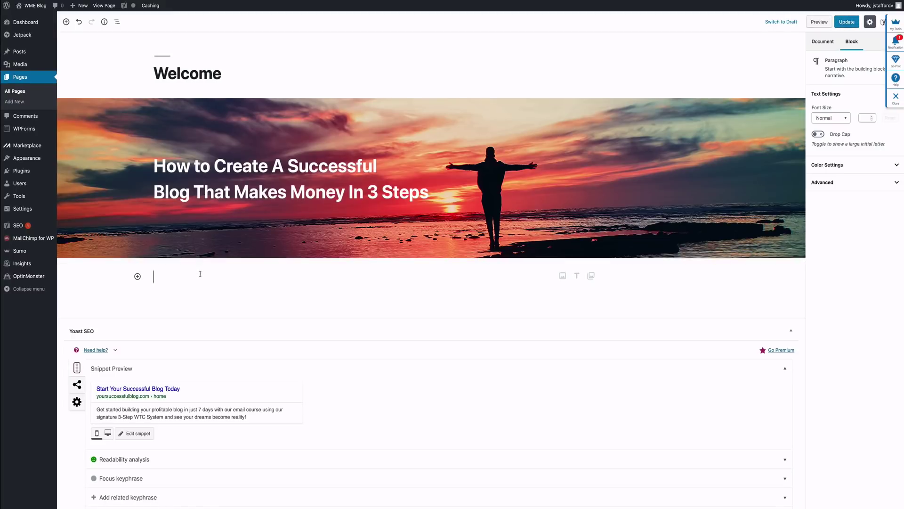
# Step: Paste the four Welcome Page paragraphs into the empty block and update the page
pyautogui.rightClick(200, 273)
pyautogui.click(219, 294)
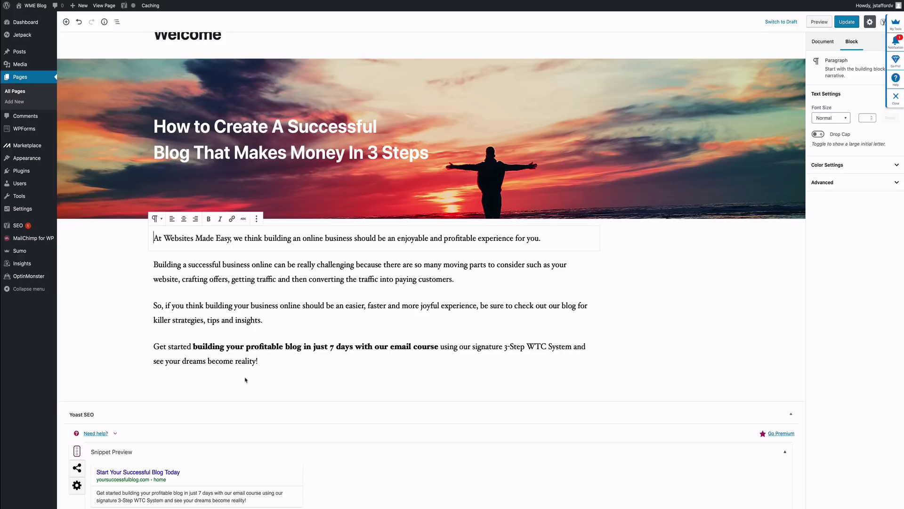
pyautogui.click(244, 380)
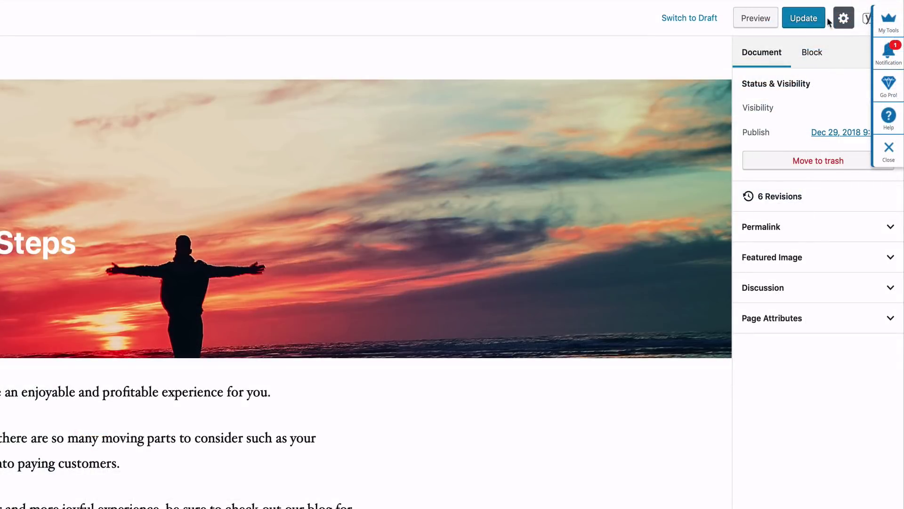
pyautogui.click(807, 19)
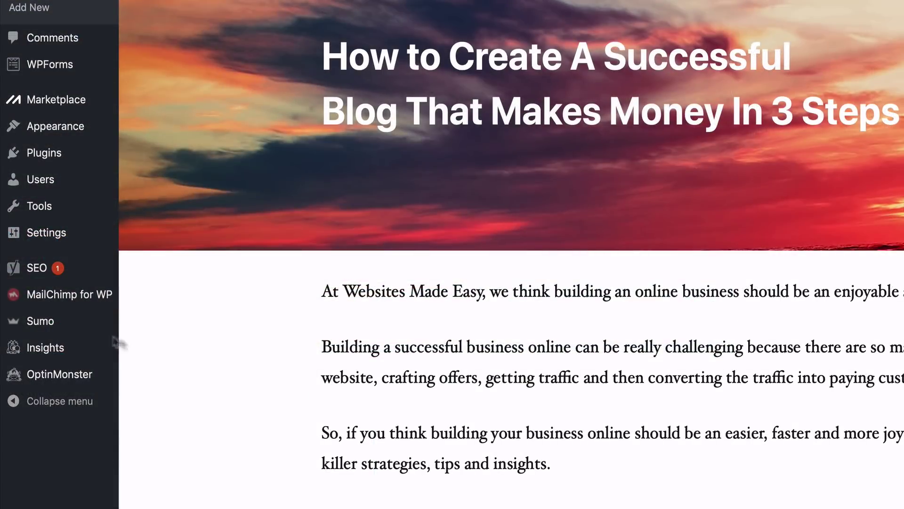
# Step: Create a new MailChimp for WP sign-up form, saved as Form 34 with the default email field
pyautogui.moveTo(73, 301)
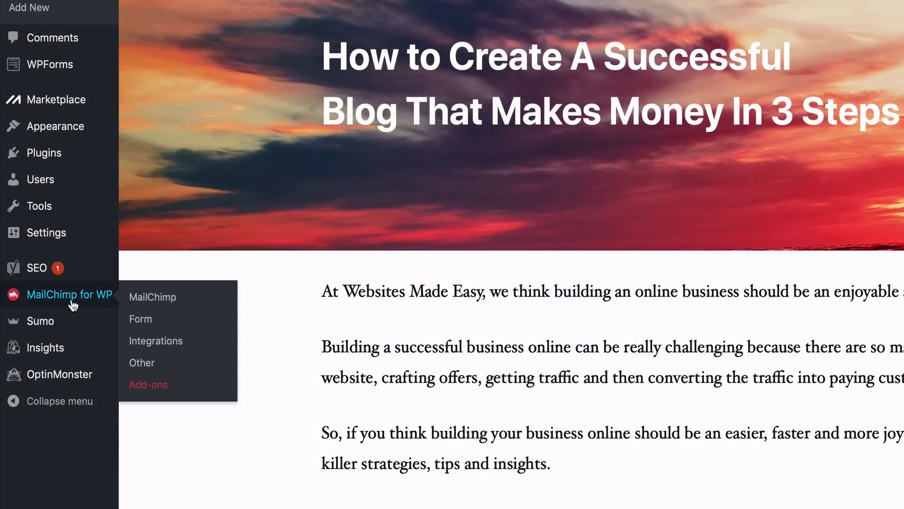
pyautogui.click(154, 301)
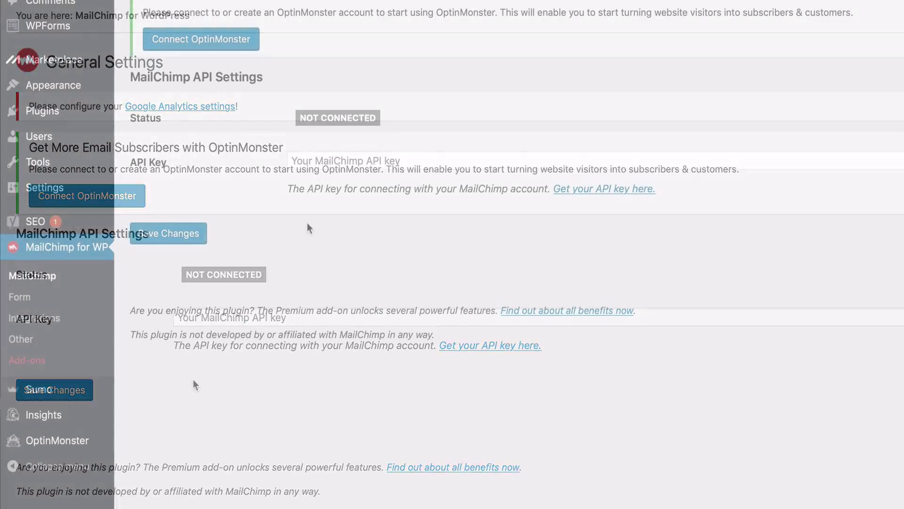
pyautogui.click(28, 297)
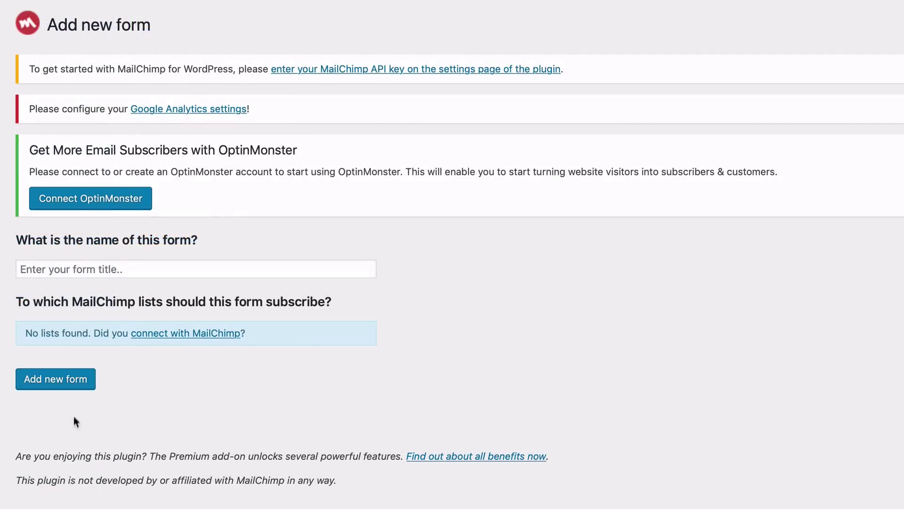
pyautogui.click(74, 387)
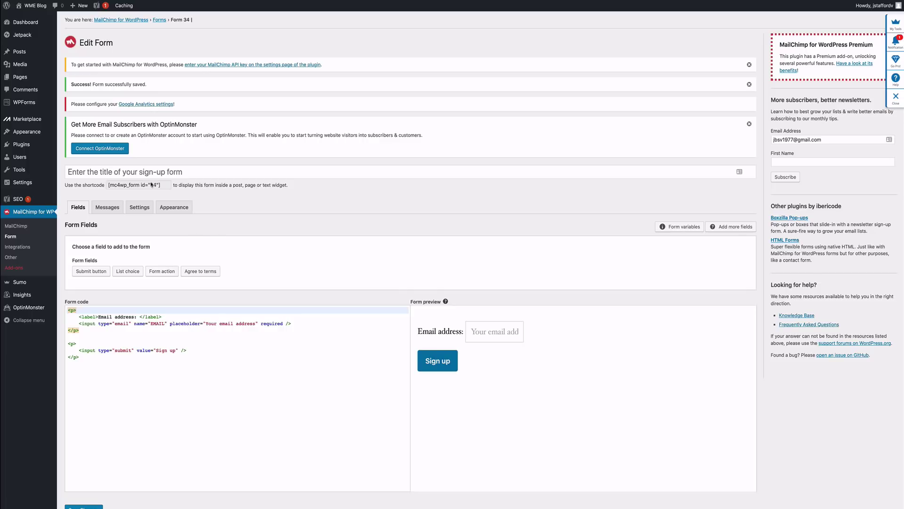
# Step: Change Form 34's submit button label to 'Yes! Show me how!' and save the form
pyautogui.click(143, 185)
pyautogui.rightClick(143, 184)
pyautogui.click(166, 216)
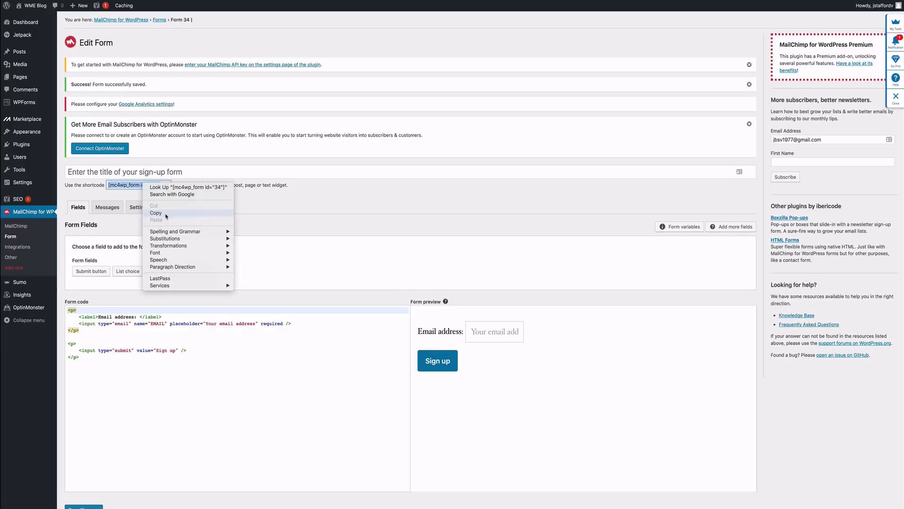
pyautogui.click(279, 358)
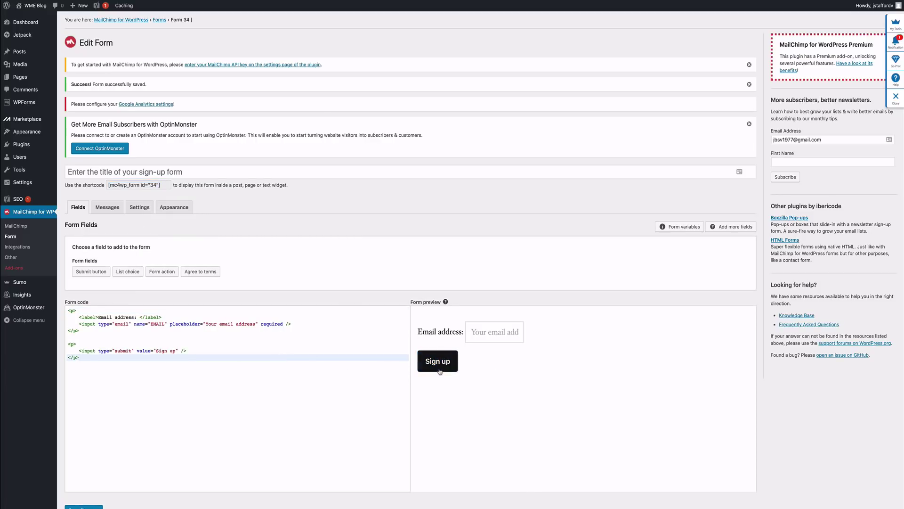
pyautogui.click(174, 350)
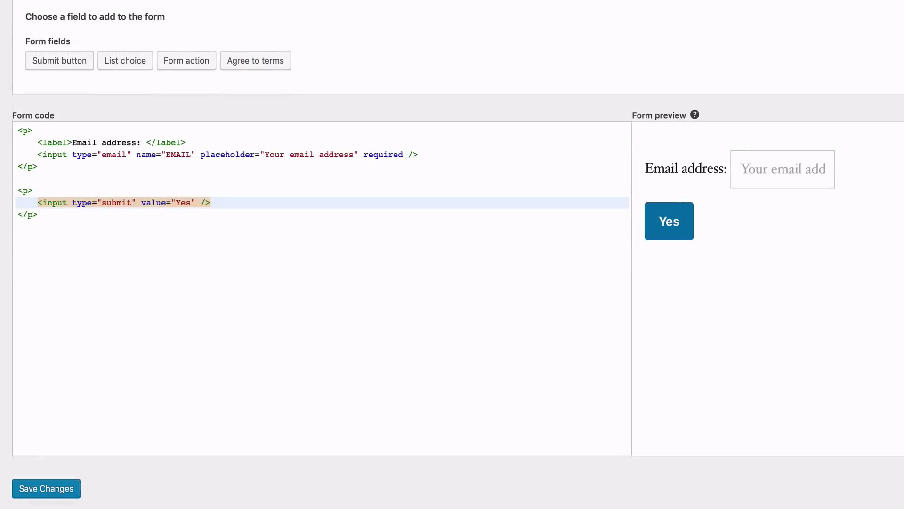
pyautogui.write('! S')
pyautogui.write('how me ')
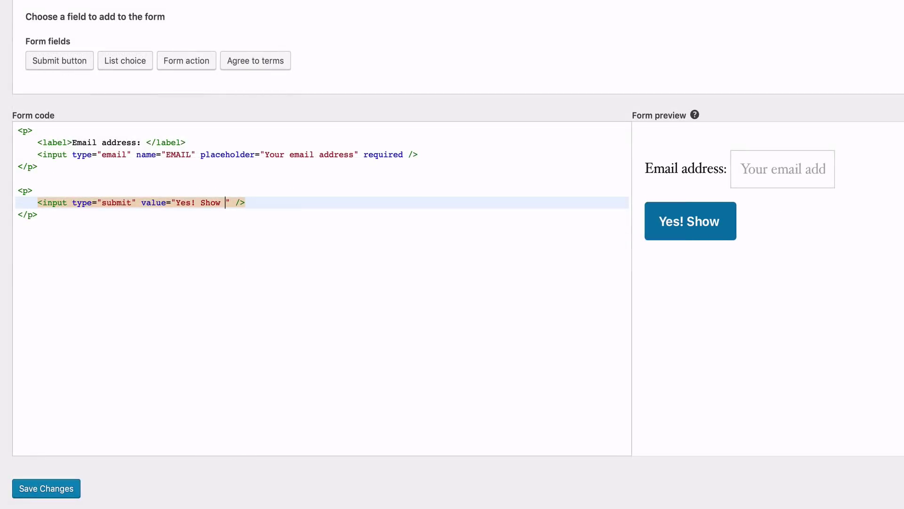
pyautogui.write('how')
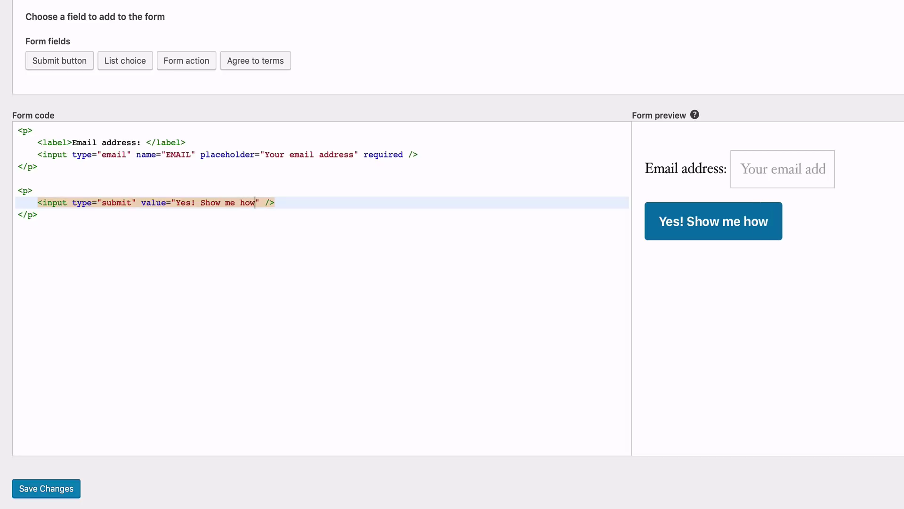
pyautogui.write('!')
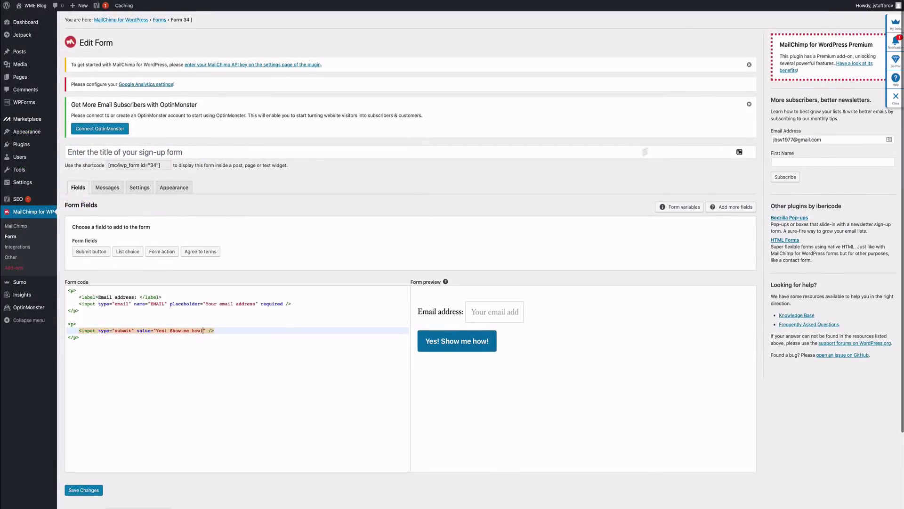
pyautogui.scroll(-1, 264, 279)
pyautogui.click(84, 472)
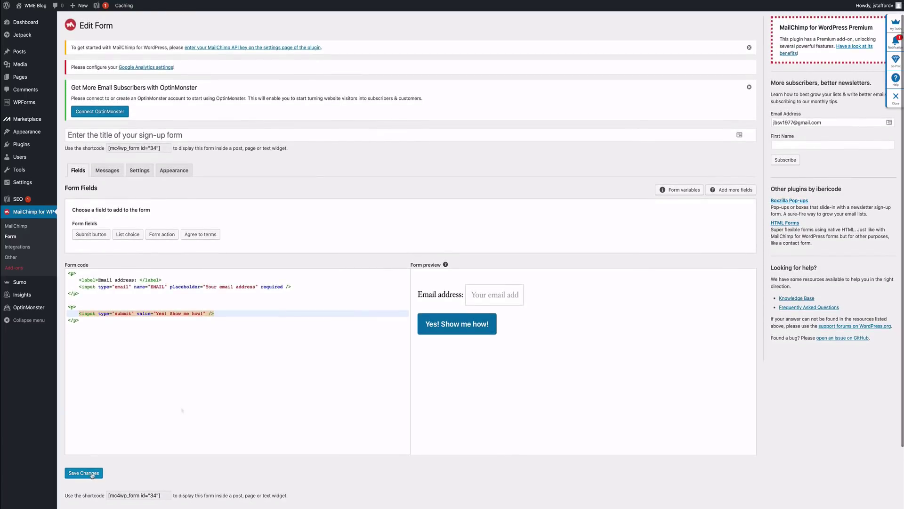
# Step: Copy the saved form's shortcode [mc4wp_form id="34"]
pyautogui.scroll(-5, 162, 426)
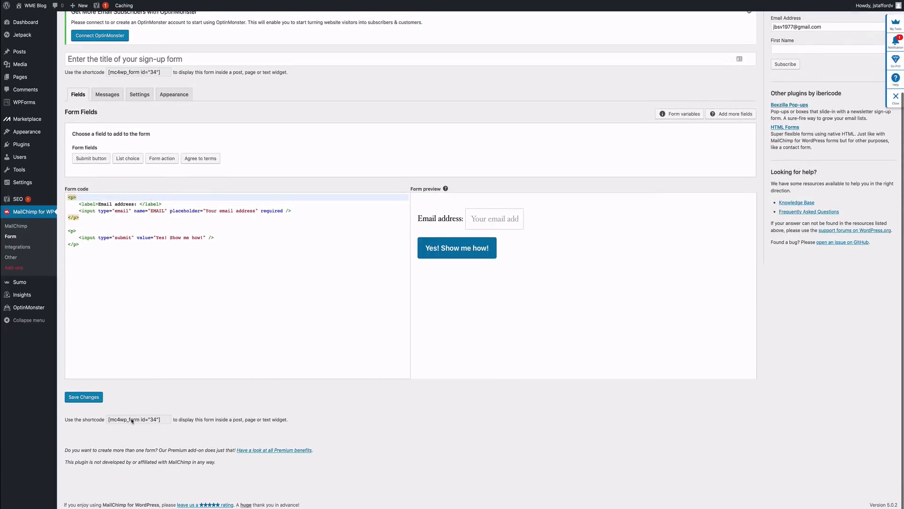
pyautogui.click(135, 420)
pyautogui.tripleClick(136, 421)
pyautogui.rightClick(135, 421)
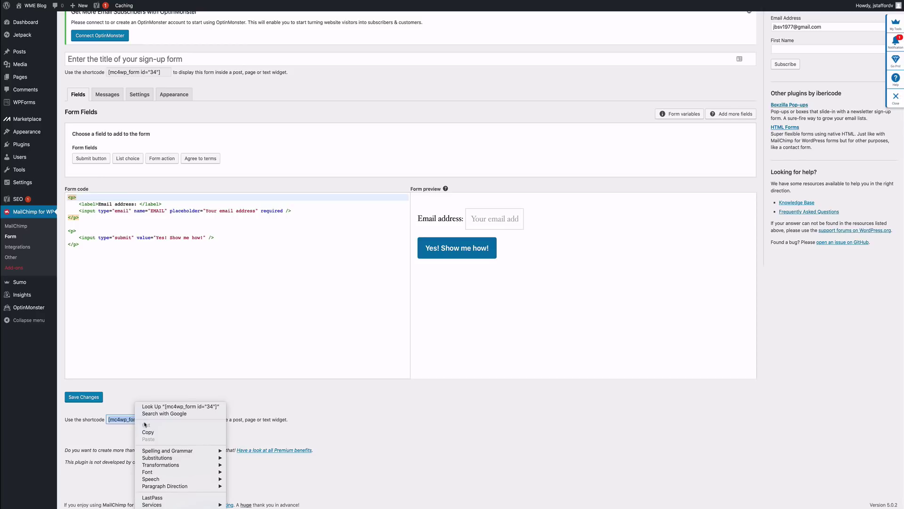
pyautogui.click(146, 430)
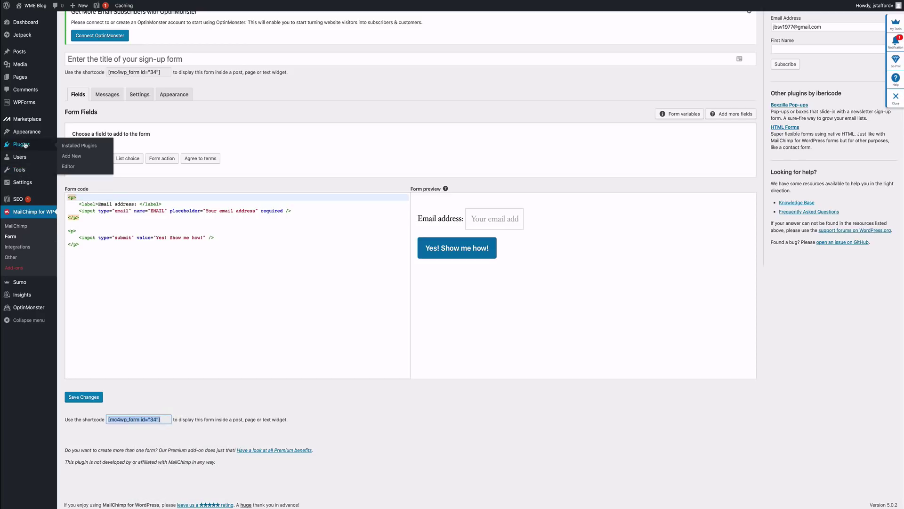
# Step: Paste the [mc4wp_form id="34"] shortcode after the Get started paragraph and update the Welcome page
pyautogui.click(36, 8)
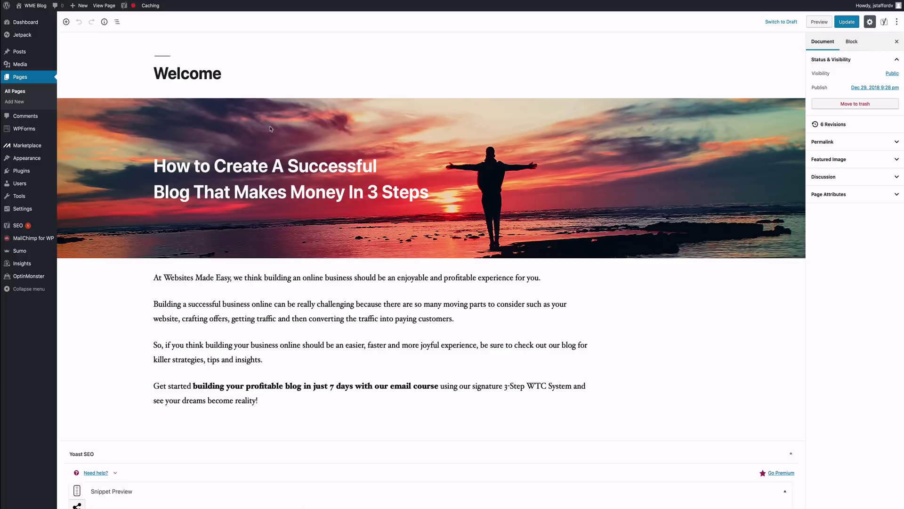
pyautogui.scroll(-1, 253, 296)
pyautogui.click(276, 325)
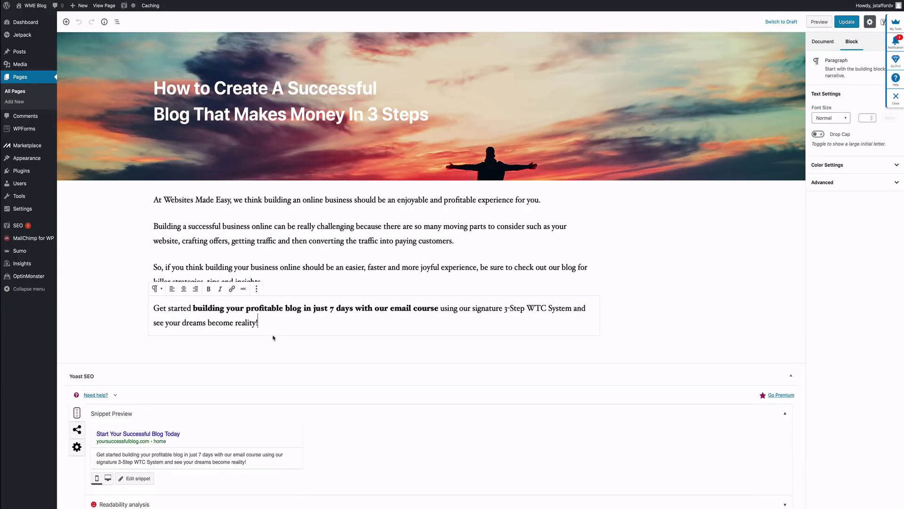
pyautogui.press('Return')
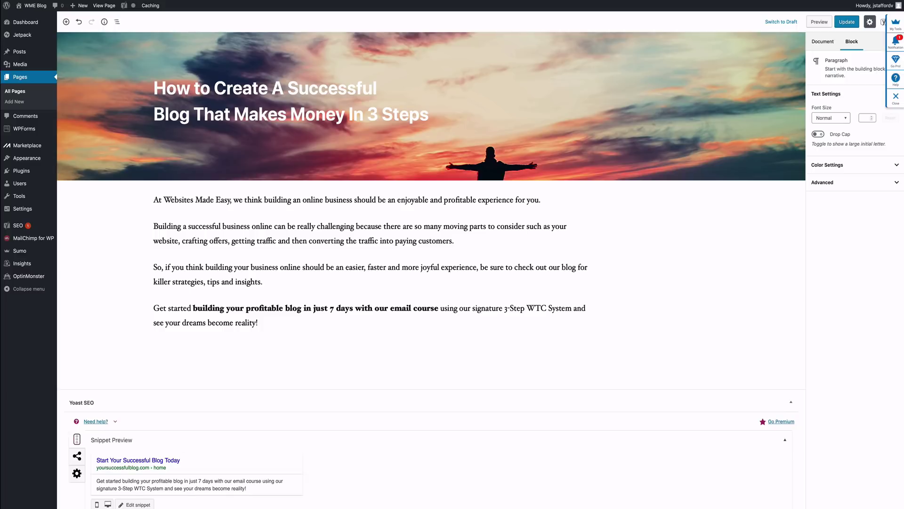
pyautogui.hotkey('ctrl', 'v')
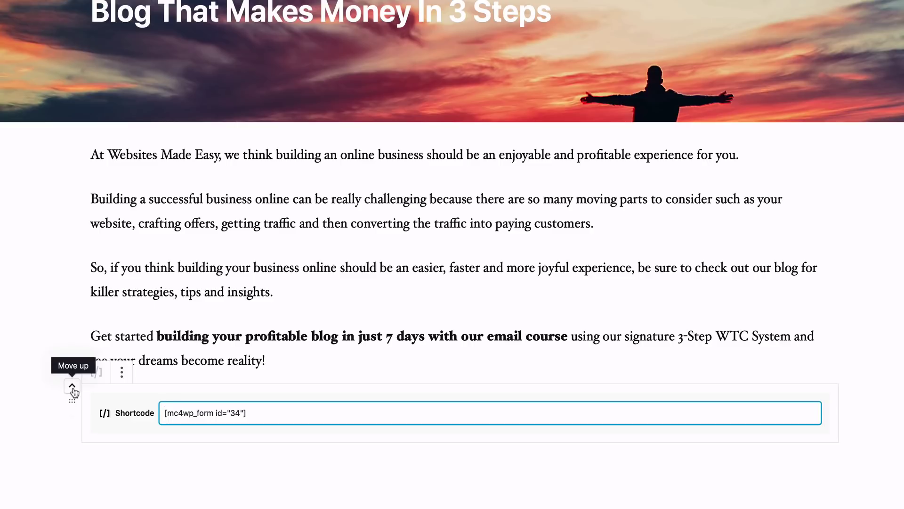
pyautogui.click(72, 387)
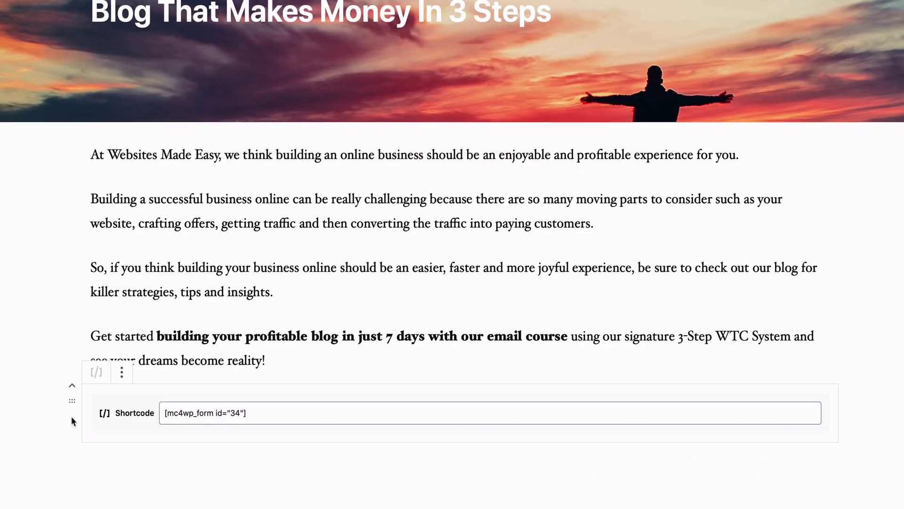
pyautogui.click(291, 422)
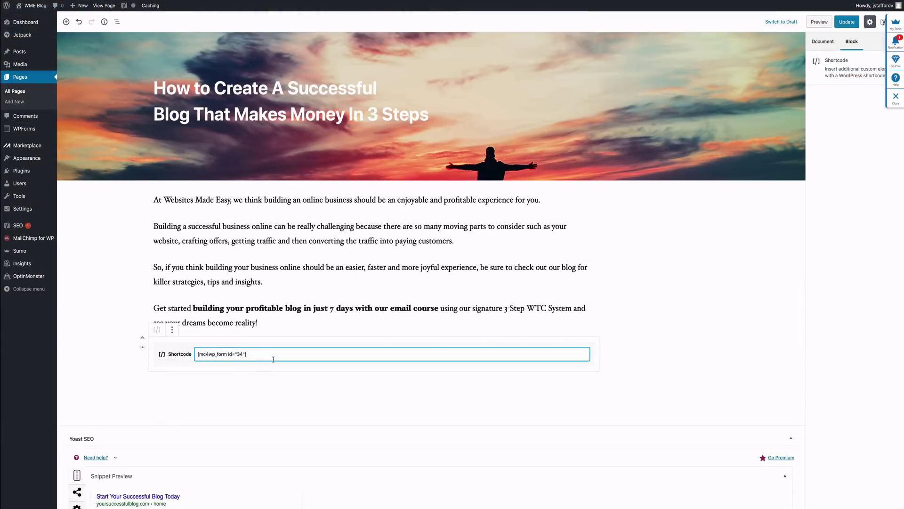
pyautogui.click(847, 22)
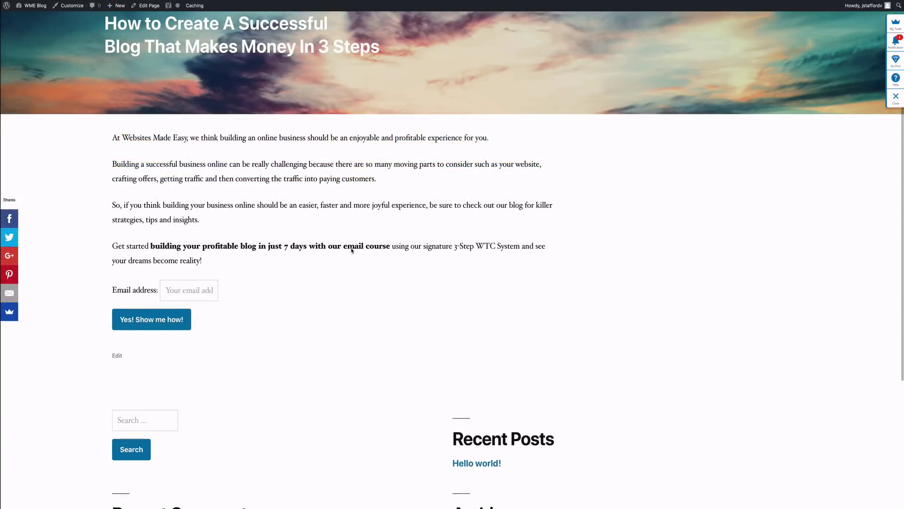
# Step: Check the live email field and 'Yes! Show me how!' button, then reopen the page editor
pyautogui.scroll(5, 352, 250)
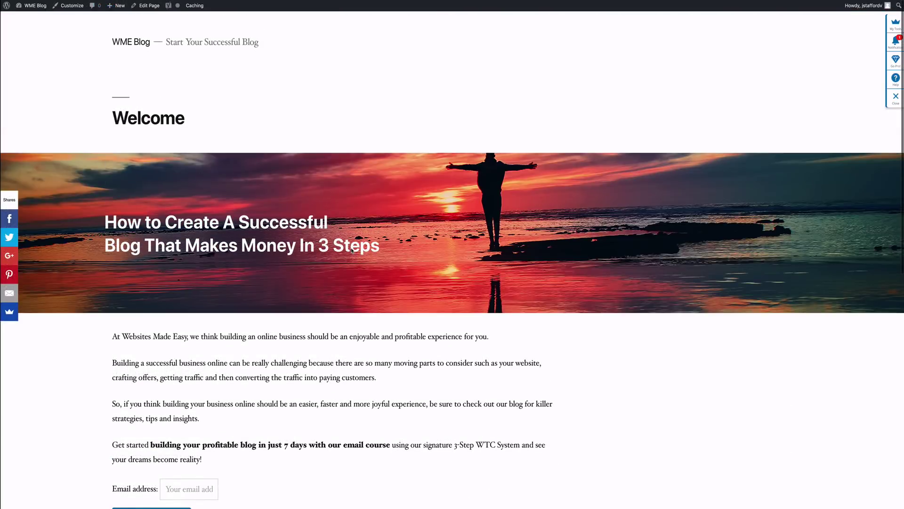
pyautogui.scroll(2, 352, 250)
pyautogui.scroll(-2, 279, 55)
pyautogui.scroll(-3, 278, 55)
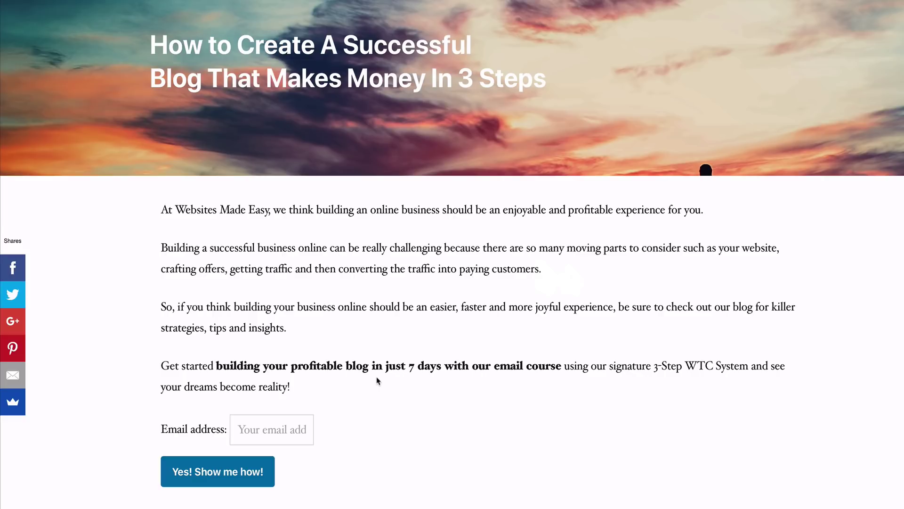
pyautogui.scroll(3, 376, 381)
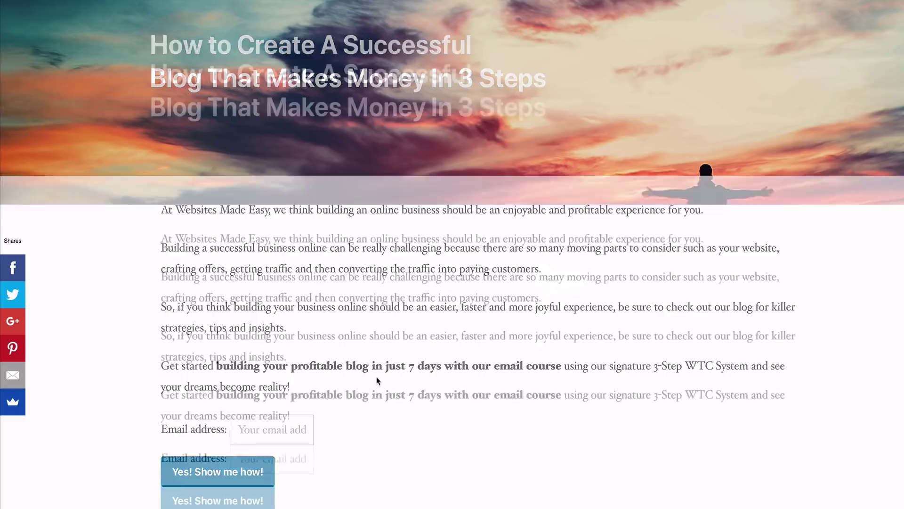
pyautogui.scroll(-3, 375, 380)
pyautogui.scroll(-2, 377, 377)
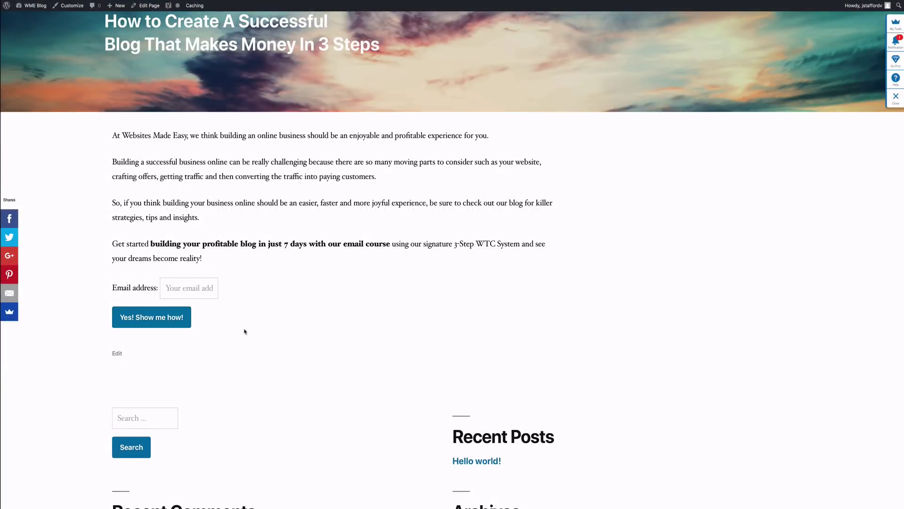
pyautogui.scroll(-2, 244, 332)
pyautogui.scroll(4, 245, 331)
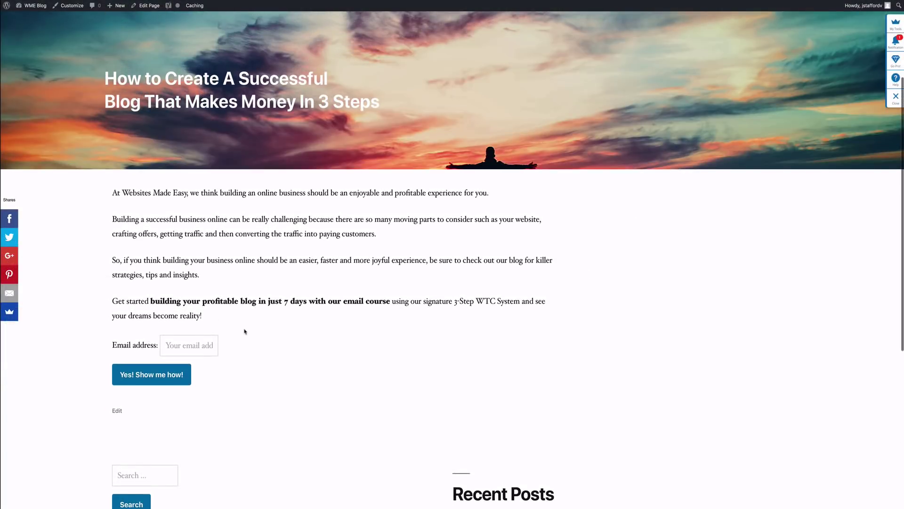
pyautogui.scroll(1, 244, 331)
pyautogui.scroll(-3, 244, 329)
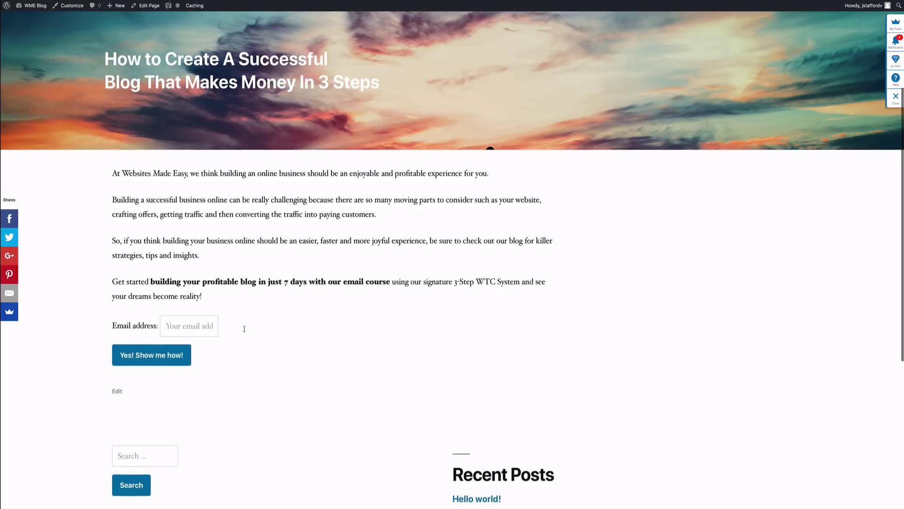
pyautogui.scroll(4, 244, 328)
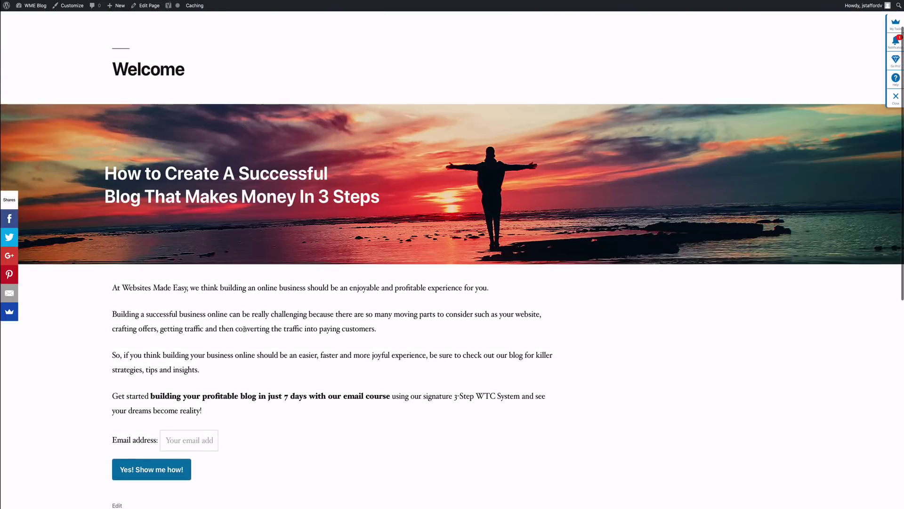
pyautogui.click(148, 5)
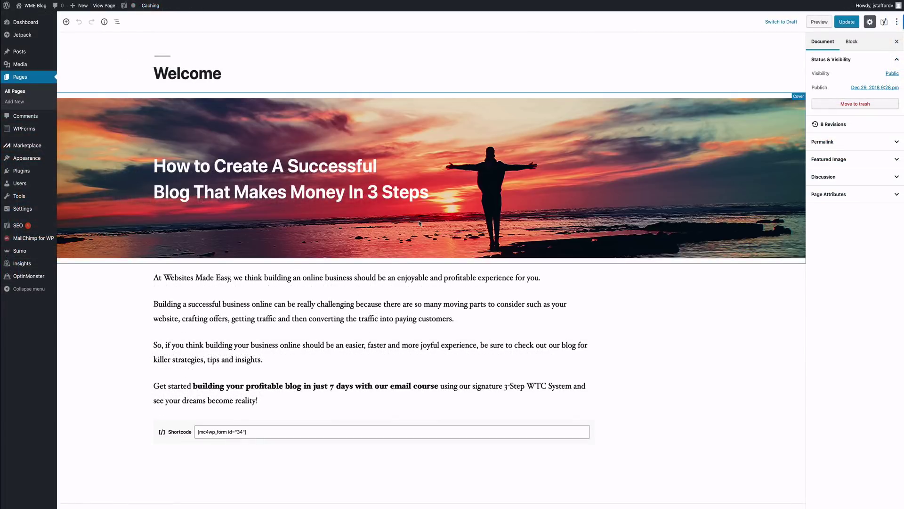
# Step: Insert a two-column Columns block below the form 34 shortcode
pyautogui.scroll(-5, 311, 233)
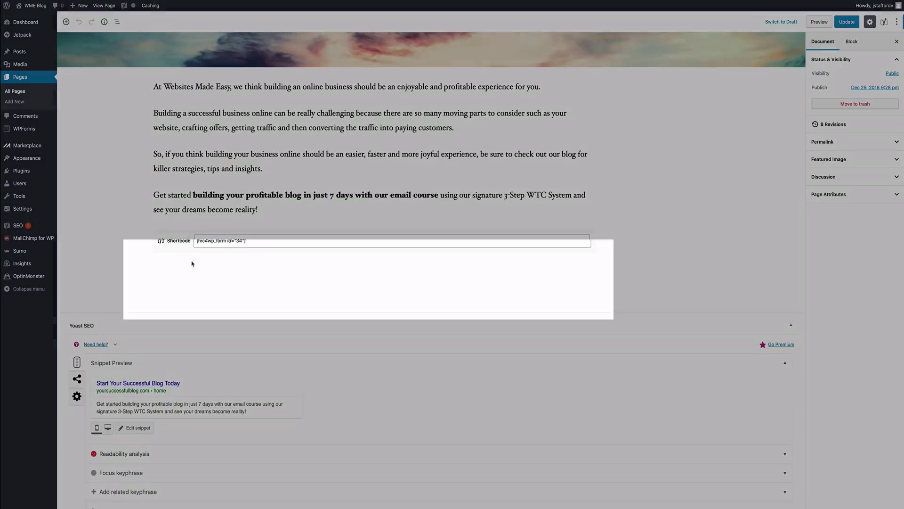
pyautogui.moveTo(160, 265)
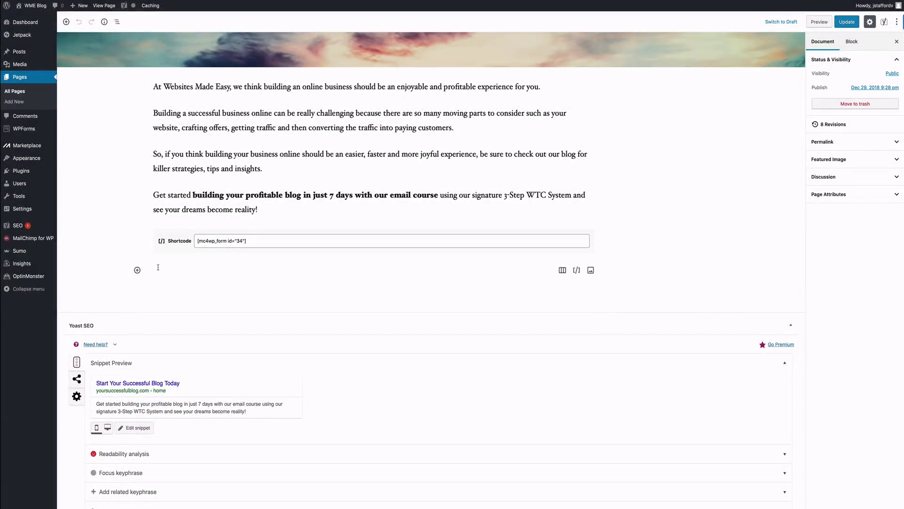
pyautogui.click(137, 271)
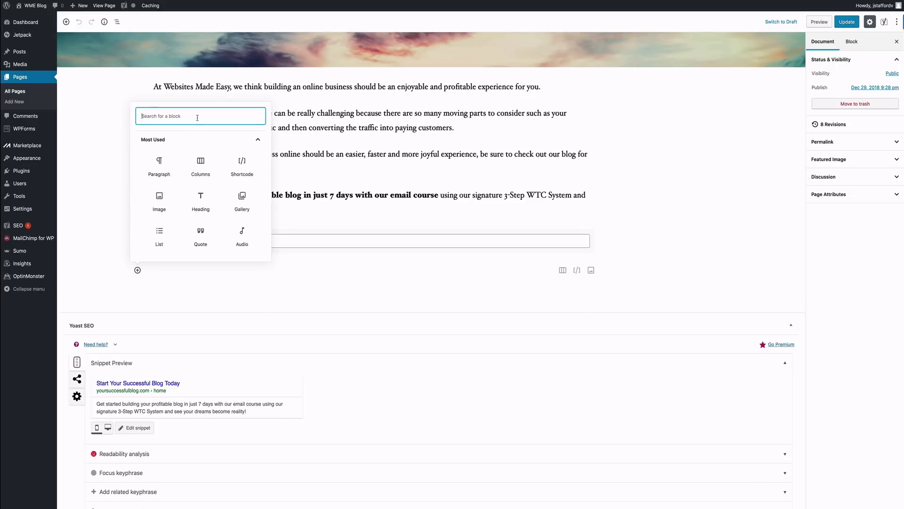
pyautogui.write('col')
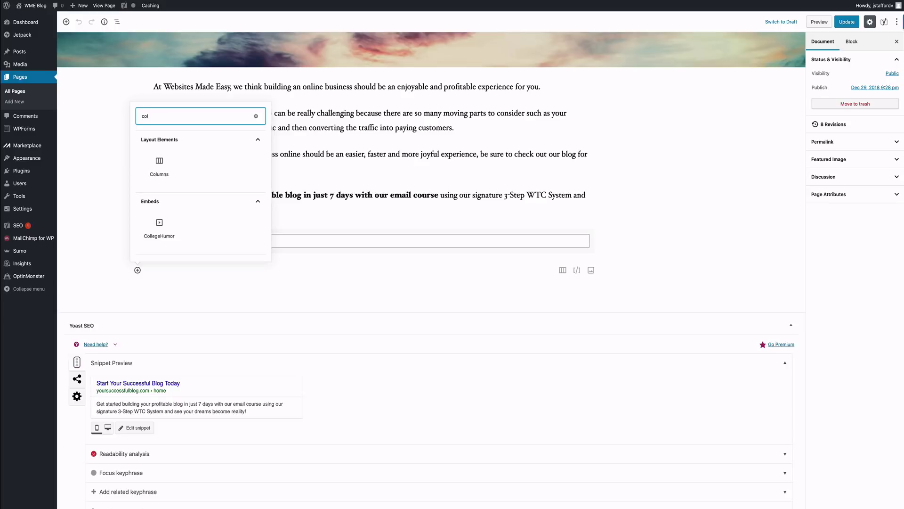
pyautogui.click(162, 162)
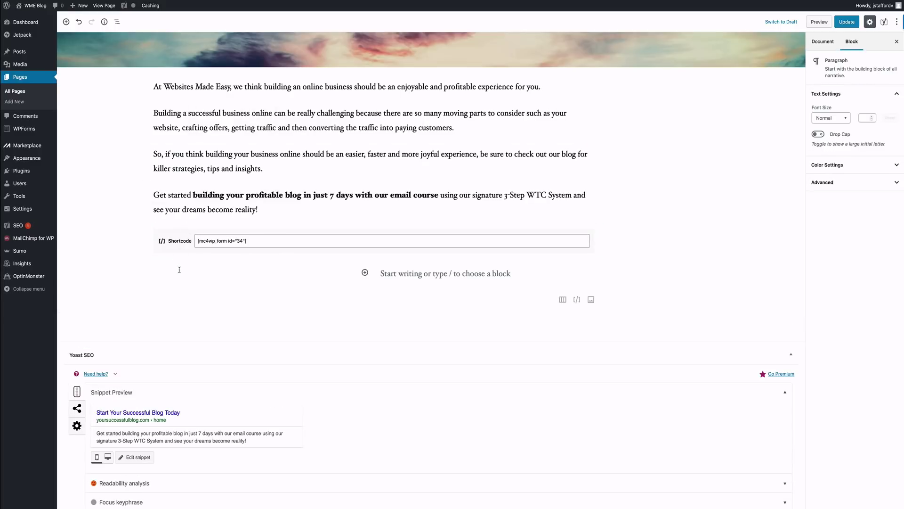
# Step: Duplicate the columns row twice to get three rows of two columns
pyautogui.click(141, 272)
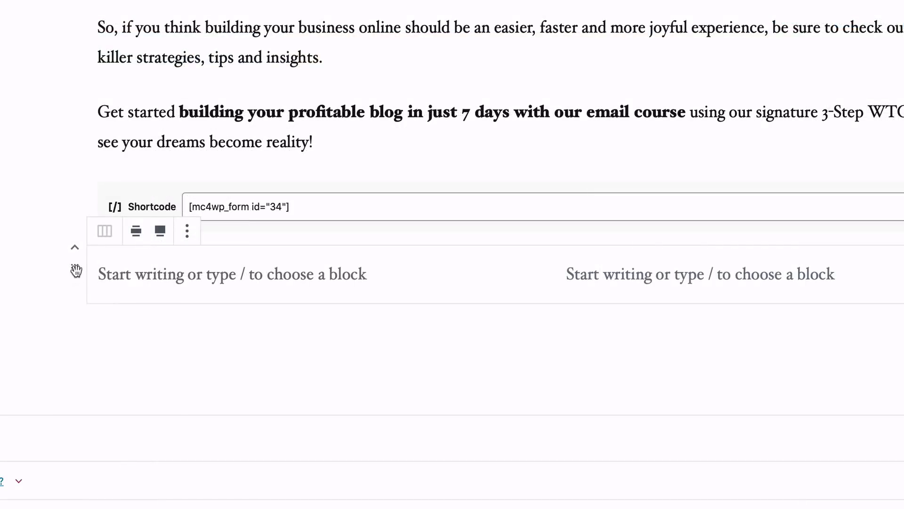
pyautogui.click(186, 234)
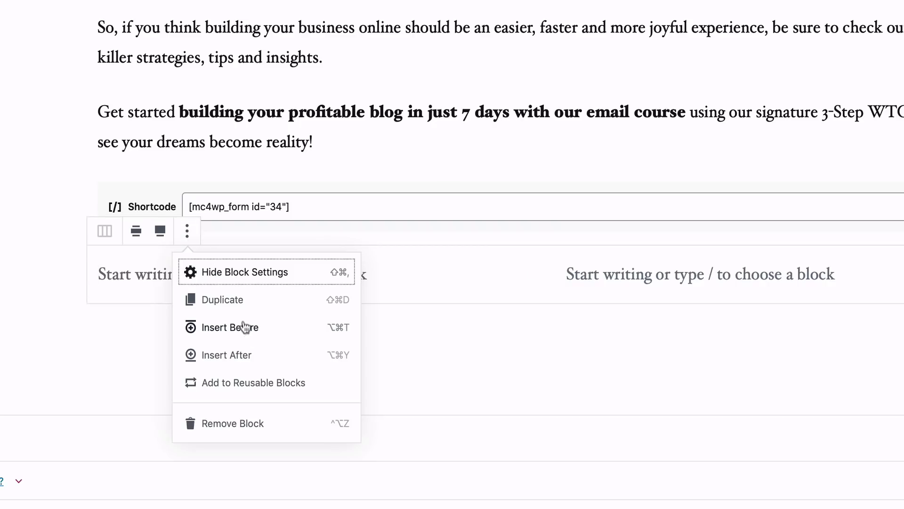
pyautogui.click(235, 302)
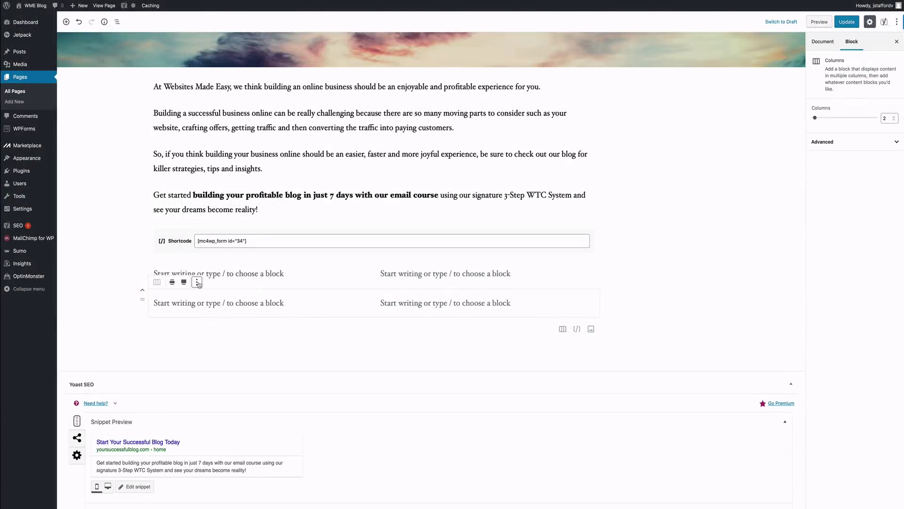
pyautogui.click(197, 282)
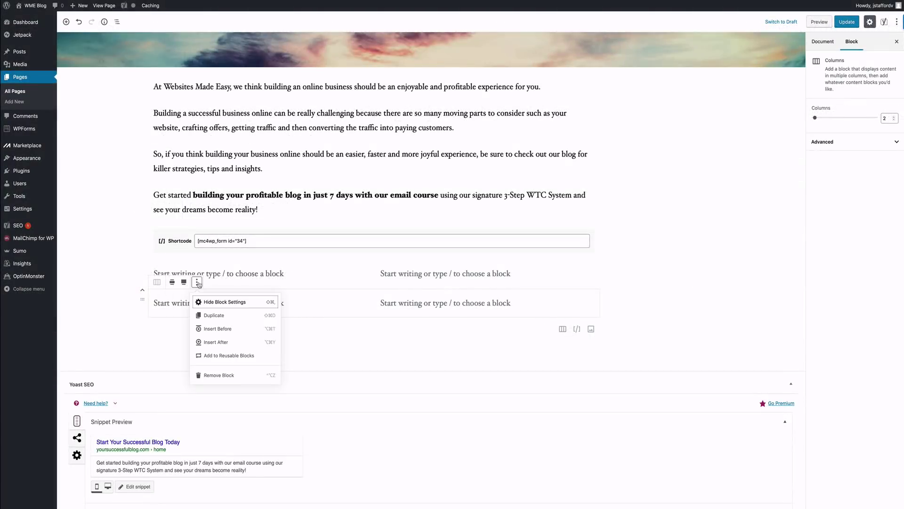
pyautogui.click(219, 321)
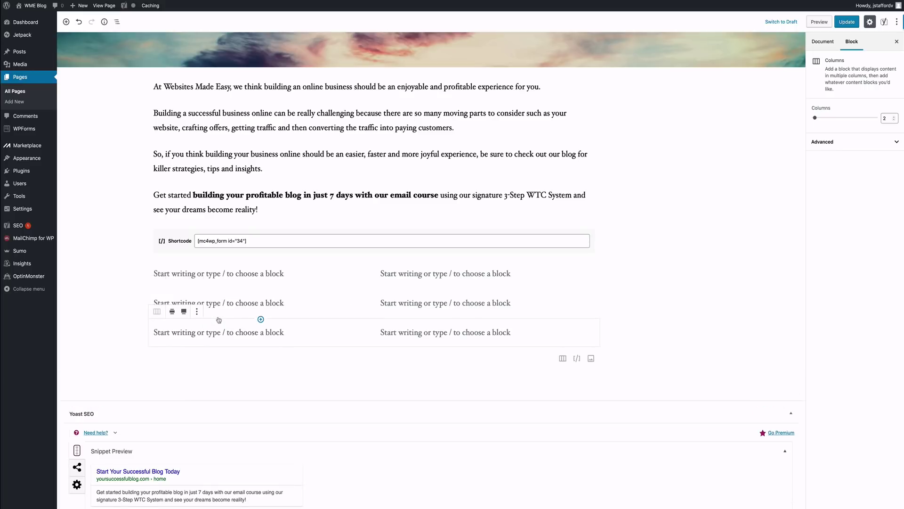
pyautogui.click(213, 354)
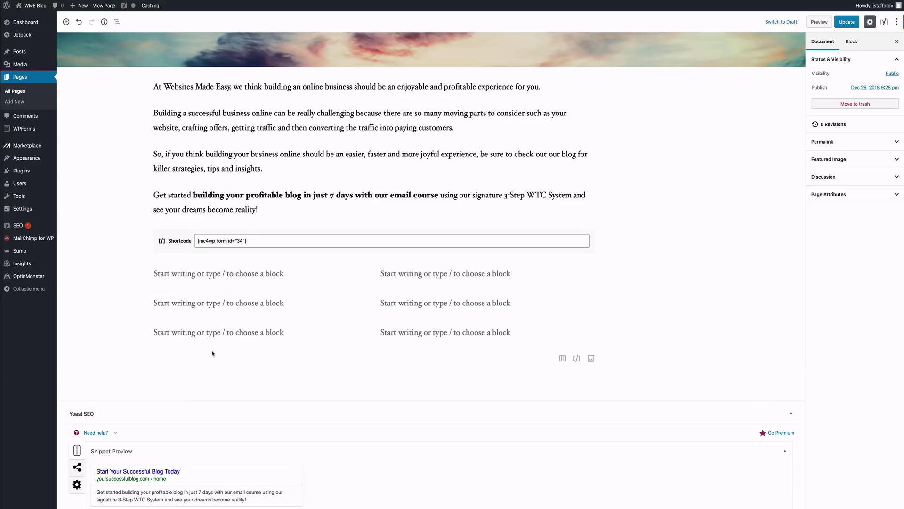
pyautogui.click(202, 276)
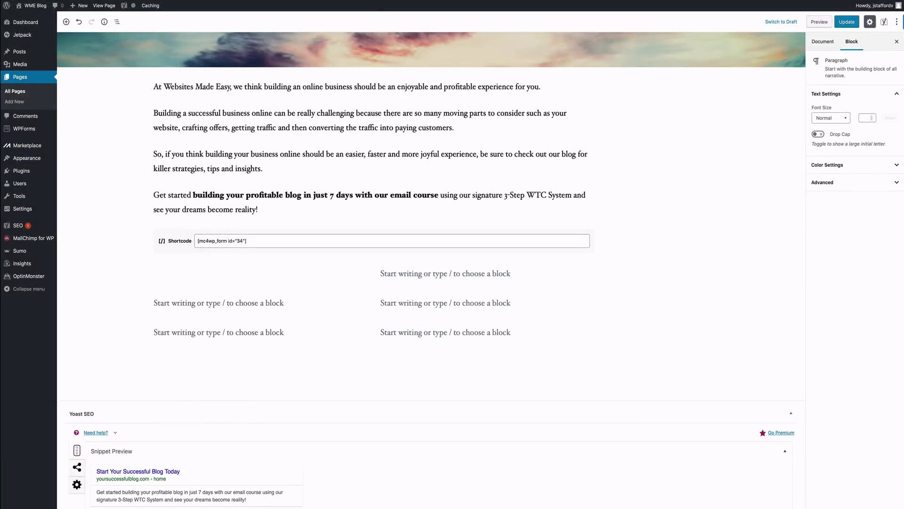
# Step: Write a bold 'Website' heading with a '- Setup Your Website' line in the first left column
pyautogui.write('Website')
pyautogui.hotkey('shift', 'Return')
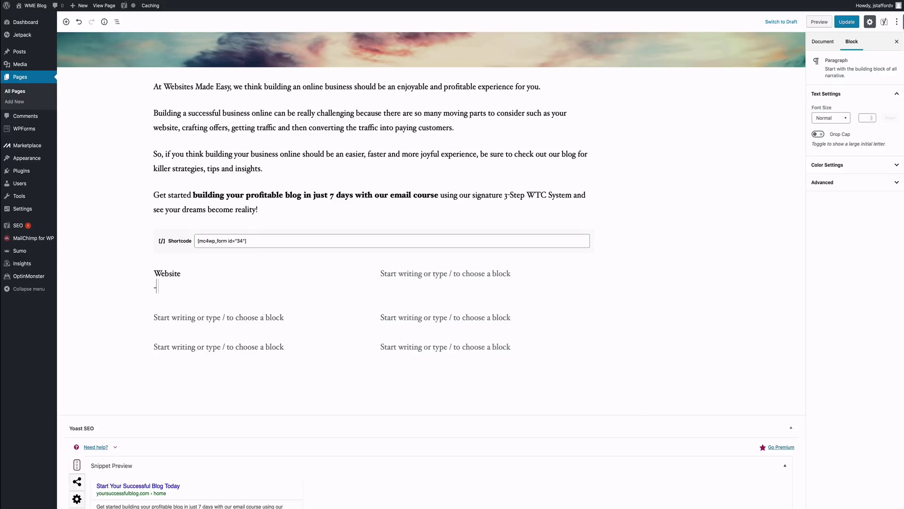
pyautogui.write('- Setiu')
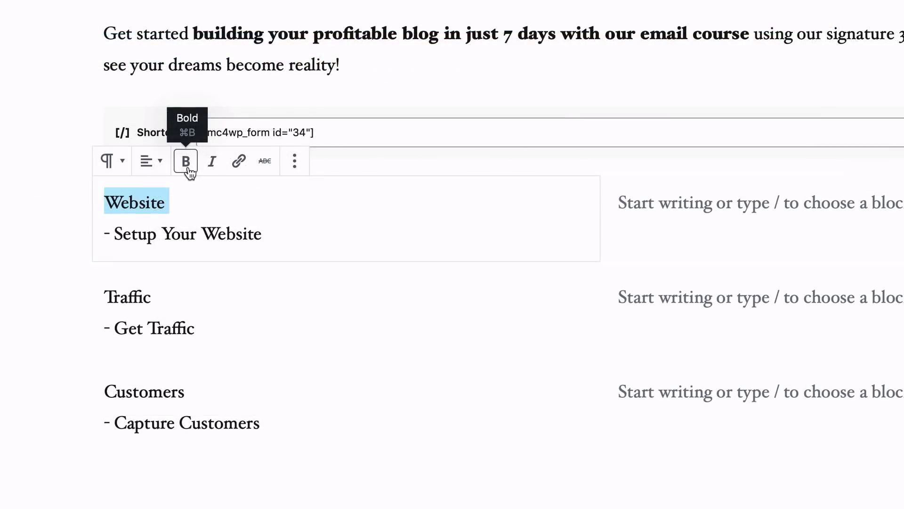
pyautogui.click(188, 167)
# Step: Make the Traffic and Customers headings in the other left columns bold
pyautogui.moveTo(170, 296); pyautogui.dragTo(87, 293)
pyautogui.click(105, 295)
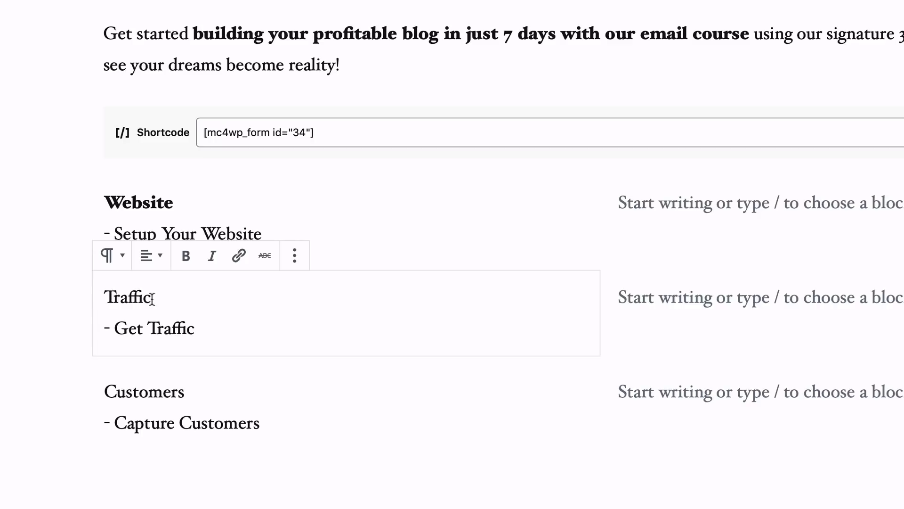
pyautogui.moveTo(152, 298); pyautogui.dragTo(104, 296)
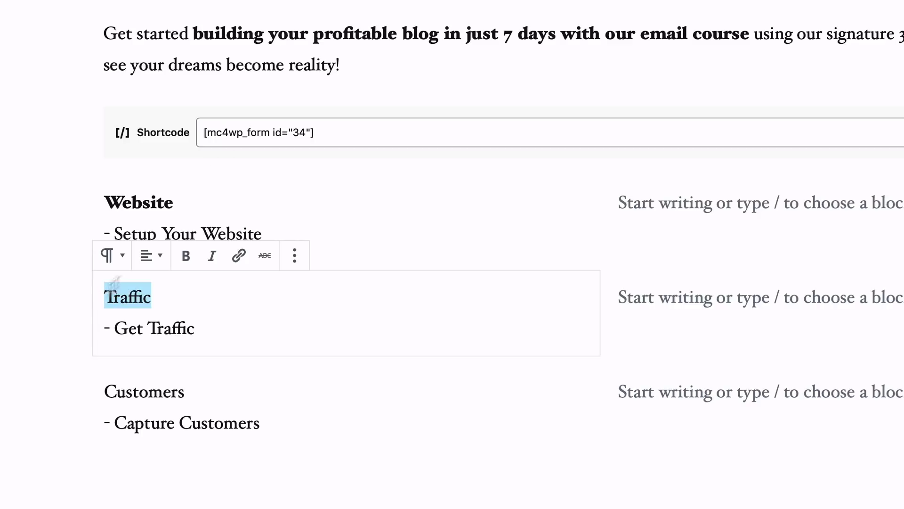
pyautogui.click(186, 256)
pyautogui.click(188, 390)
pyautogui.moveTo(187, 391); pyautogui.dragTo(105, 381)
pyautogui.click(185, 349)
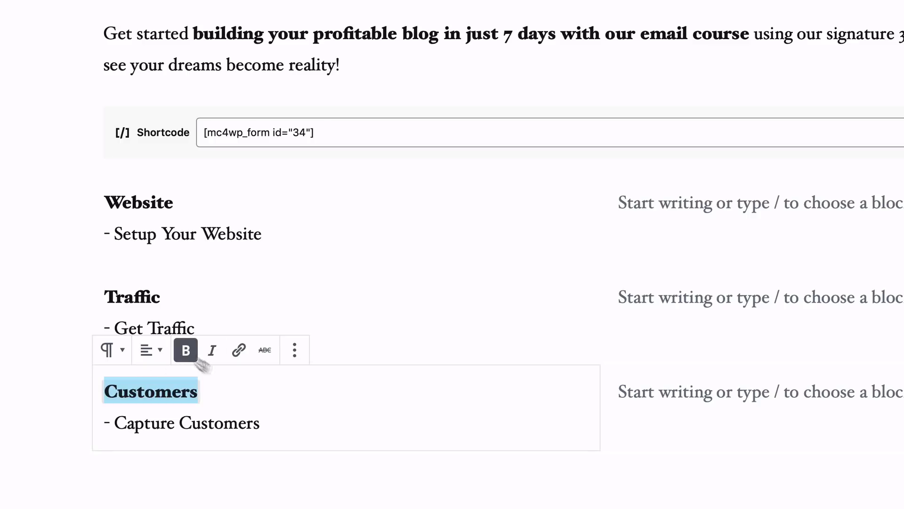
pyautogui.click(257, 404)
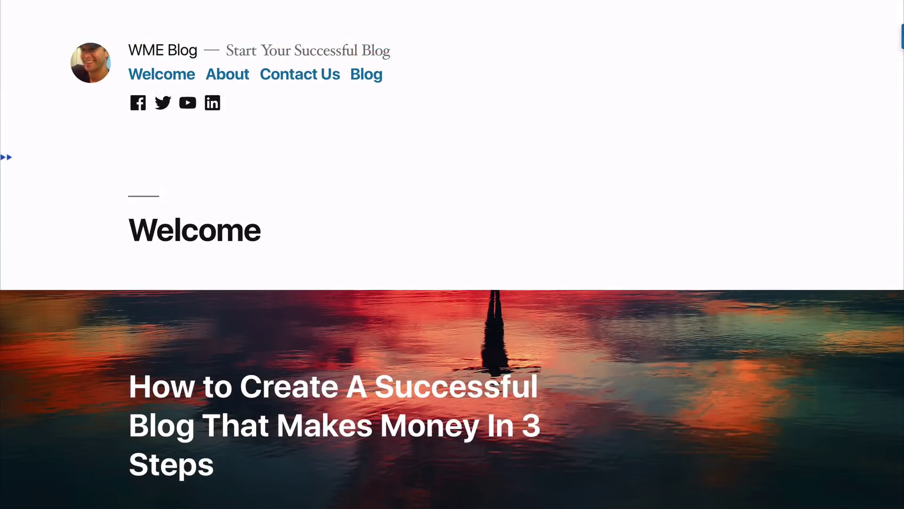
pyautogui.scroll(-3, 452, 254)
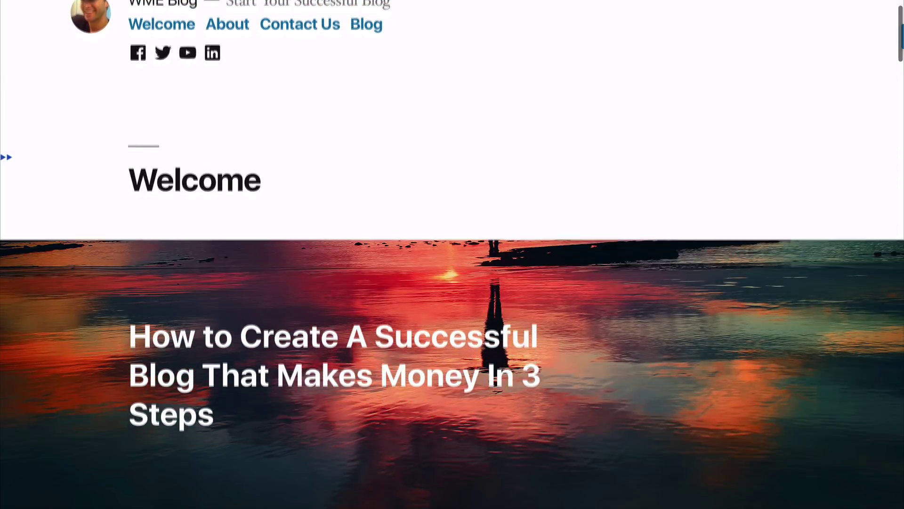
pyautogui.scroll(-4, 452, 254)
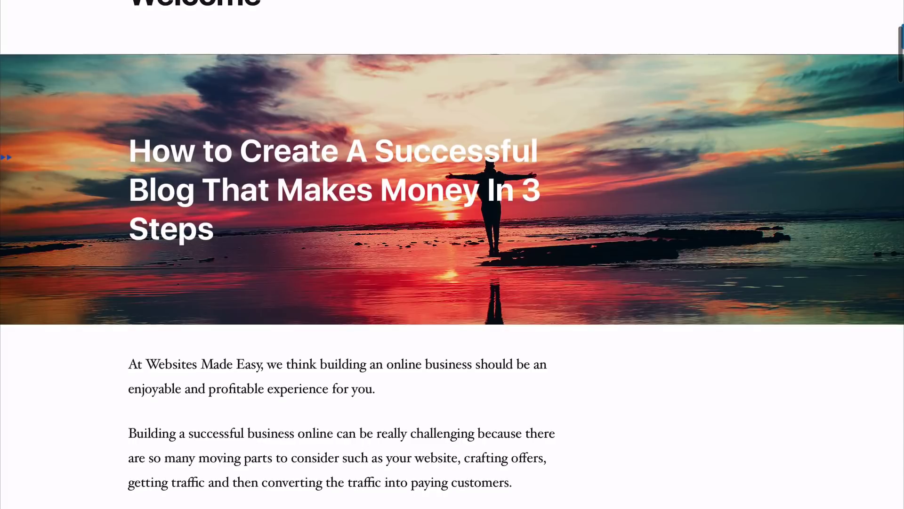
pyautogui.scroll(-2, 452, 254)
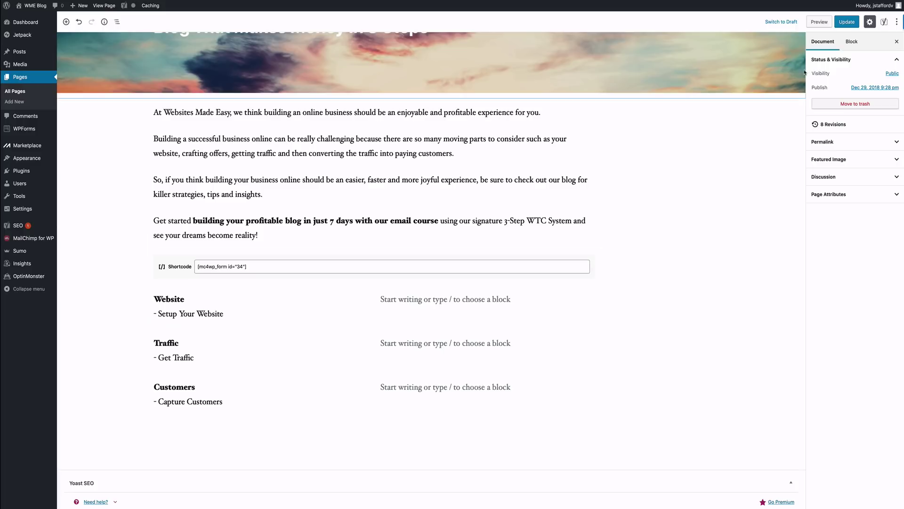
pyautogui.click(847, 22)
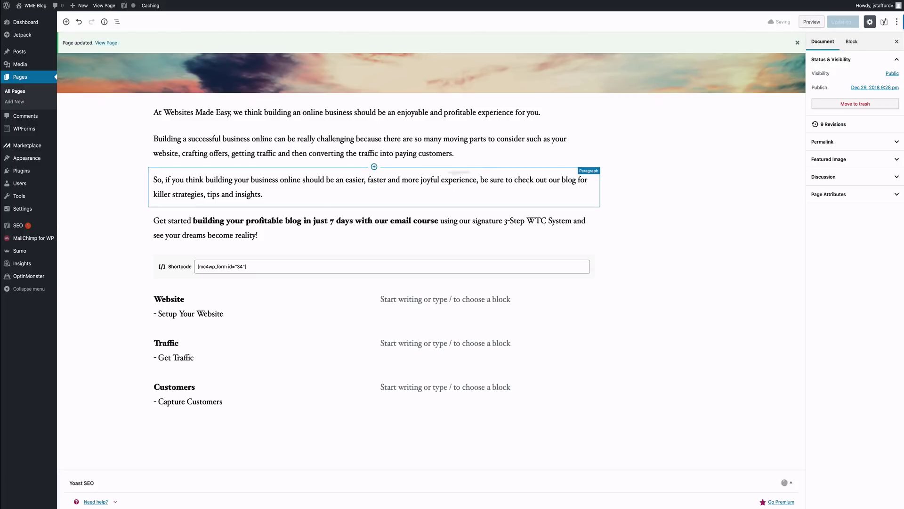
# Step: Add an empty Gallery block below the column rows and start uploading images into it
pyautogui.scroll(-5, 242, 221)
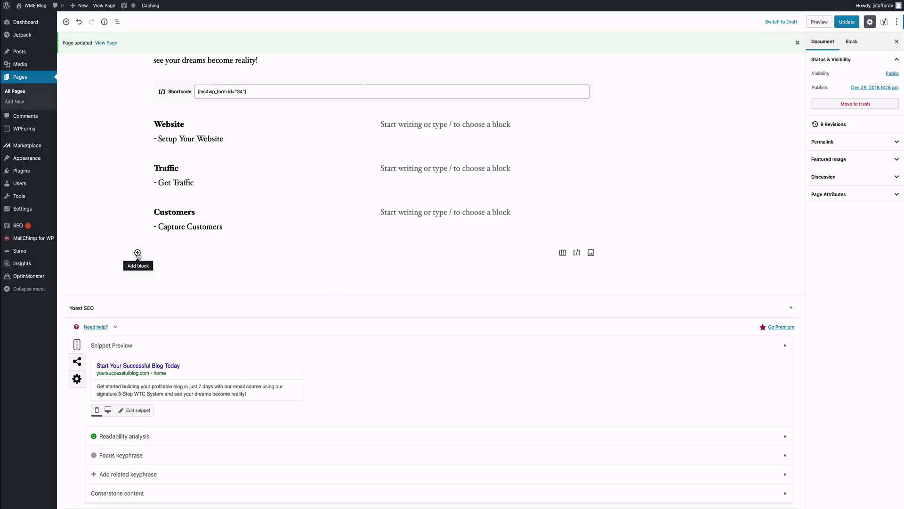
pyautogui.click(137, 254)
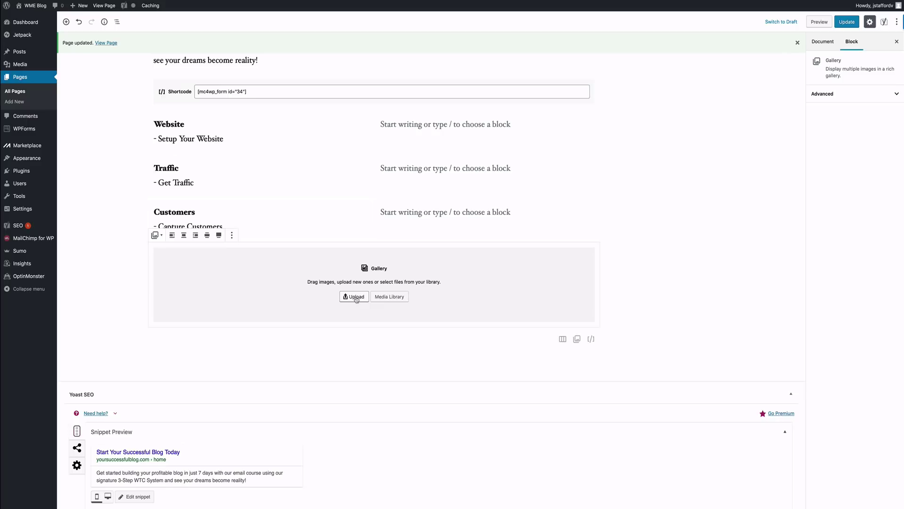
pyautogui.click(357, 298)
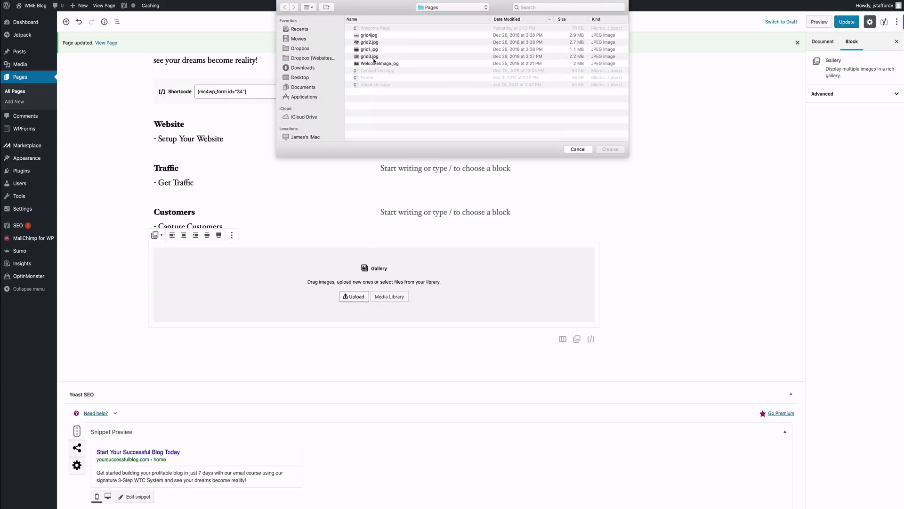
# Step: Select grid1.jpg through grid4.jpg and add all four images to the gallery
pyautogui.click(377, 50)
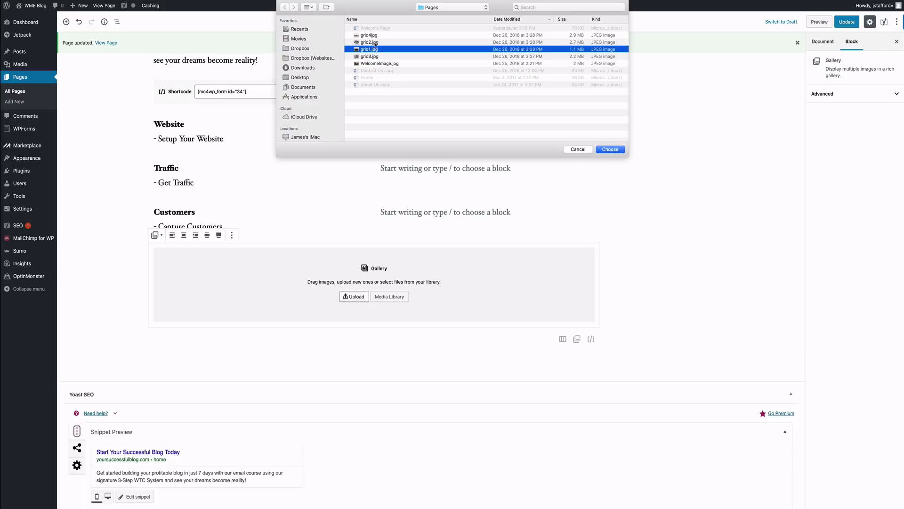
pyautogui.keyDown('shift'); pyautogui.click(374, 36); pyautogui.keyUp('shift')
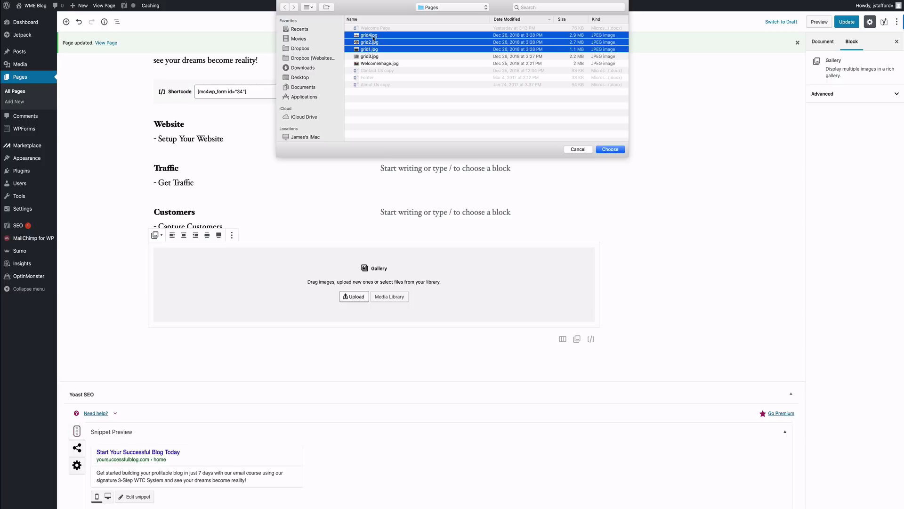
pyautogui.click(376, 57)
pyautogui.keyDown('shift'); pyautogui.click(373, 36); pyautogui.keyUp('shift')
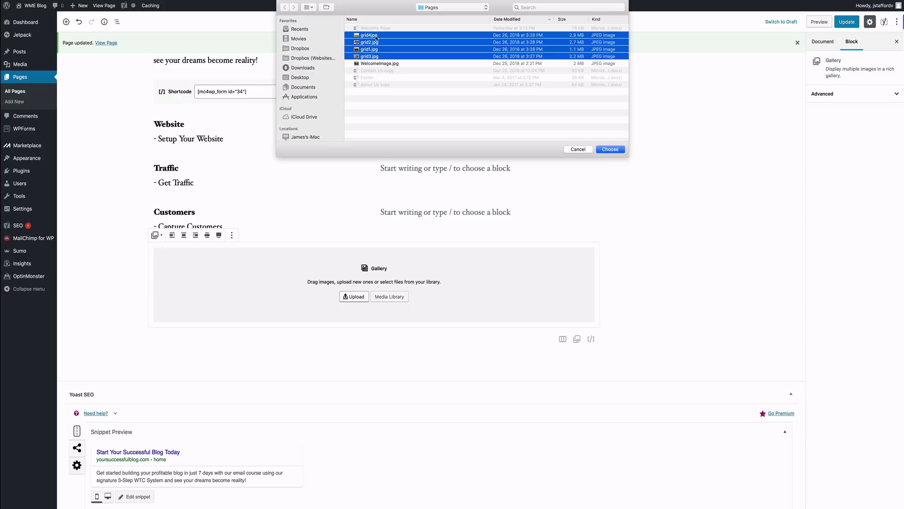
pyautogui.click(610, 150)
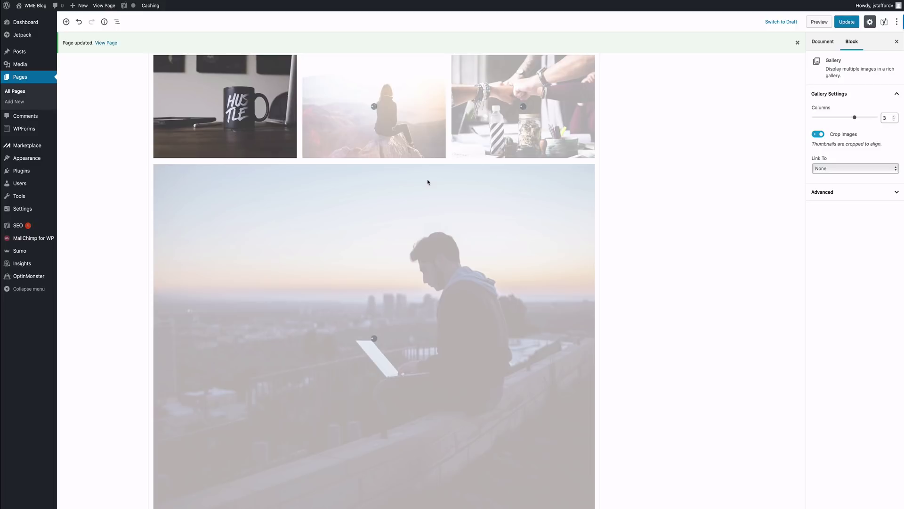
# Step: Set the gallery's Columns to 4 so the images form a single row
pyautogui.scroll(3, 428, 182)
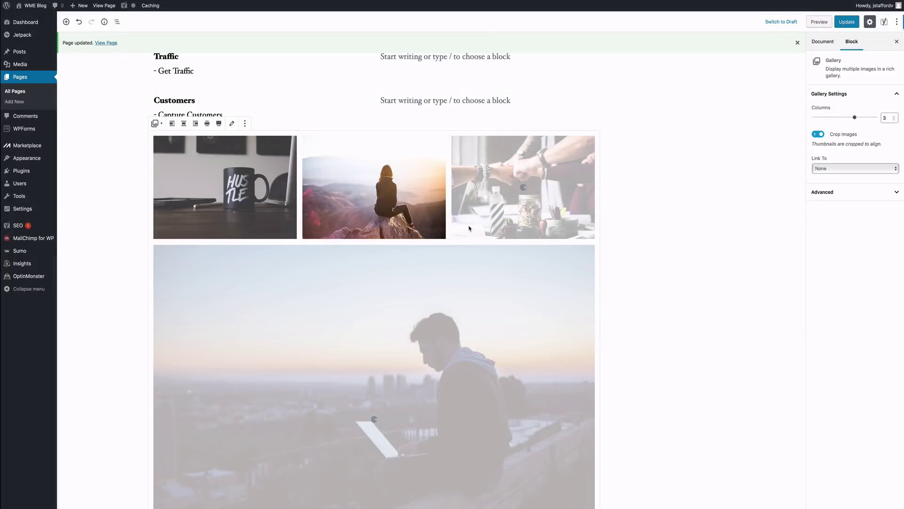
pyautogui.click(470, 226)
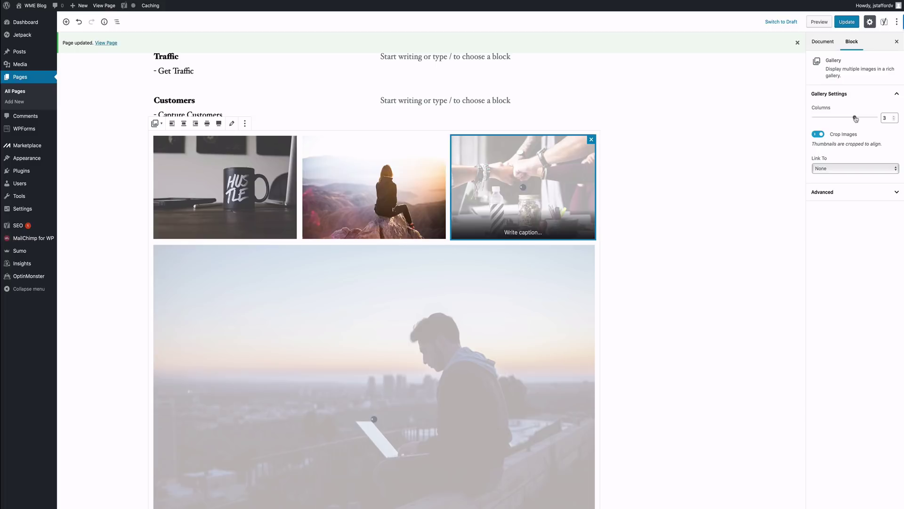
pyautogui.click(894, 120)
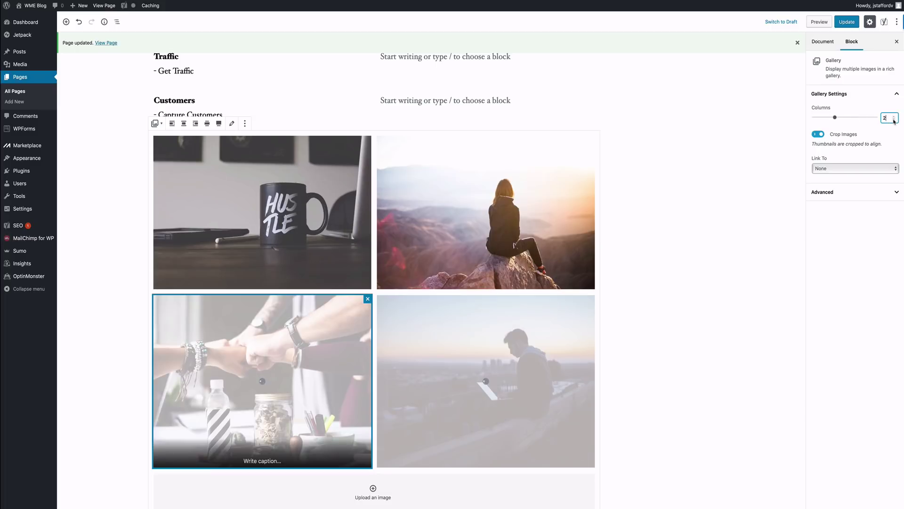
pyautogui.click(894, 121)
pyautogui.click(894, 117)
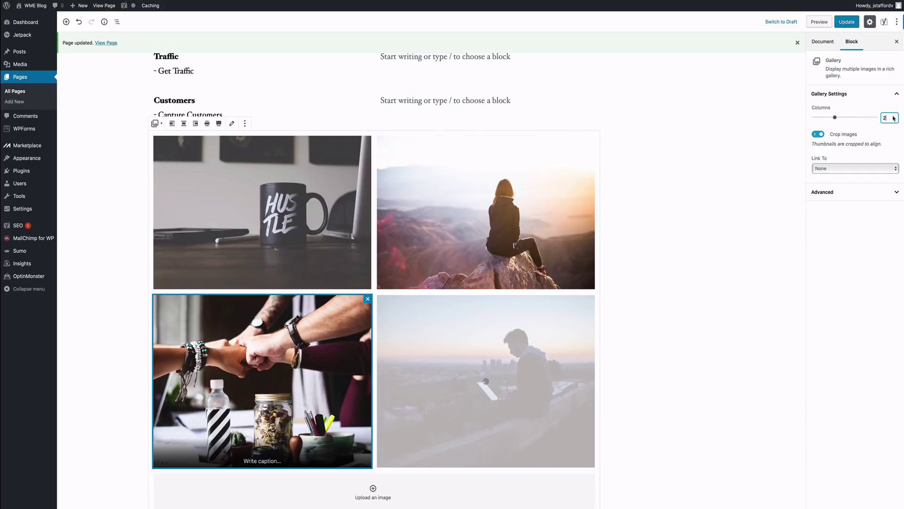
pyautogui.click(894, 117)
pyautogui.click(894, 117)
pyautogui.click(894, 120)
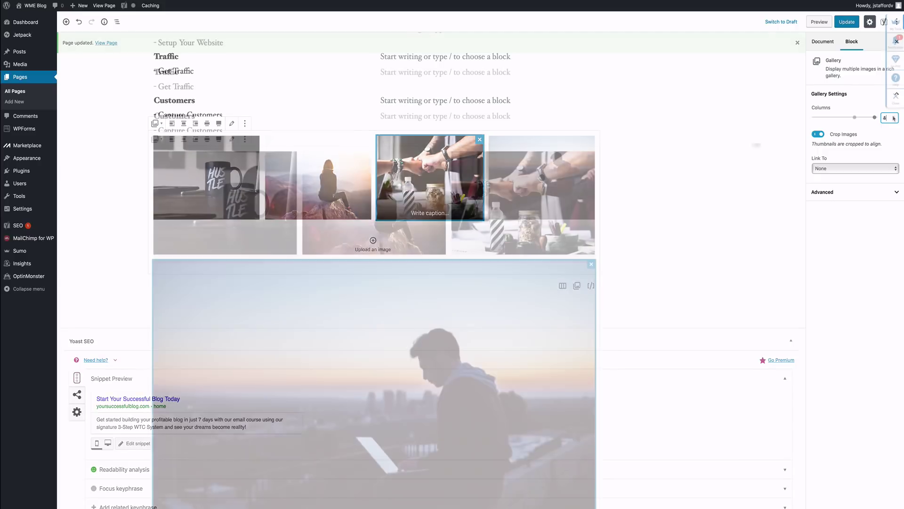
pyautogui.click(895, 117)
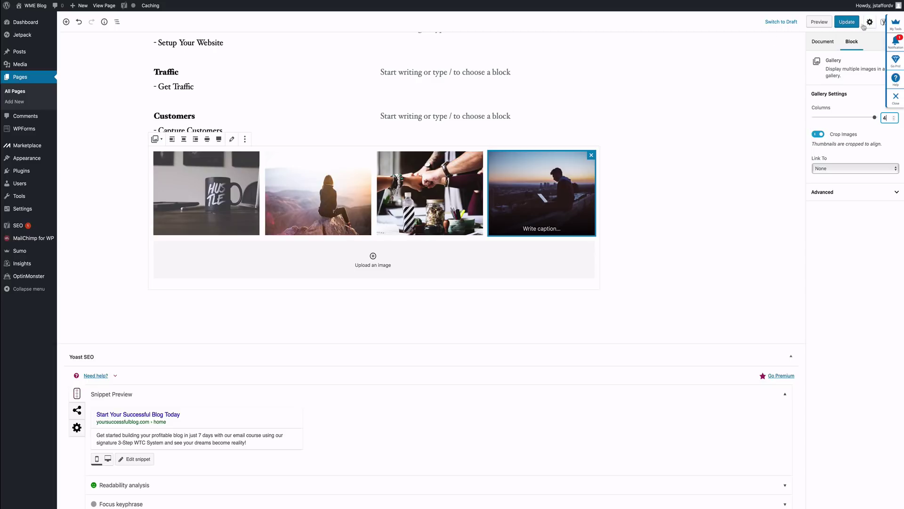
# Step: Update the page, check the four-image gallery row on the live Welcome page, then resume editing
pyautogui.click(847, 22)
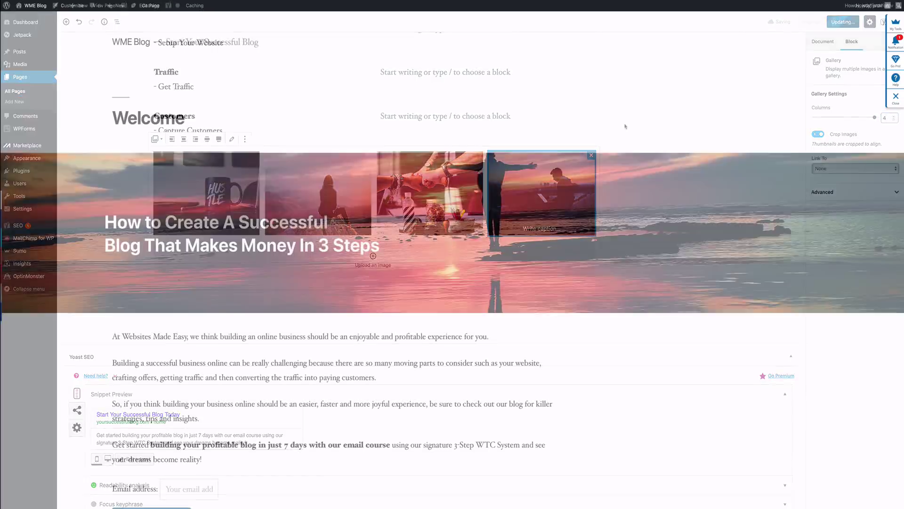
pyautogui.scroll(-7, 452, 259)
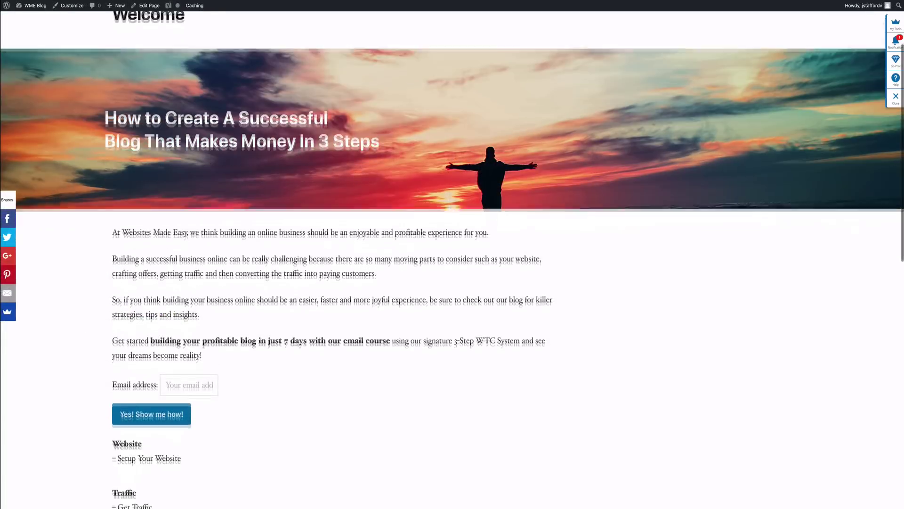
pyautogui.scroll(-2, 452, 259)
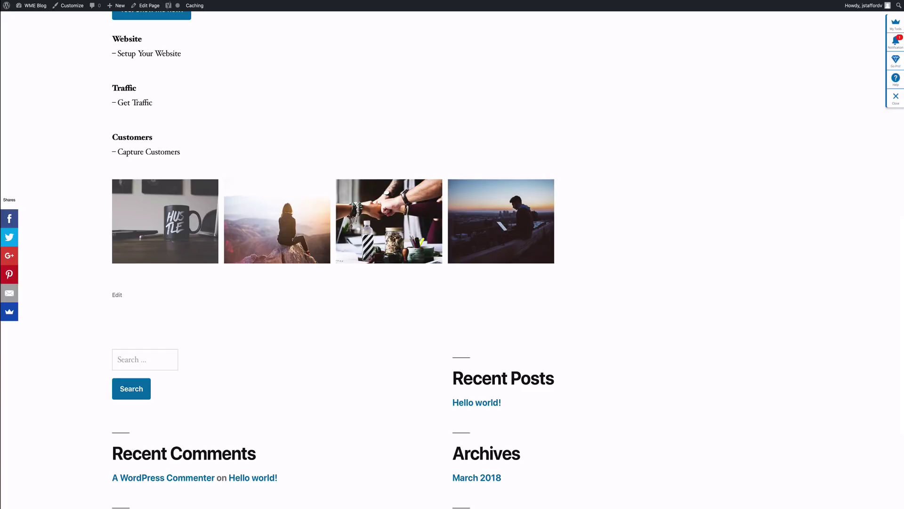
pyautogui.scroll(4, 452, 259)
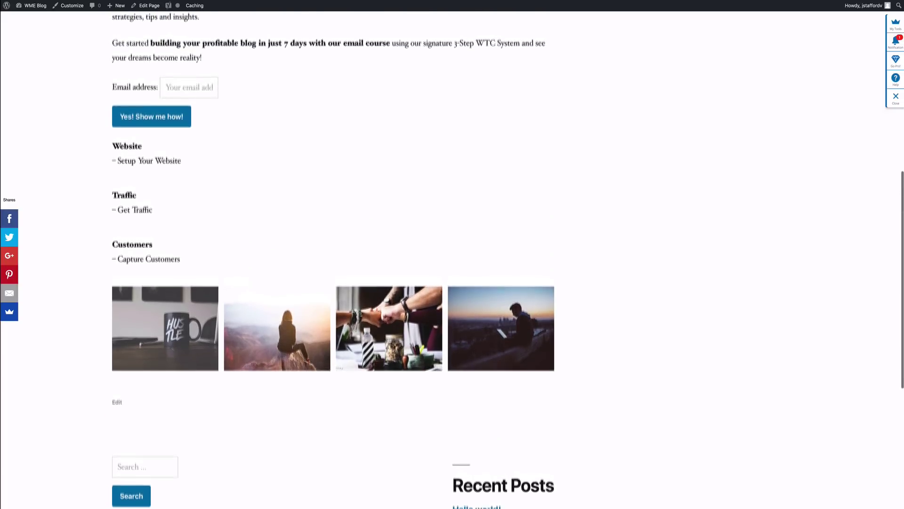
pyautogui.scroll(2, 282, 88)
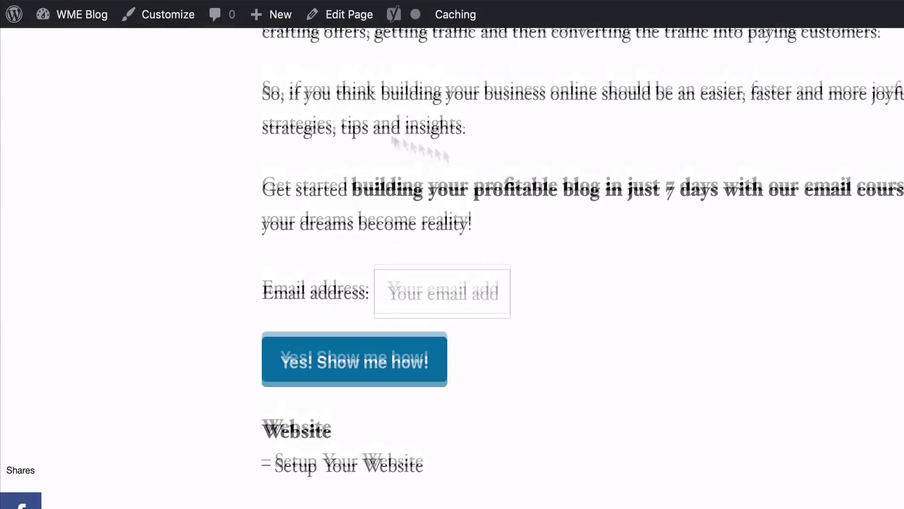
pyautogui.click(365, 21)
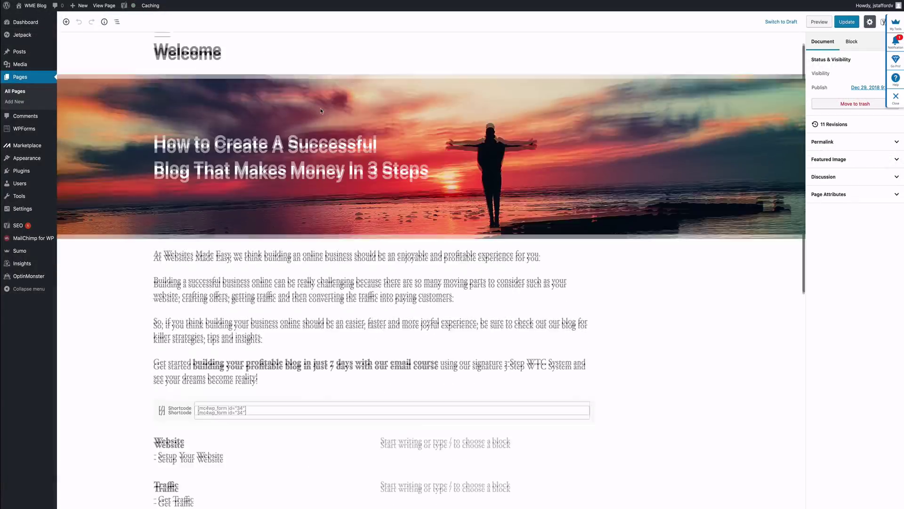
pyautogui.scroll(-10, 321, 111)
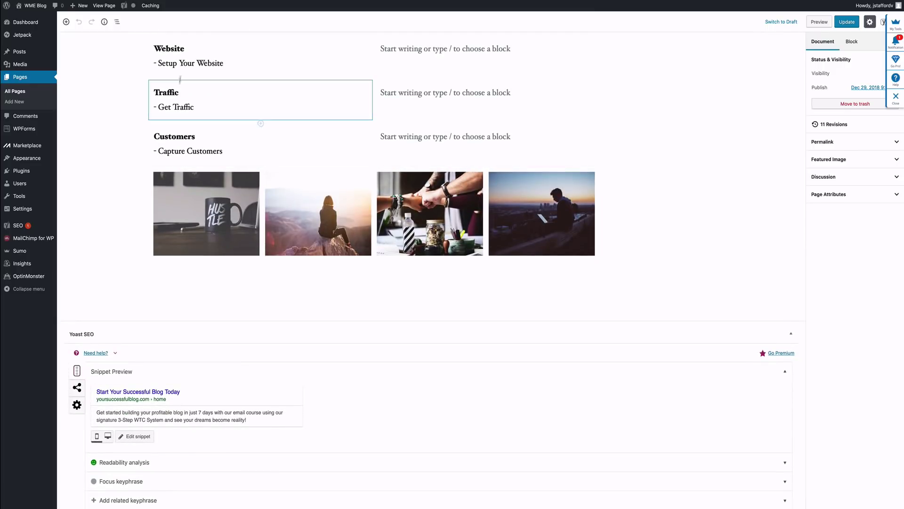
# Step: Add a Heading block below the gallery with the pasted text 'What step do you need help with?'
pyautogui.scroll(2, 183, 92)
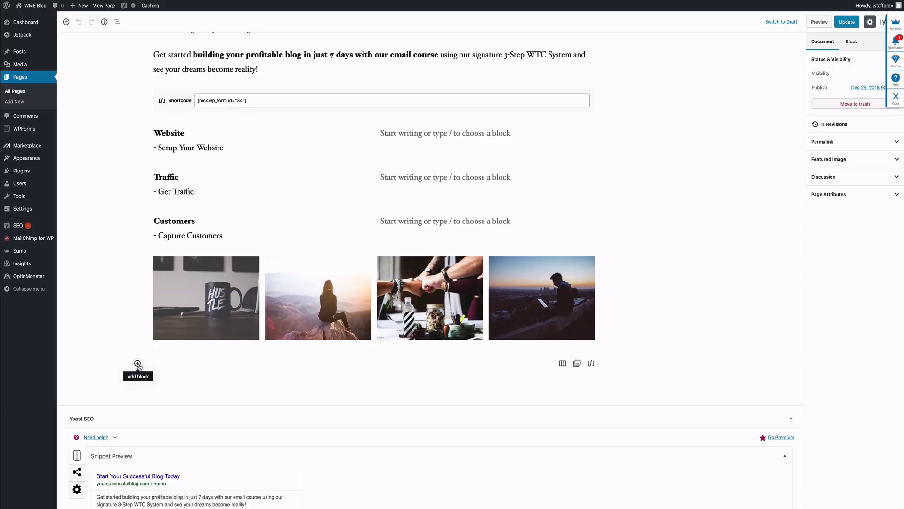
pyautogui.click(138, 363)
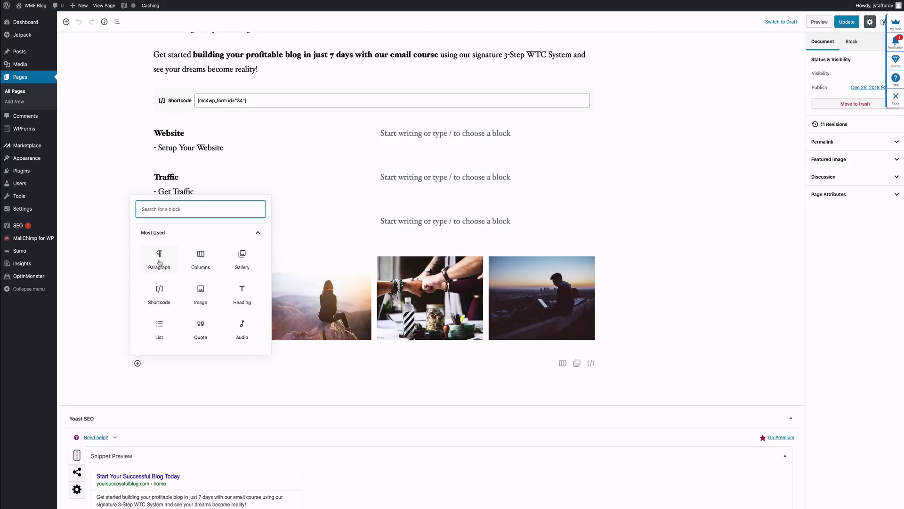
pyautogui.click(243, 299)
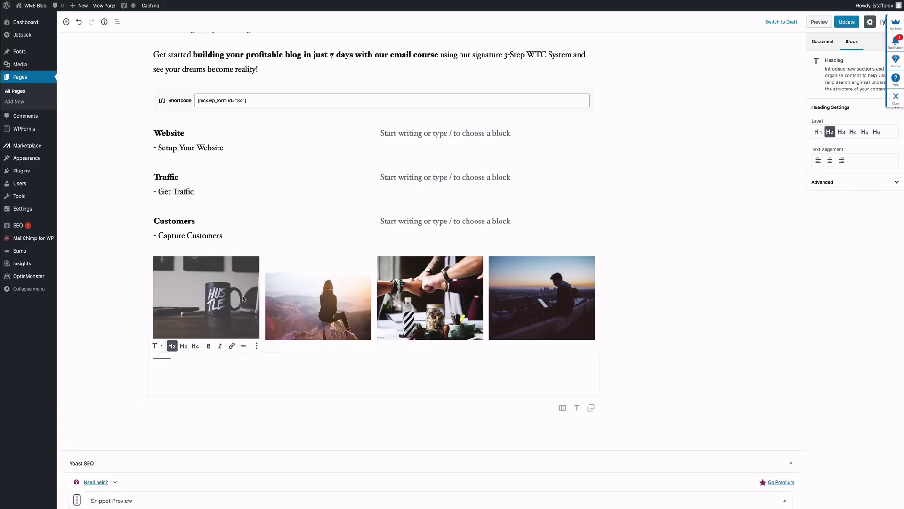
pyautogui.rightClick(190, 372)
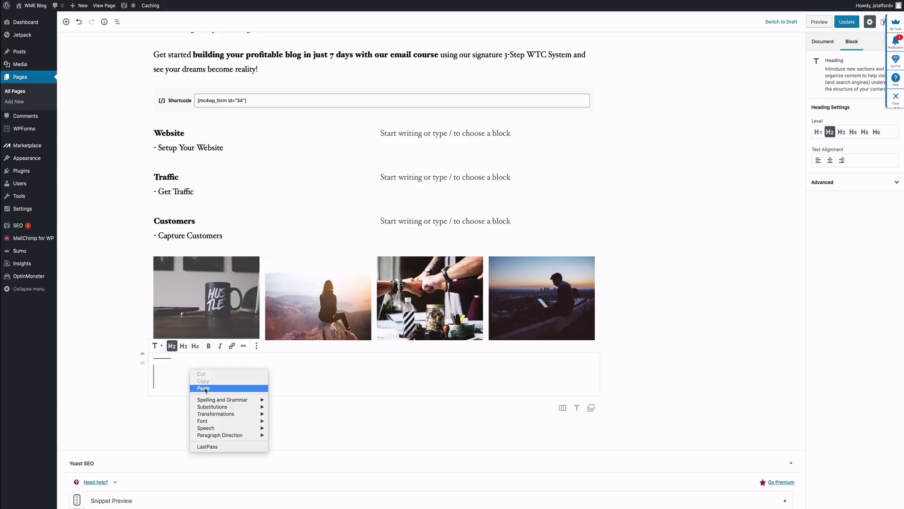
pyautogui.click(204, 387)
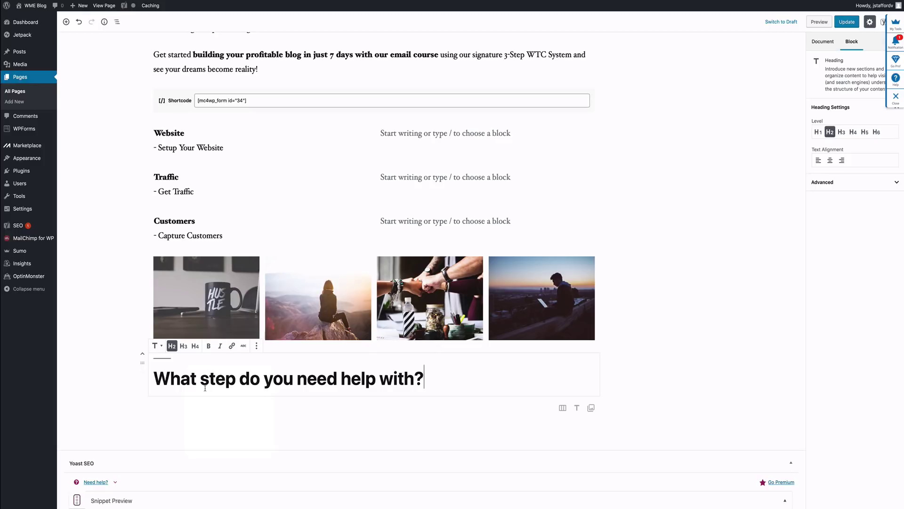
# Step: Move the heading above the Website section, keep it at H2, and save the page
pyautogui.click(143, 354)
pyautogui.click(143, 354)
pyautogui.click(142, 355)
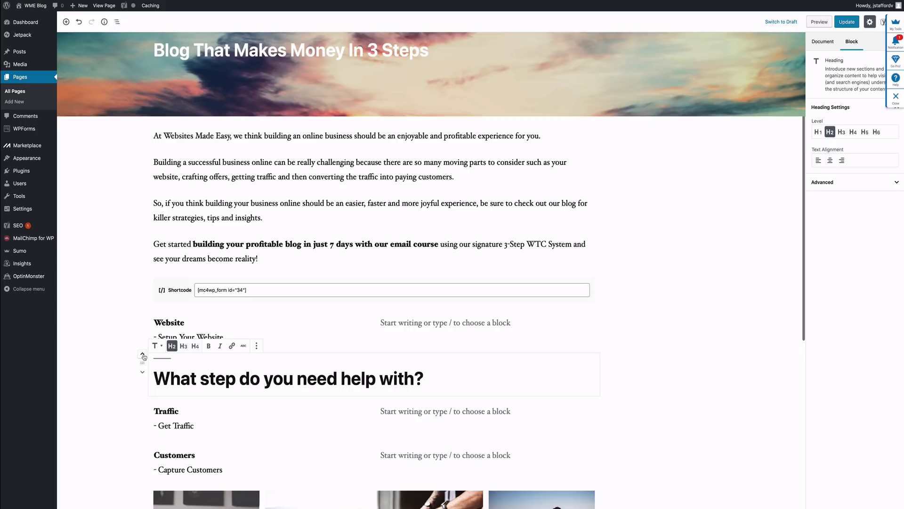
pyautogui.click(143, 355)
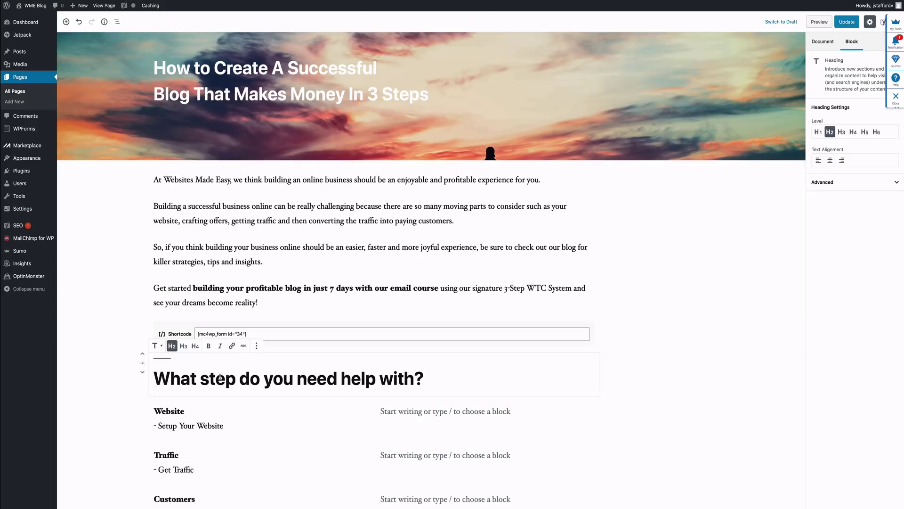
pyautogui.scroll(-6, 129, 400)
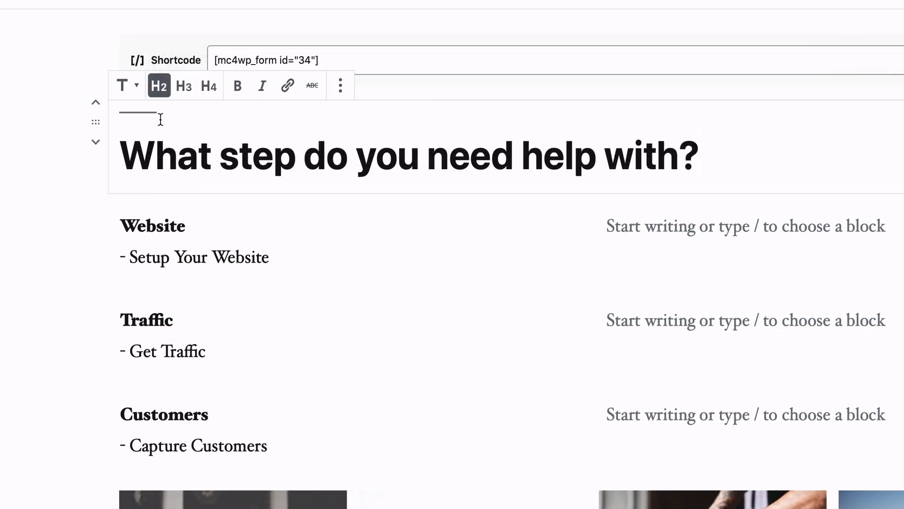
pyautogui.click(184, 92)
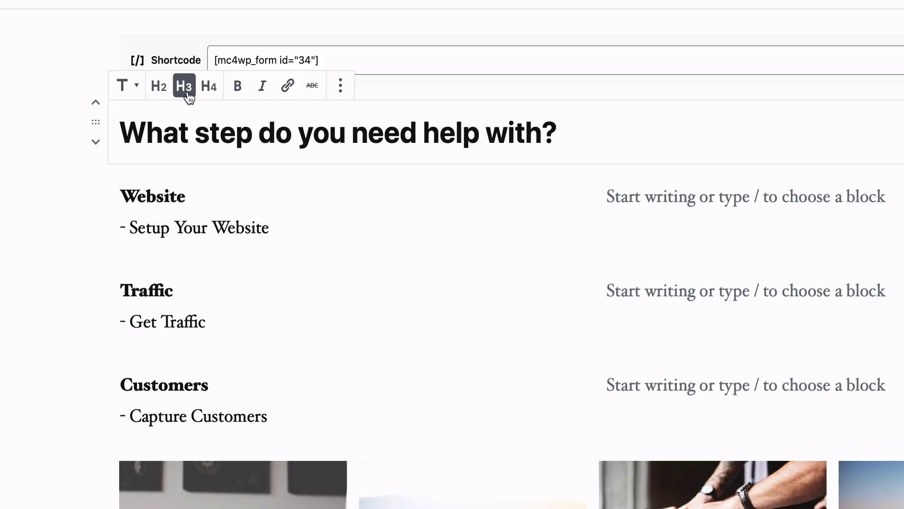
pyautogui.click(162, 92)
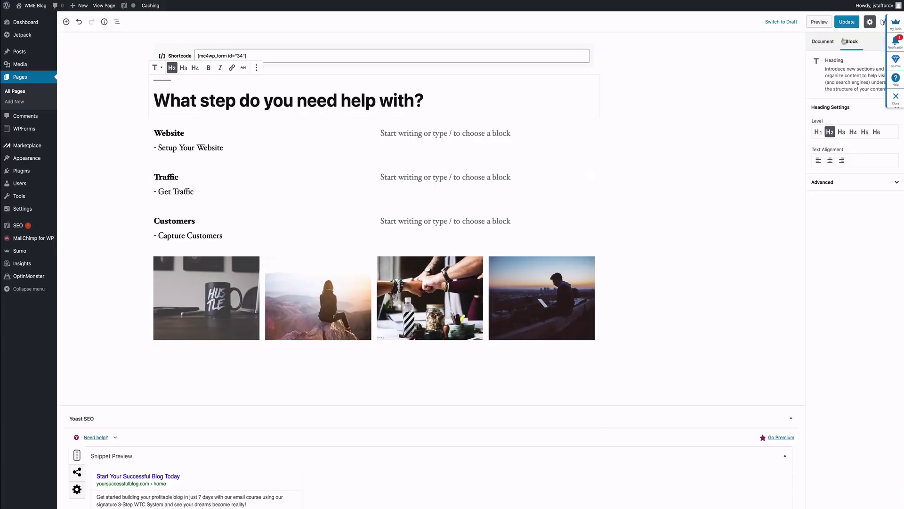
pyautogui.press('super+s')
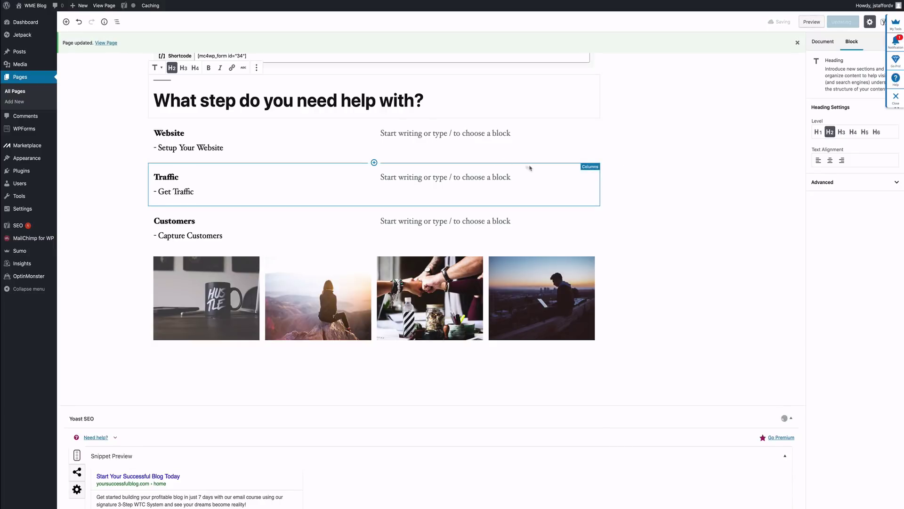
# Step: View the live Welcome page and scroll through it to check the new heading
pyautogui.click(104, 5)
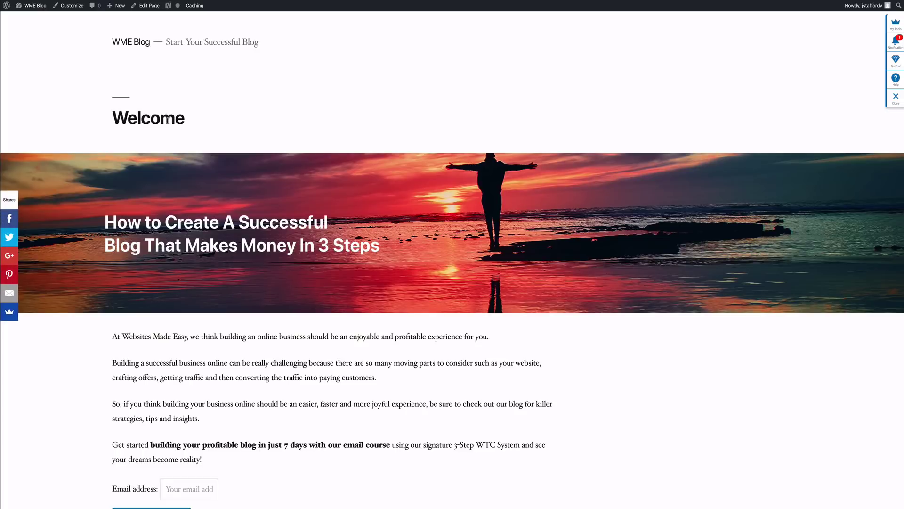
pyautogui.scroll(-6, 168, 120)
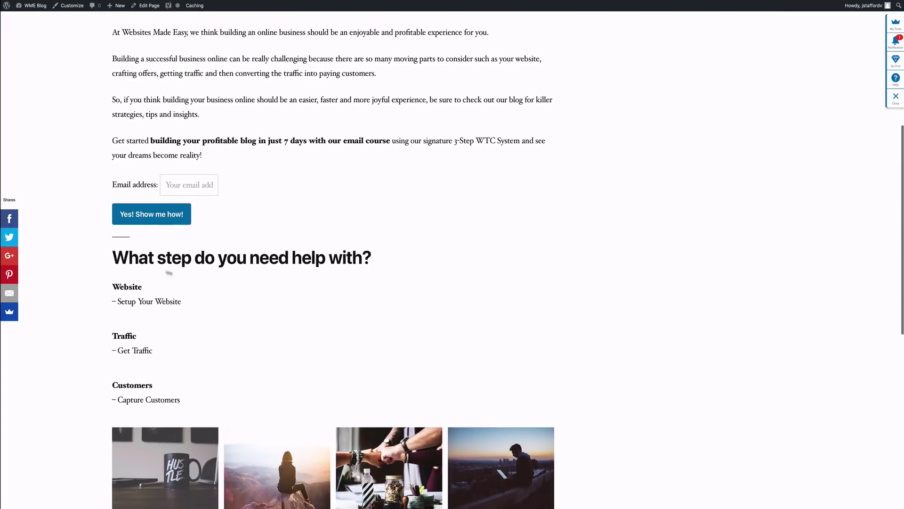
pyautogui.scroll(5, 266, 270)
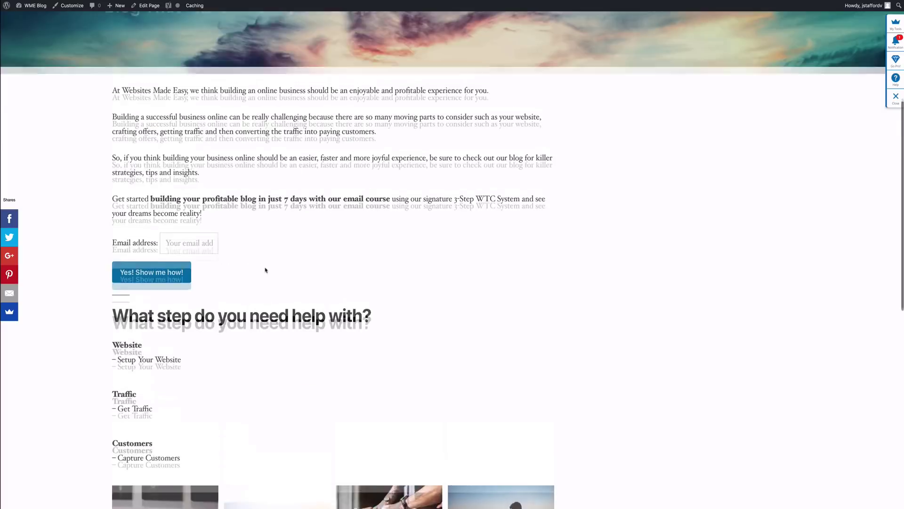
pyautogui.scroll(-4, 258, 265)
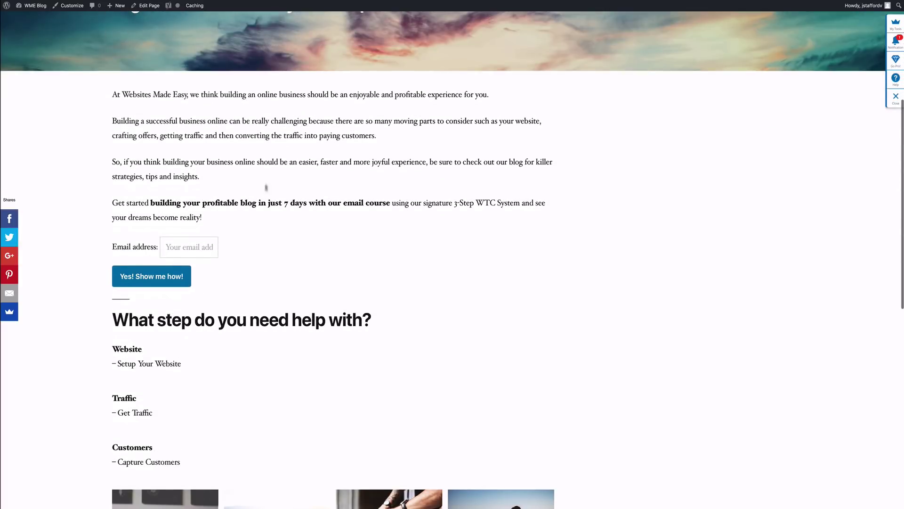
pyautogui.scroll(-4, 266, 179)
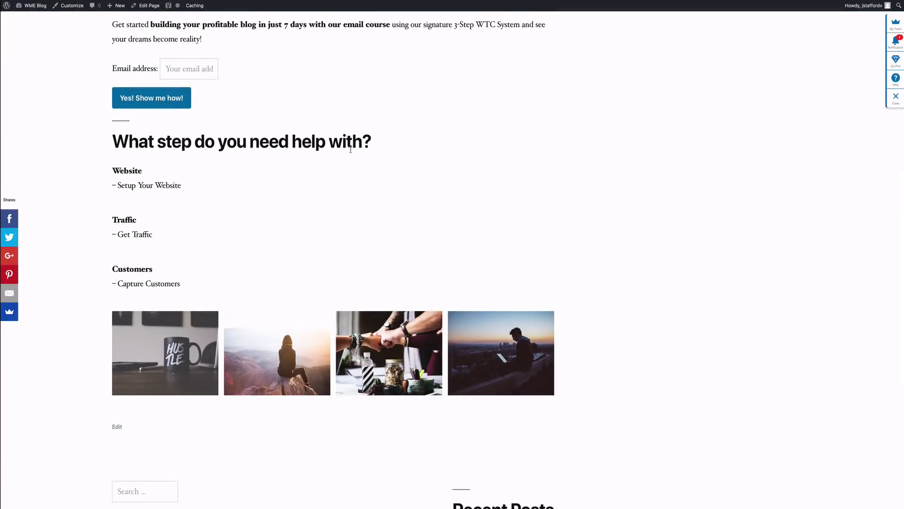
pyautogui.scroll(-7, 313, 163)
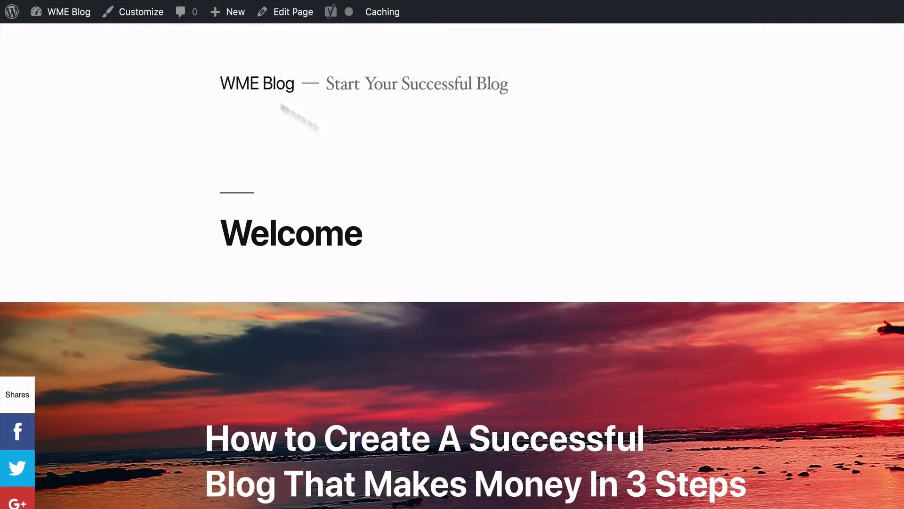
# Step: Back in the editor, add a heading below the gallery with the pasted broke-to-six-figure-business headline
pyautogui.click(282, 12)
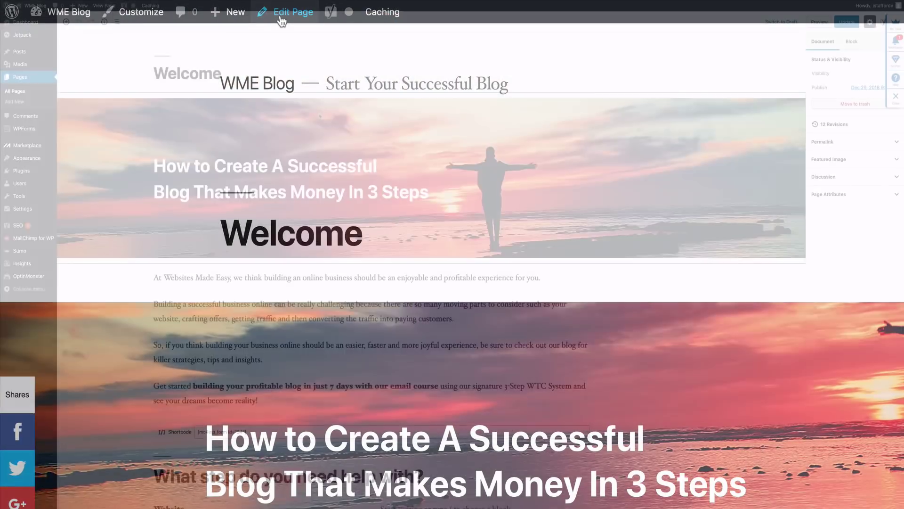
pyautogui.scroll(-7, 320, 116)
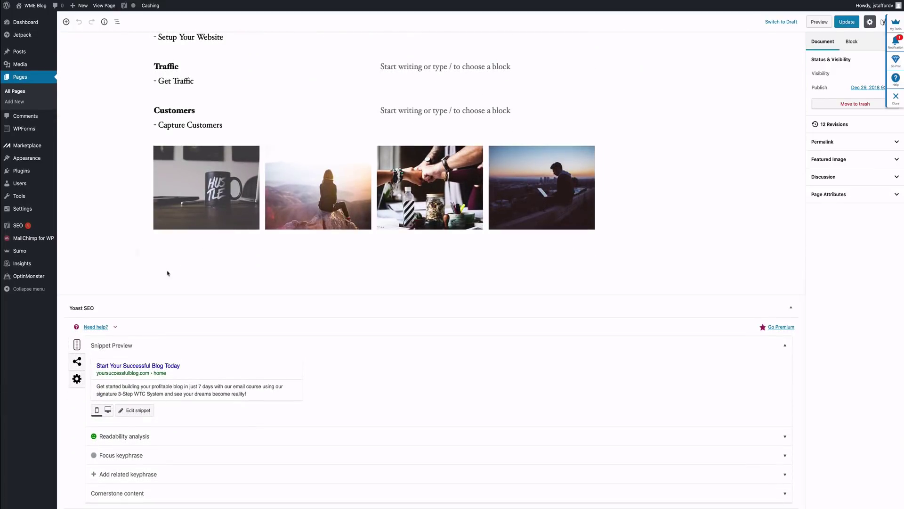
pyautogui.click(137, 253)
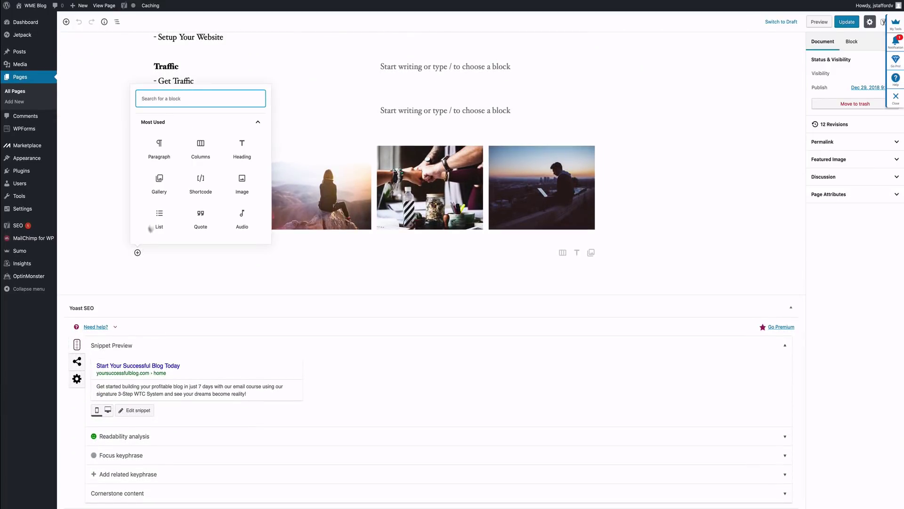
pyautogui.click(243, 148)
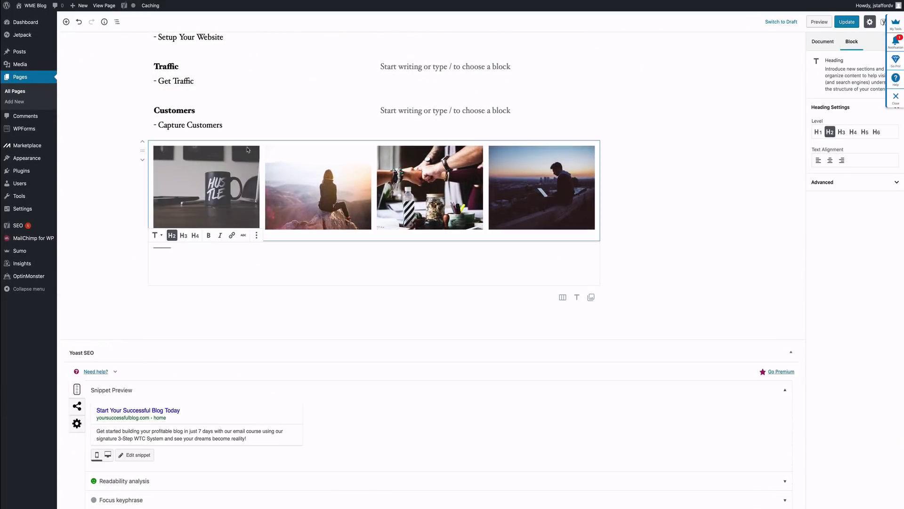
pyautogui.rightClick(183, 264)
pyautogui.click(204, 283)
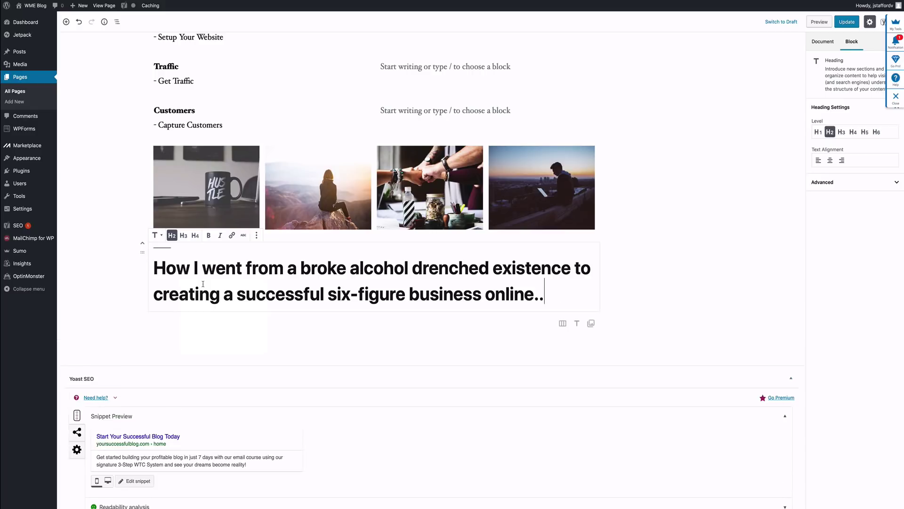
pyautogui.scroll(-1, 419, 292)
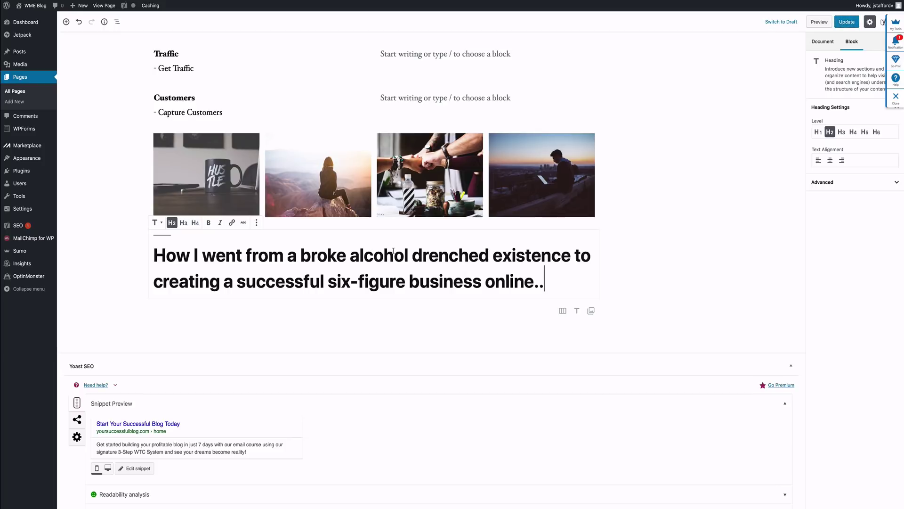
# Step: Add a Paragraph block beneath that heading and paste in the story text
pyautogui.click(403, 315)
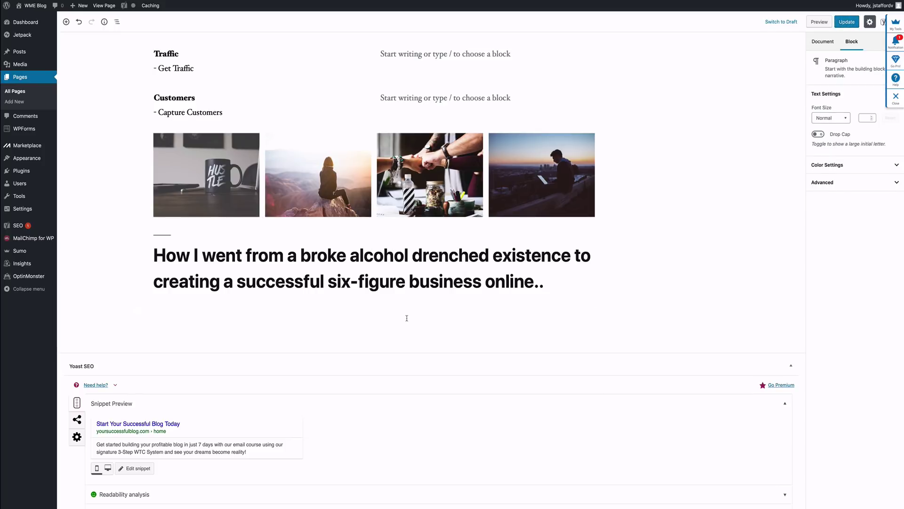
pyautogui.scroll(-4, 330, 292)
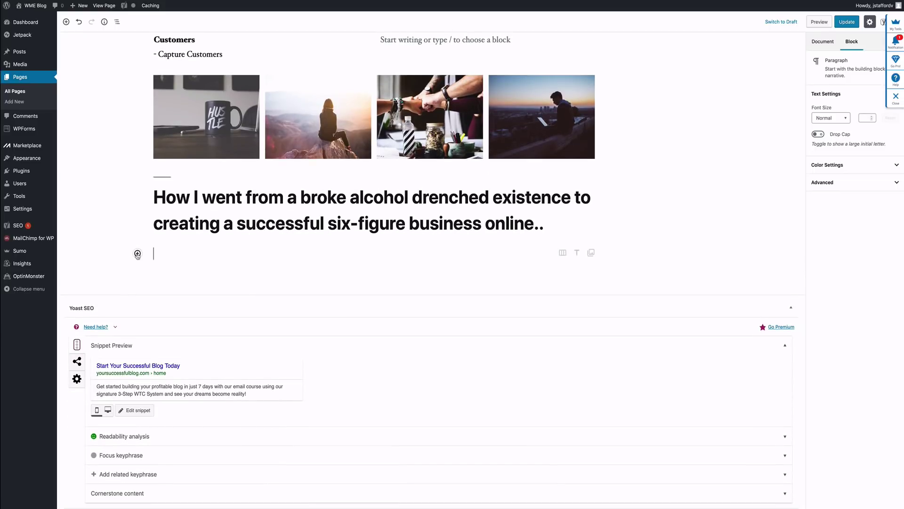
pyautogui.click(137, 253)
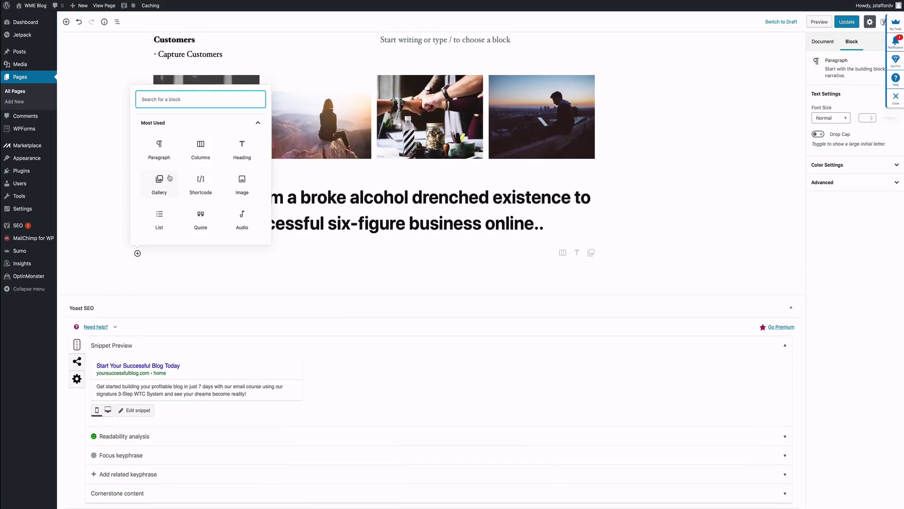
pyautogui.click(165, 153)
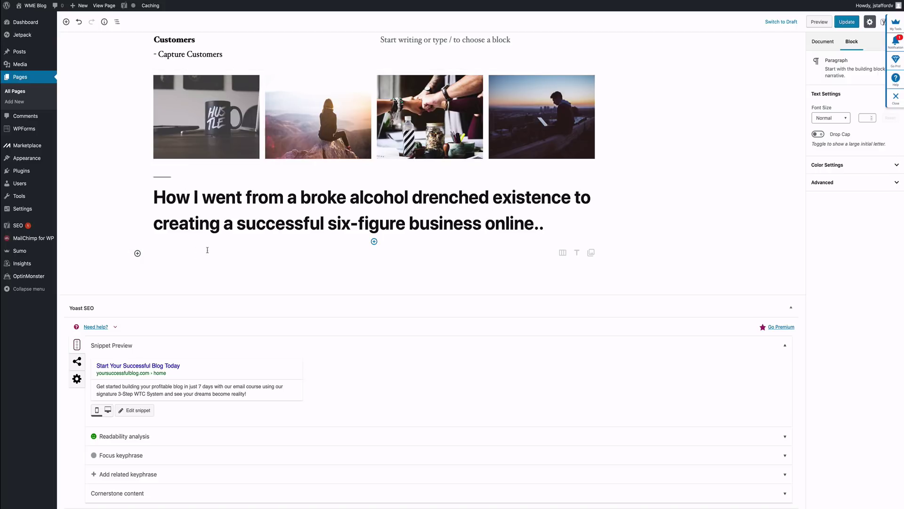
pyautogui.rightClick(192, 253)
pyautogui.click(211, 272)
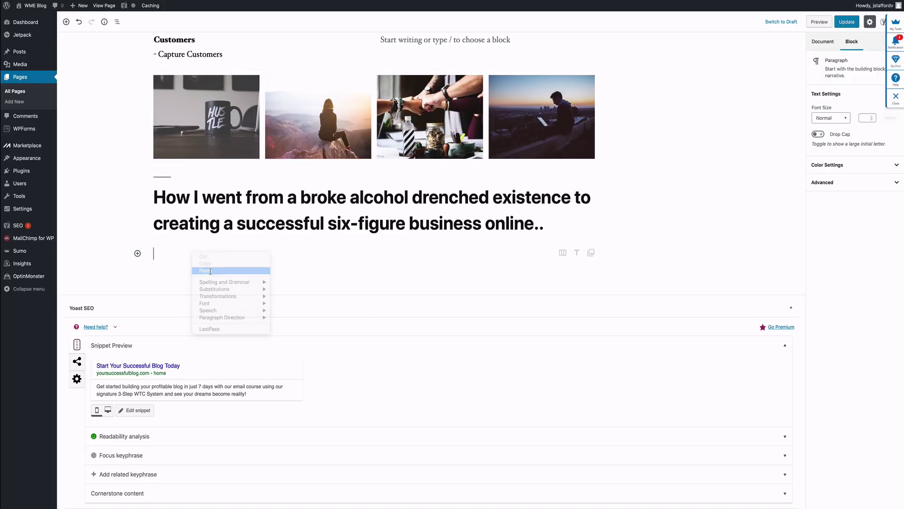
pyautogui.scroll(-6, 211, 274)
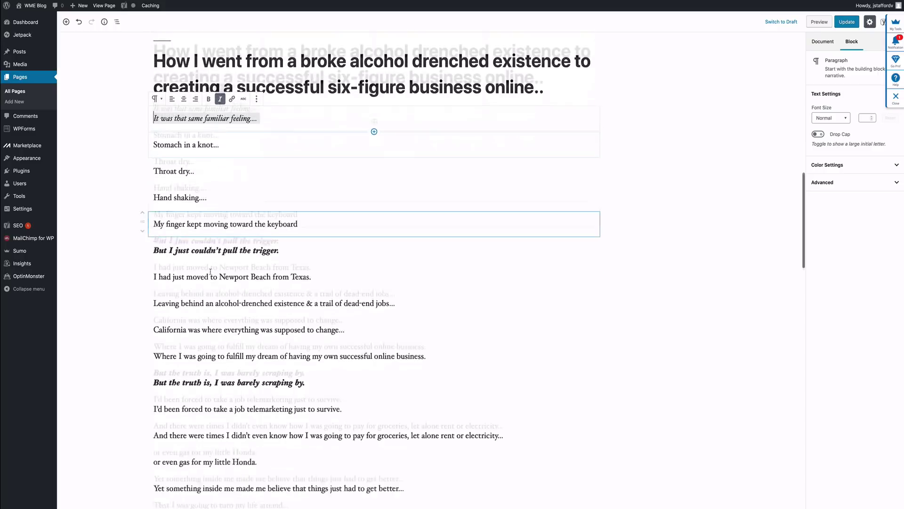
pyautogui.scroll(6, 211, 272)
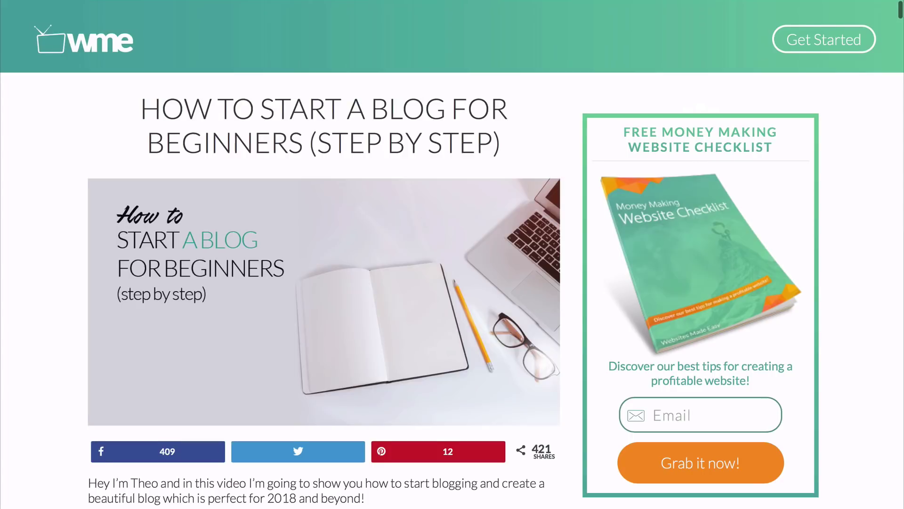
# Step: Scroll down the How To Start A Blog For Beginners article to the 'Download the resources here' section
pyautogui.scroll(-6, 452, 254)
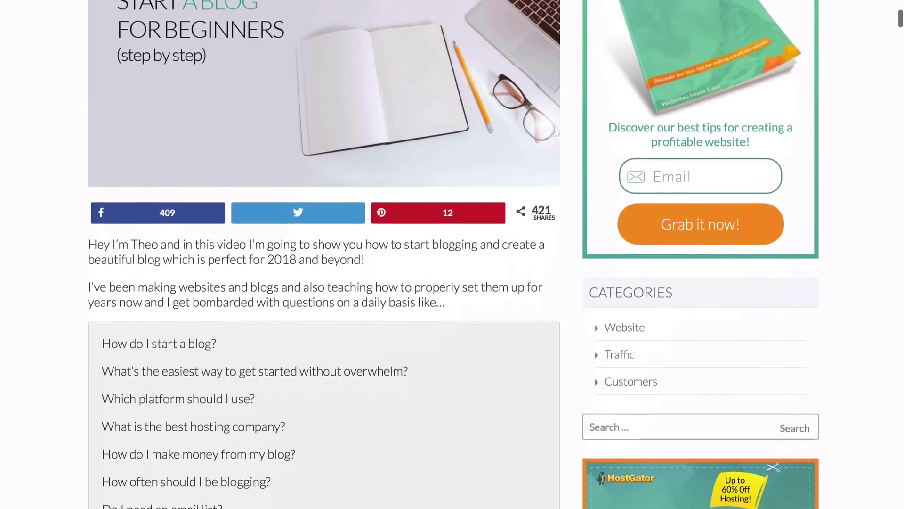
pyautogui.scroll(-3, 452, 254)
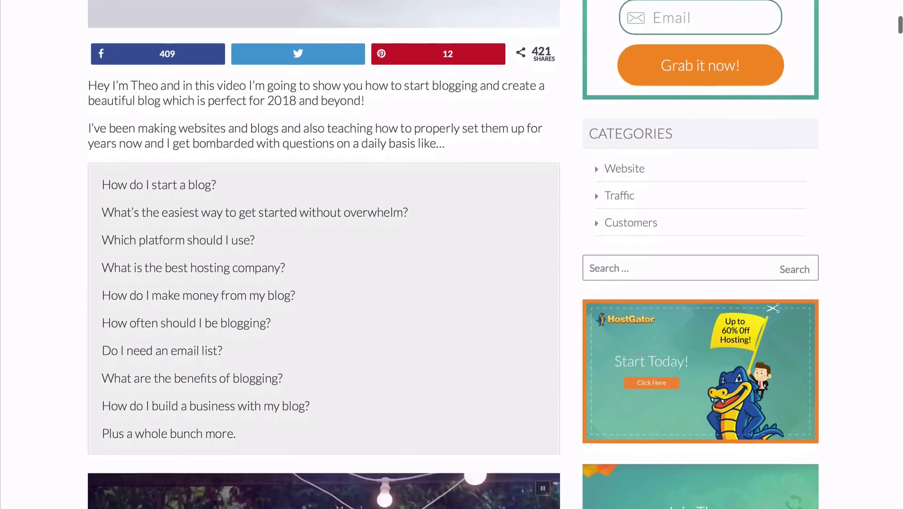
pyautogui.scroll(-6, 452, 254)
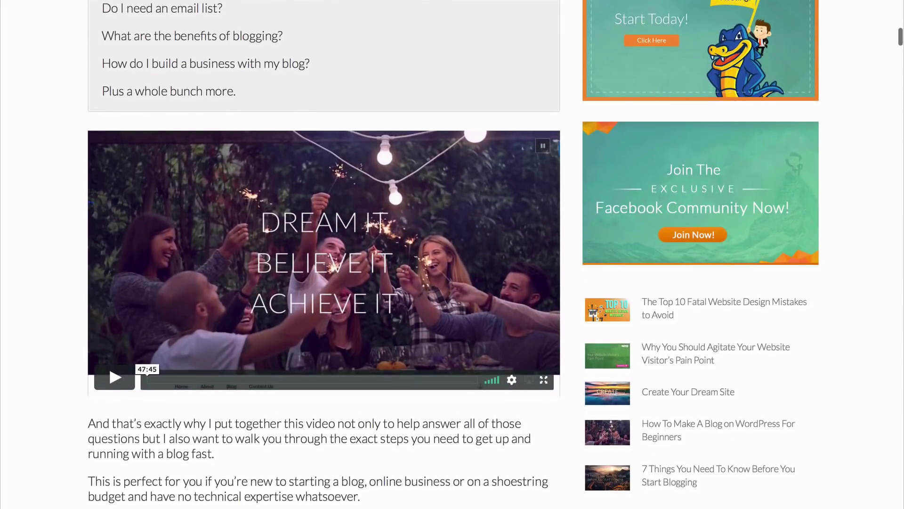
pyautogui.scroll(-1, 452, 255)
pyautogui.scroll(-8, 452, 254)
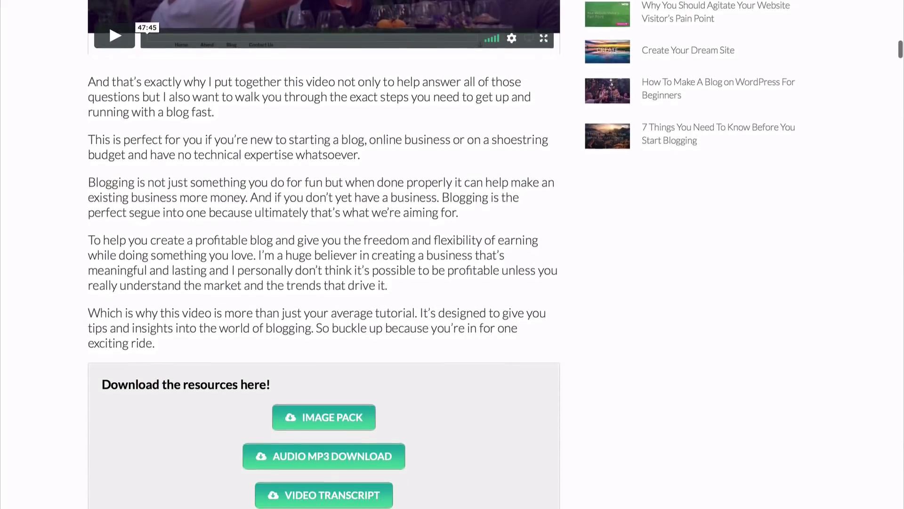
pyautogui.scroll(-3, 324, 254)
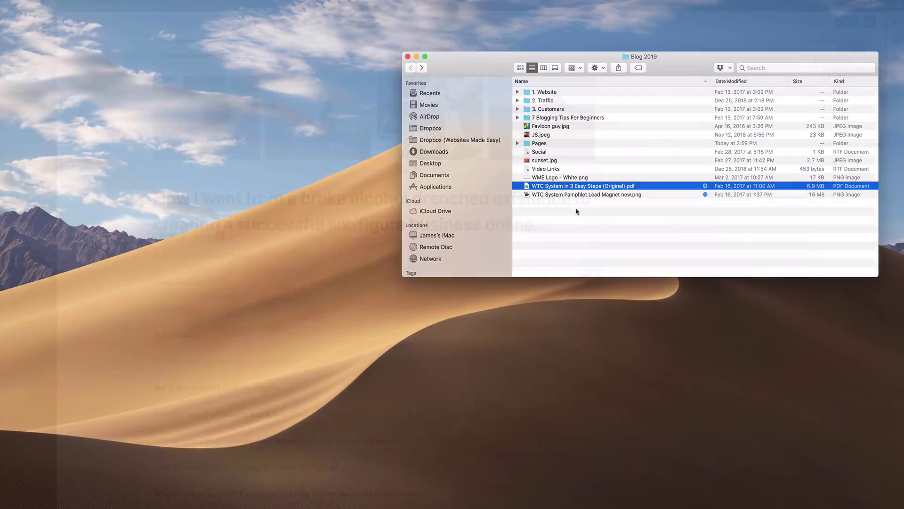
pyautogui.click(575, 210)
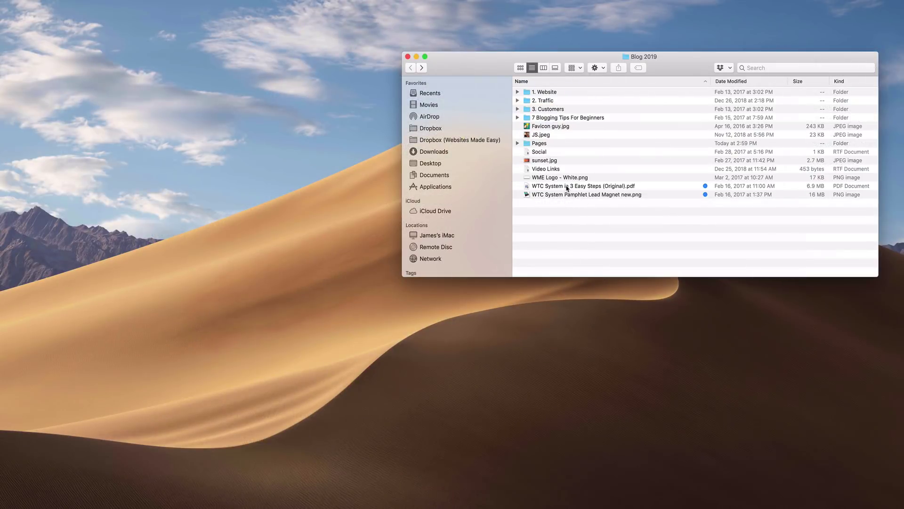
pyautogui.doubleClick(567, 187)
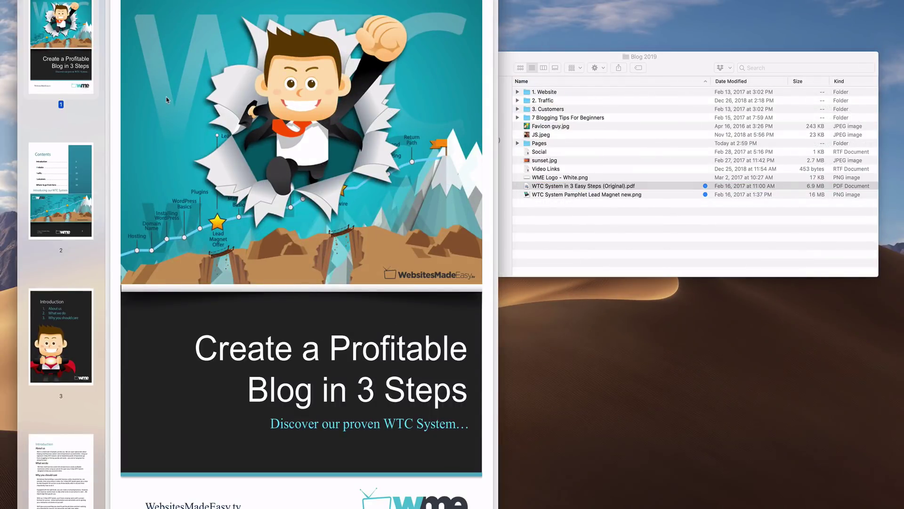
pyautogui.scroll(-10, 167, 100)
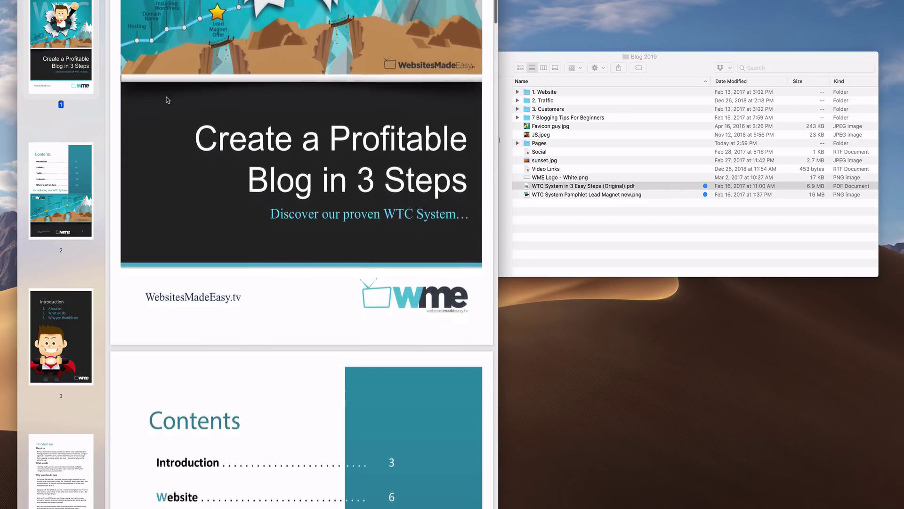
pyautogui.scroll(-12, 166, 99)
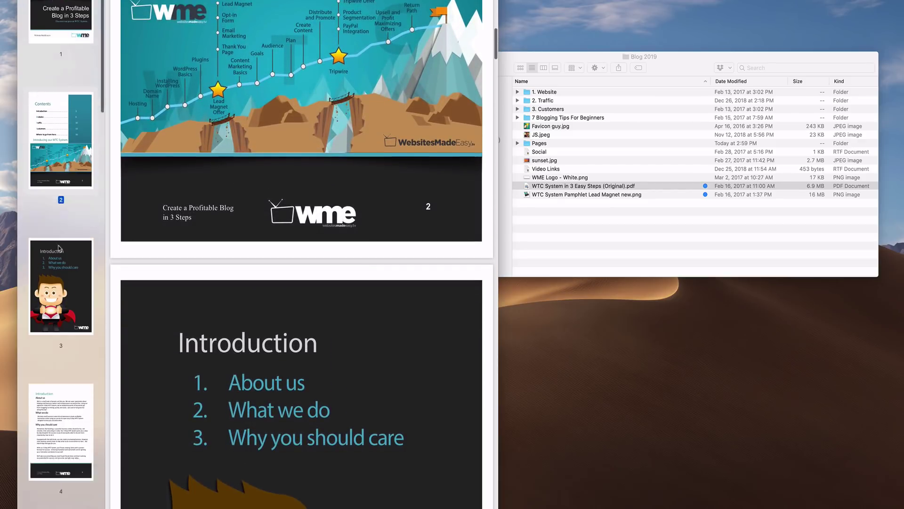
pyautogui.scroll(-10, 61, 246)
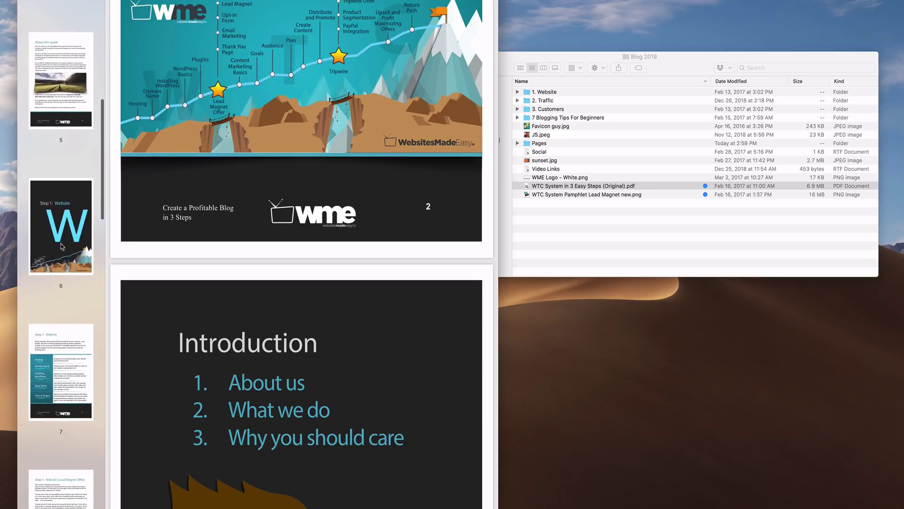
pyautogui.scroll(14, 63, 246)
pyautogui.click(60, 52)
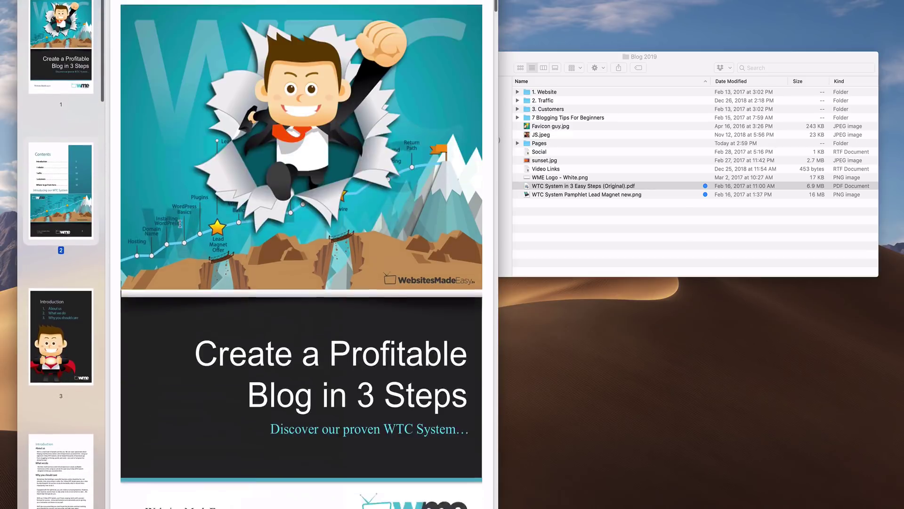
pyautogui.scroll(-1, 302, 254)
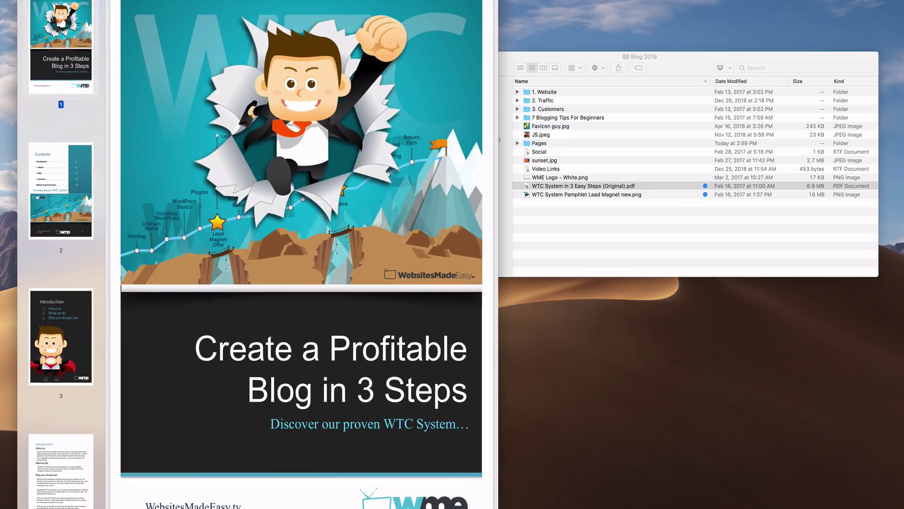
pyautogui.press('super+w')
pyautogui.doubleClick(582, 195)
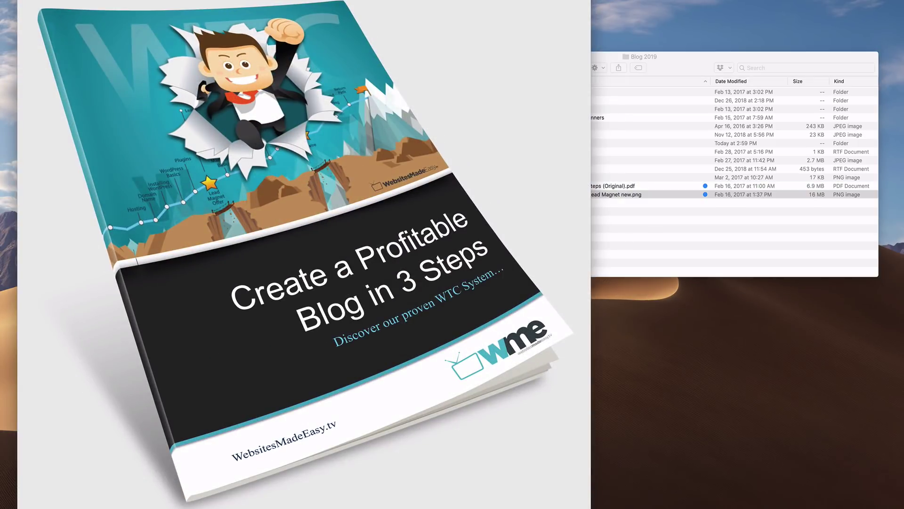
pyautogui.press('super+w')
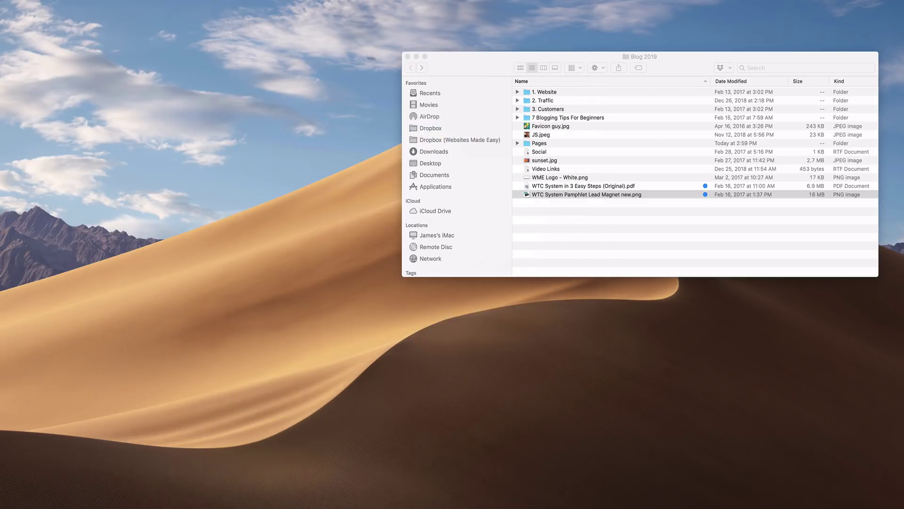
# Step: Close the Blog 2019 folder window and update the Welcome page with the latest story edits
pyautogui.click(408, 57)
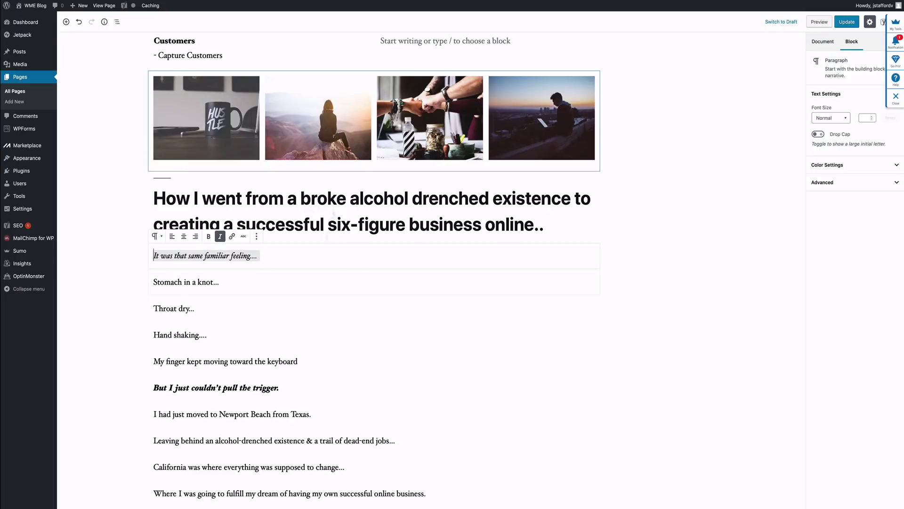
pyautogui.scroll(-15, 328, 379)
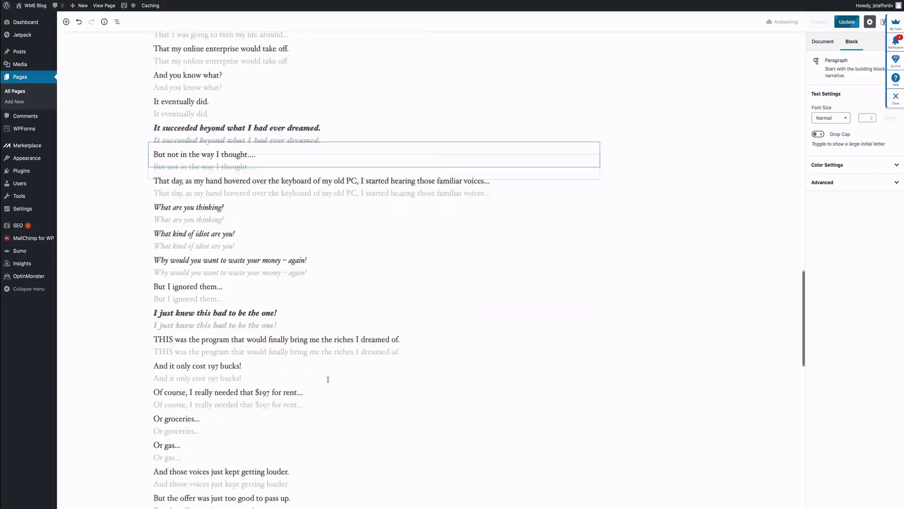
pyautogui.scroll(-10, 328, 379)
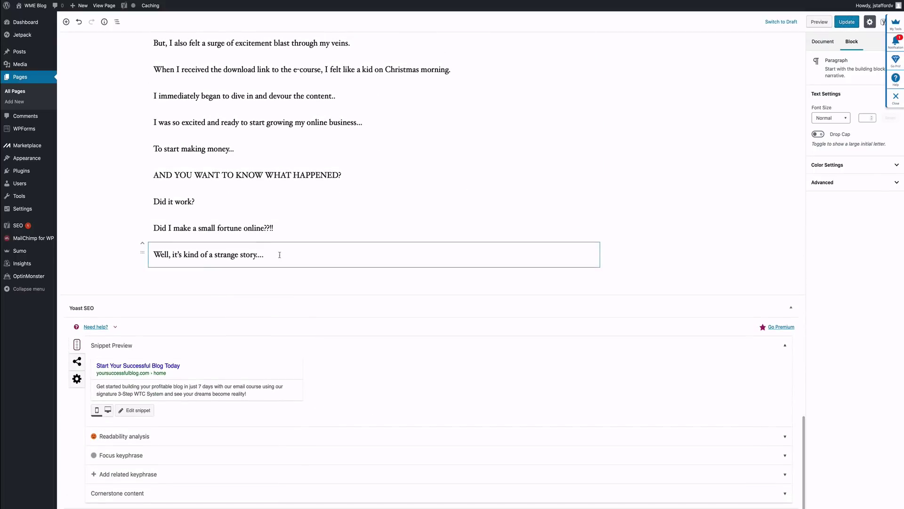
pyautogui.click(254, 272)
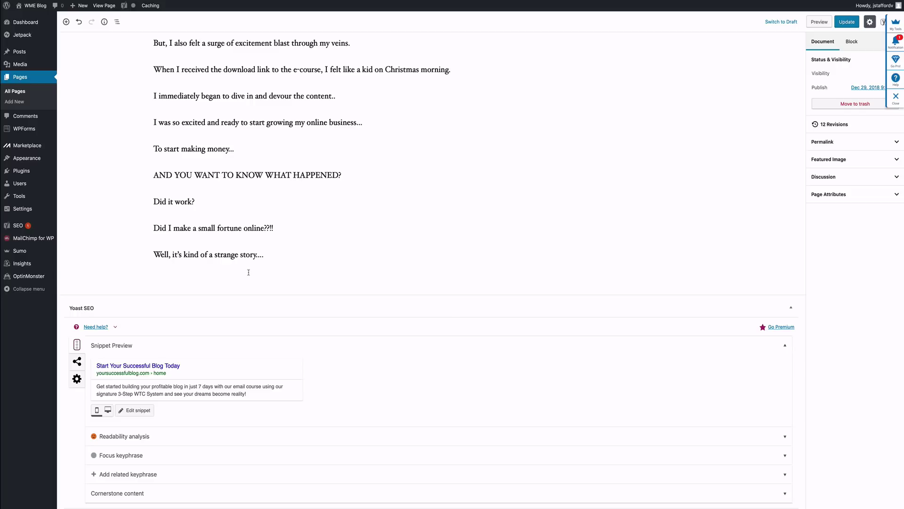
pyautogui.click(849, 21)
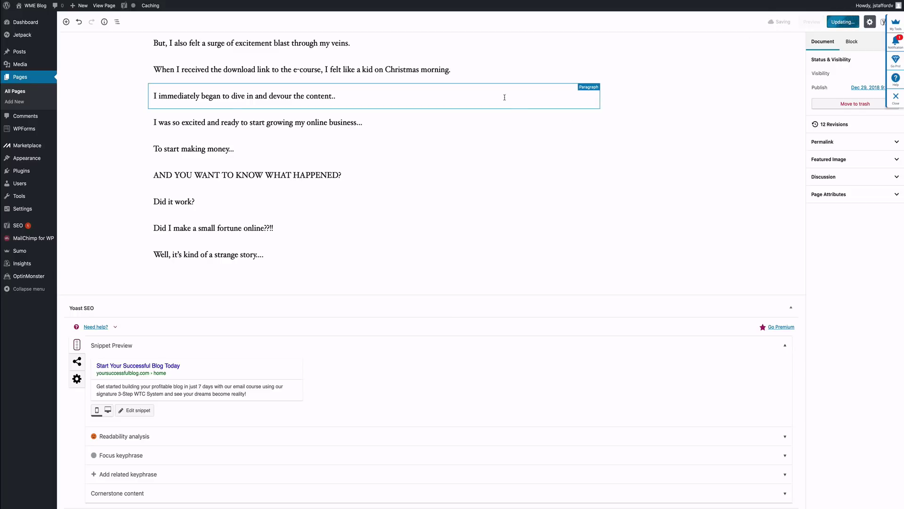
pyautogui.moveTo(30, 149)
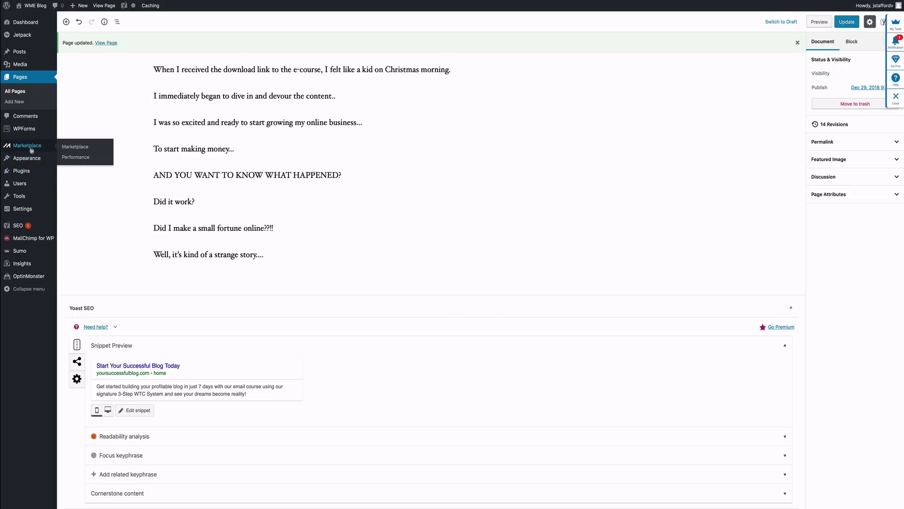
pyautogui.moveTo(28, 173)
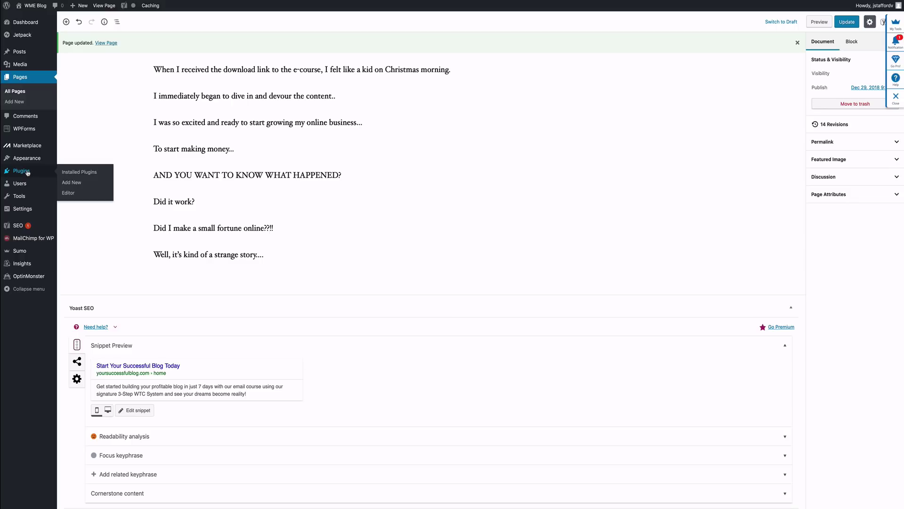
pyautogui.moveTo(20, 239)
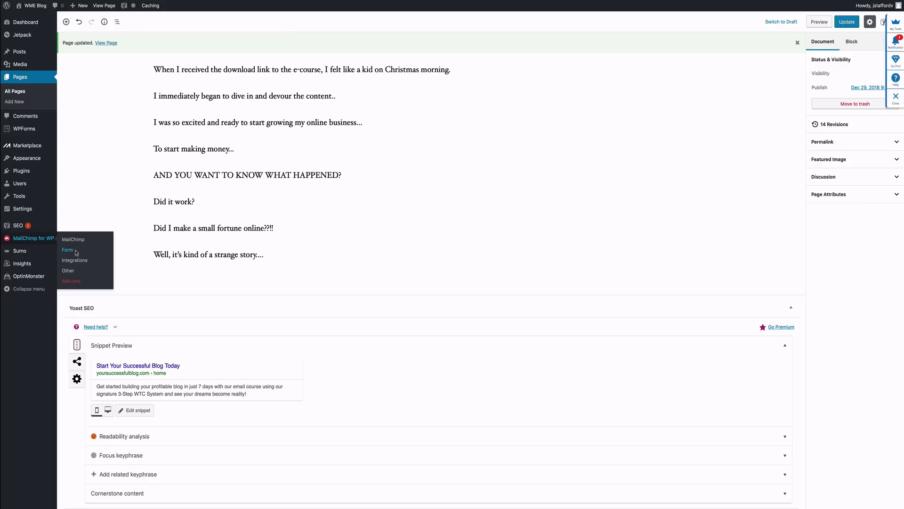
# Step: Copy the signup form's shortcode from the MailChimp for WP Form screen
pyautogui.click(76, 252)
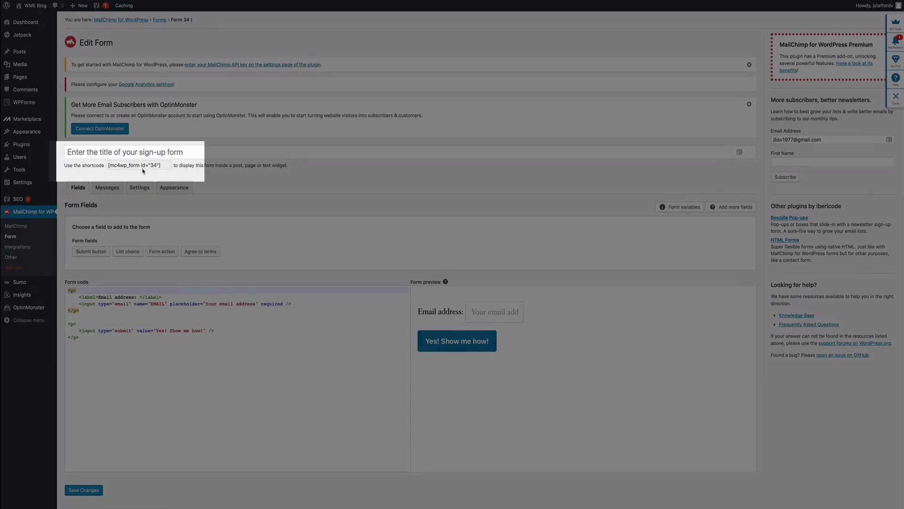
pyautogui.click(141, 165)
pyautogui.rightClick(144, 165)
pyautogui.click(158, 195)
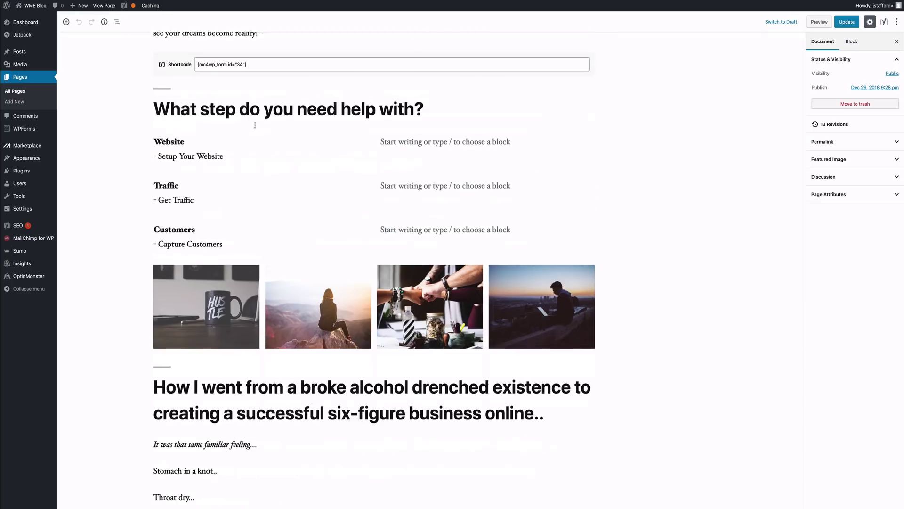
# Step: Paste [mc4wp_form id="34"] into a new block after the 'strange story....' line
pyautogui.scroll(-20, 252, 124)
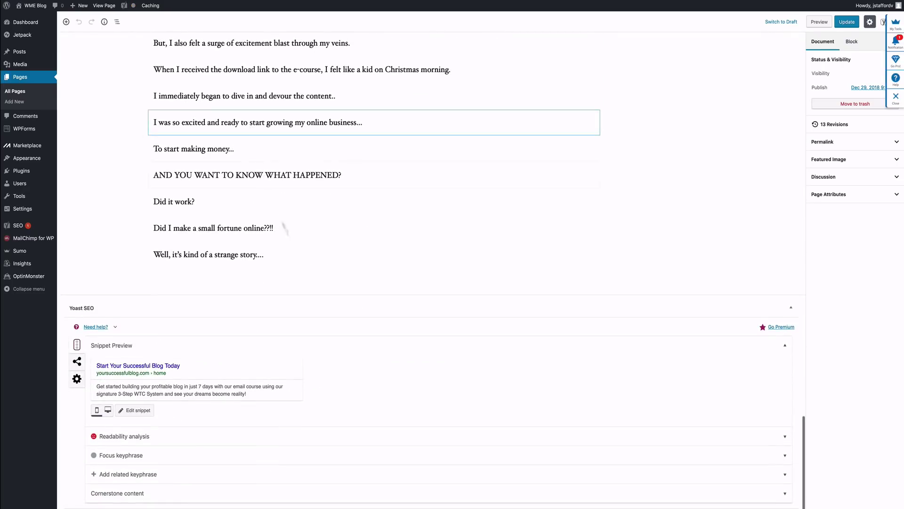
pyautogui.click(179, 278)
pyautogui.rightClick(179, 272)
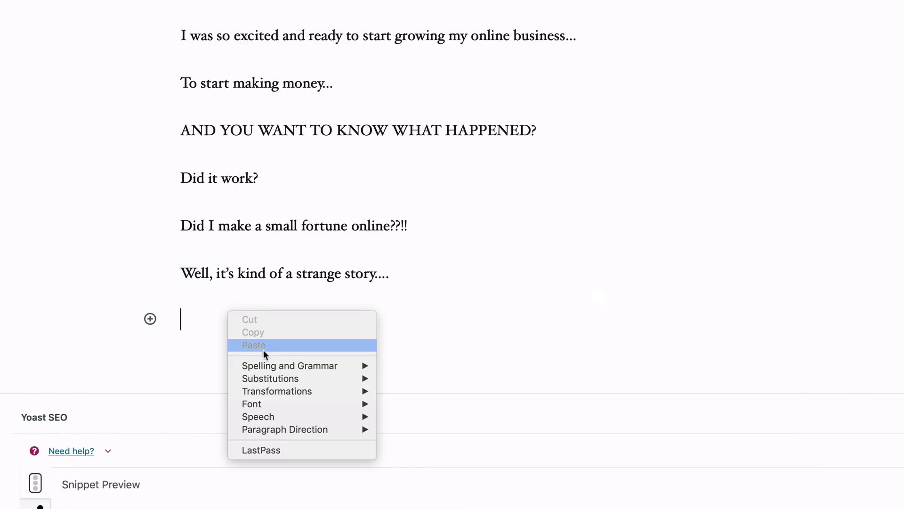
pyautogui.click(264, 347)
pyautogui.click(268, 369)
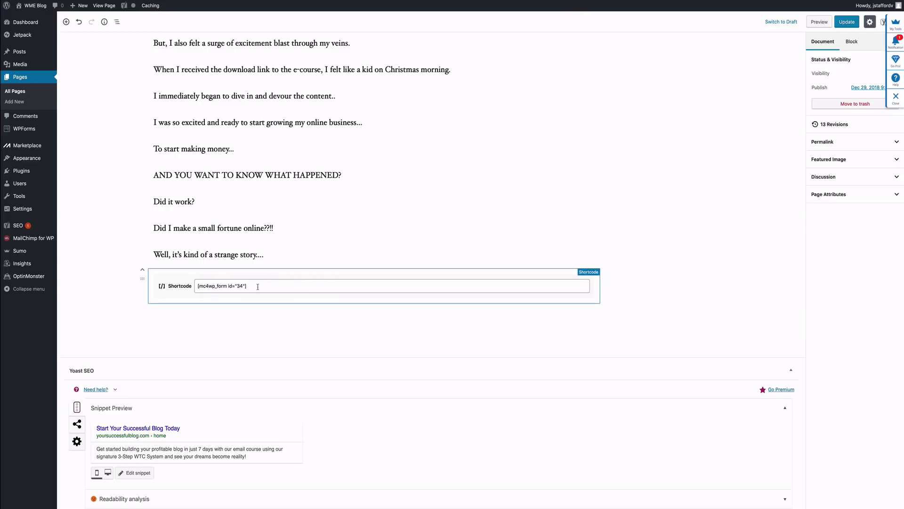
pyautogui.scroll(6, 258, 286)
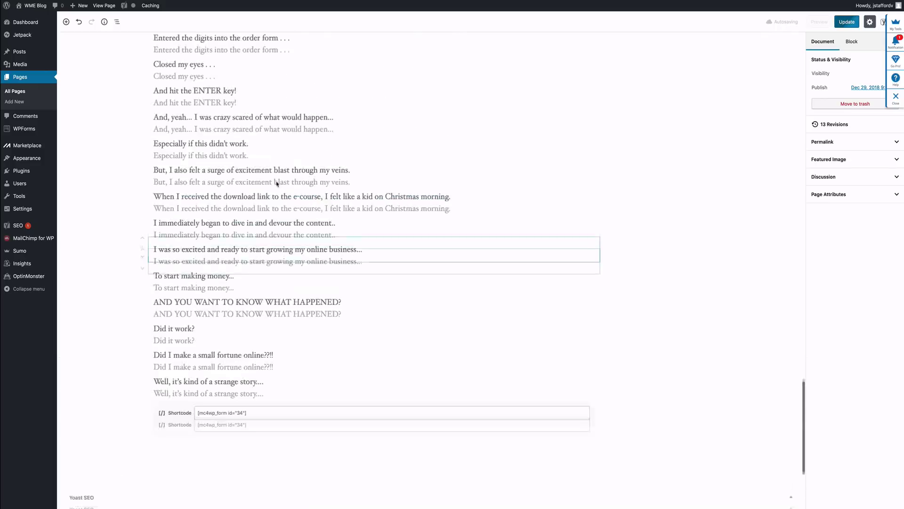
pyautogui.scroll(-2, 276, 180)
pyautogui.scroll(-5, 277, 181)
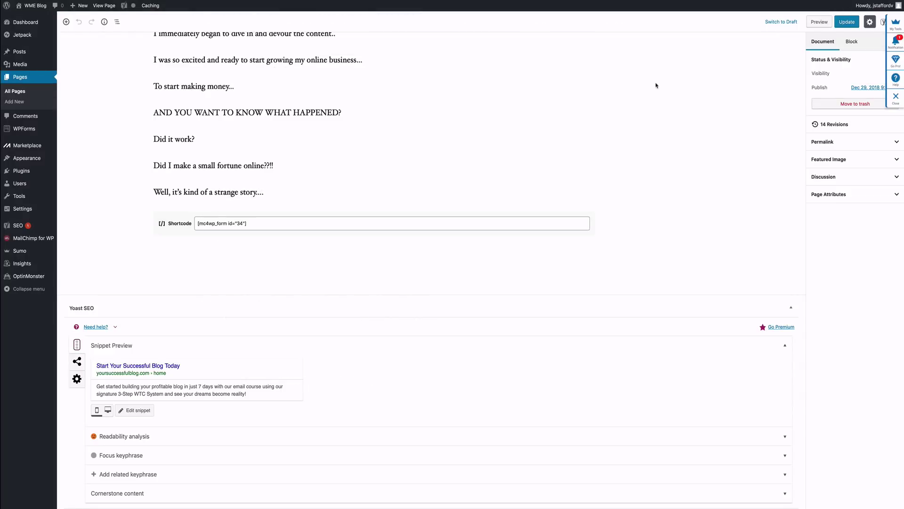
# Step: Update the page, then scroll through the live version to check the signup form, steps and gallery
pyautogui.click(842, 23)
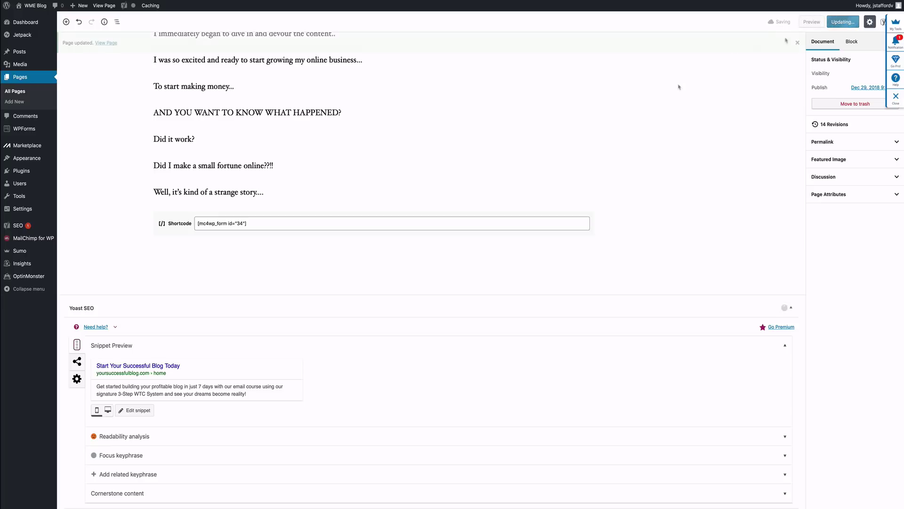
pyautogui.click(796, 43)
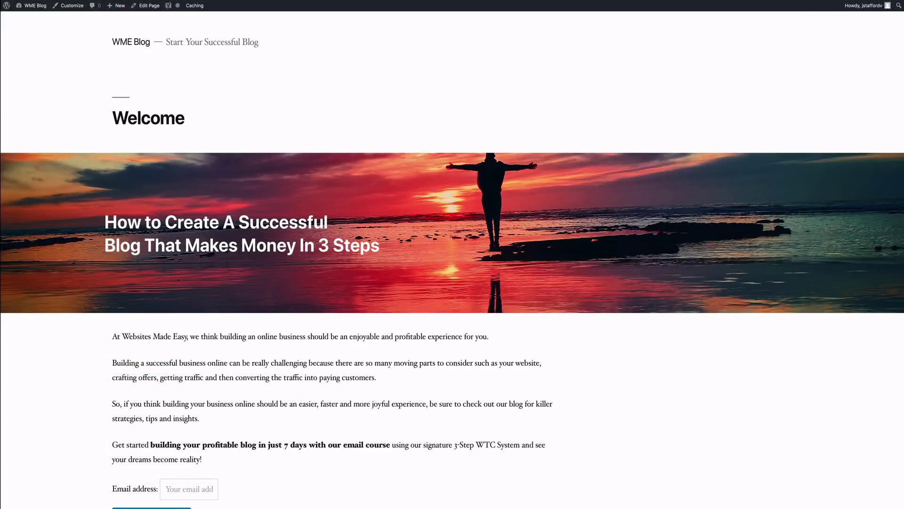
pyautogui.scroll(-3, 452, 255)
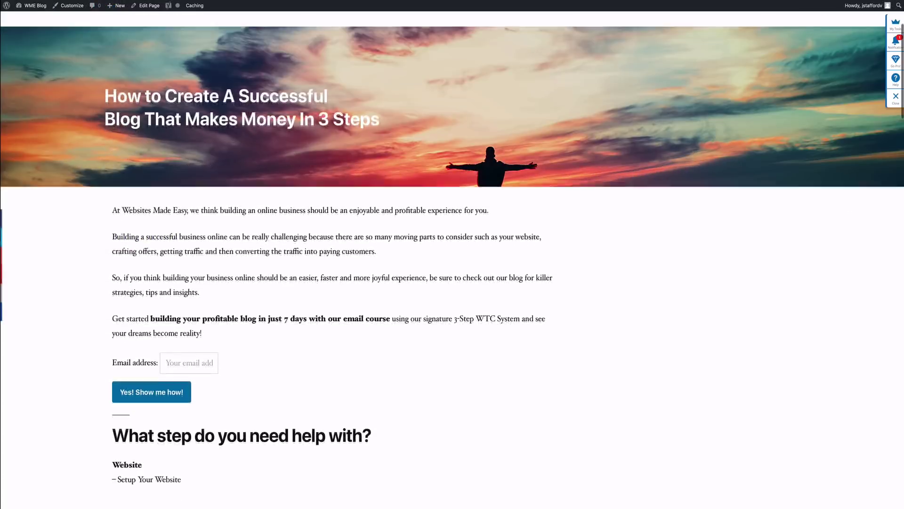
pyautogui.scroll(-10, 452, 254)
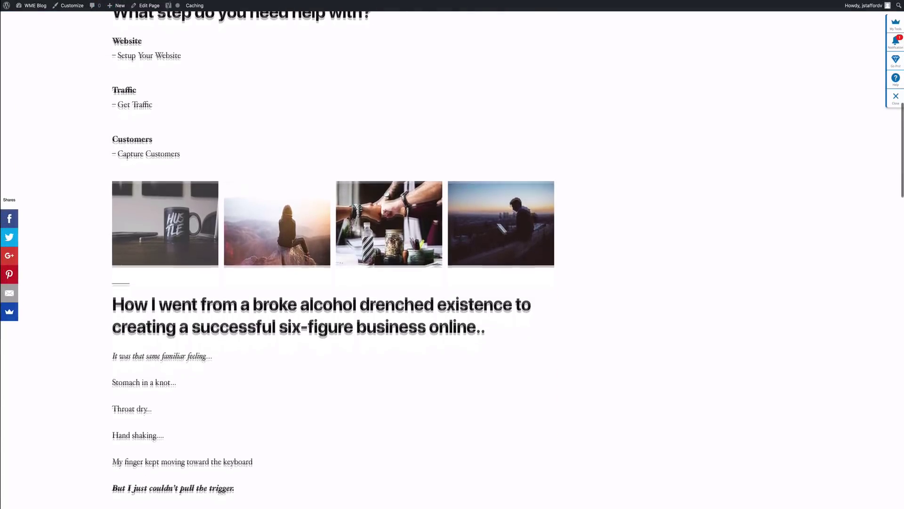
pyautogui.scroll(2, 452, 254)
pyautogui.scroll(-4, 452, 254)
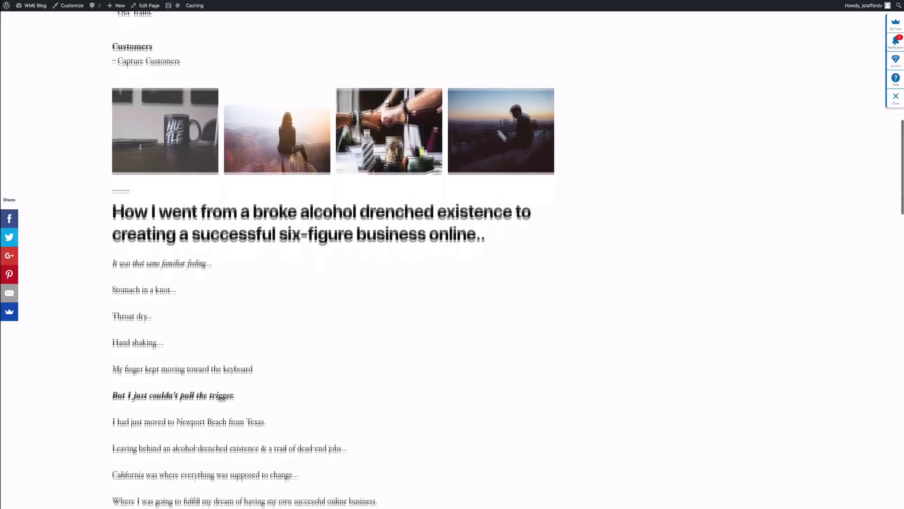
pyautogui.scroll(-10, 452, 254)
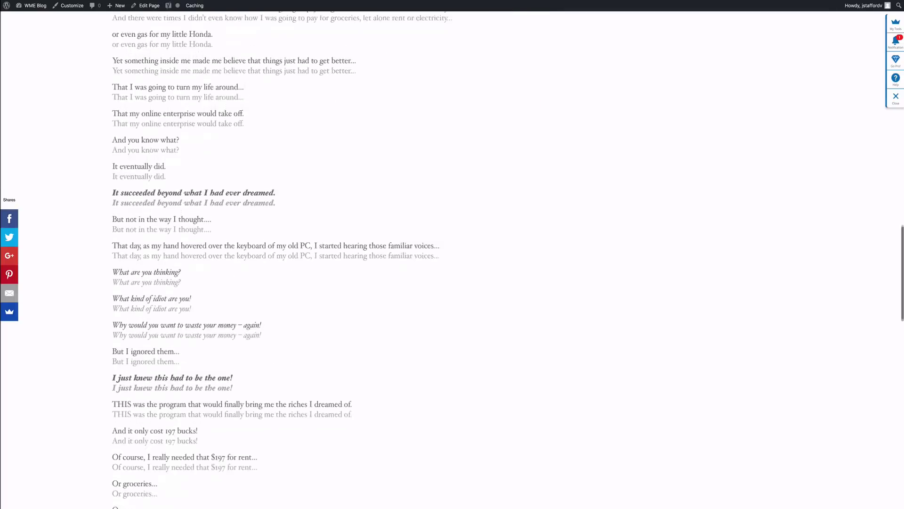
pyautogui.scroll(-15, 452, 254)
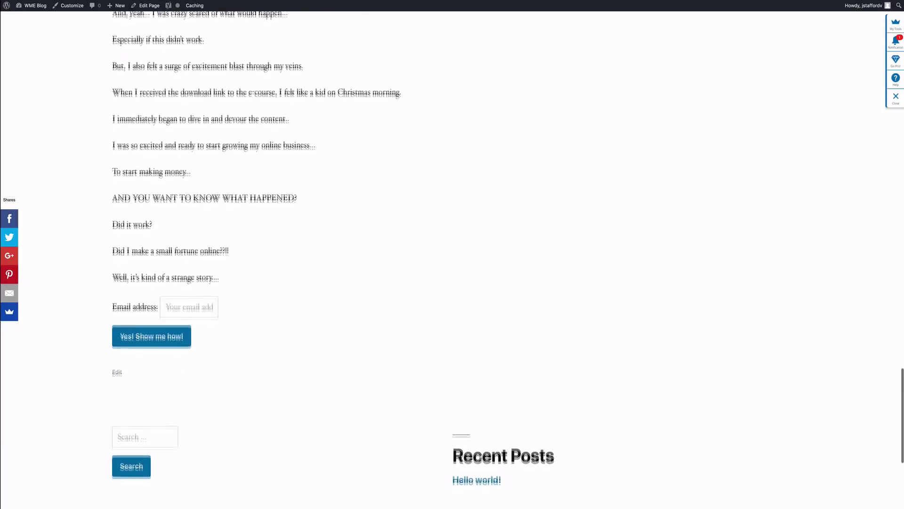
pyautogui.scroll(-2, 369, 113)
pyautogui.scroll(10, 370, 113)
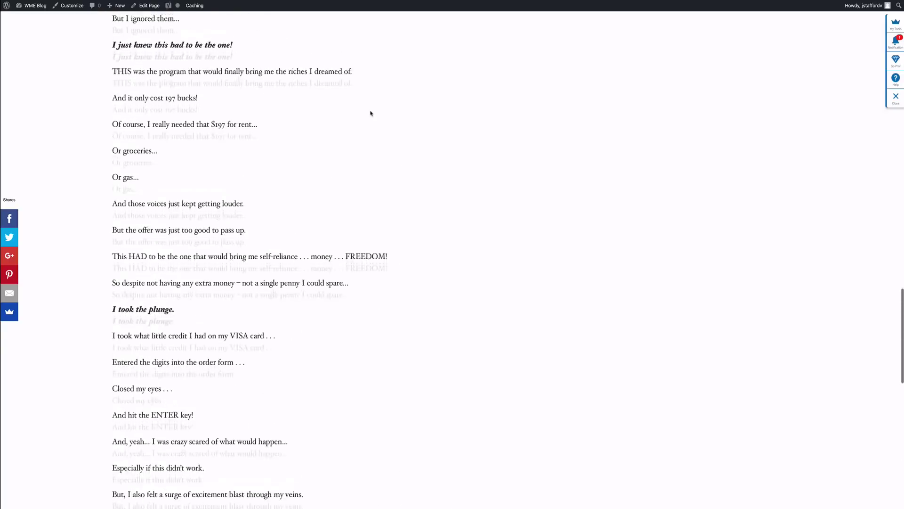
pyautogui.scroll(15, 370, 114)
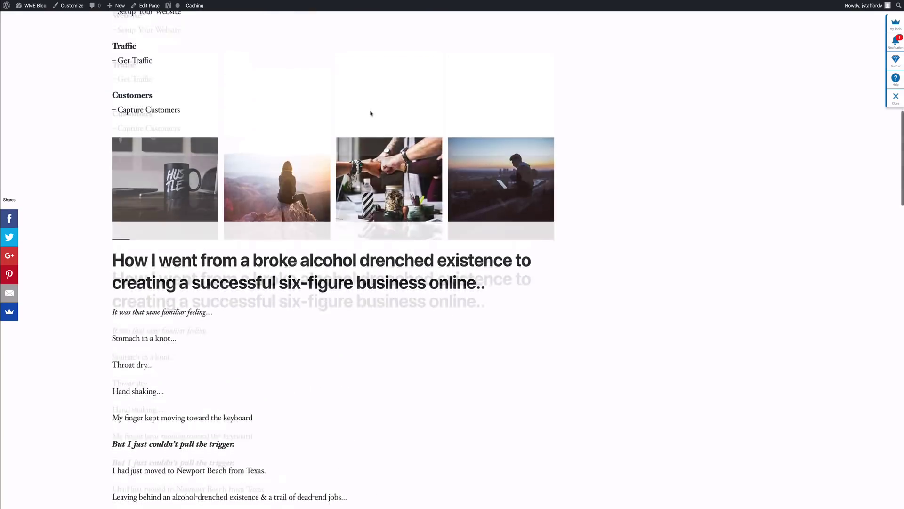
pyautogui.scroll(5, 370, 113)
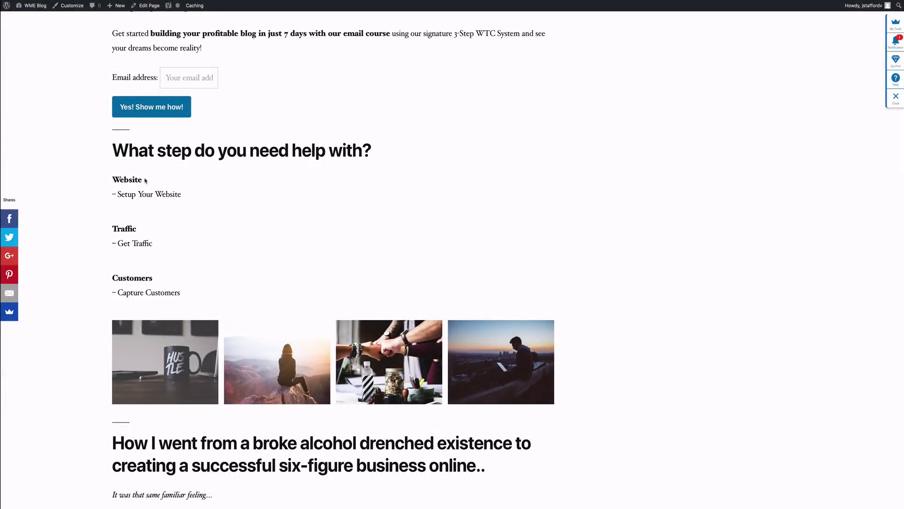
pyautogui.scroll(8, 145, 181)
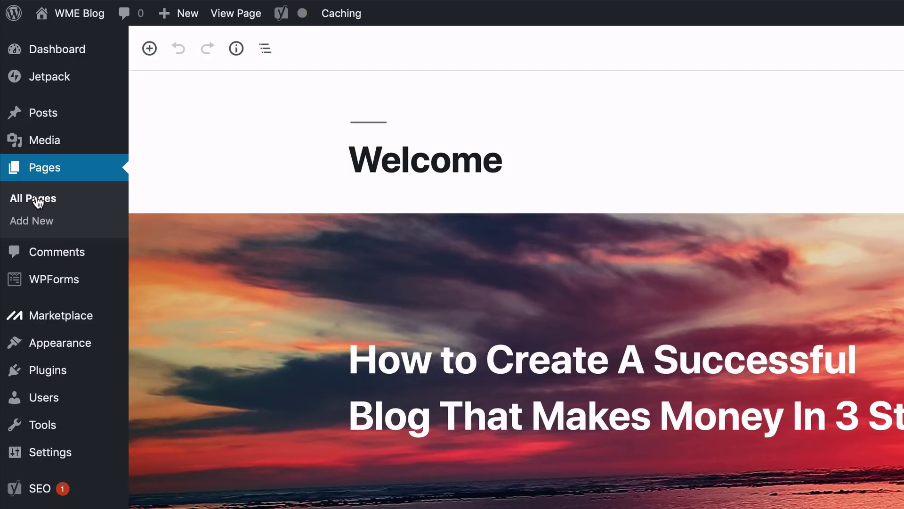
# Step: Open About from All Pages in the editor and review its drop-cap introduction
pyautogui.click(38, 200)
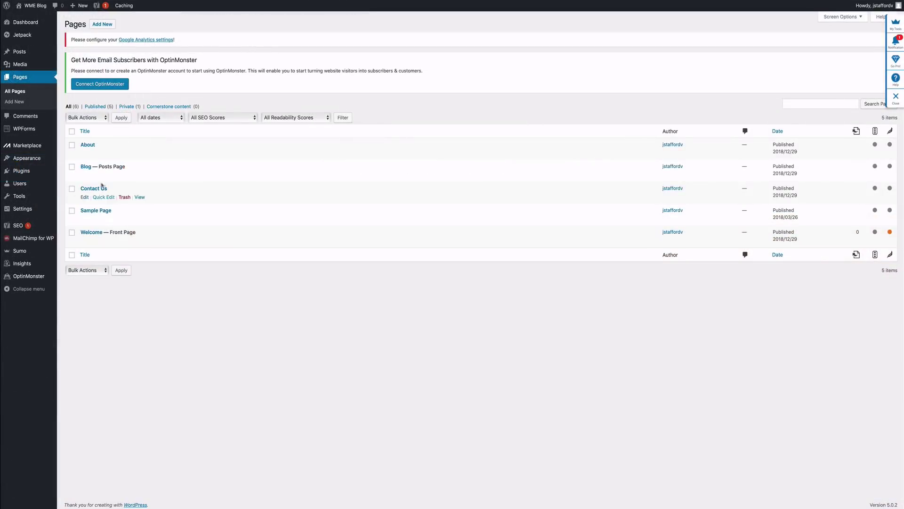
pyautogui.click(84, 154)
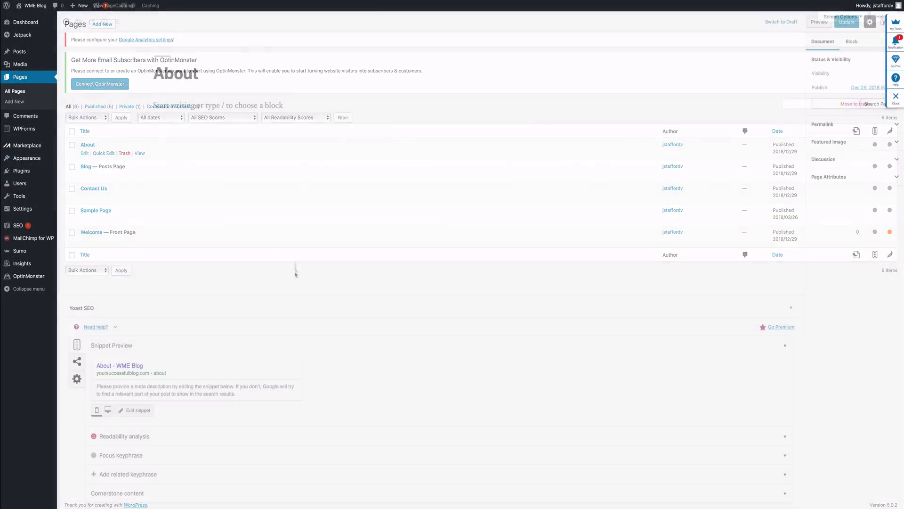
pyautogui.click(222, 112)
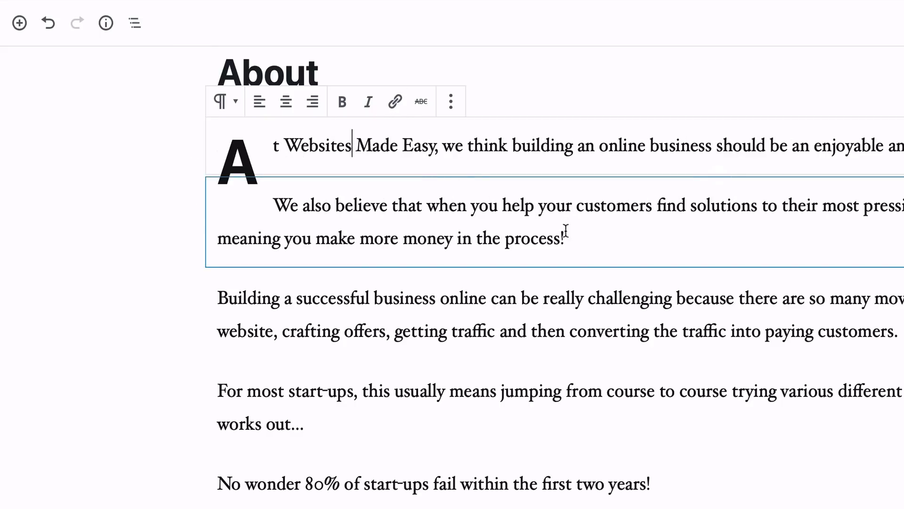
pyautogui.scroll(-3, 567, 230)
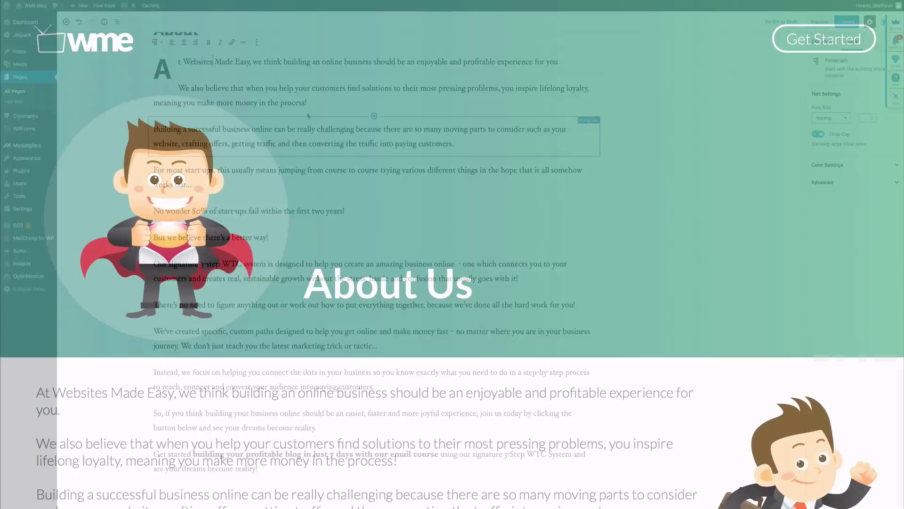
# Step: Scroll down the live About page to review its desk-and-coffee cover photo
pyautogui.scroll(-5, 452, 255)
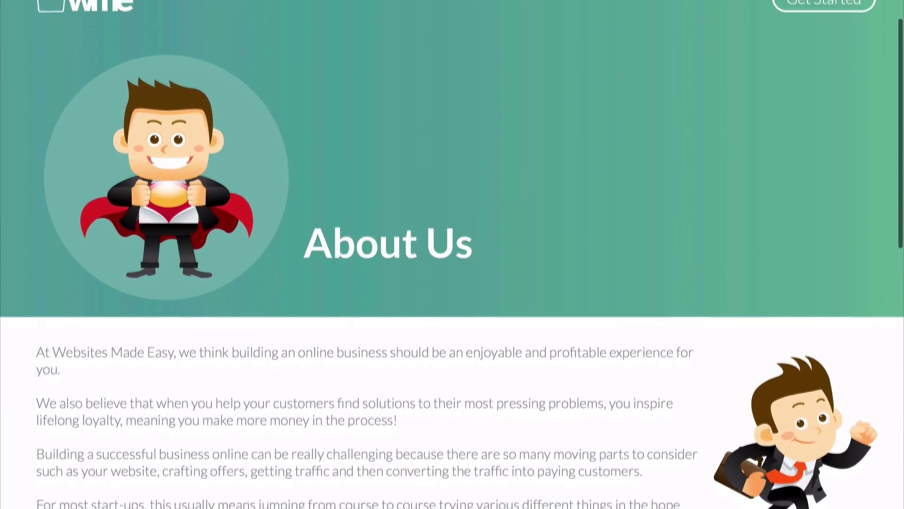
pyautogui.scroll(-3, 452, 254)
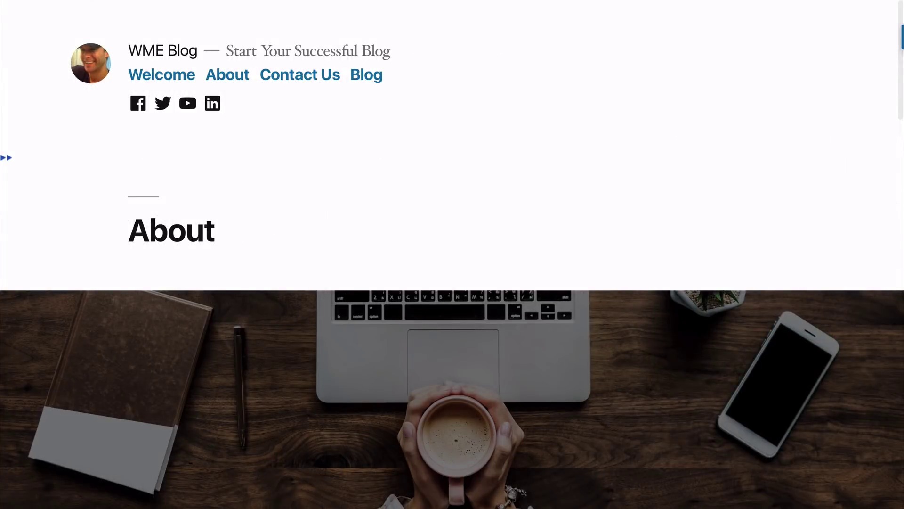
# Step: Scroll through the About page, save it with Update, and bring up the block inserter
pyautogui.scroll(-3, 452, 254)
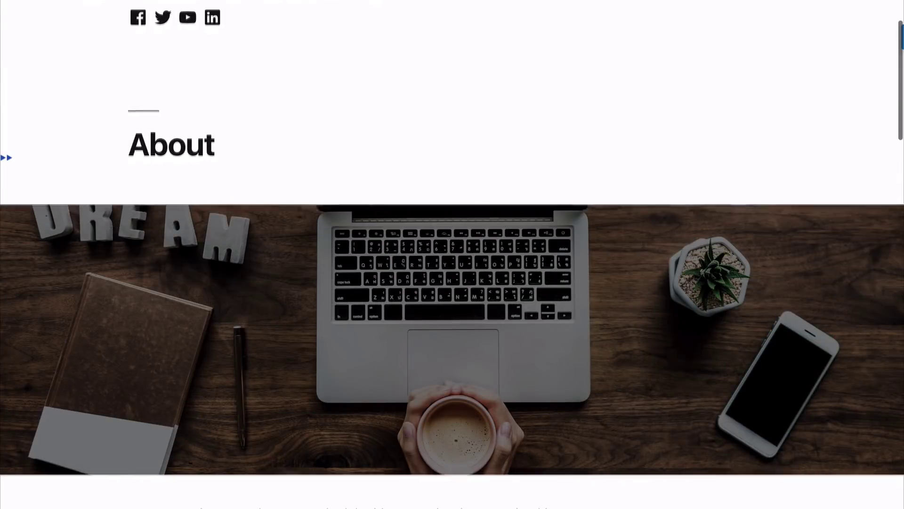
pyautogui.scroll(-5, 452, 254)
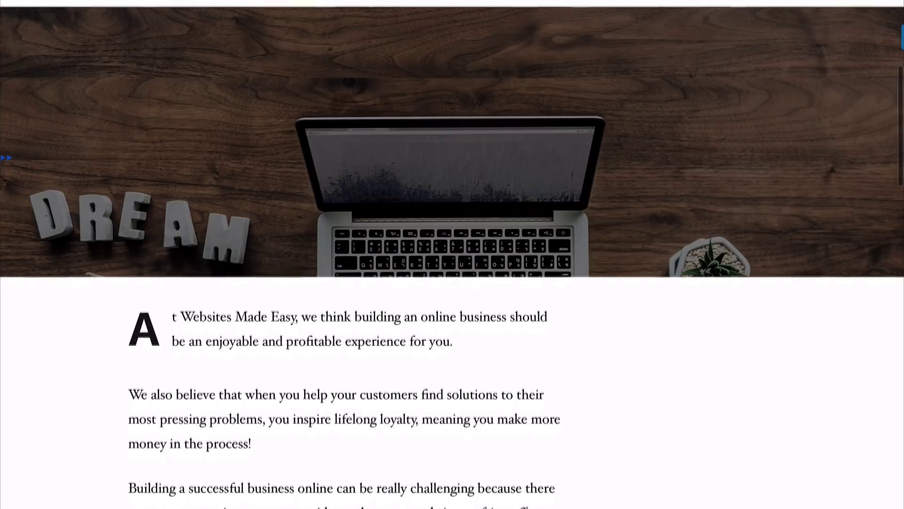
pyautogui.scroll(-5, 452, 254)
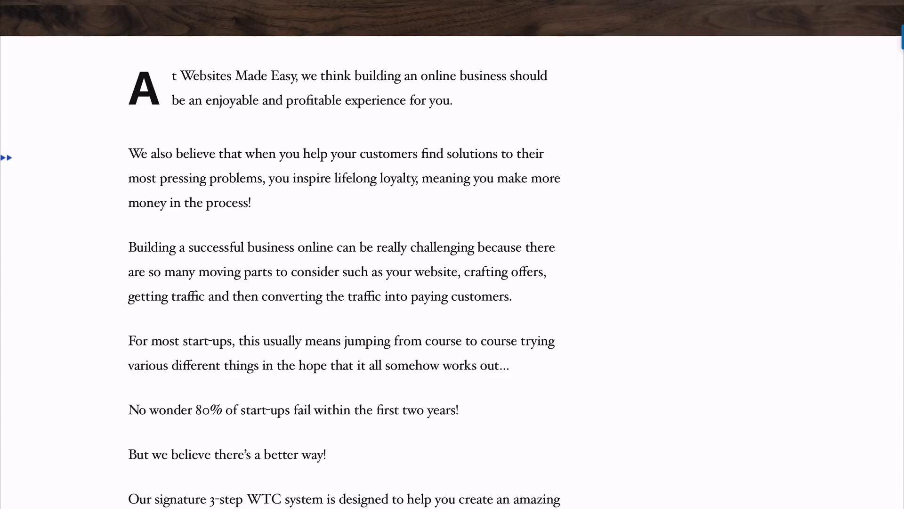
pyautogui.scroll(-10, 452, 254)
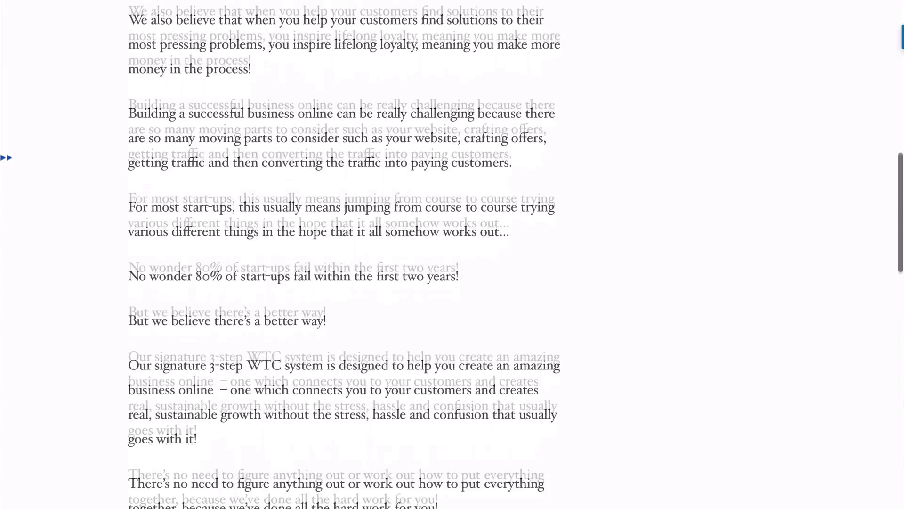
pyautogui.scroll(-6, 453, 254)
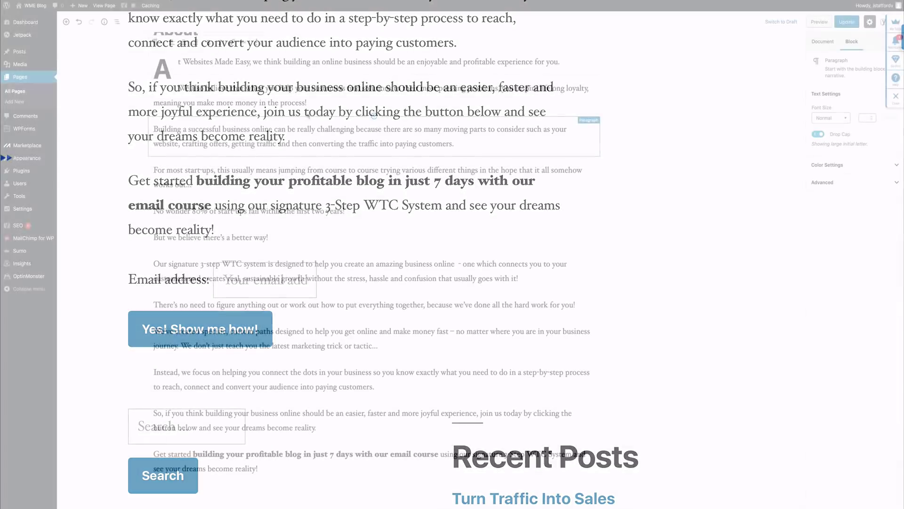
pyautogui.scroll(-3, 308, 116)
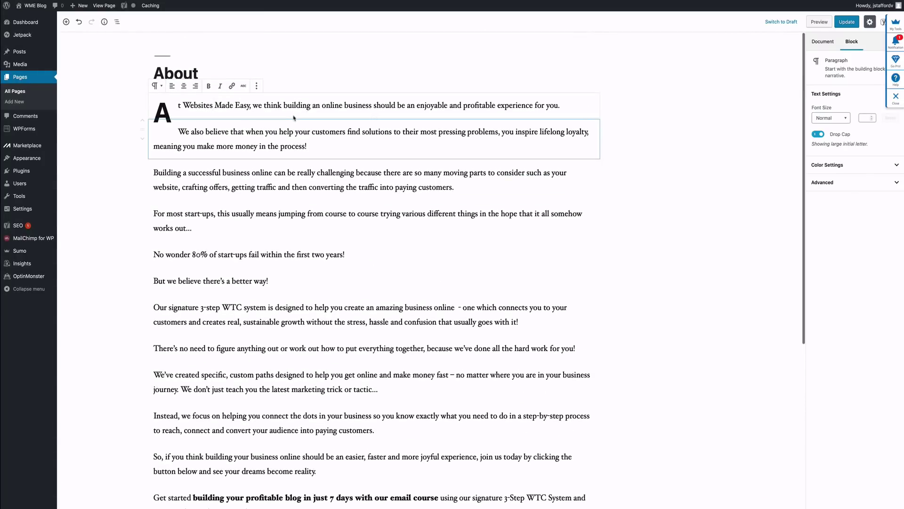
pyautogui.click(838, 24)
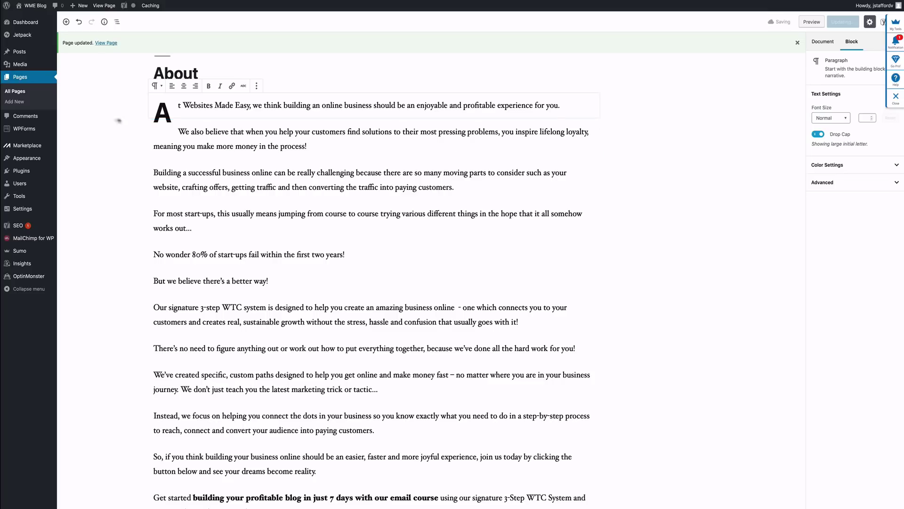
pyautogui.click(19, 21)
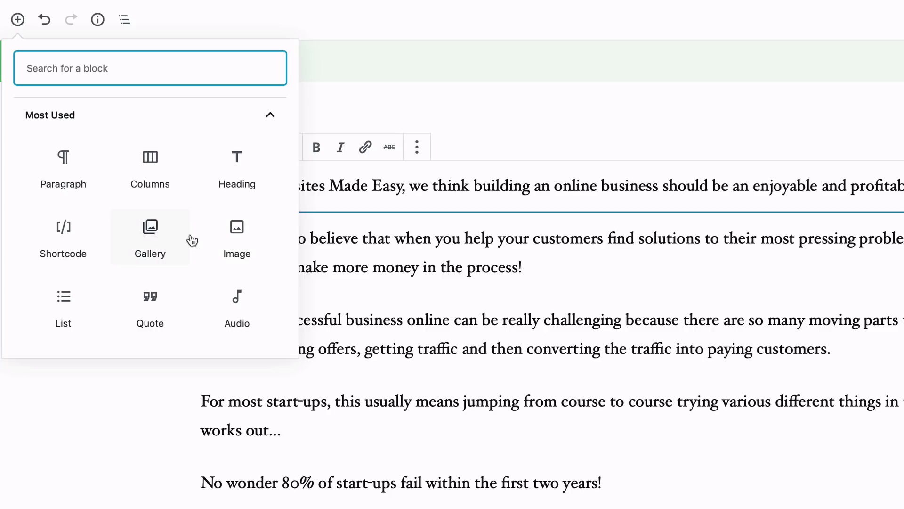
# Step: Search the block inserter for 'cover' and insert a Cover block
pyautogui.scroll(-3, 190, 239)
pyautogui.scroll(3, 190, 238)
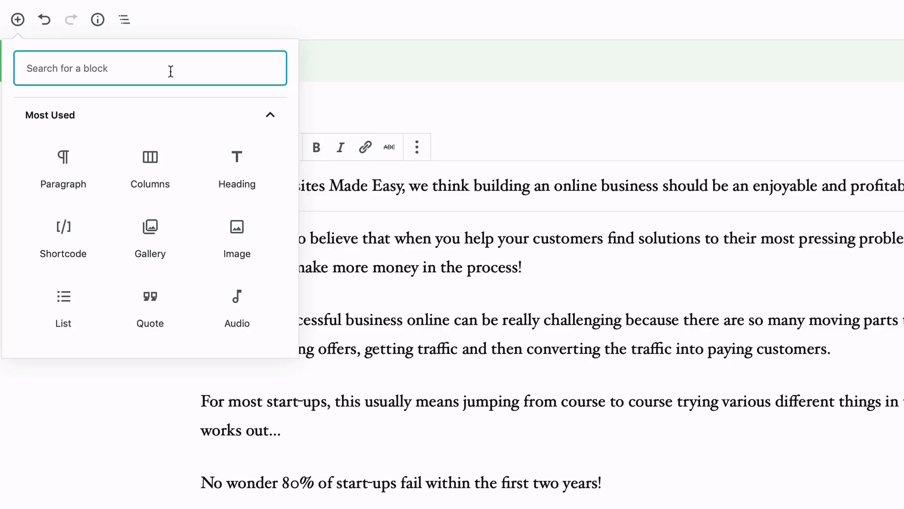
pyautogui.write('co')
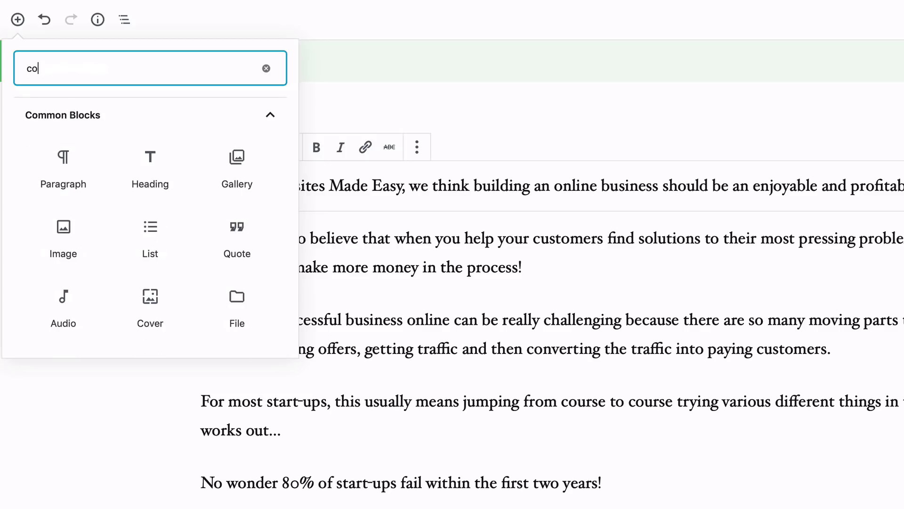
pyautogui.write('l')
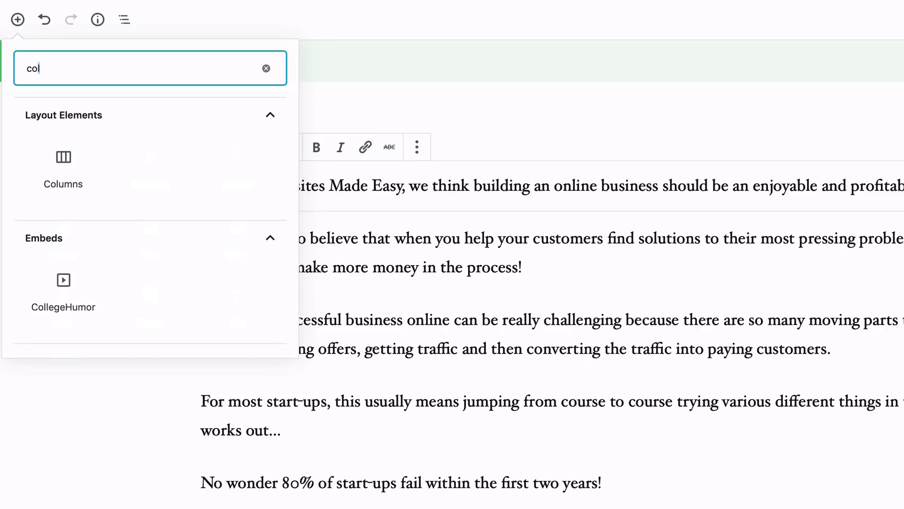
pyautogui.press('BackSpace')
pyautogui.write('ver')
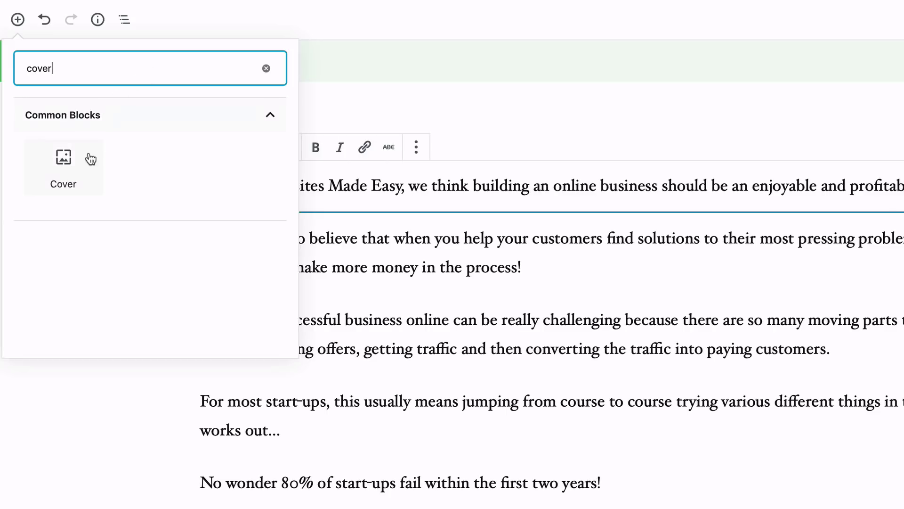
pyautogui.click(73, 166)
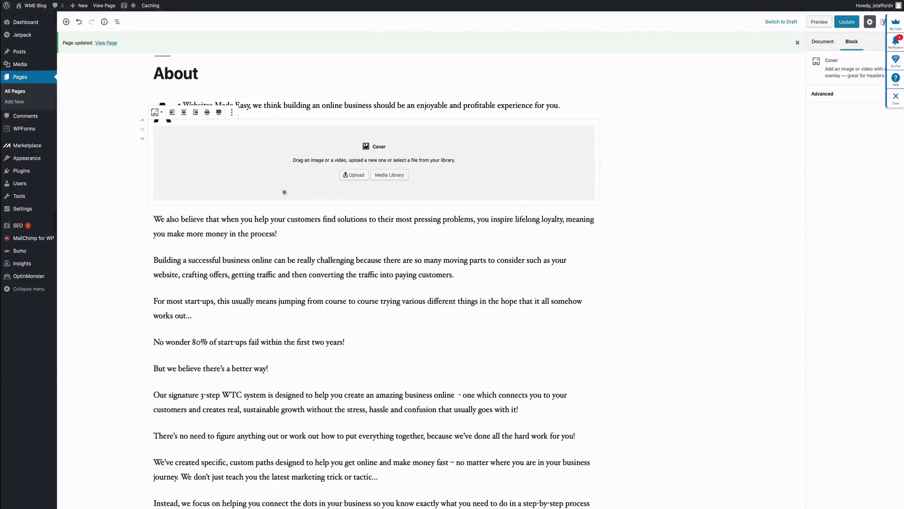
# Step: Move the cover above the opening paragraph and fill it with uploaded WelcomeImage.jpg
pyautogui.click(141, 122)
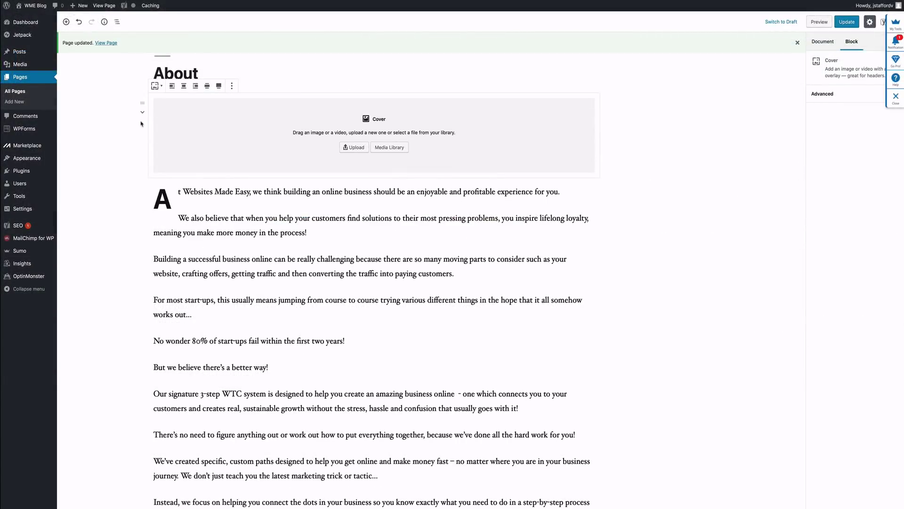
pyautogui.click(357, 148)
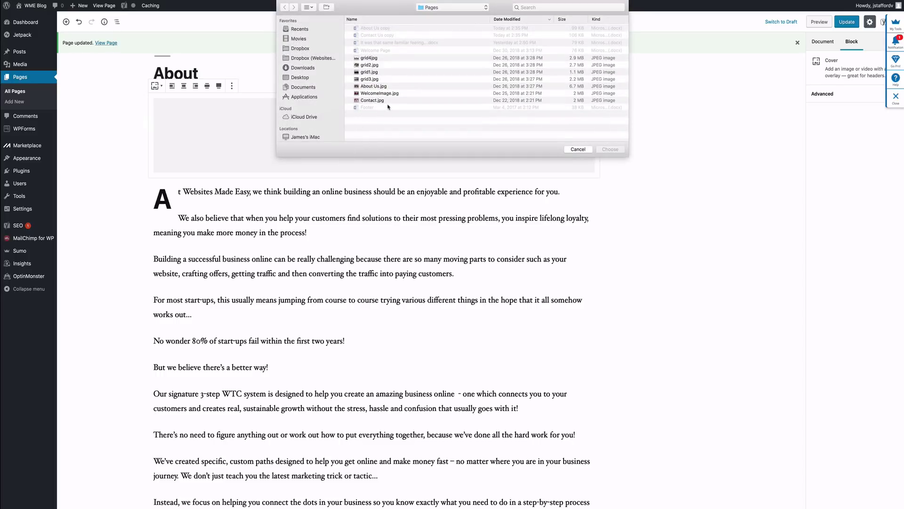
pyautogui.click(387, 94)
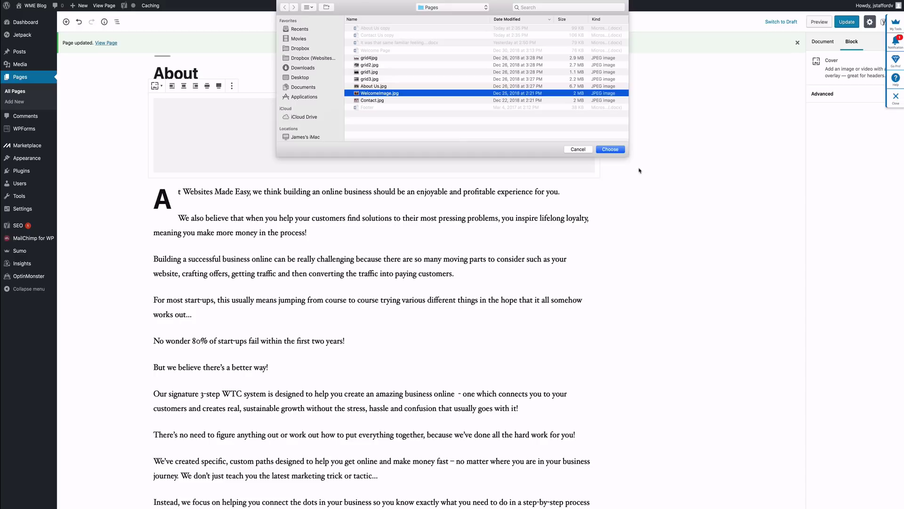
pyautogui.click(611, 150)
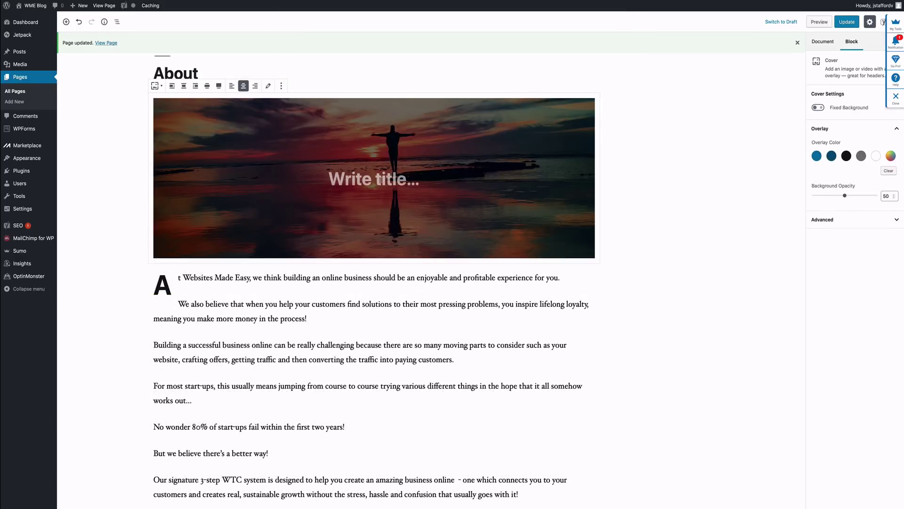
pyautogui.click(373, 180)
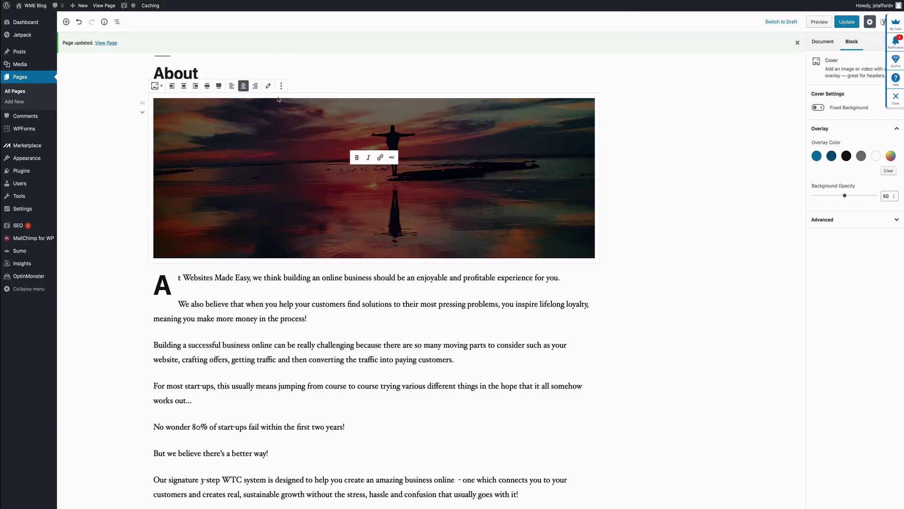
pyautogui.click(268, 86)
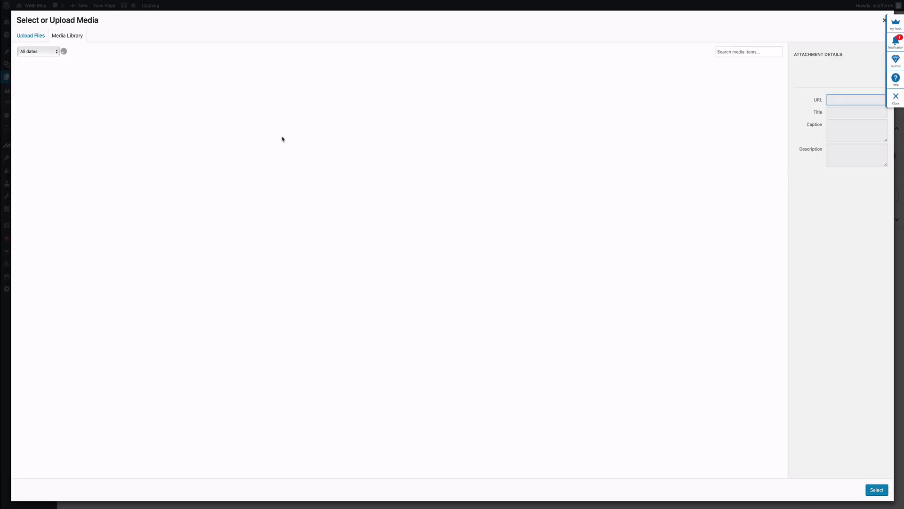
# Step: Replace the cover with uploaded About Us.jpg, enable Fixed Background, and update the page
pyautogui.click(39, 39)
pyautogui.click(449, 212)
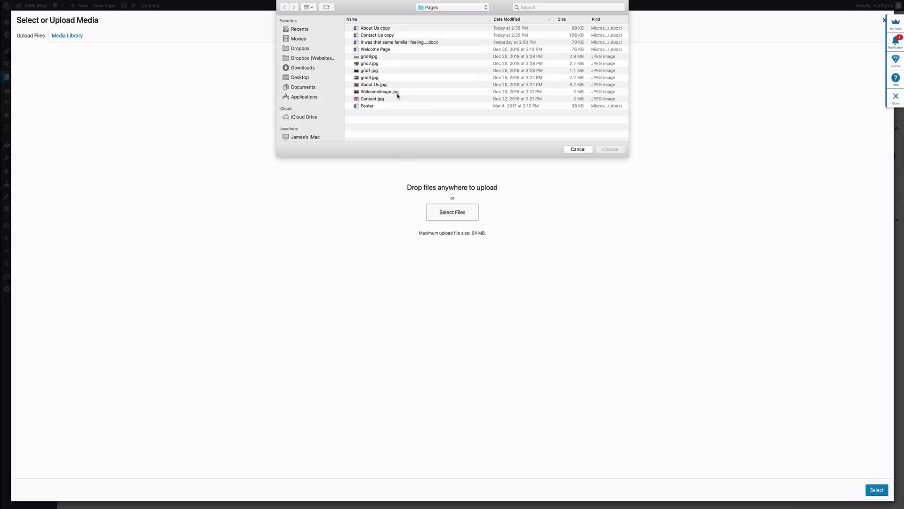
pyautogui.click(385, 86)
pyautogui.click(598, 149)
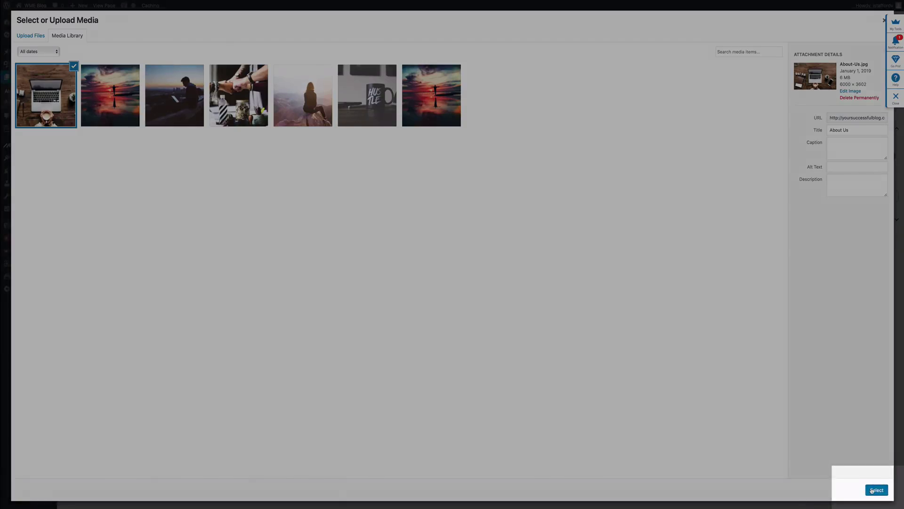
pyautogui.click(871, 490)
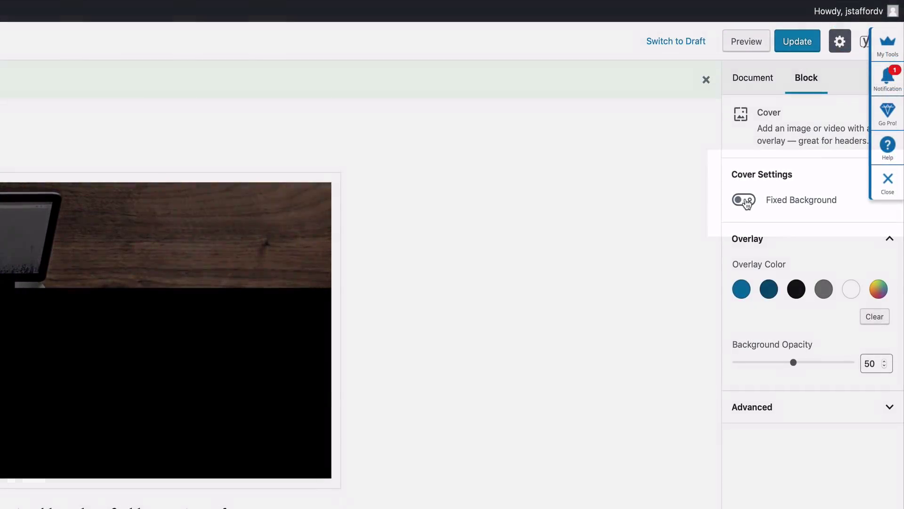
pyautogui.click(744, 200)
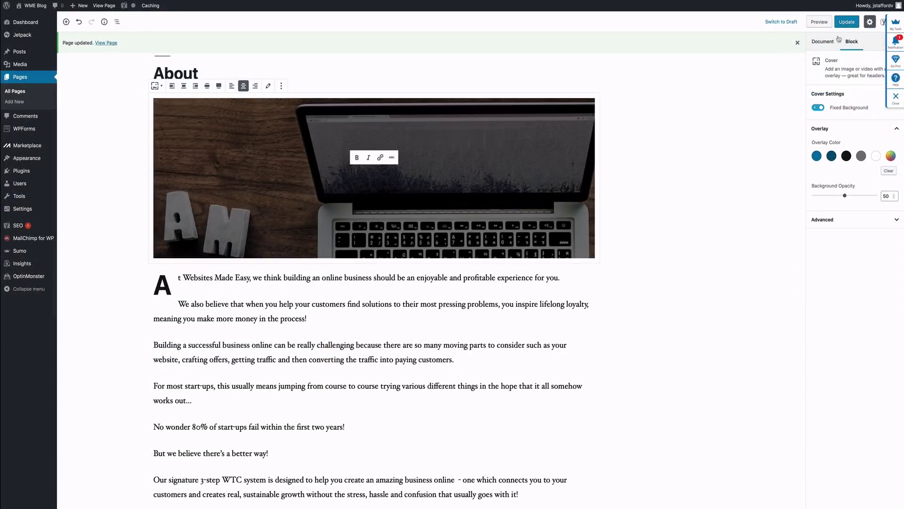
pyautogui.click(847, 22)
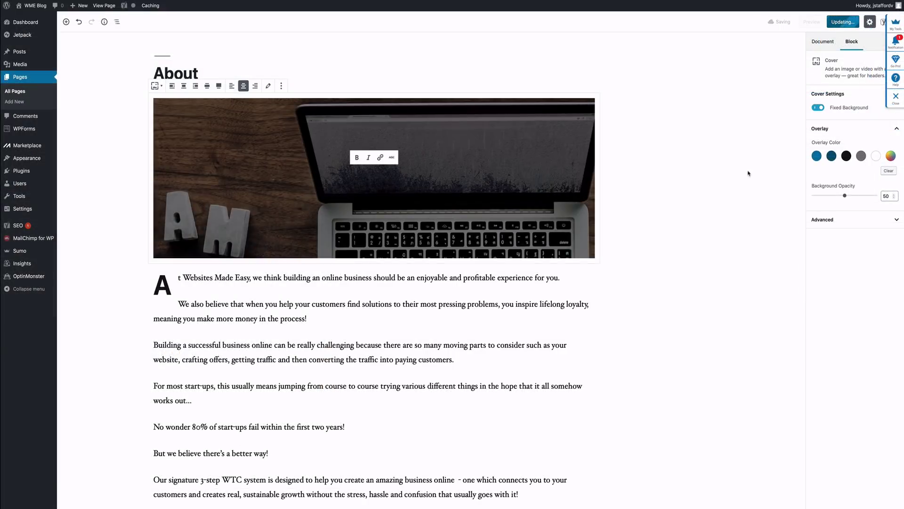
# Step: Preview the live About page, then return to the editor and set the cover to Full width
pyautogui.click(104, 6)
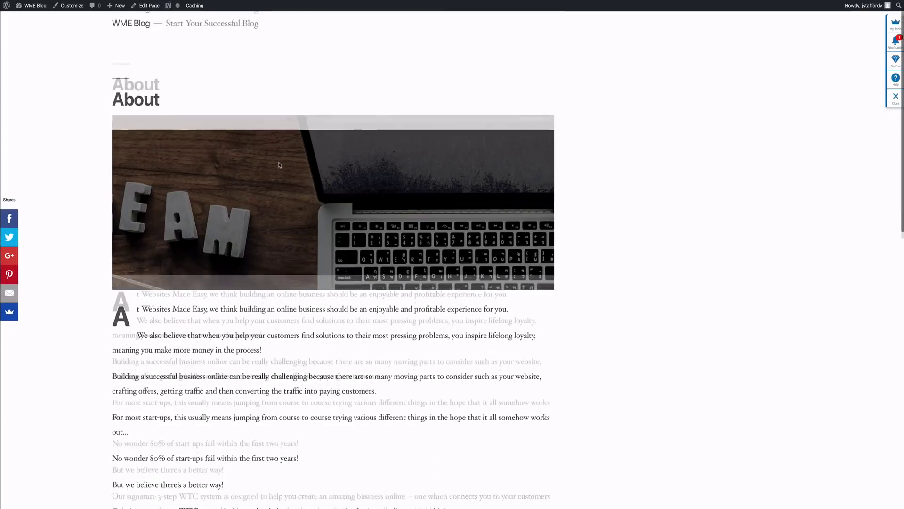
pyautogui.scroll(-10, 280, 165)
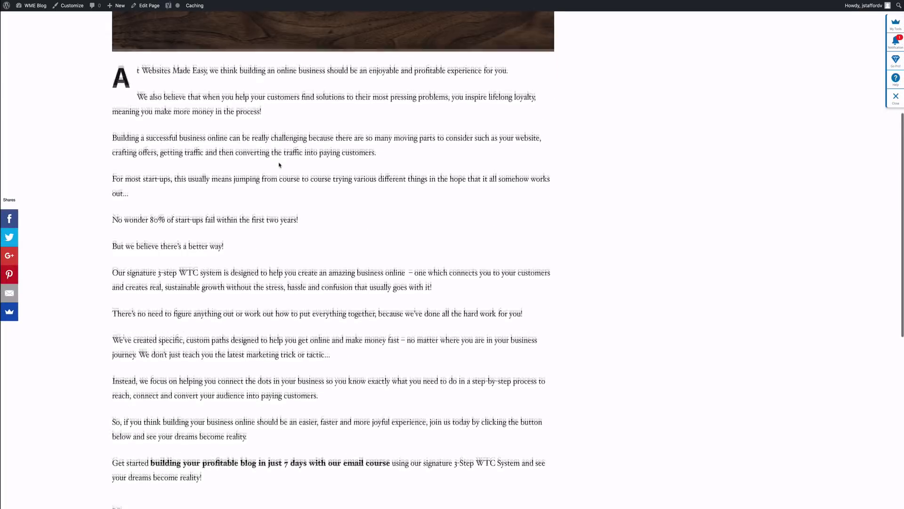
pyautogui.scroll(10, 279, 164)
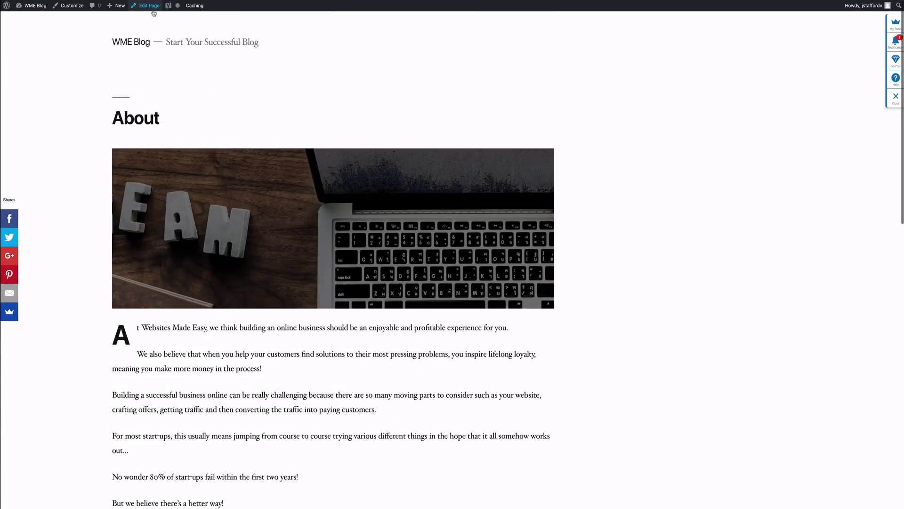
pyautogui.click(150, 6)
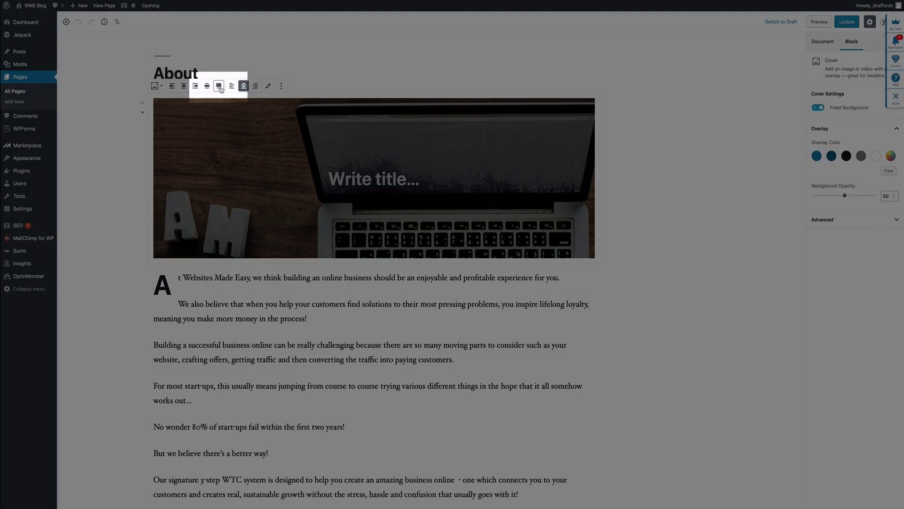
pyautogui.click(219, 86)
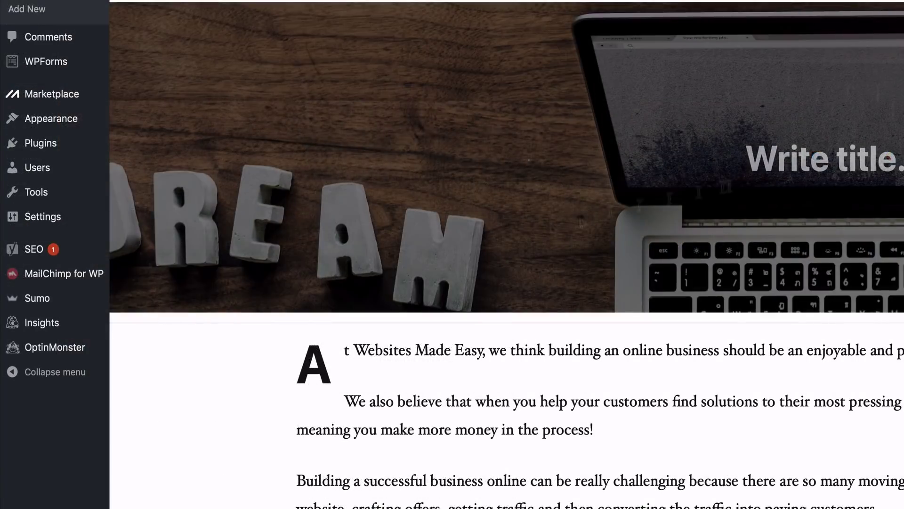
# Step: Copy the signup shortcode [mc4wp_form id="34"] from the MailChimp Form settings in a new tab
pyautogui.moveTo(68, 280)
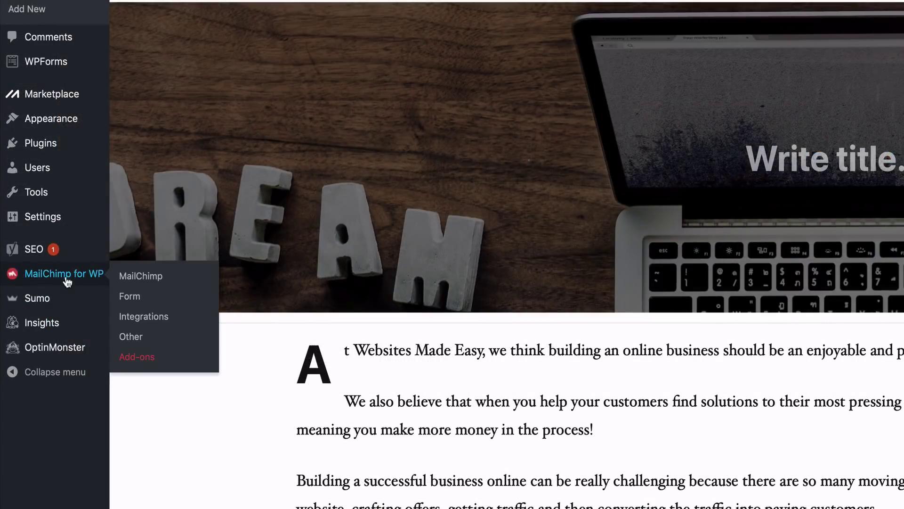
pyautogui.rightClick(123, 300)
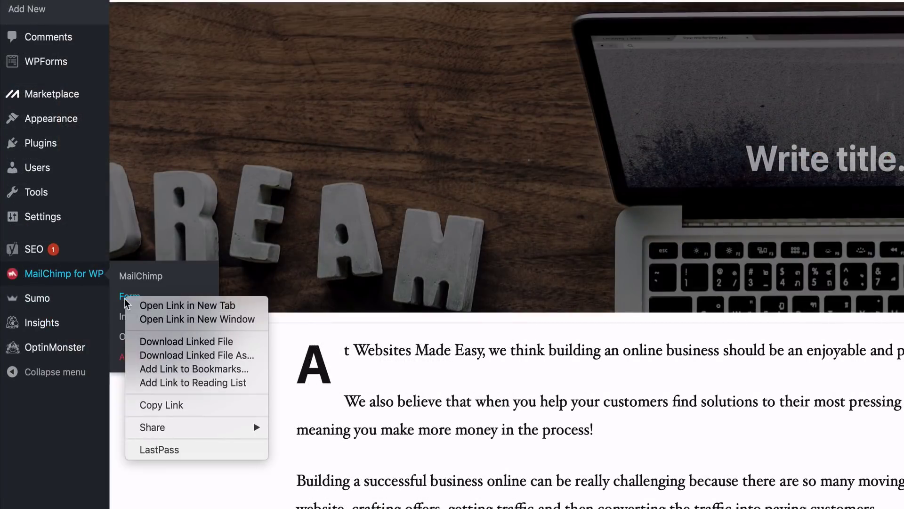
pyautogui.click(160, 305)
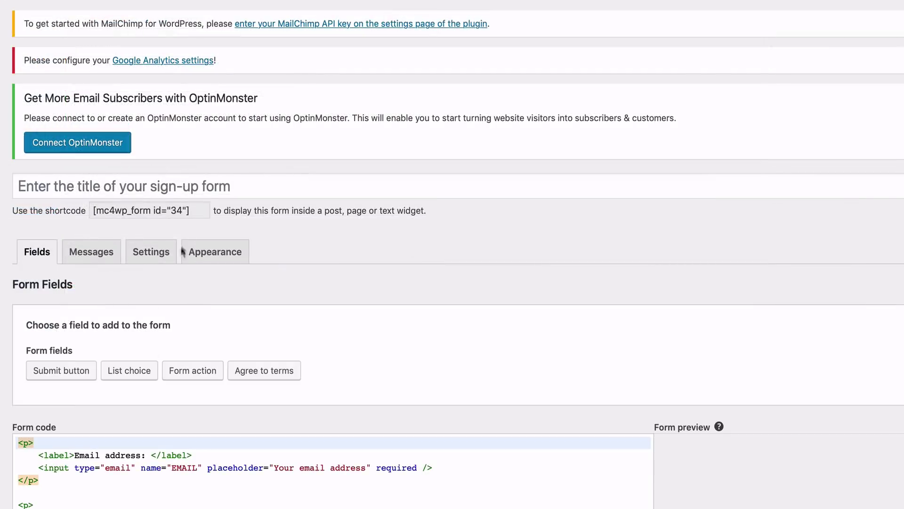
pyautogui.click(180, 210)
pyautogui.hotkey('ctrl', 'c')
pyautogui.rightClick(179, 211)
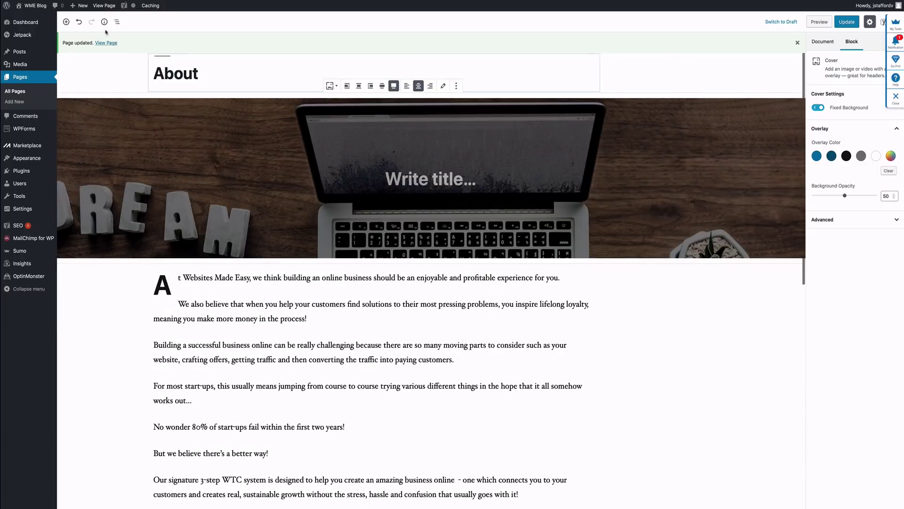
# Step: Paste the shortcode into a new block after the final "Get started" paragraph
pyautogui.scroll(-10, 272, 306)
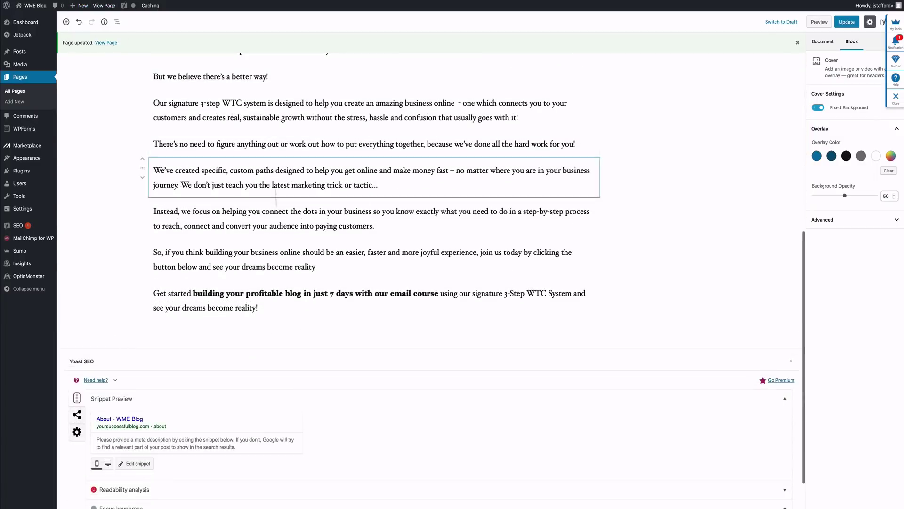
pyautogui.click(277, 309)
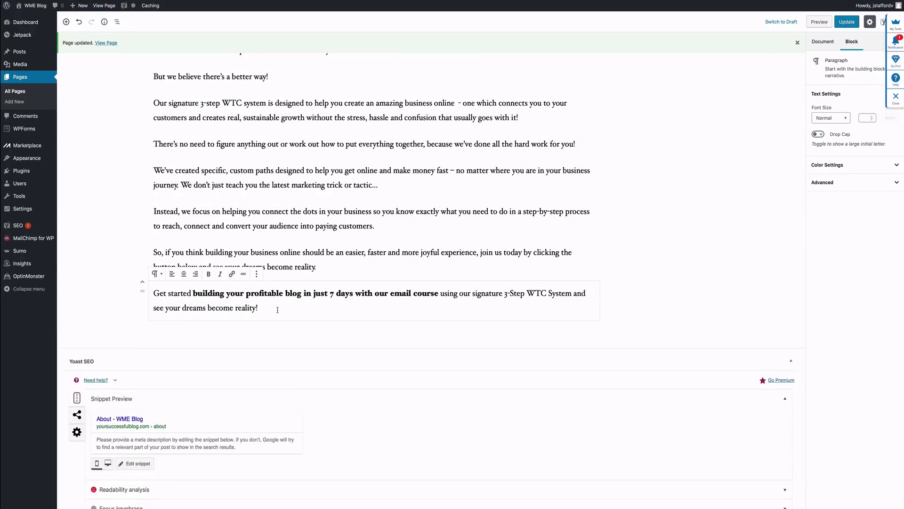
pyautogui.press('Return')
pyautogui.hotkey('ctrl', 'v')
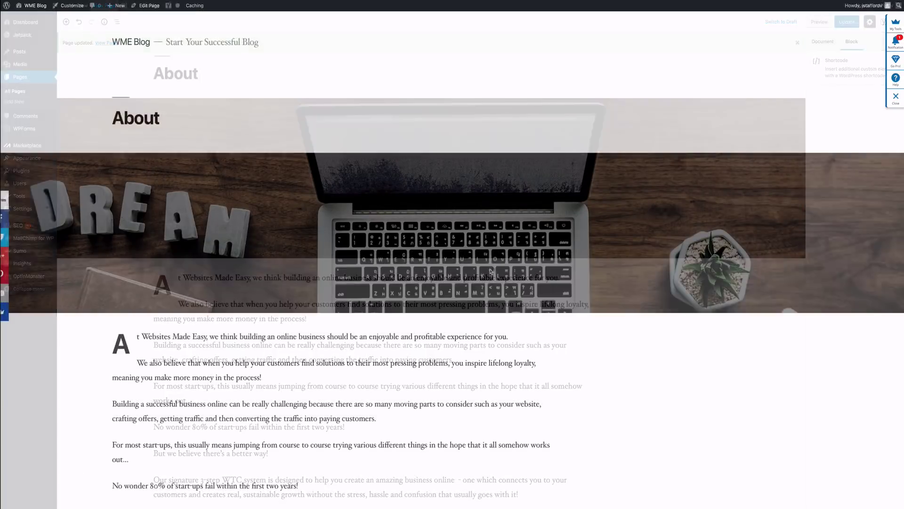
pyautogui.scroll(-10, 491, 269)
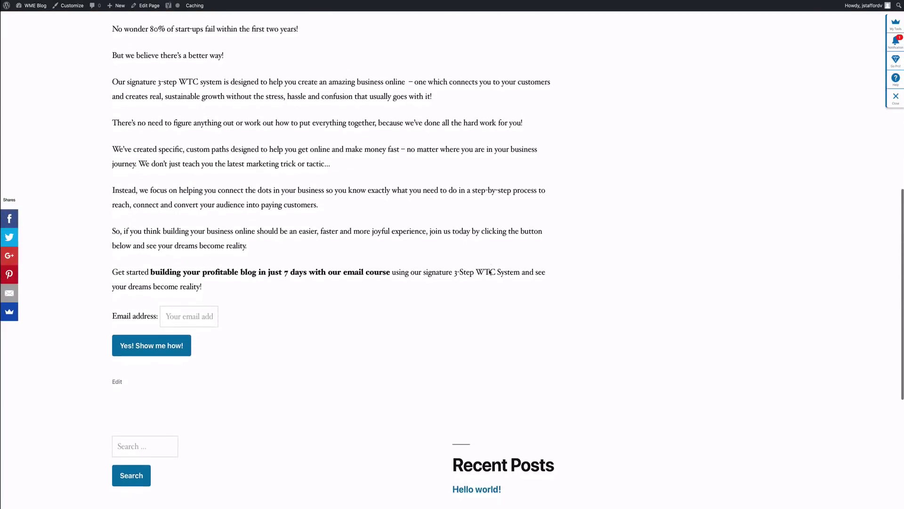
pyautogui.scroll(10, 490, 272)
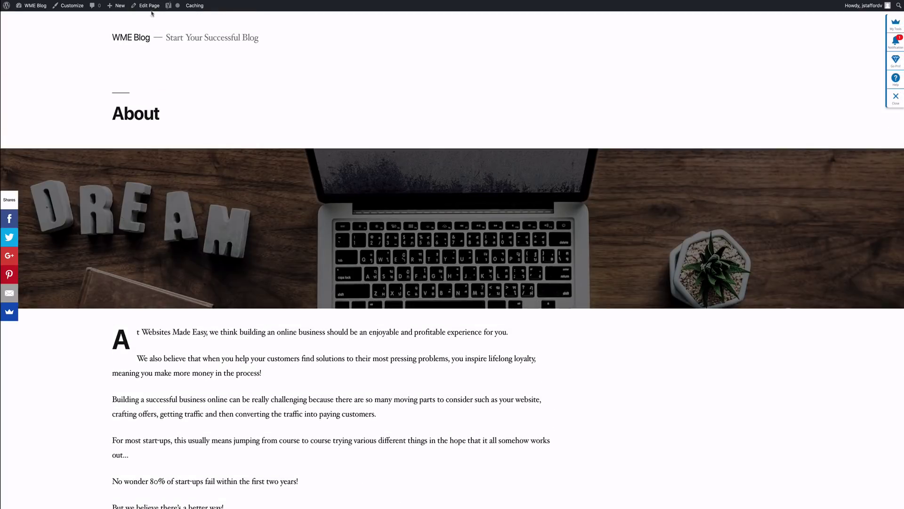
pyautogui.click(148, 6)
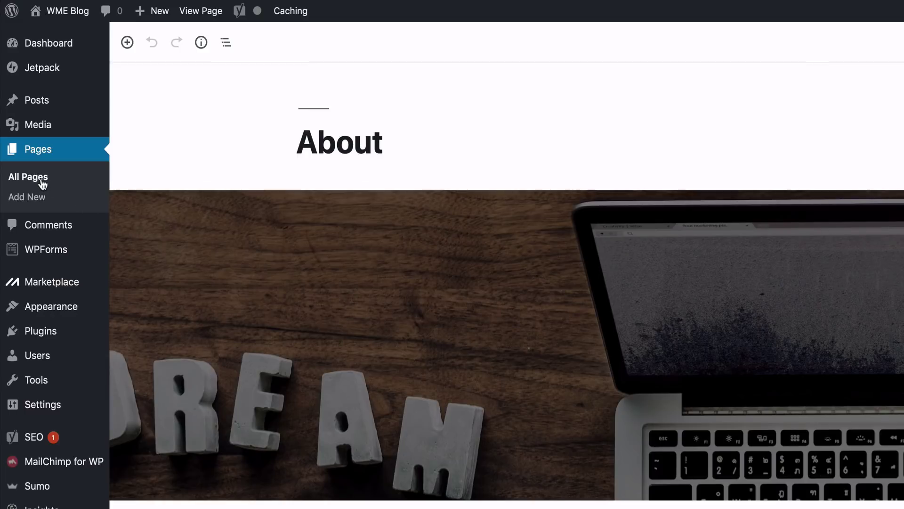
# Step: Open the live Contact Us page, review its signup form and contact details, and test the Facebook link
pyautogui.click(42, 179)
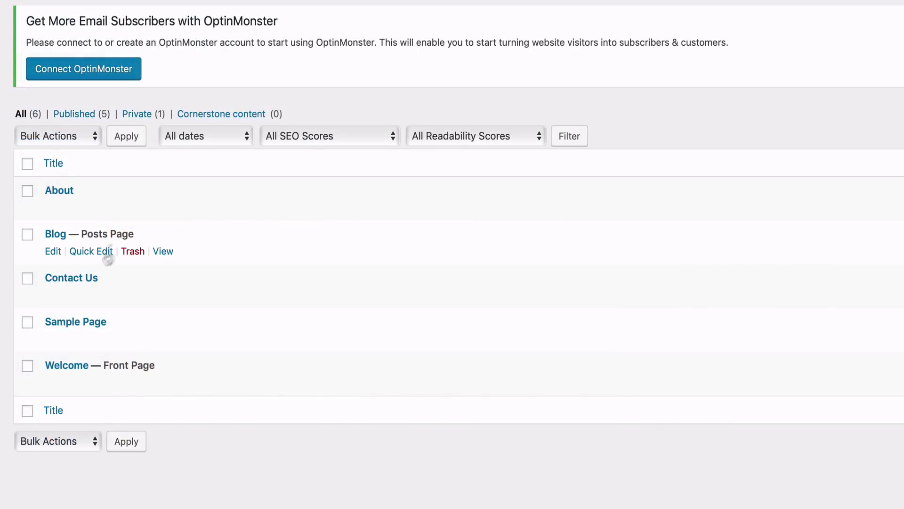
pyautogui.click(53, 295)
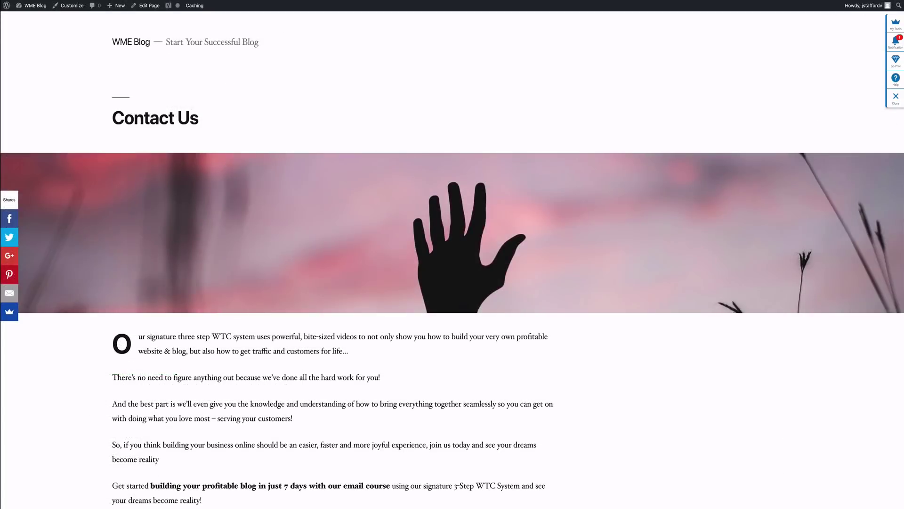
pyautogui.scroll(-12, 452, 257)
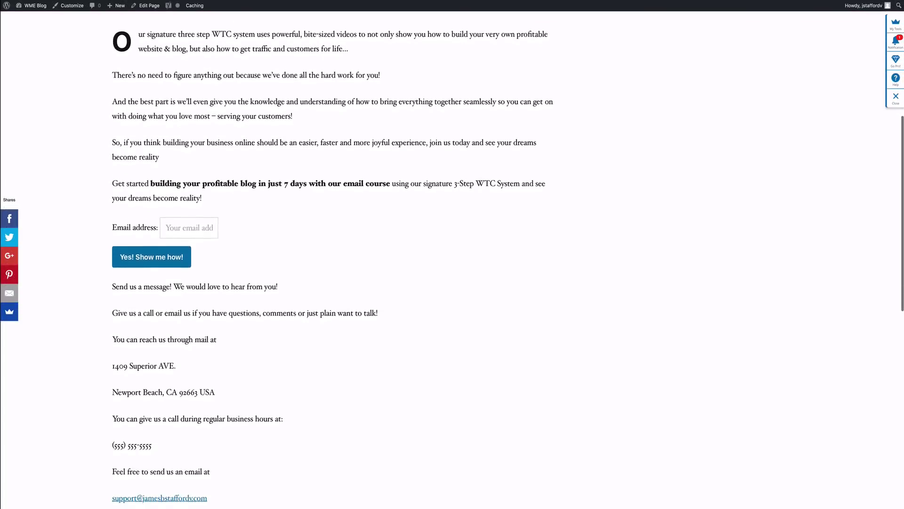
pyautogui.scroll(8, 452, 257)
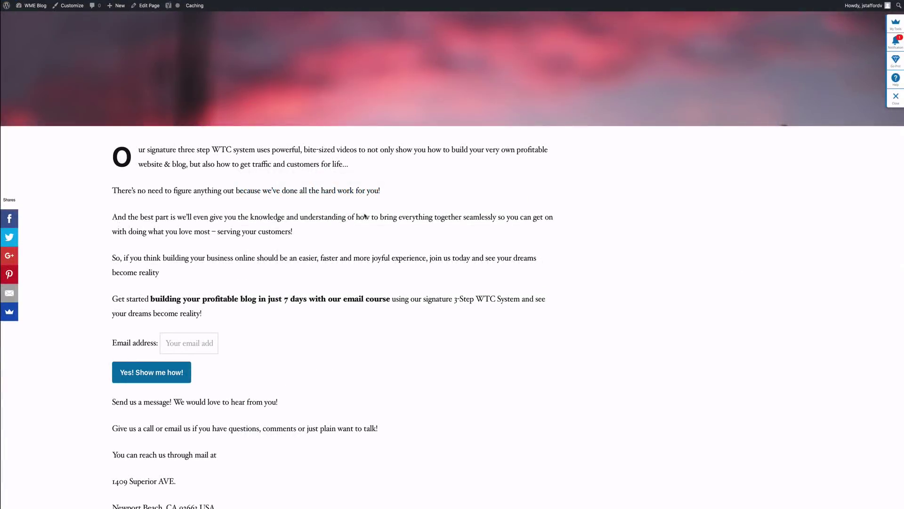
pyautogui.scroll(-10, 365, 216)
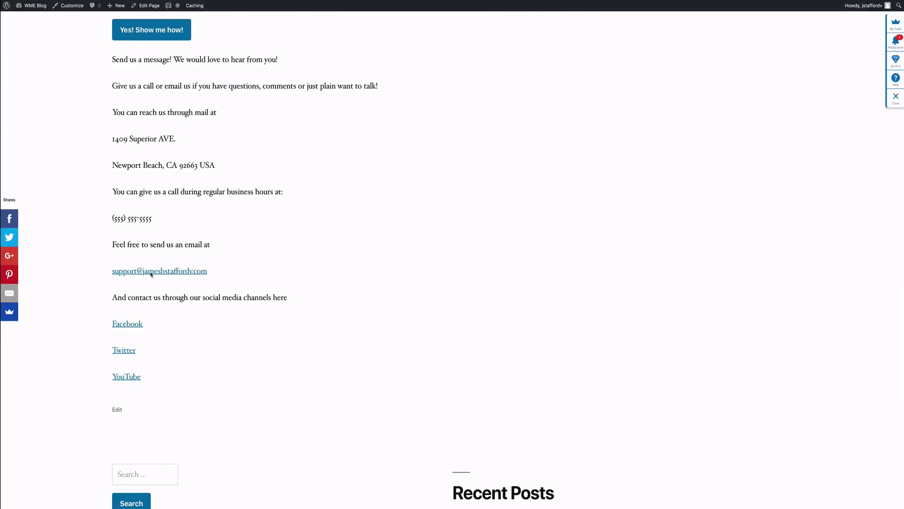
pyautogui.scroll(-4, 166, 275)
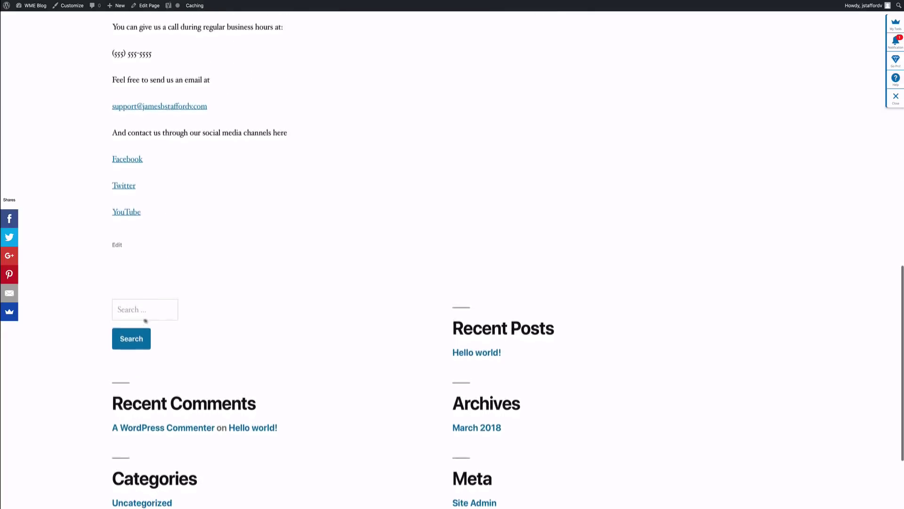
pyautogui.scroll(2, 158, 310)
pyautogui.scroll(8, 158, 309)
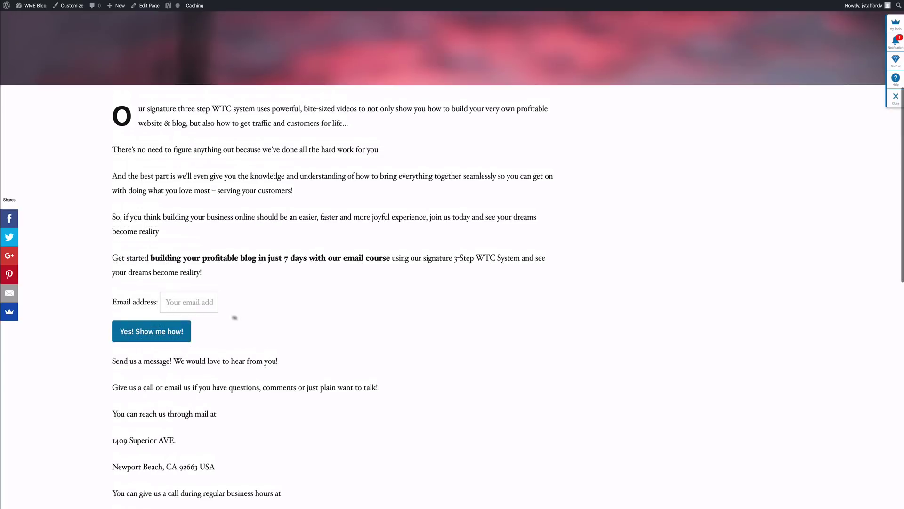
pyautogui.scroll(-3, 196, 310)
pyautogui.scroll(-4, 196, 311)
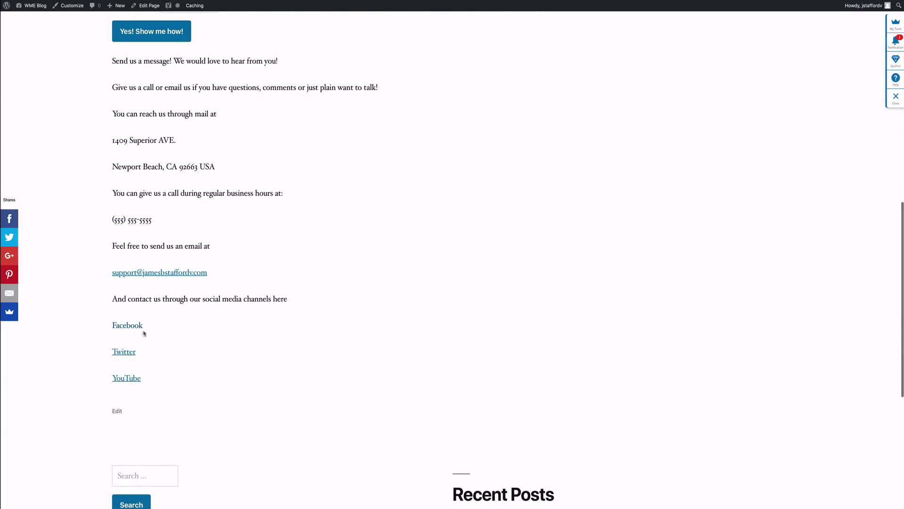
pyautogui.click(128, 330)
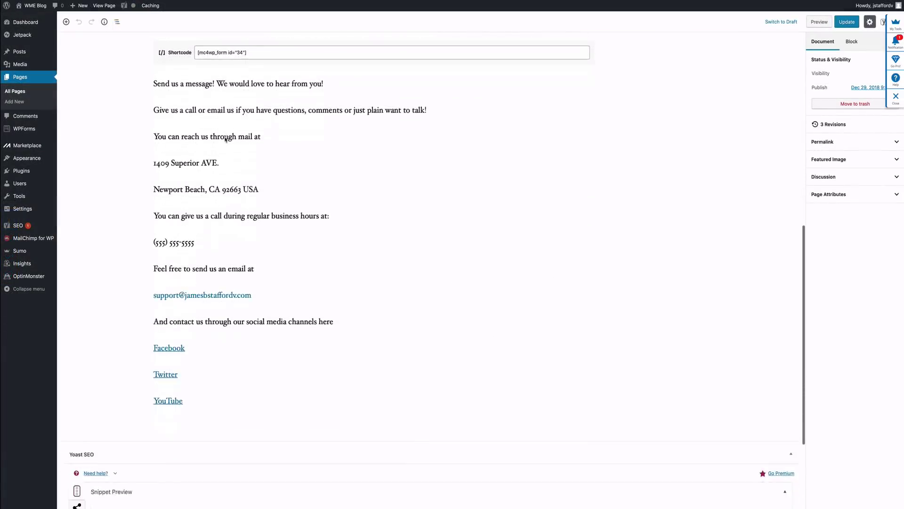
# Step: Check the Facebook link's URL in the Contact Us editor, then start a new post via Posts > Add New
pyautogui.scroll(-3, 225, 139)
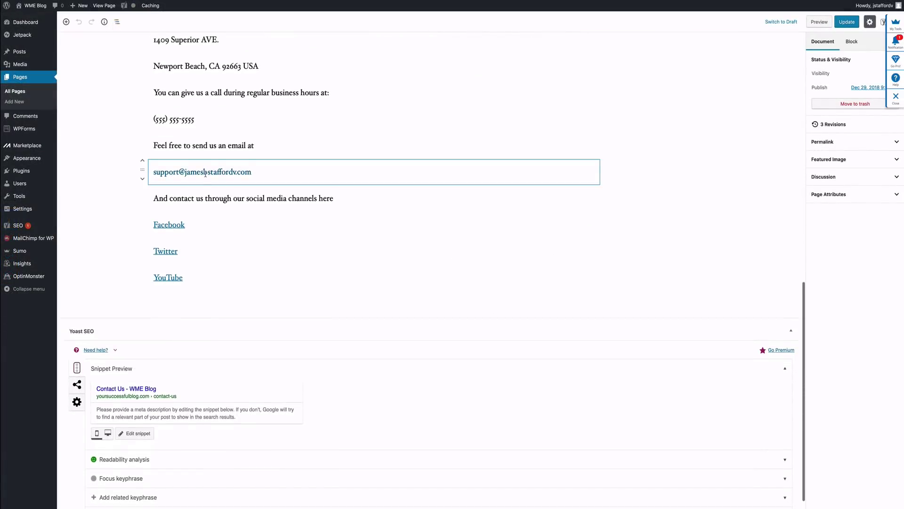
pyautogui.moveTo(283, 258); pyautogui.dragTo(211, 257)
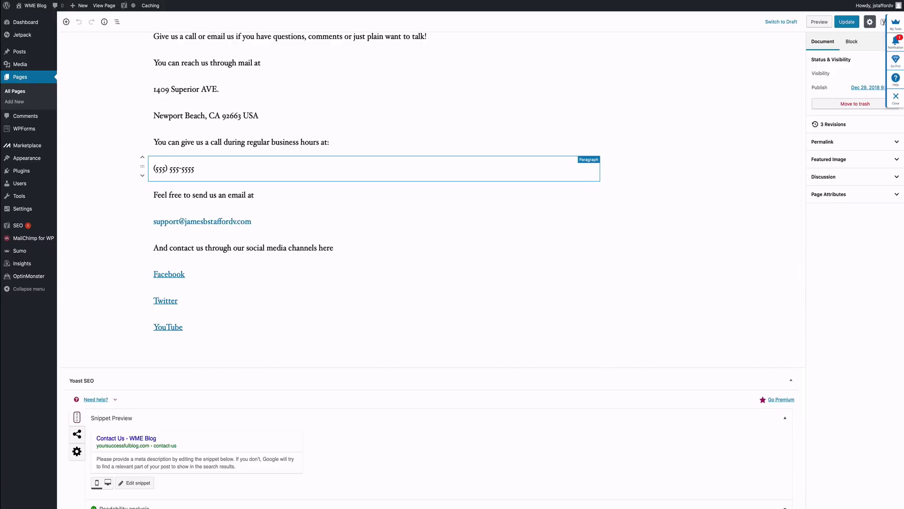
pyautogui.scroll(15, 431, 268)
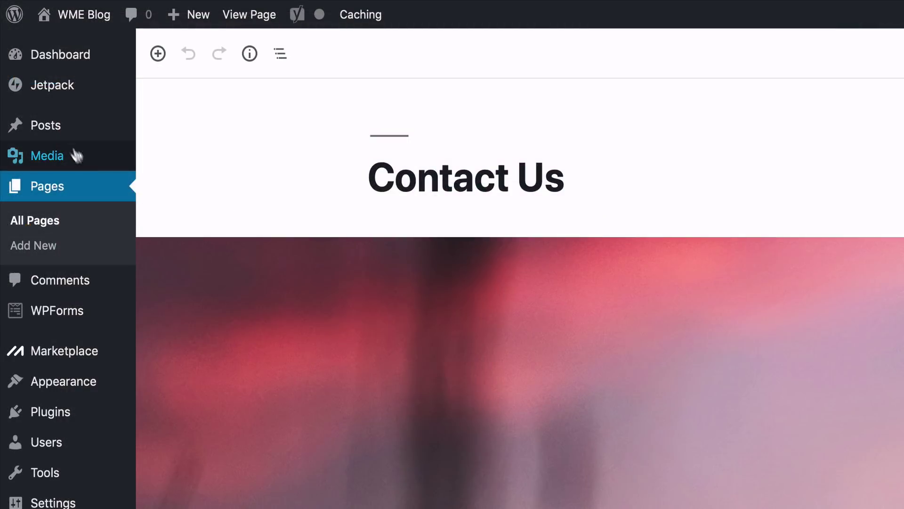
pyautogui.moveTo(62, 135)
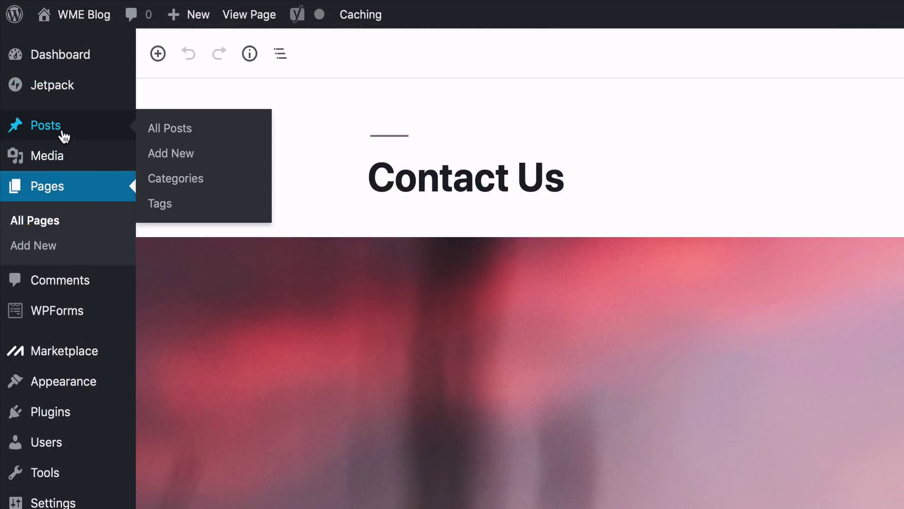
pyautogui.click(187, 163)
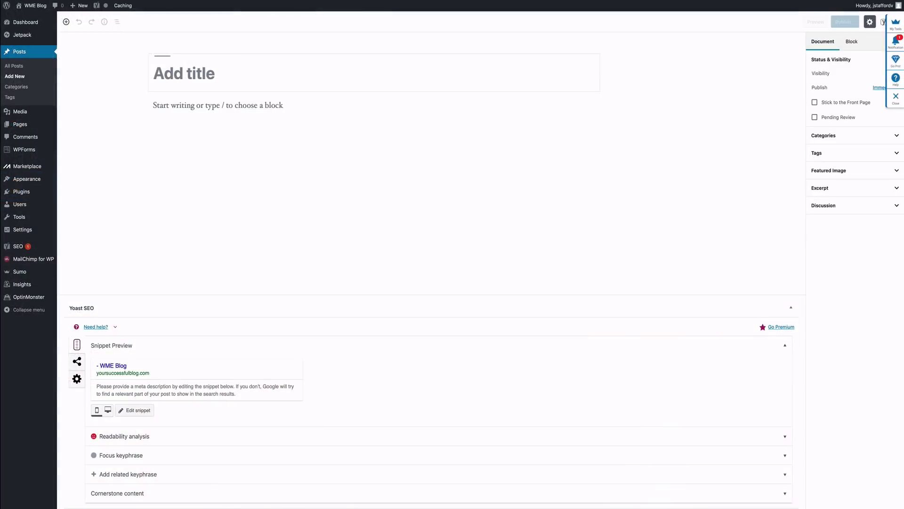
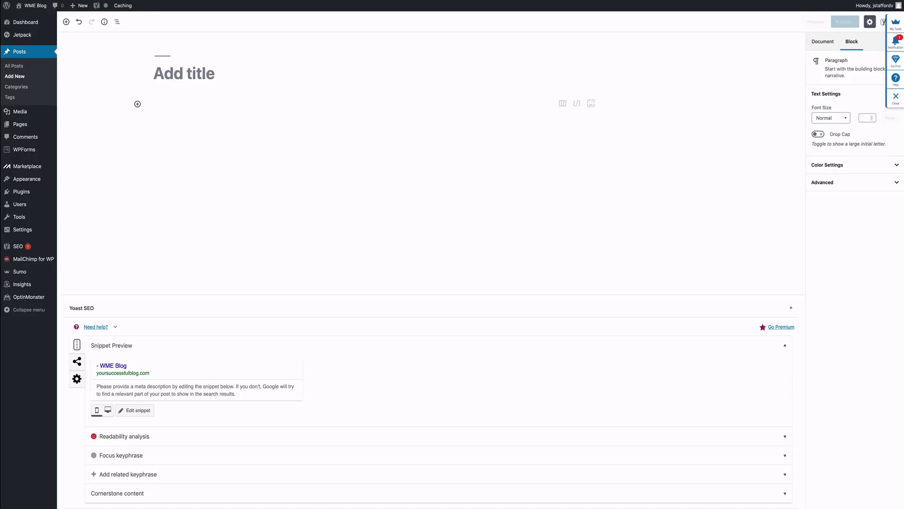
# Step: Title the post 'Setup Your Website & Blog For Success' and paste in the article text
pyautogui.click(216, 77)
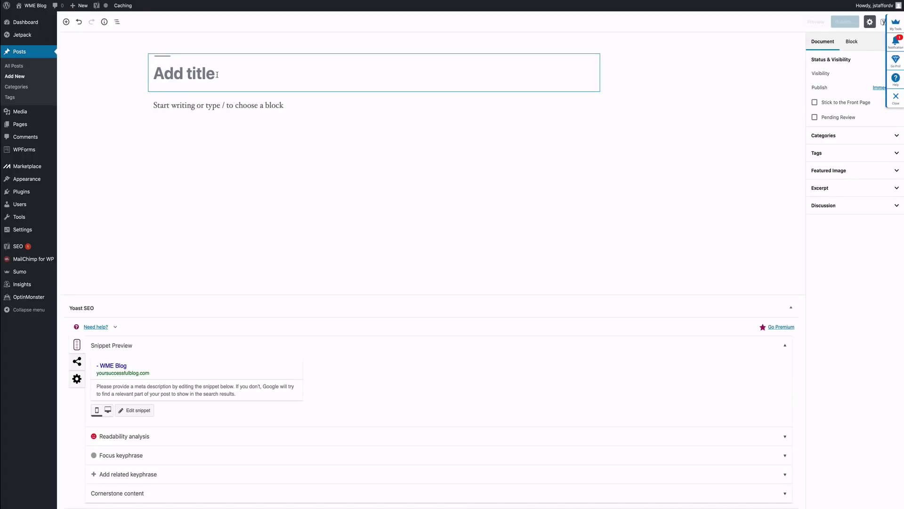
pyautogui.write('Setup Your Website & Blog For Success')
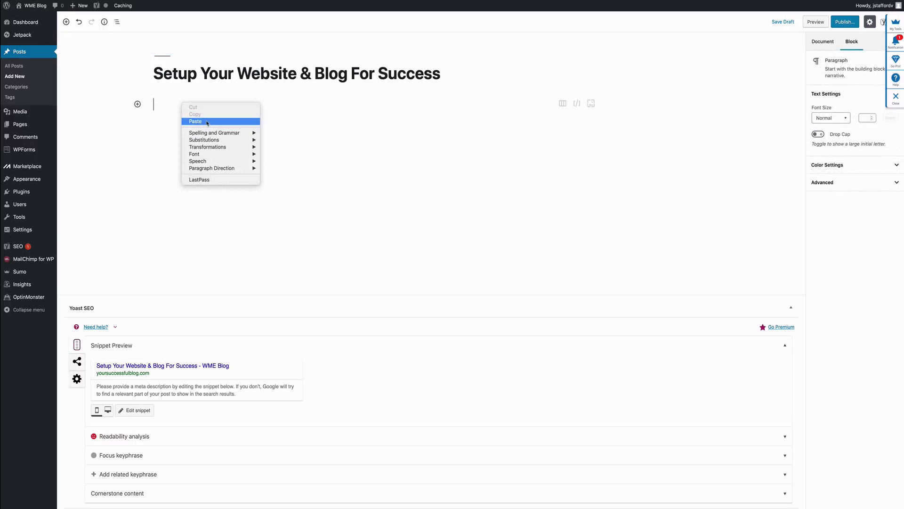
pyautogui.click(207, 121)
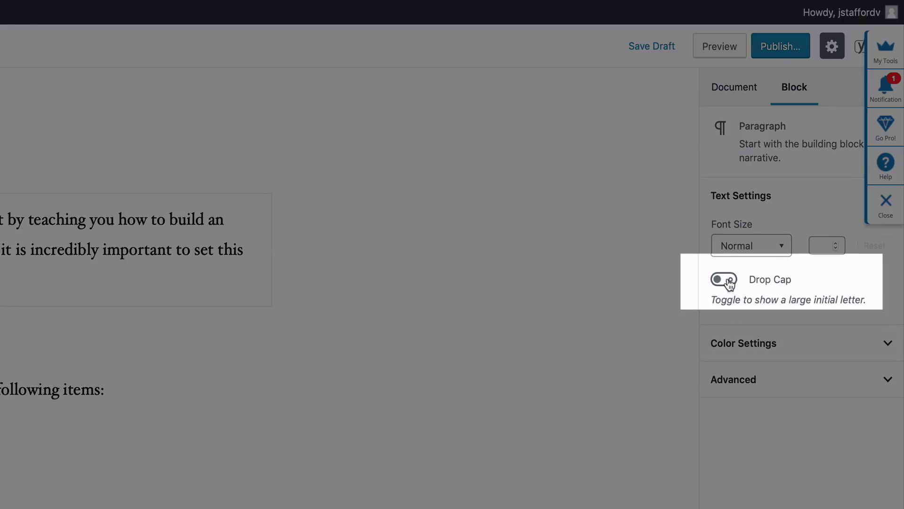
# Step: Give the opening paragraph a drop cap
pyautogui.click(723, 280)
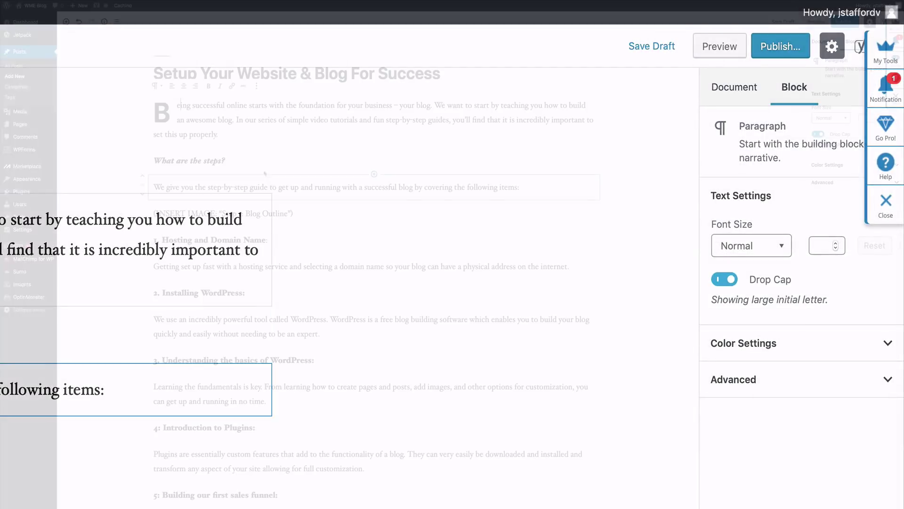
pyautogui.scroll(-4, 277, 199)
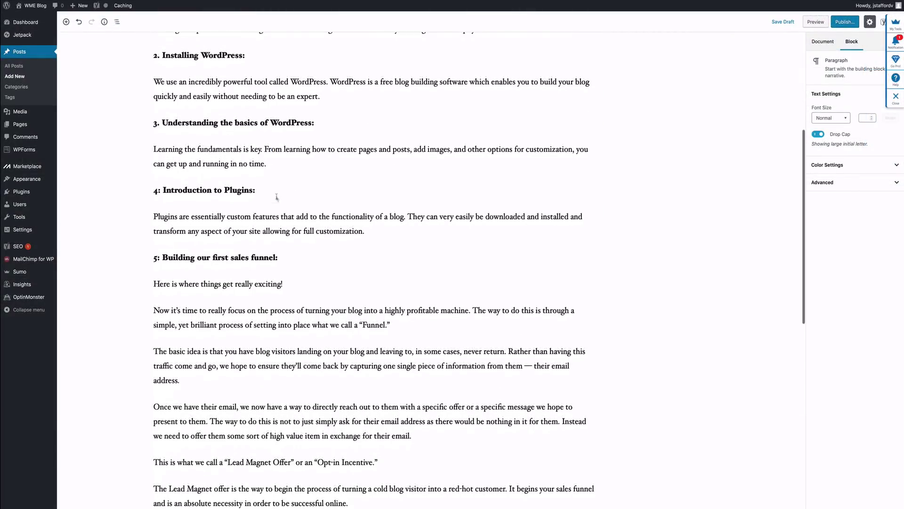
pyautogui.scroll(2, 277, 198)
pyautogui.scroll(2, 276, 196)
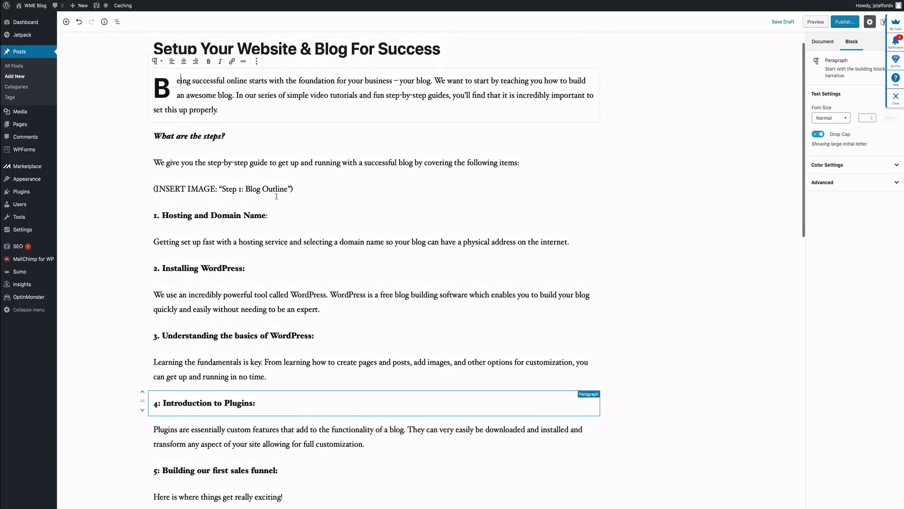
pyautogui.click(246, 187)
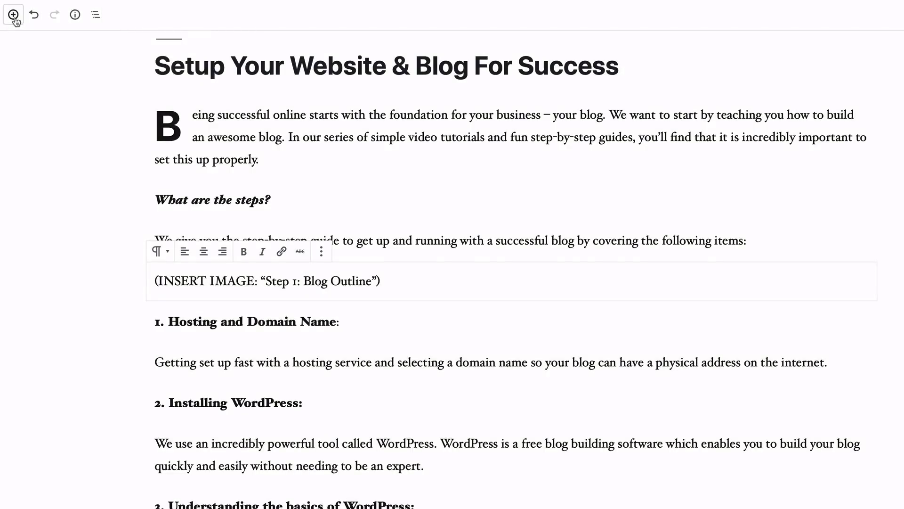
# Step: Insert an image block with the uploaded 'Step 1 - Website Outline.jpg' at Full Size
pyautogui.click(11, 15)
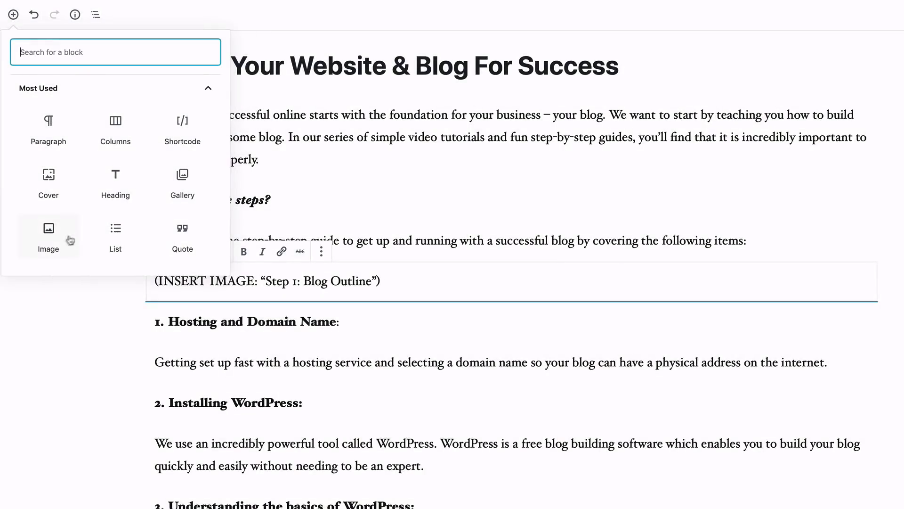
pyautogui.click(56, 242)
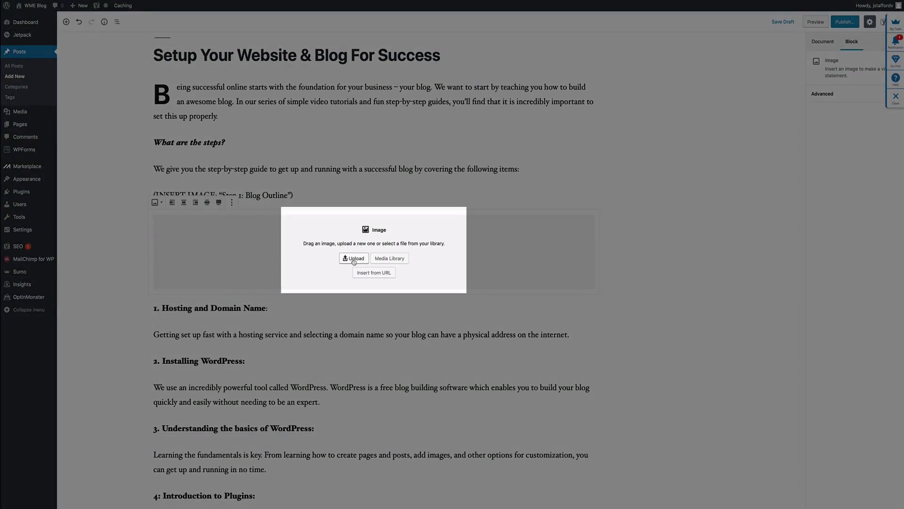
pyautogui.click(353, 259)
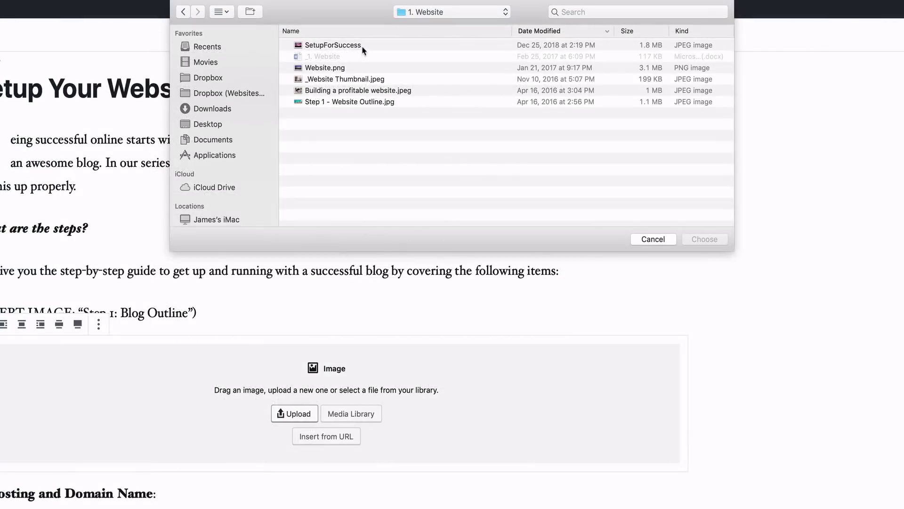
pyautogui.click(344, 103)
pyautogui.click(696, 240)
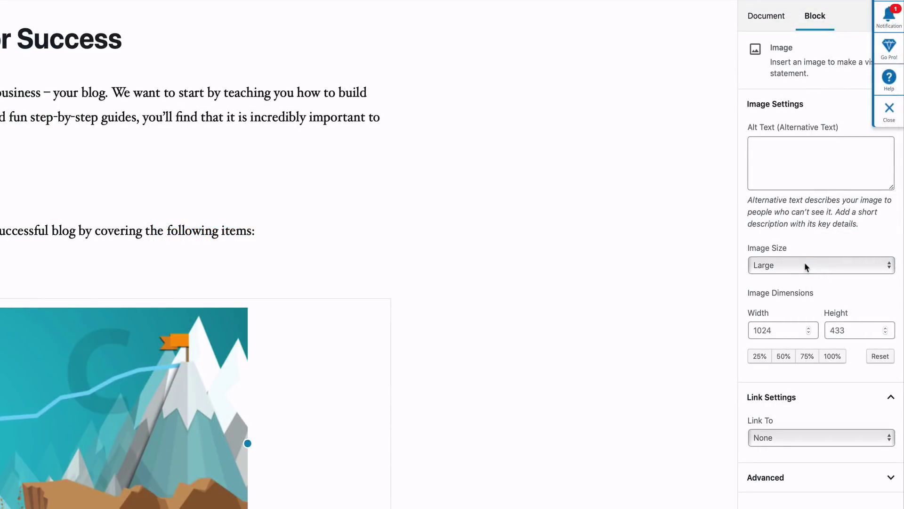
pyautogui.click(836, 265)
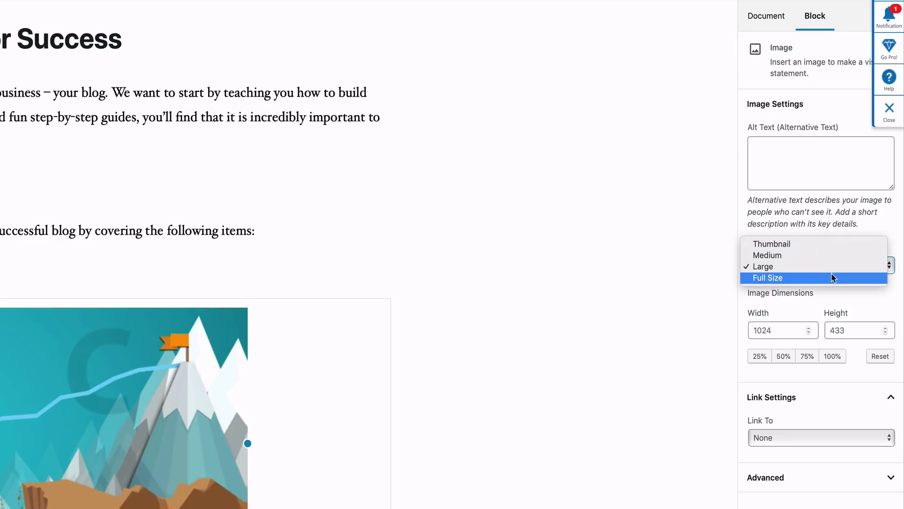
pyautogui.click(831, 277)
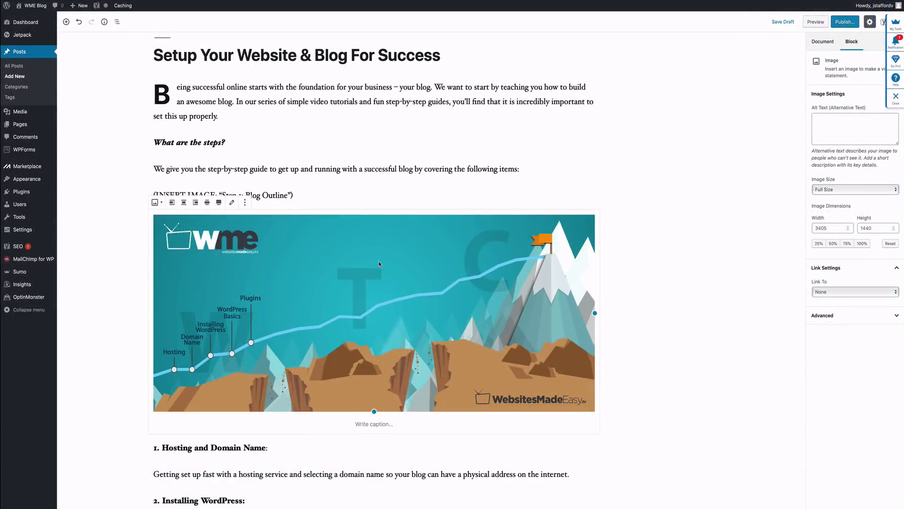
# Step: Remove the INSERT IMAGE placeholder paragraph
pyautogui.click(270, 194)
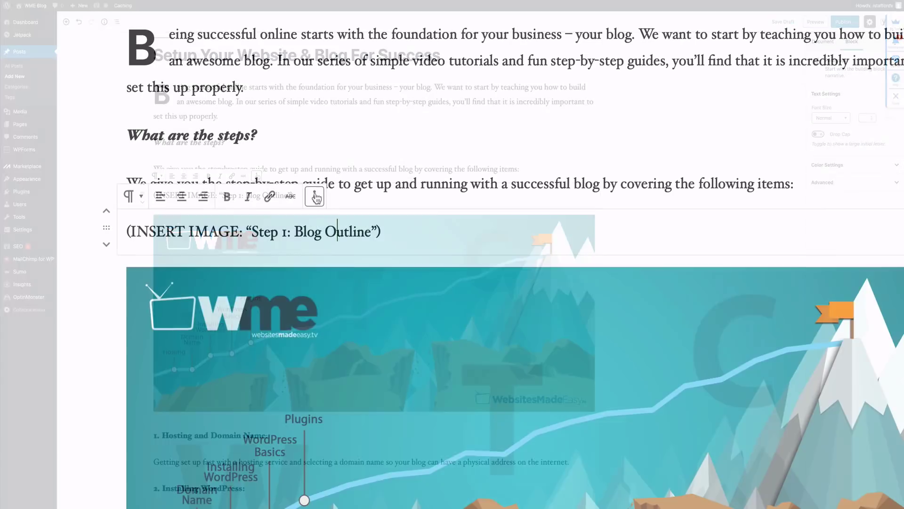
pyautogui.click(257, 176)
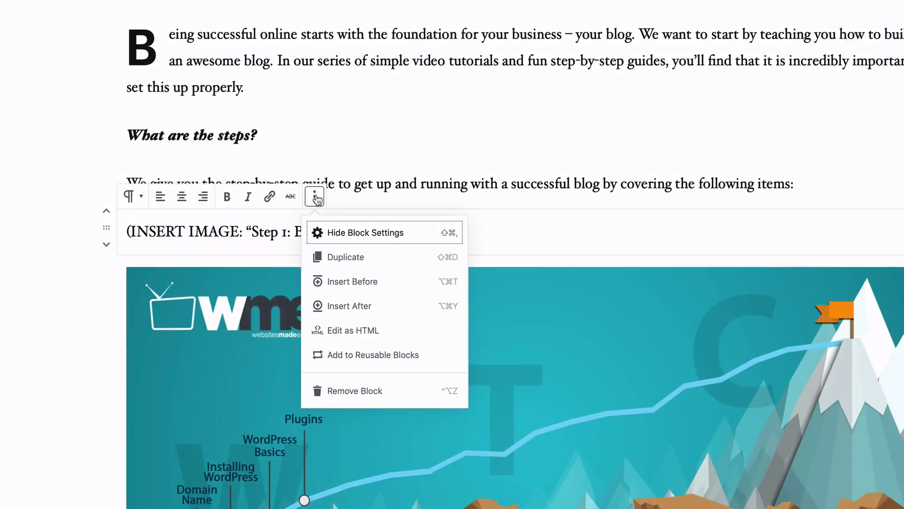
pyautogui.click(365, 393)
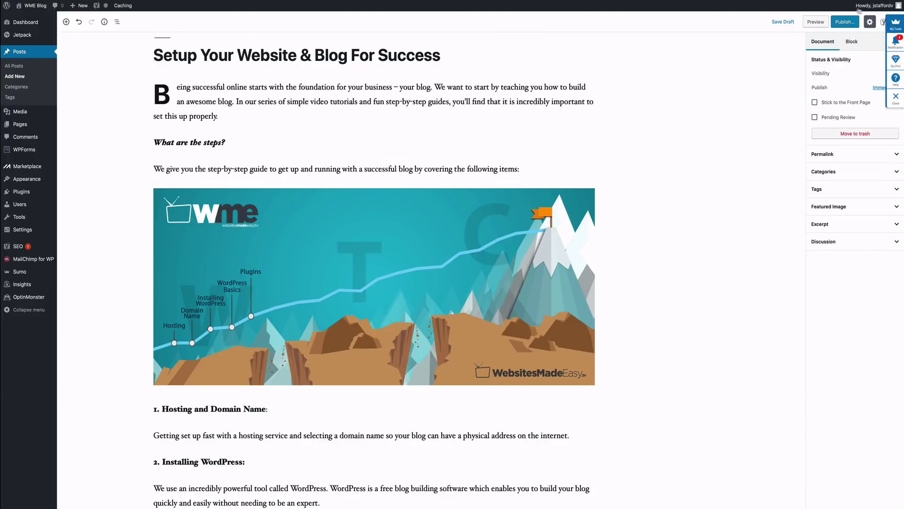
# Step: Publish the 'Setup Your Website & Blog For Success' post live
pyautogui.click(844, 22)
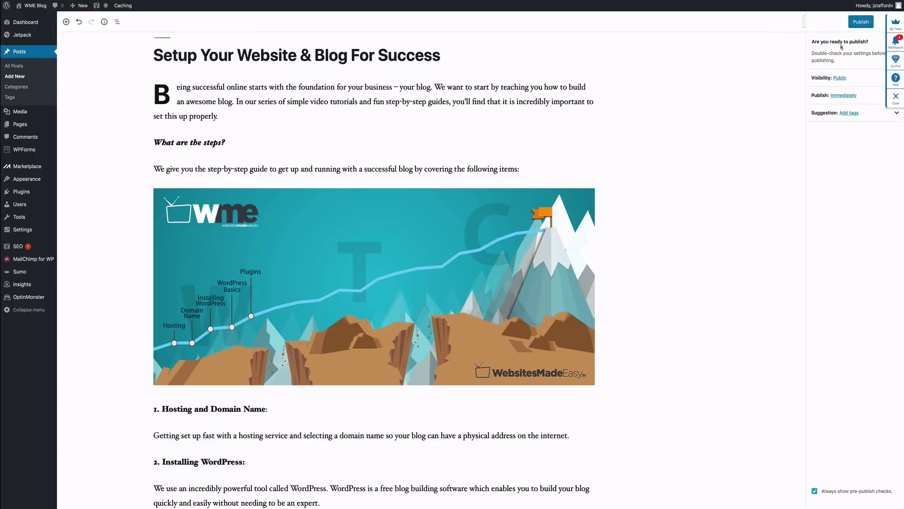
pyautogui.click(861, 21)
pyautogui.scroll(-3, 475, 192)
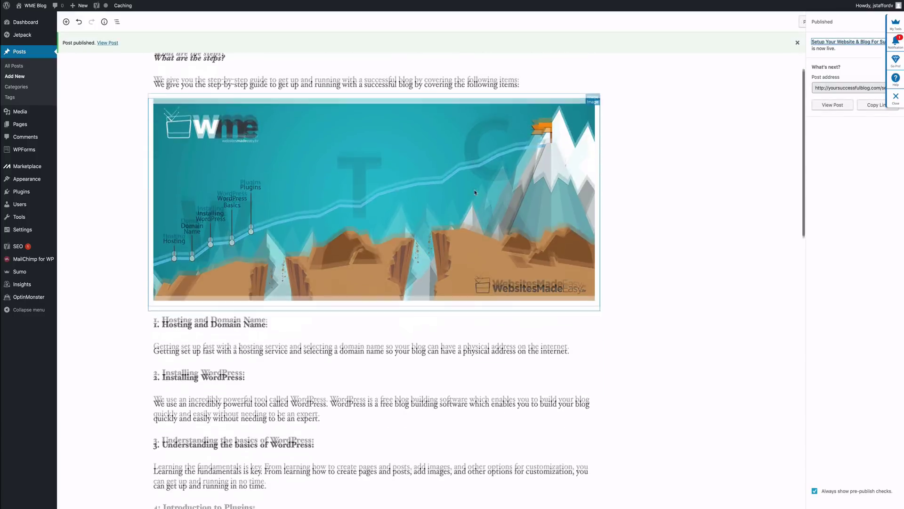
pyautogui.scroll(-8, 474, 192)
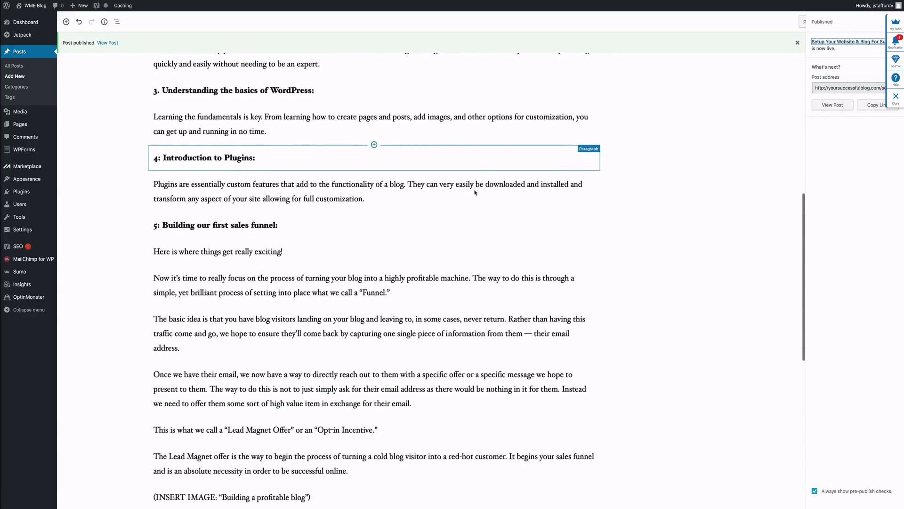
pyautogui.scroll(-5, 475, 192)
pyautogui.click(279, 241)
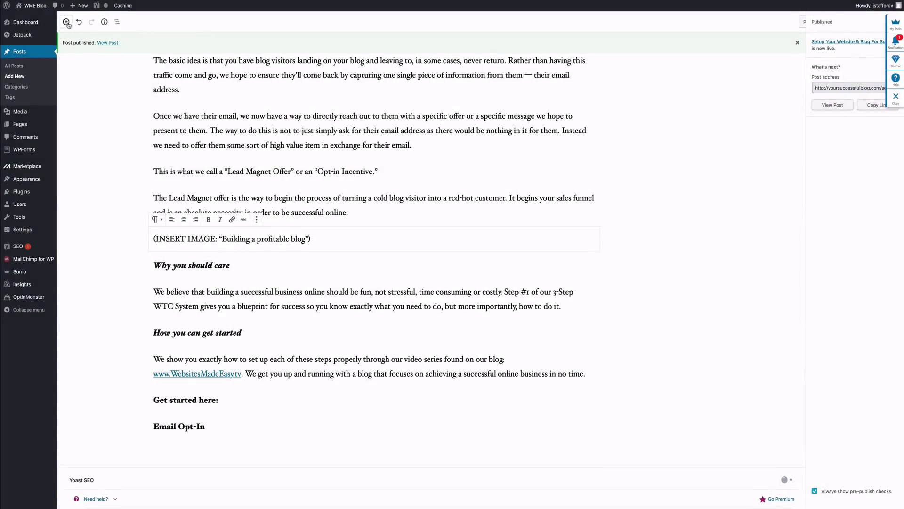
# Step: Add an image block with the uploaded 'Building a profitable website.jpeg' at Full Size
pyautogui.click(66, 22)
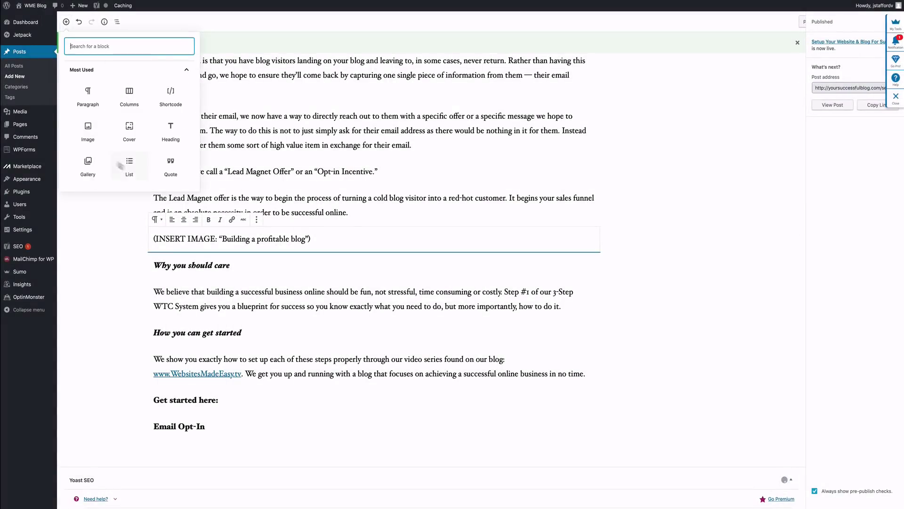
pyautogui.click(86, 136)
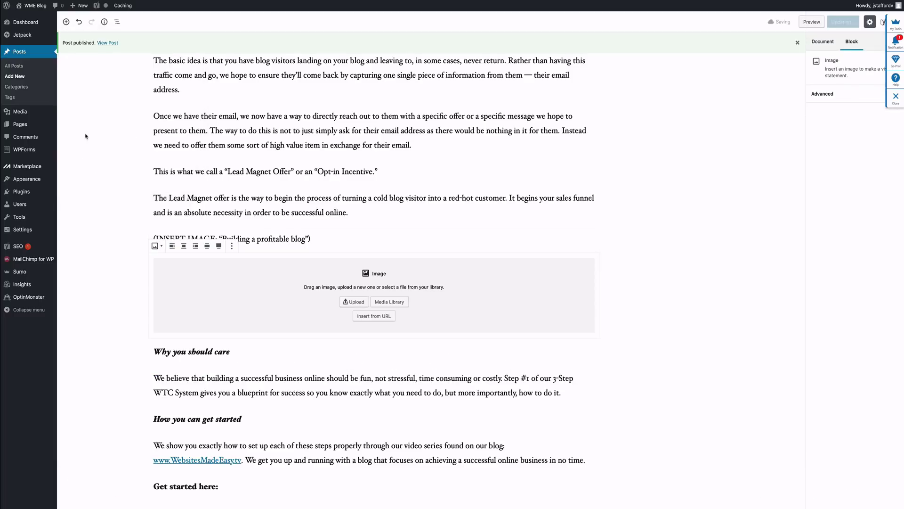
pyautogui.click(356, 303)
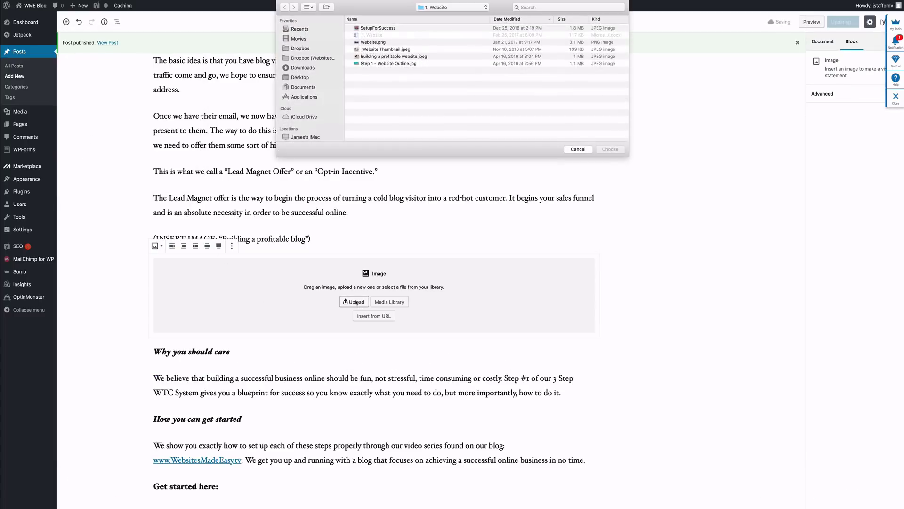
pyautogui.click(391, 57)
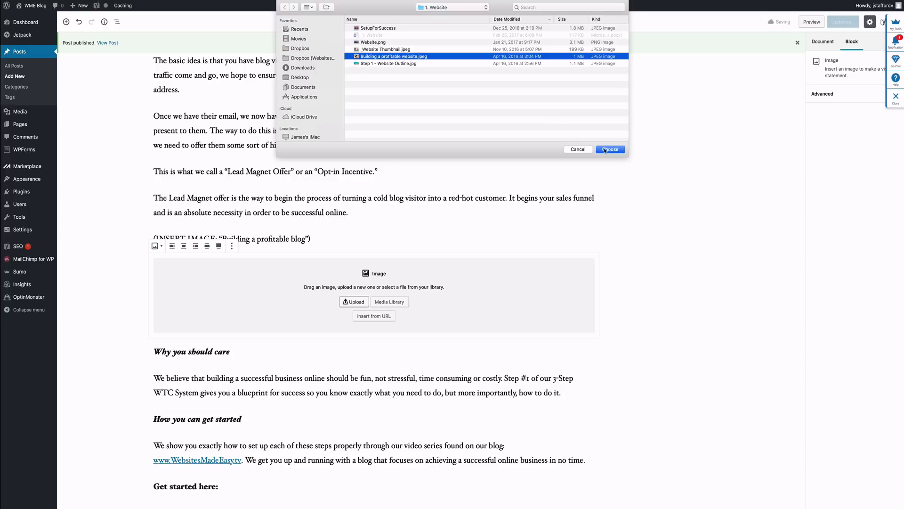
pyautogui.click(610, 150)
pyautogui.scroll(-3, 530, 200)
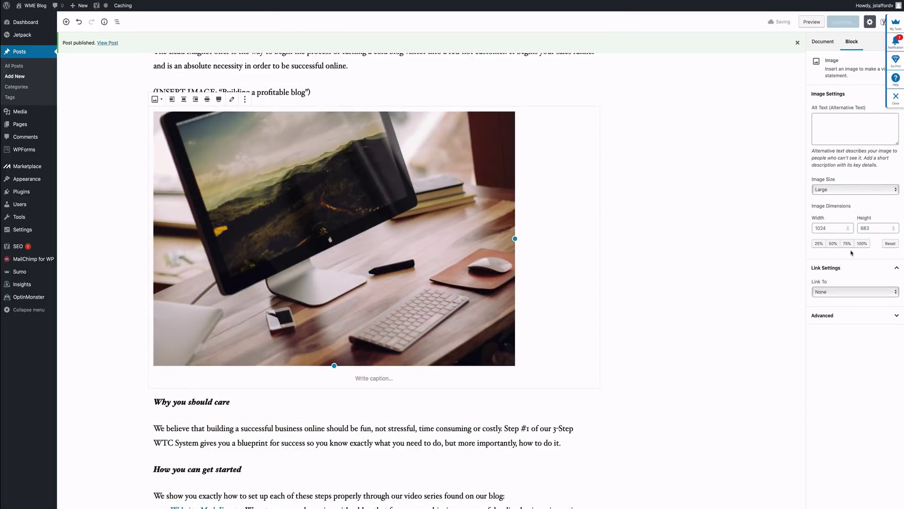
pyautogui.click(842, 189)
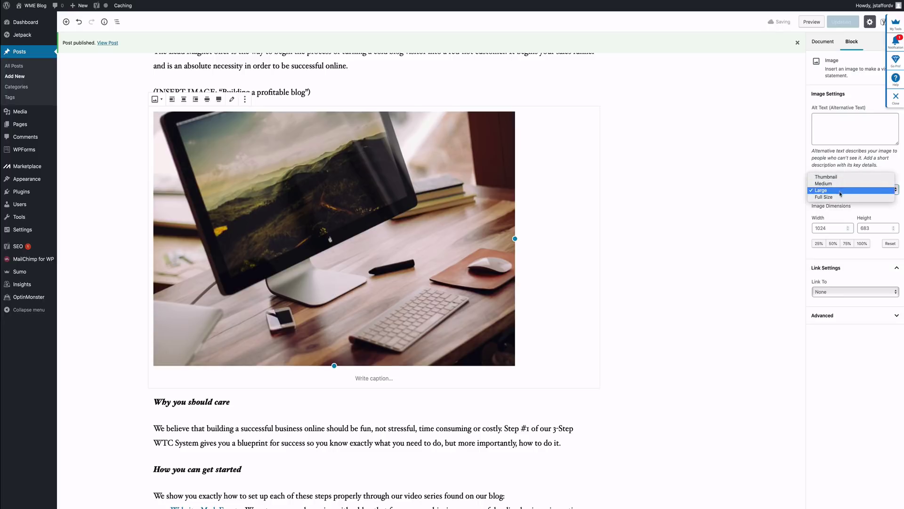
pyautogui.click(843, 196)
# Step: Remove the 'Building a profitable blog' placeholder paragraph
pyautogui.scroll(-3, 367, 154)
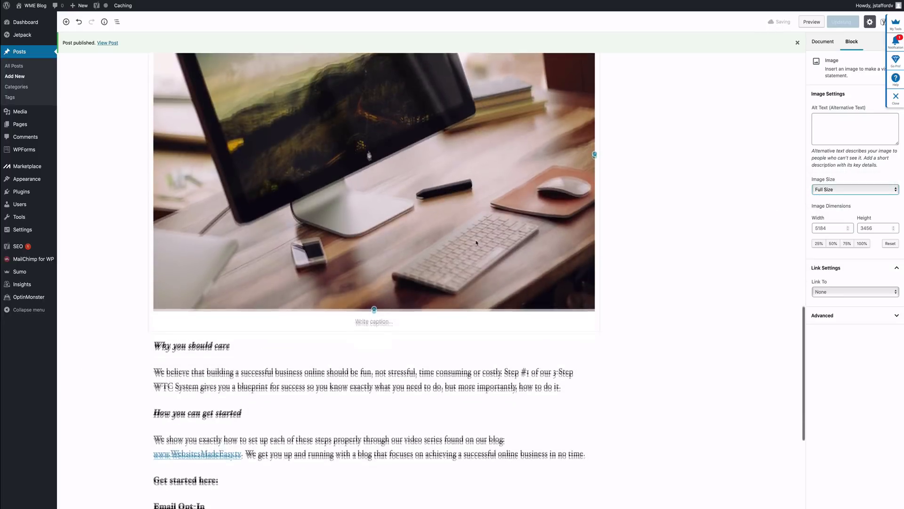
pyautogui.scroll(5, 476, 243)
pyautogui.scroll(2, 475, 243)
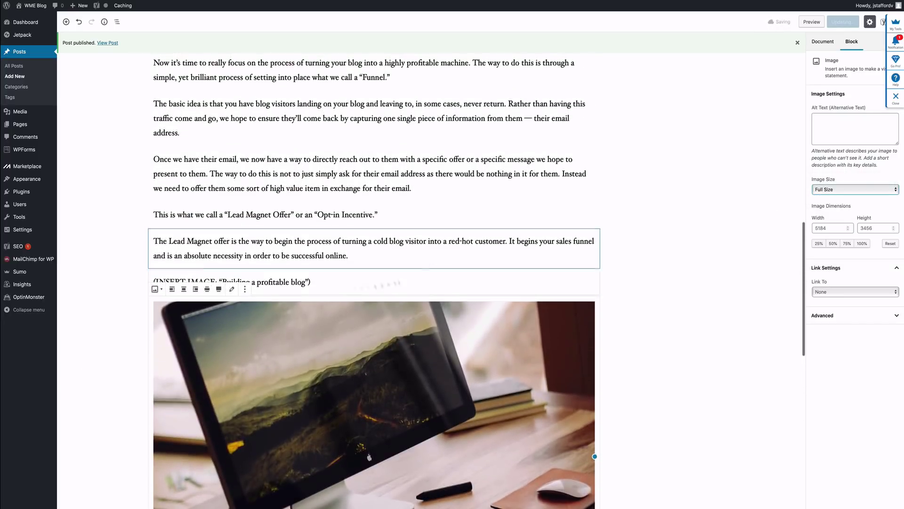
pyautogui.click(293, 279)
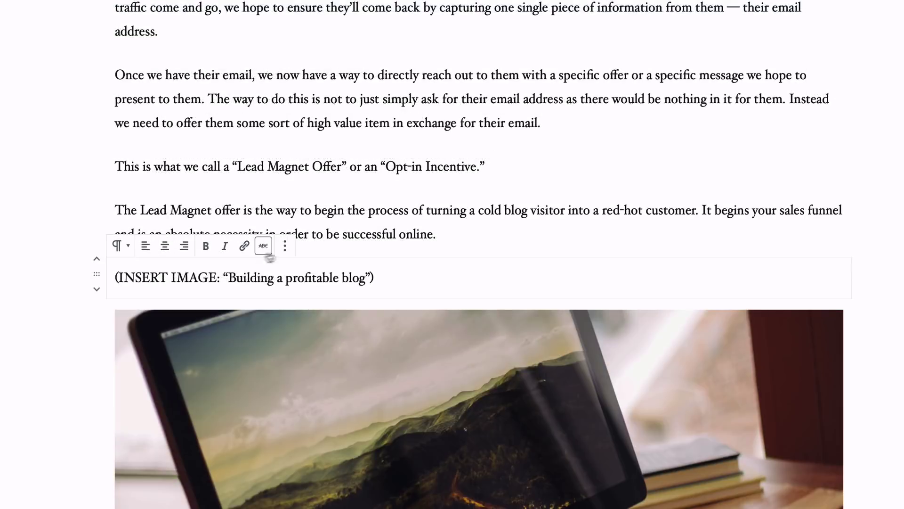
pyautogui.click(256, 260)
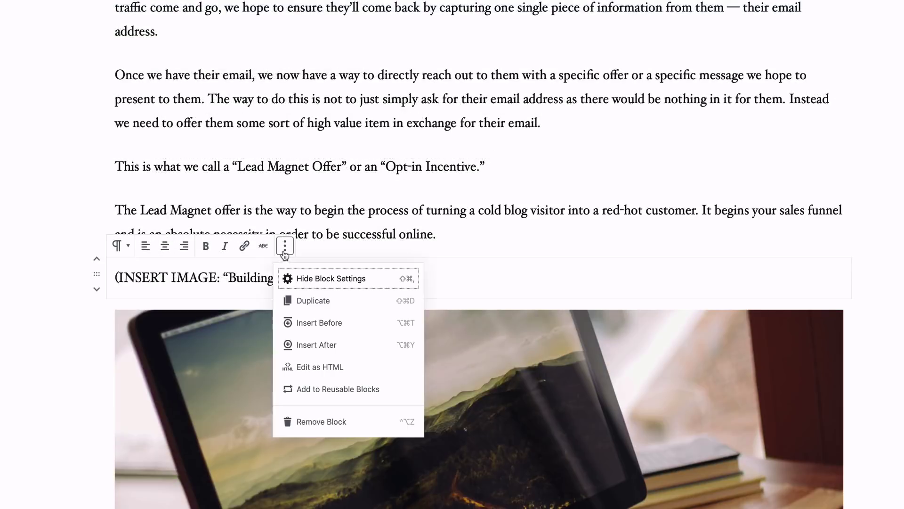
pyautogui.click(330, 424)
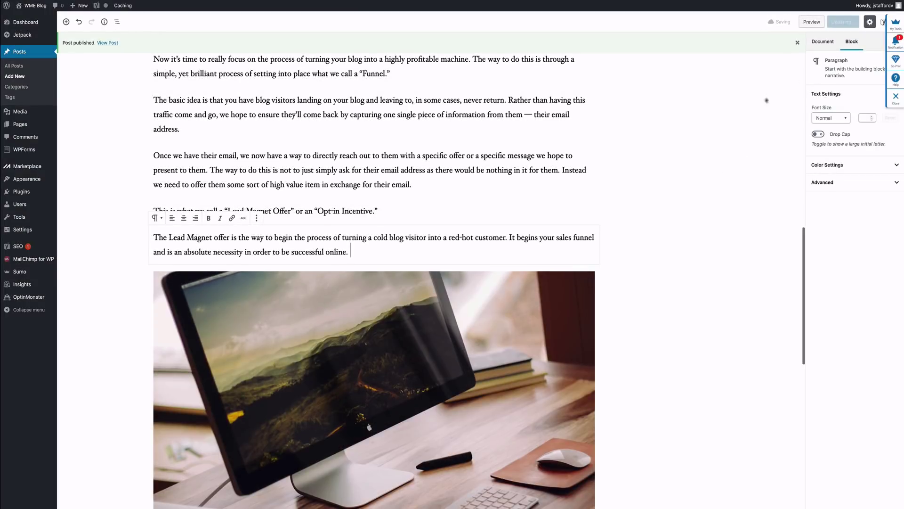
pyautogui.scroll(15, 635, 147)
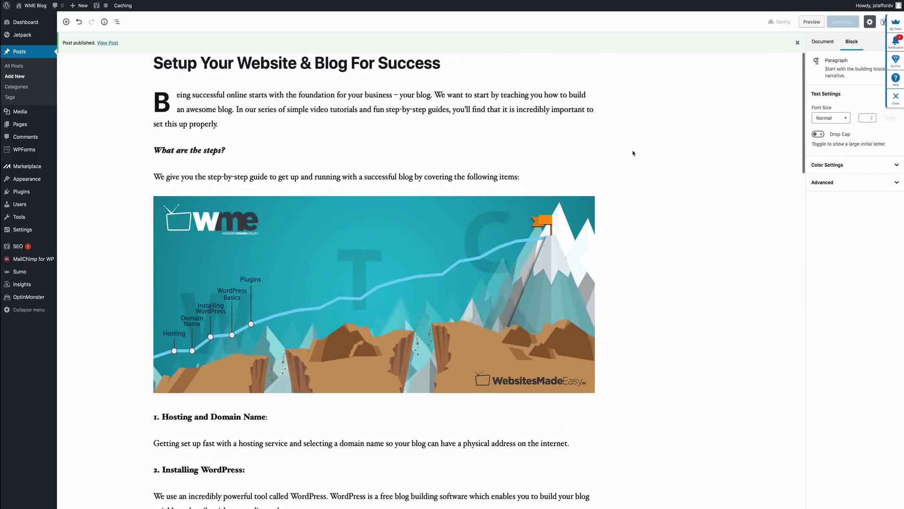
# Step: Replace 'Get started here:' with the pasted 7-day email course paragraph
pyautogui.scroll(-15, 652, 167)
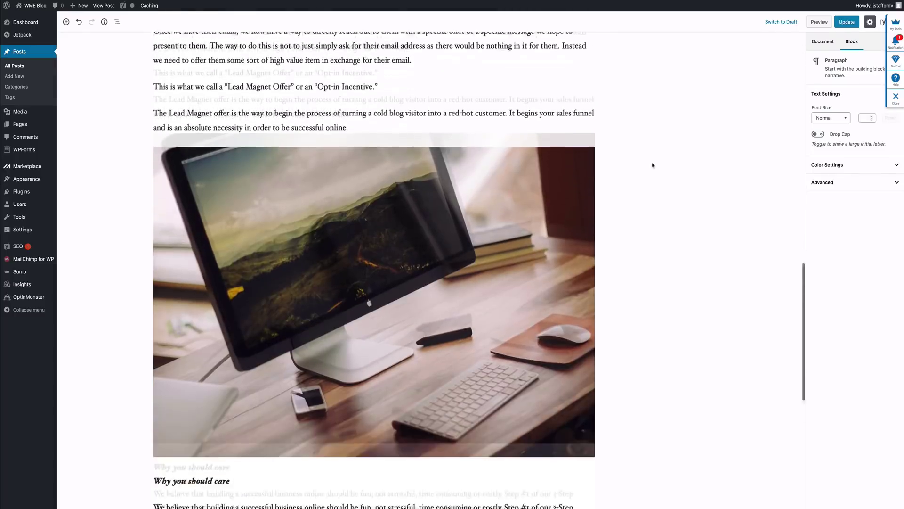
pyautogui.scroll(-7, 652, 166)
pyautogui.moveTo(153, 285); pyautogui.dragTo(208, 285)
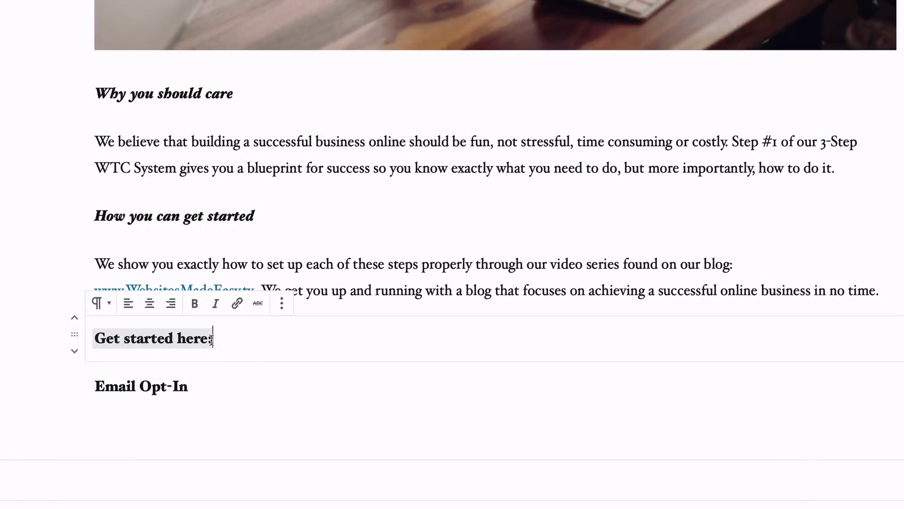
pyautogui.moveTo(212, 339)
pyautogui.mouseDown()
pyautogui.moveTo(95, 338)
pyautogui.moveTo(202, 337)
pyautogui.moveTo(219, 346)
pyautogui.mouseUp()
pyautogui.click(97, 338)
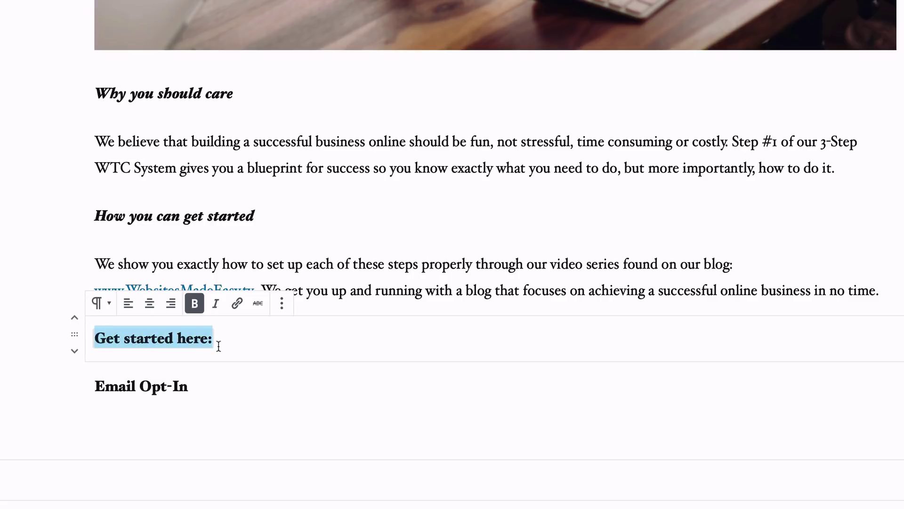
pyautogui.press('BackSpace')
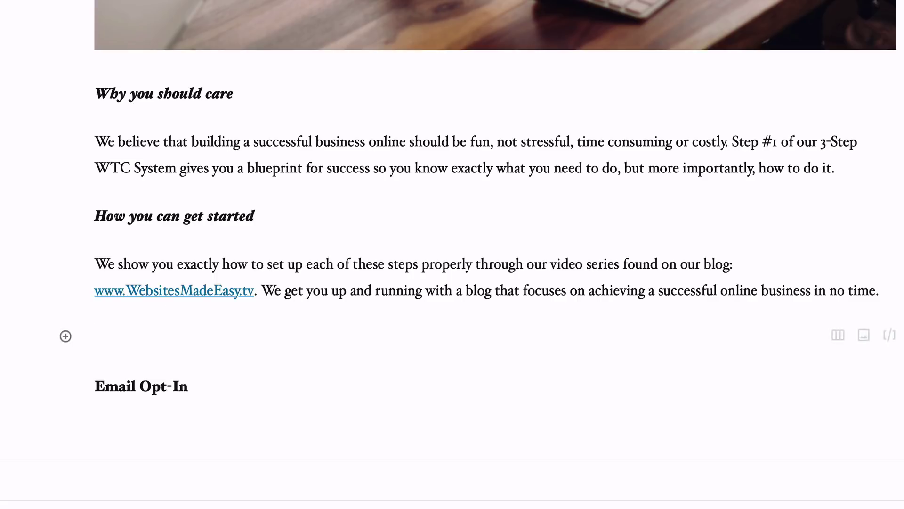
pyautogui.write('Get started building your profitable blog in just 7 days with our email course using our signature 3-Step WTC System and see your dreams become reality!')
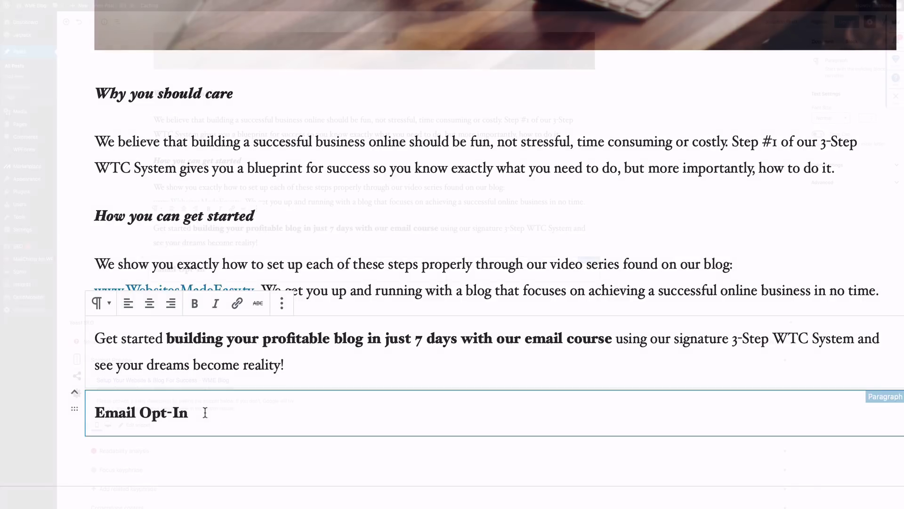
# Step: Tidy the line break so Email Opt-In sits after the course paragraph
pyautogui.tripleClick(197, 412)
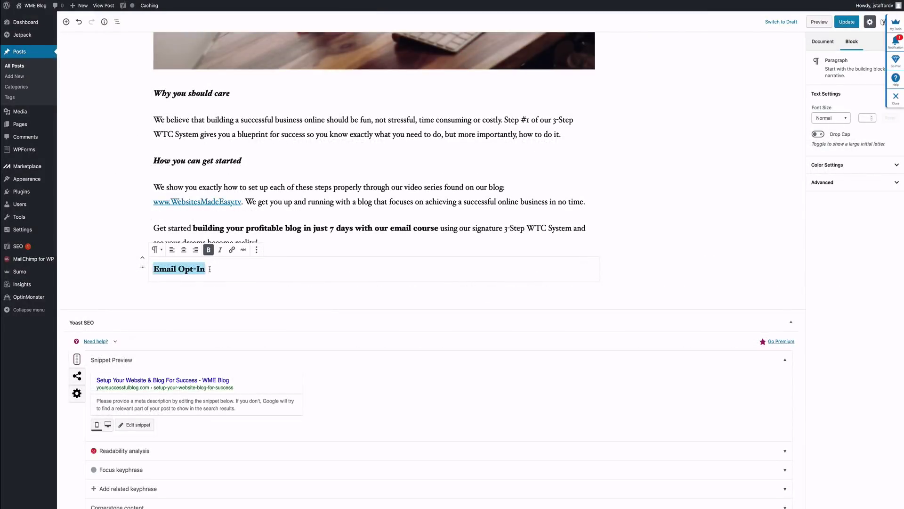
pyautogui.press('Left')
pyautogui.press('BackSpace')
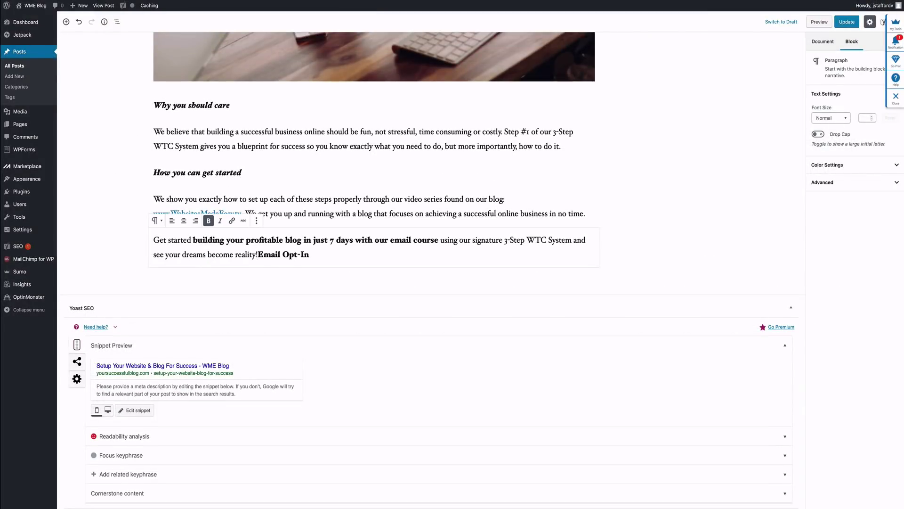
pyautogui.press('Return')
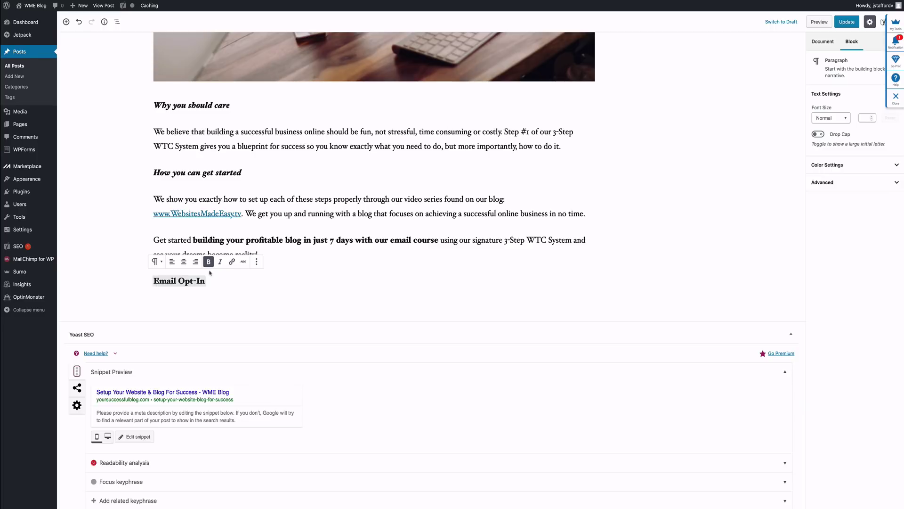
# Step: Replace the Email Opt-In text with the copied shortcode [mc4wp_form id="34"]
pyautogui.click(207, 280)
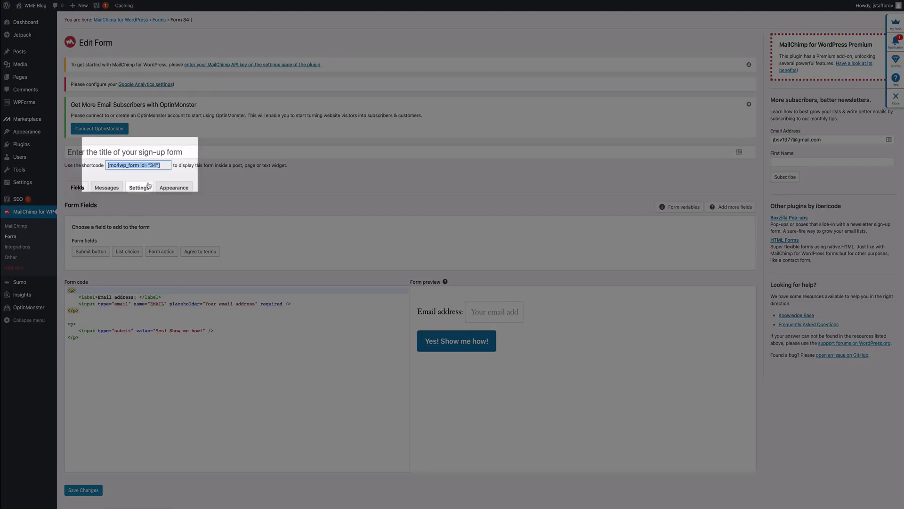
pyautogui.rightClick(150, 166)
pyautogui.click(160, 194)
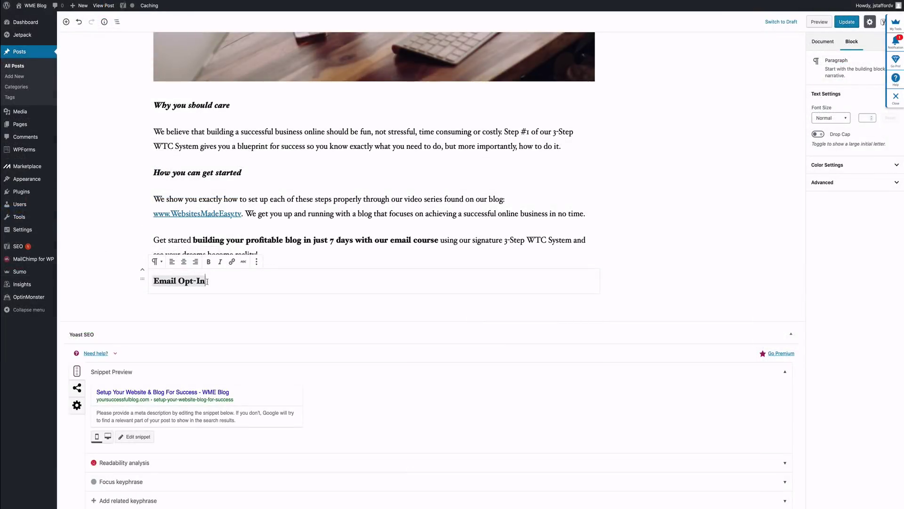
pyautogui.hotkey('ctrl', 'v')
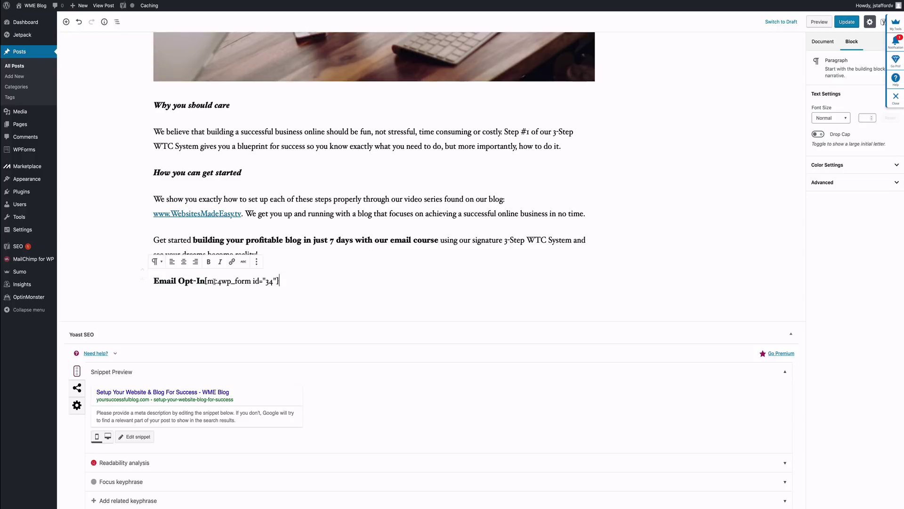
pyautogui.moveTo(205, 281); pyautogui.dragTo(162, 281)
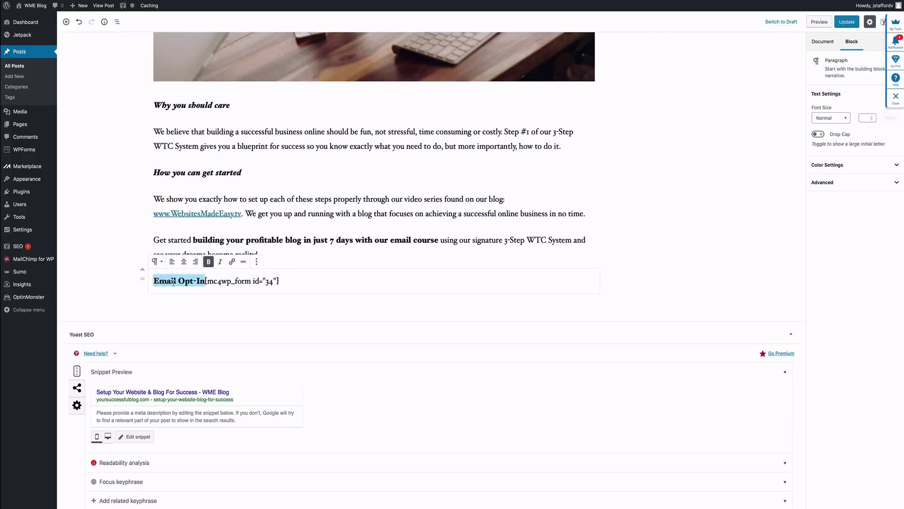
pyautogui.press('BackSpace')
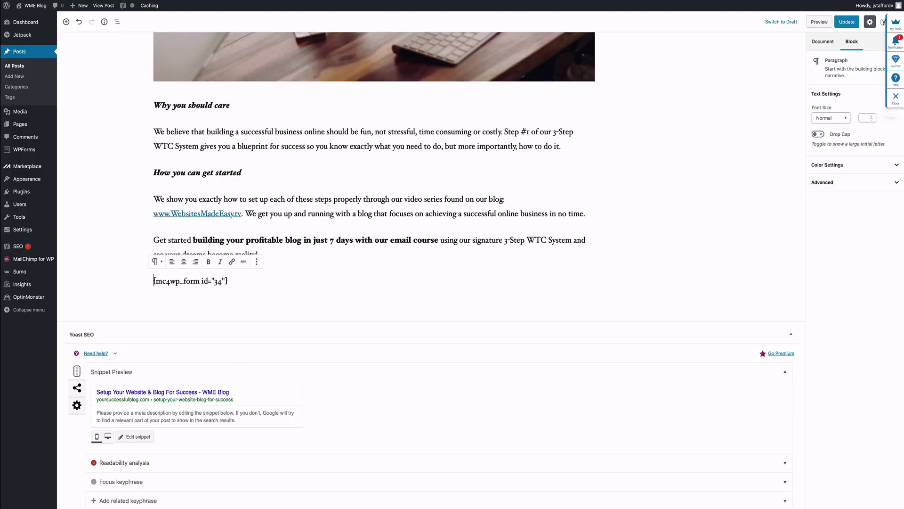
pyautogui.click(616, 182)
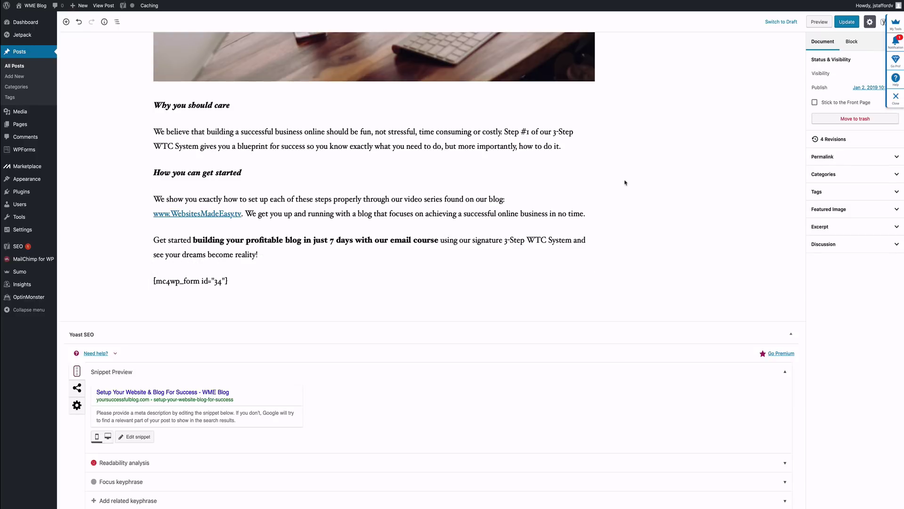
# Step: Update the post and paste the email-course paragraph as the Yoast meta description
pyautogui.click(847, 24)
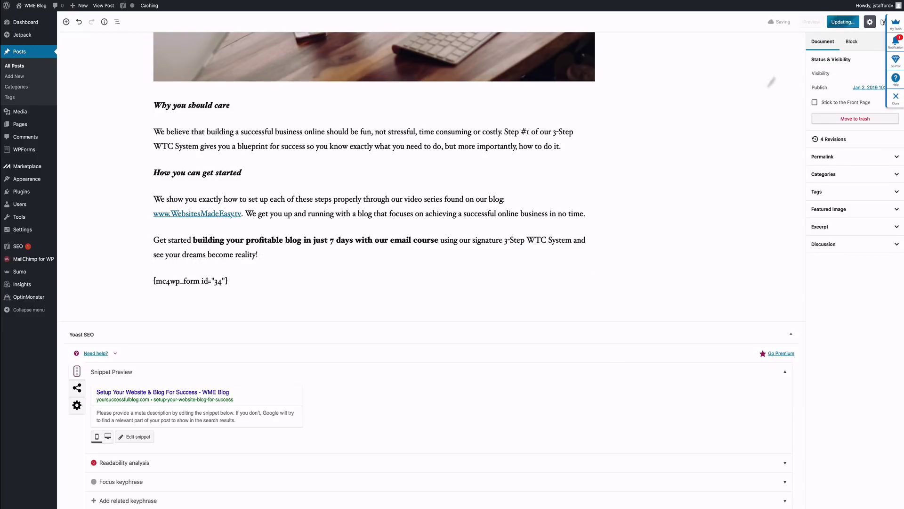
pyautogui.moveTo(260, 255); pyautogui.dragTo(160, 241)
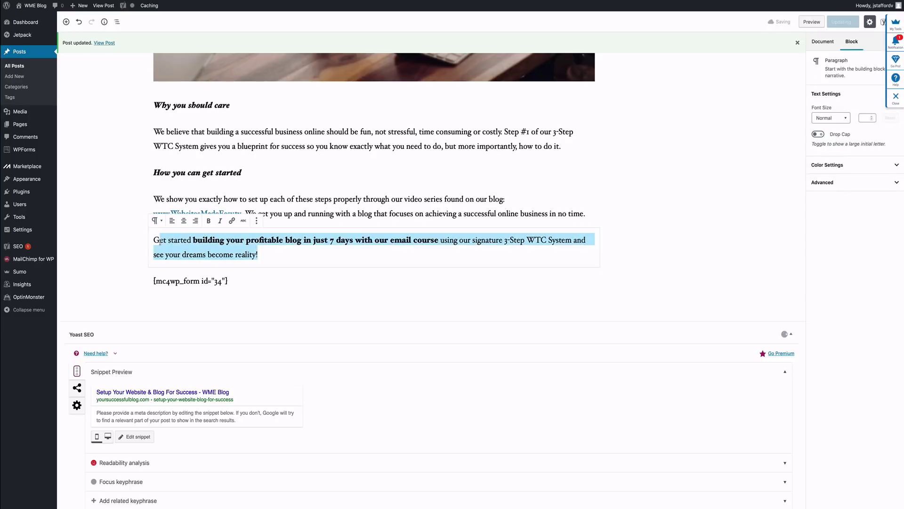
pyautogui.rightClick(172, 244)
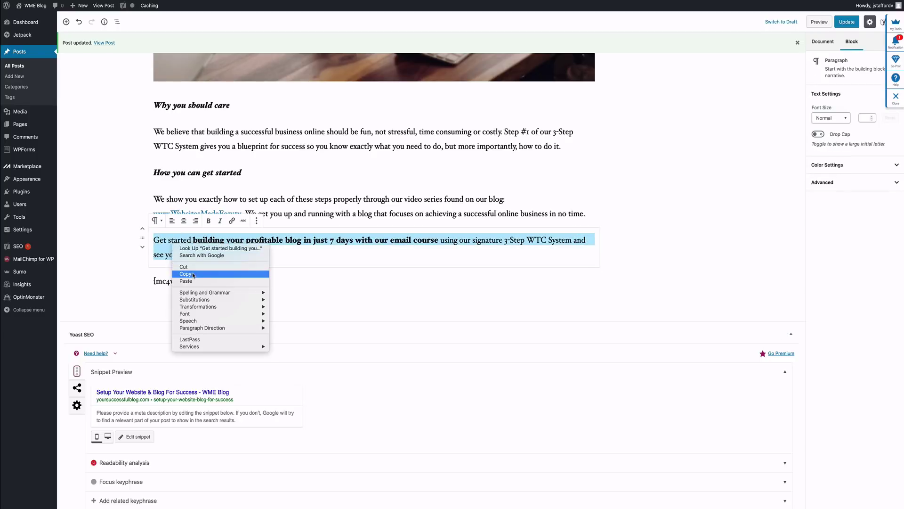
pyautogui.click(193, 274)
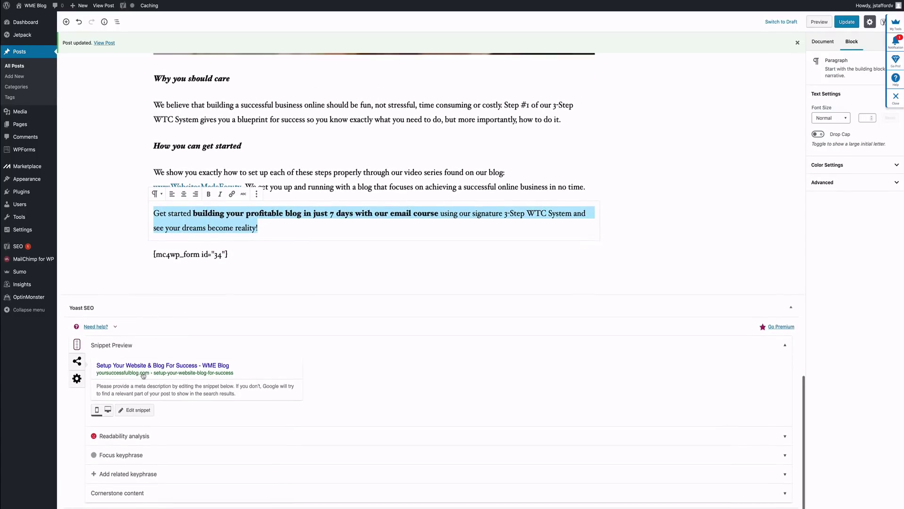
pyautogui.click(148, 394)
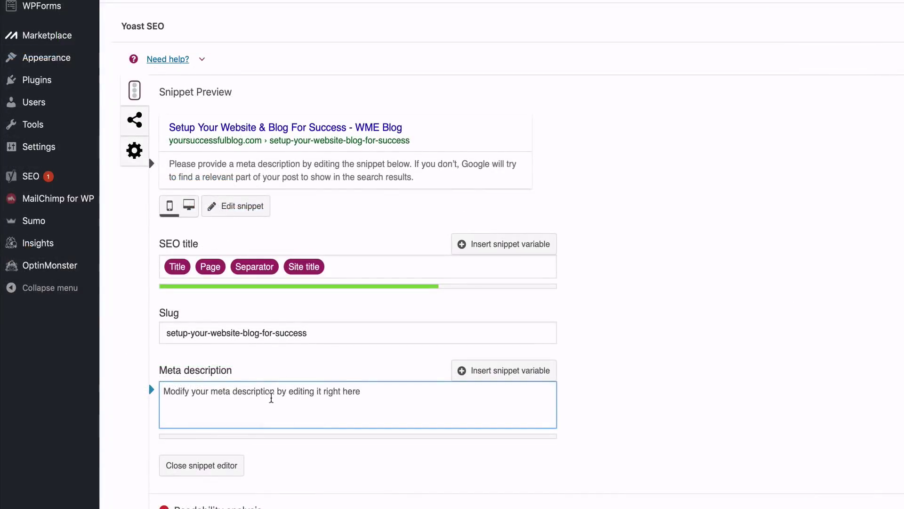
pyautogui.hotkey('ctrl', 'v')
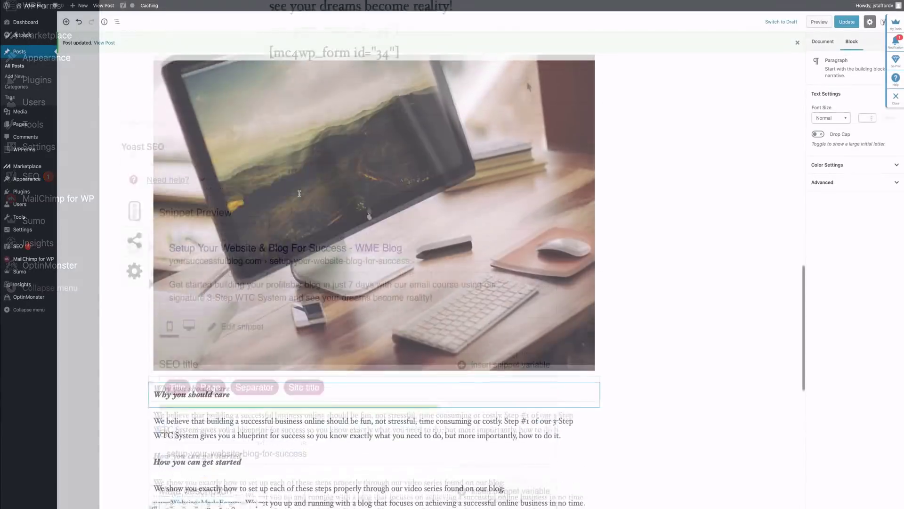
# Step: In the Document sidebar's Categories, enter 'Website' as a new category name
pyautogui.scroll(10, 300, 196)
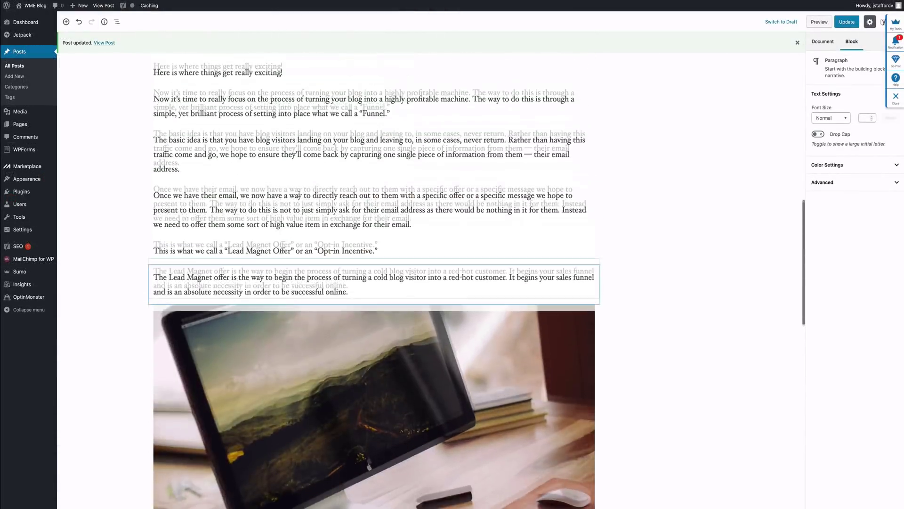
pyautogui.scroll(5, 300, 196)
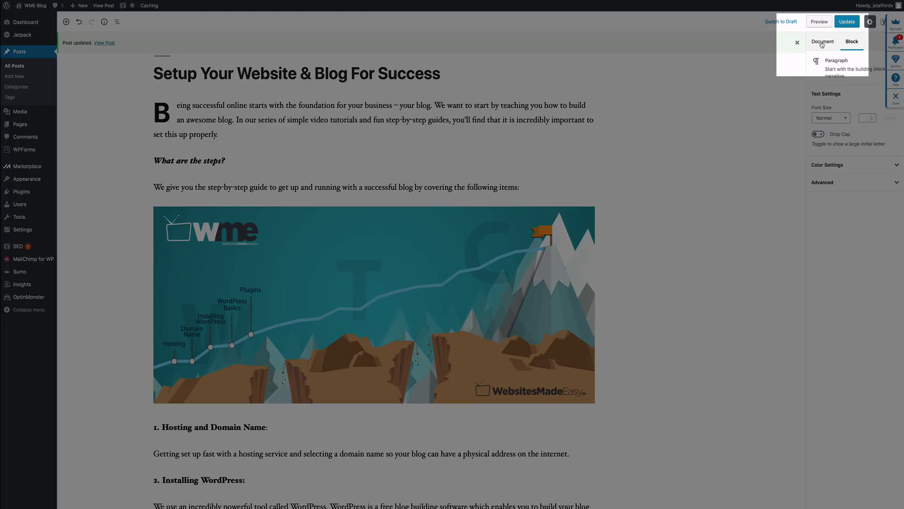
pyautogui.click(822, 42)
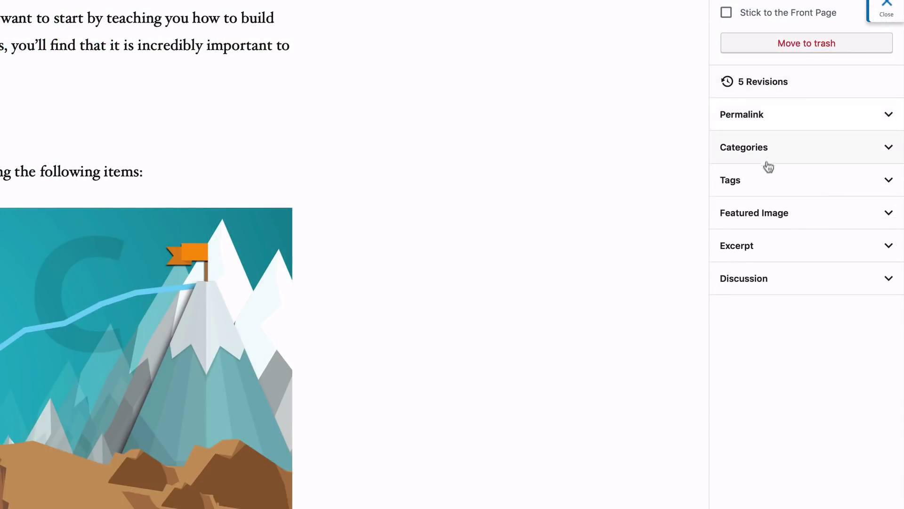
pyautogui.click(773, 153)
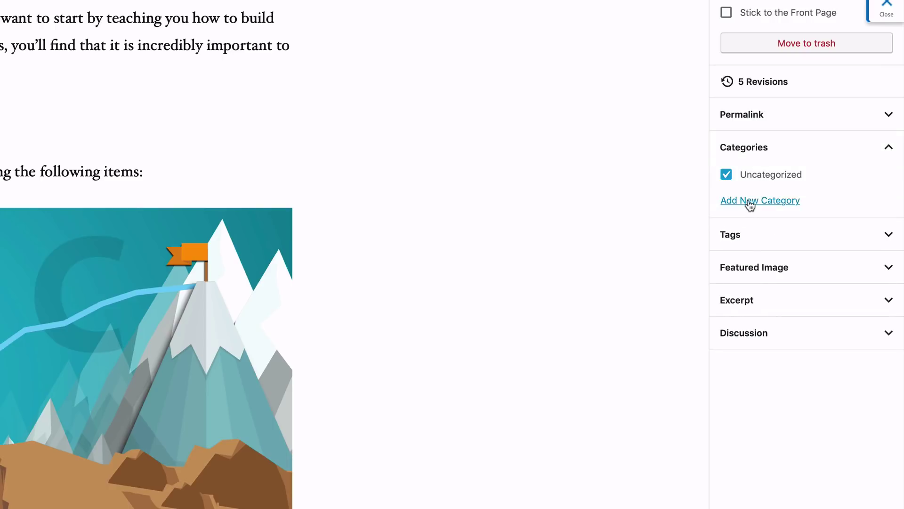
pyautogui.click(748, 203)
pyautogui.click(772, 243)
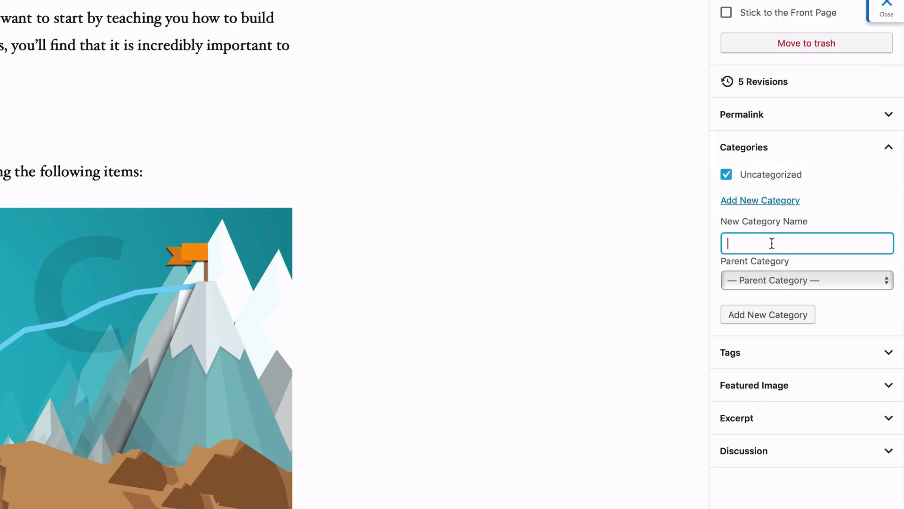
pyautogui.write('Website')
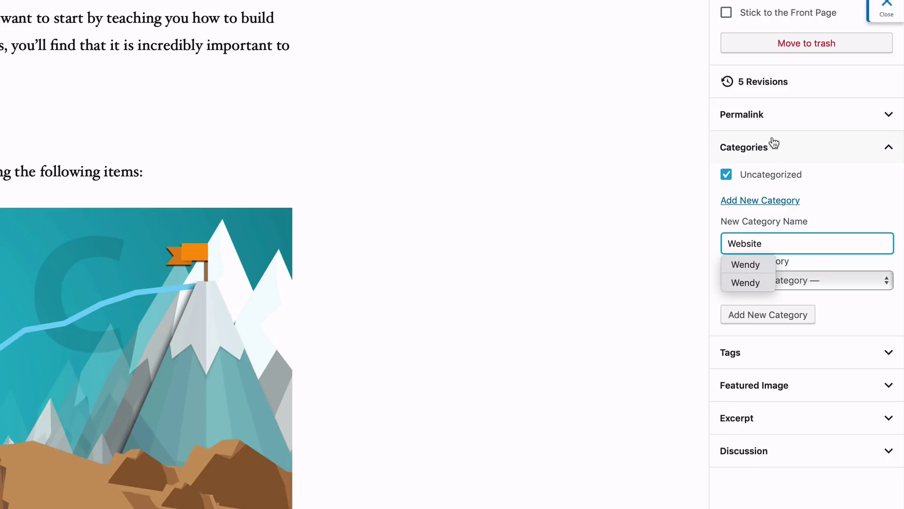
pyautogui.press('BackSpace')
pyautogui.press('BackSpace')
pyautogui.press('BackSpace')
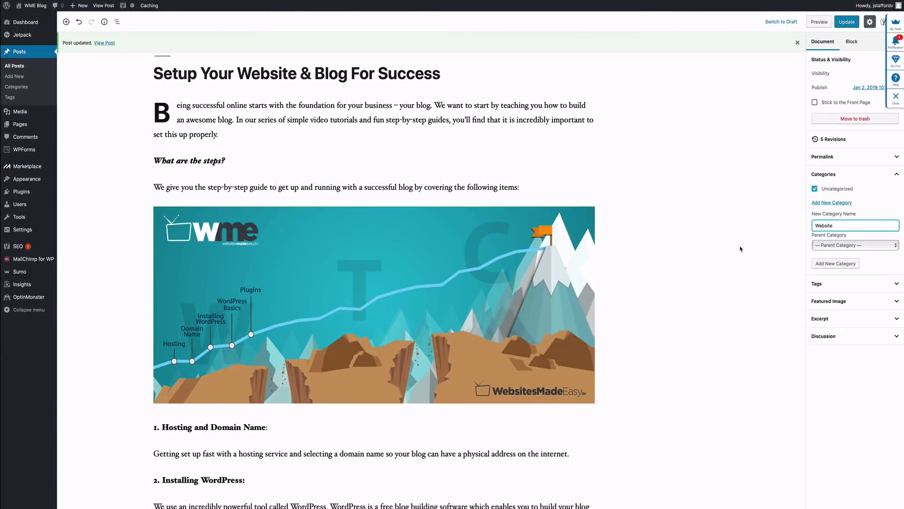
pyautogui.scroll(-3, 740, 248)
pyautogui.scroll(3, 740, 249)
pyautogui.click(712, 273)
pyautogui.click(842, 22)
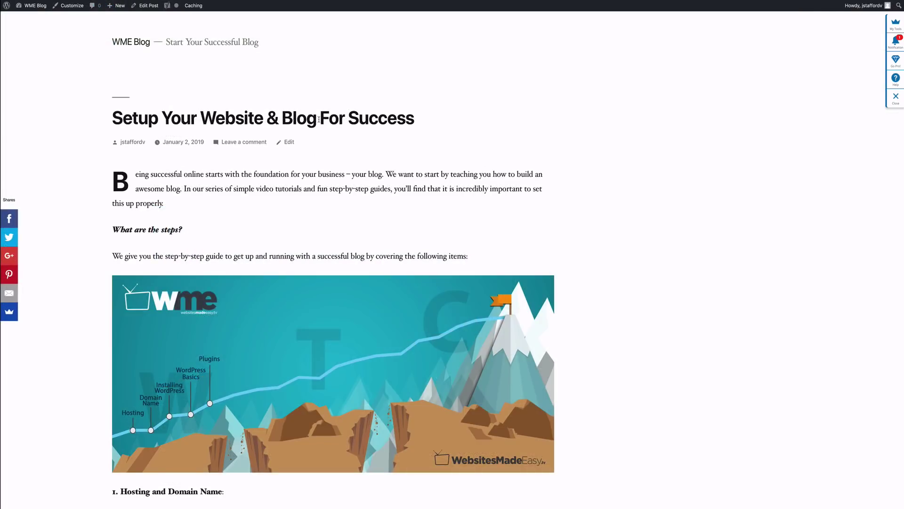
pyautogui.scroll(-20, 319, 119)
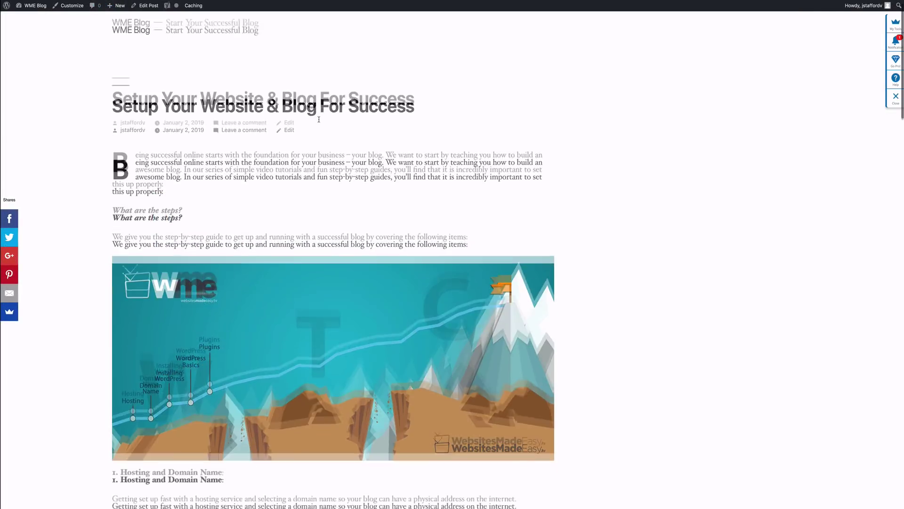
pyautogui.scroll(-10, 319, 120)
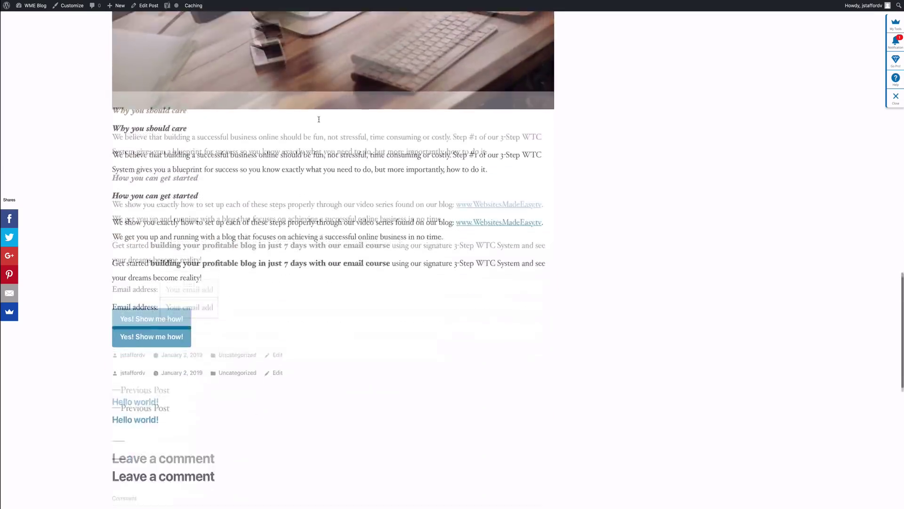
pyautogui.scroll(9, 319, 120)
pyautogui.scroll(20, 319, 122)
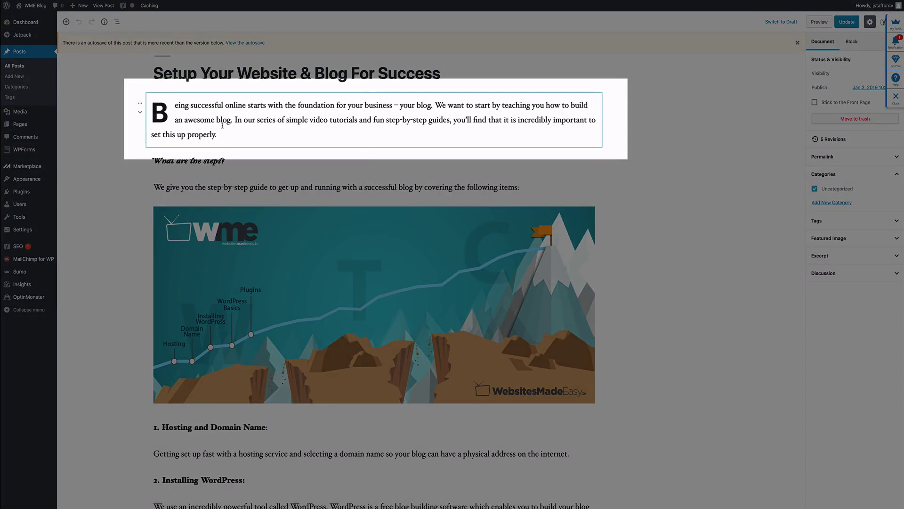
# Step: Add a full-width, fixed-background cover using SetupForSuccess below the intro, then update
pyautogui.click(224, 126)
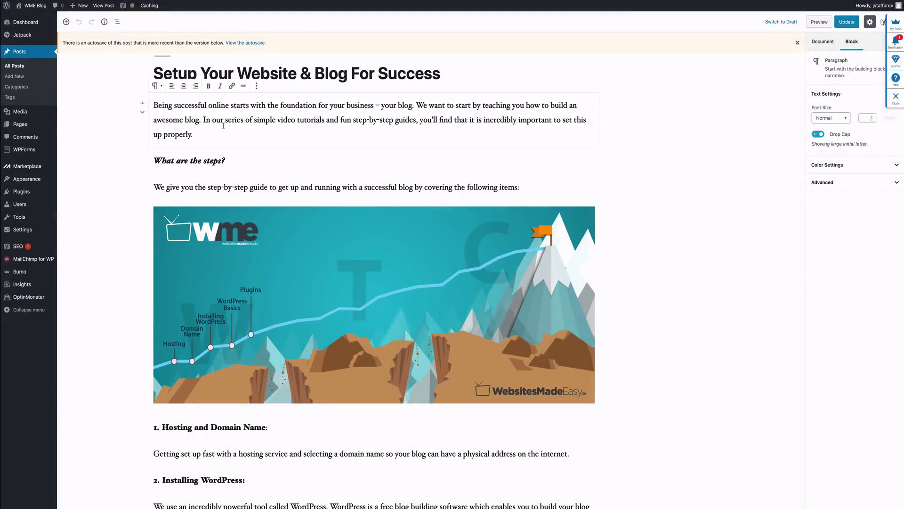
pyautogui.click(66, 22)
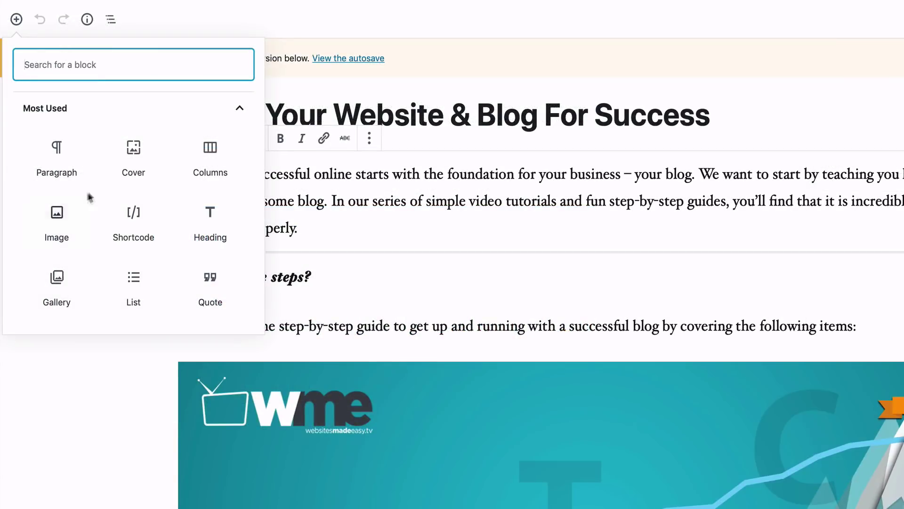
pyautogui.click(135, 173)
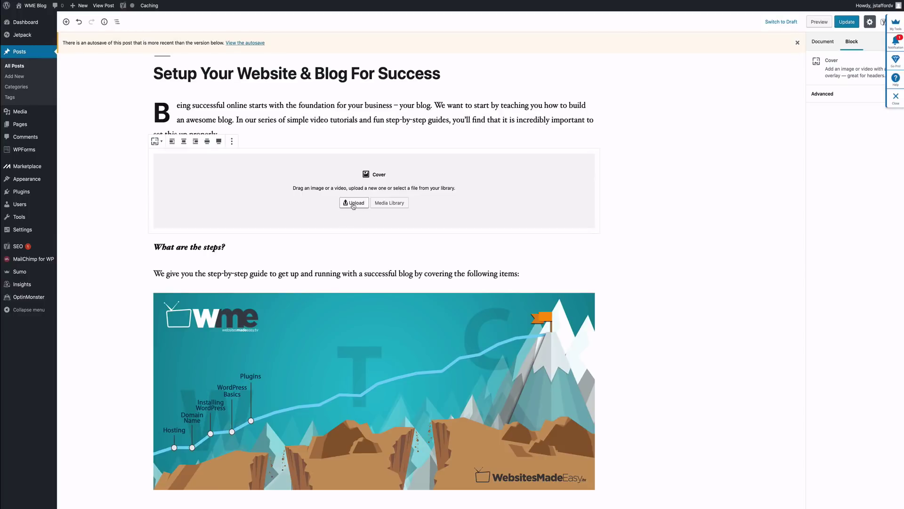
pyautogui.click(353, 203)
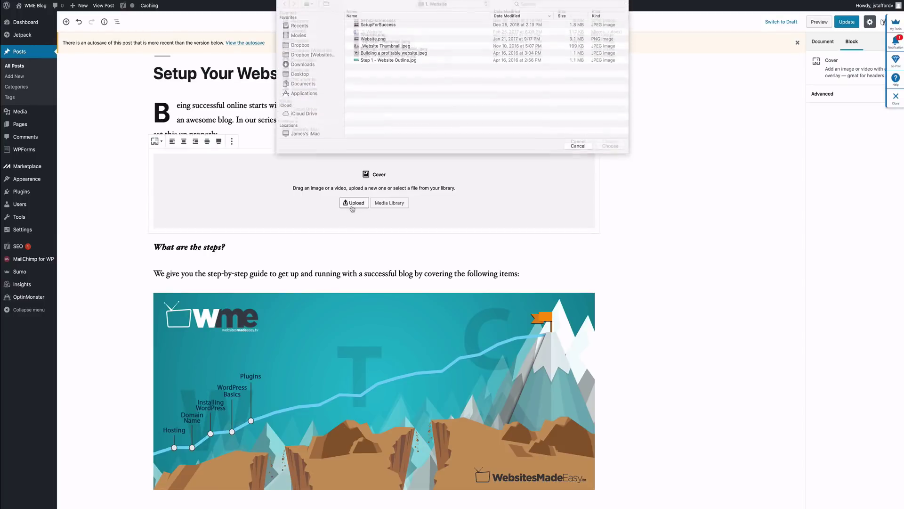
pyautogui.click(378, 28)
pyautogui.click(610, 149)
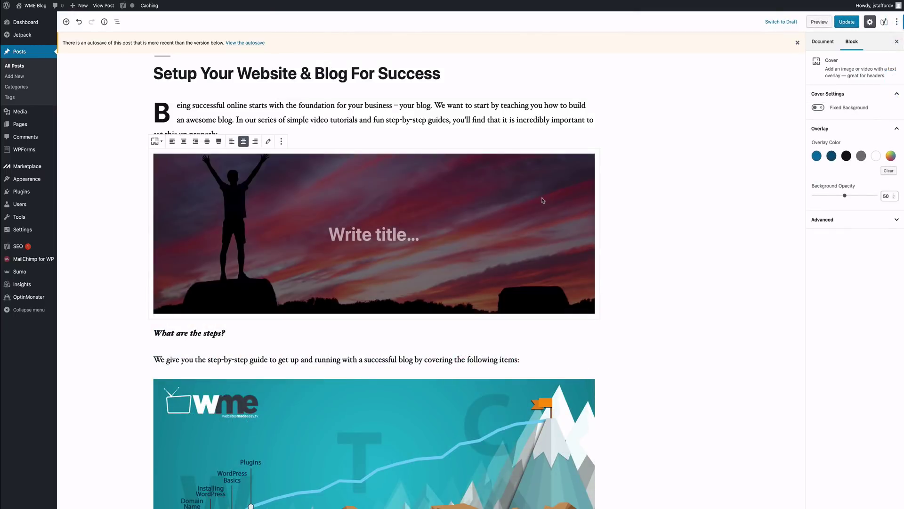
pyautogui.click(818, 108)
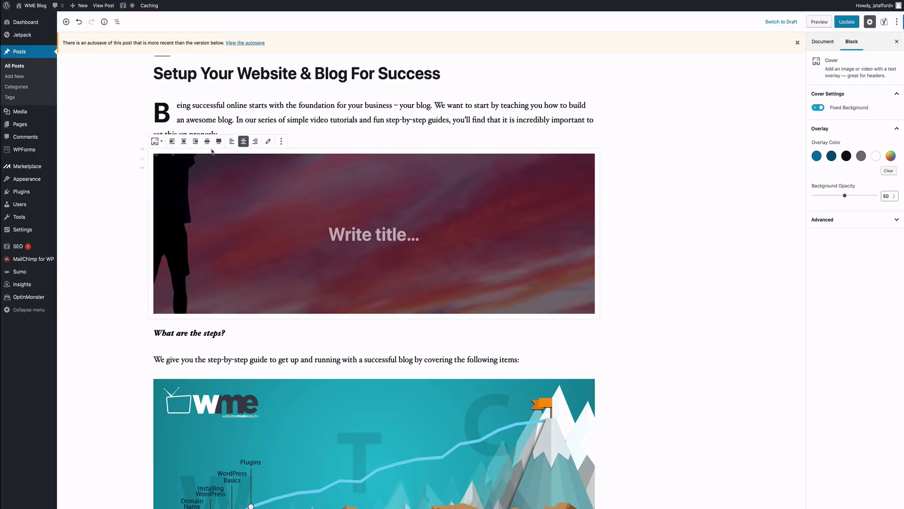
pyautogui.click(218, 142)
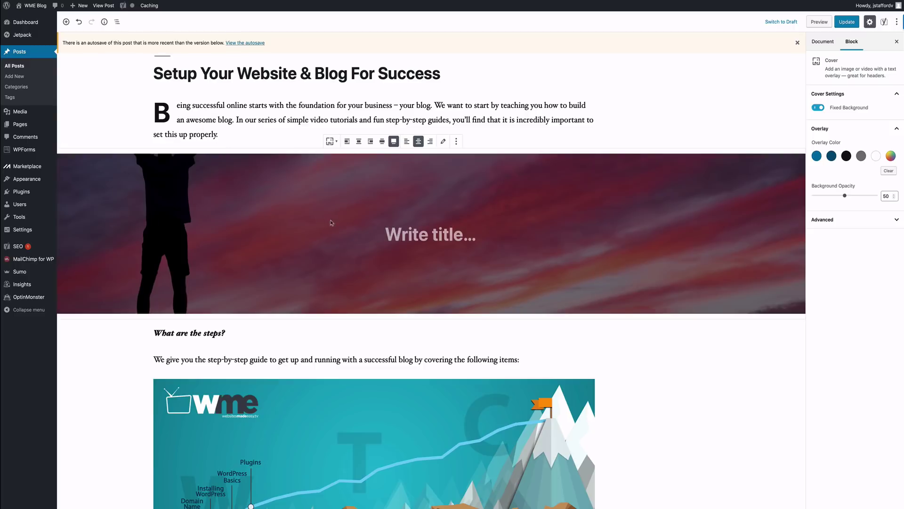
pyautogui.click(845, 26)
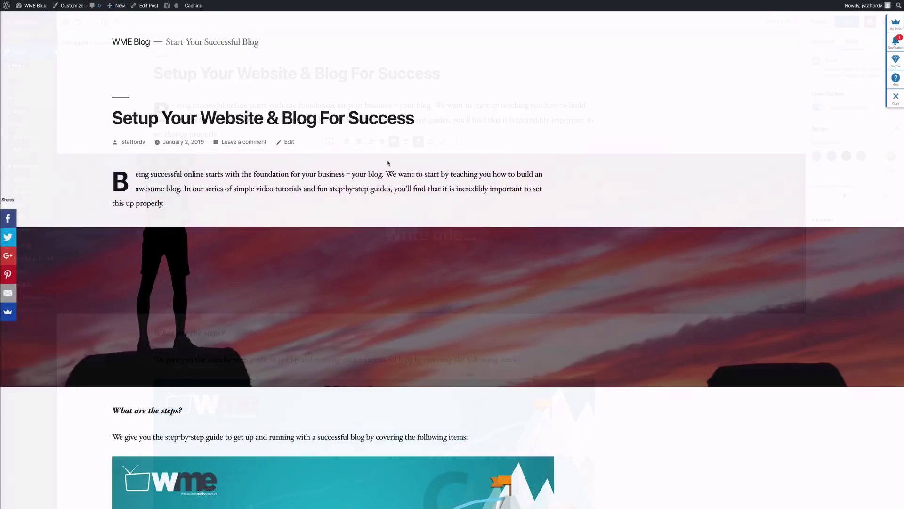
pyautogui.scroll(-5, 388, 163)
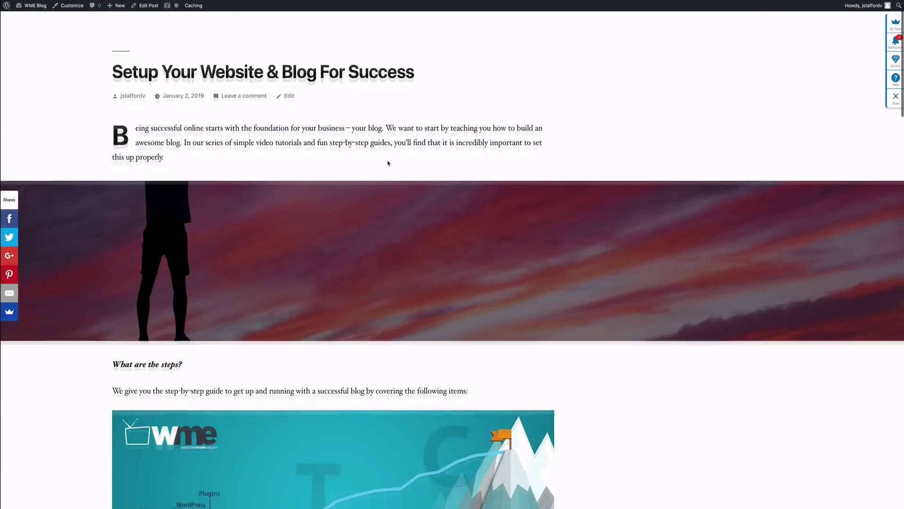
pyautogui.scroll(5, 388, 163)
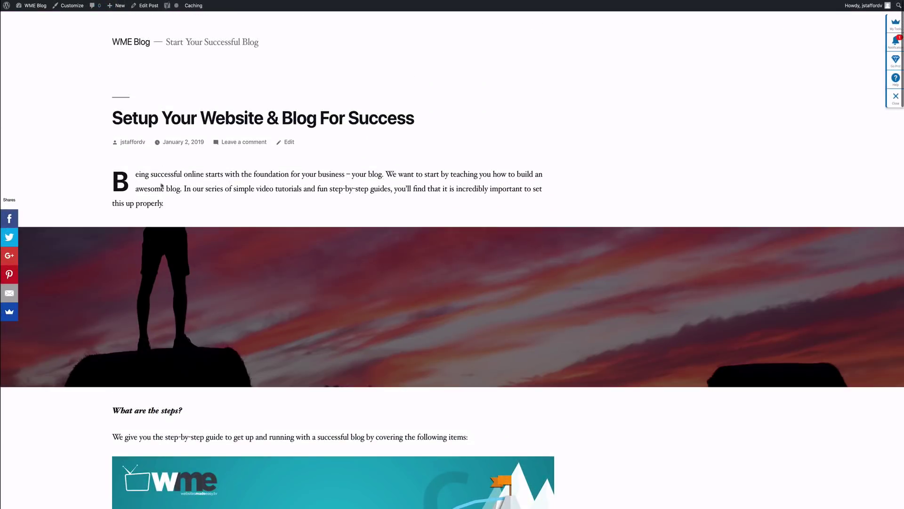
pyautogui.scroll(-4, 253, 216)
pyautogui.scroll(4, 255, 217)
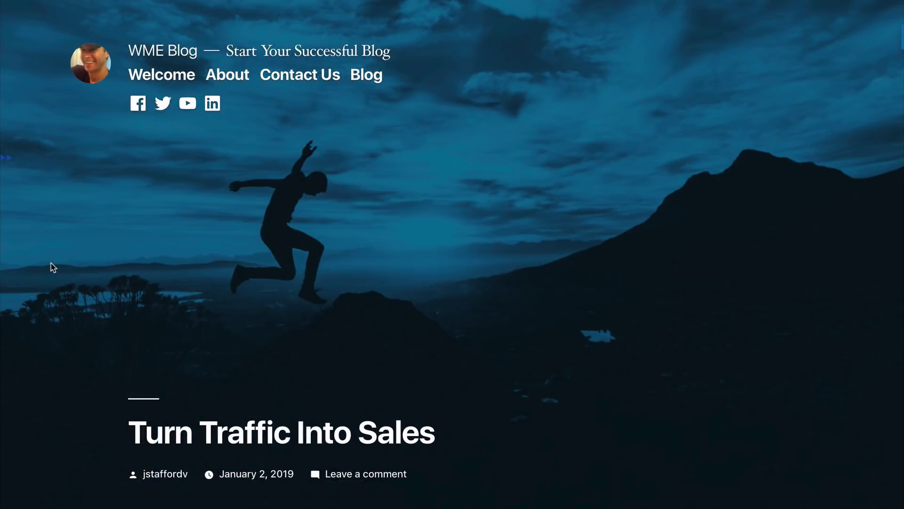
pyautogui.scroll(-4, 51, 263)
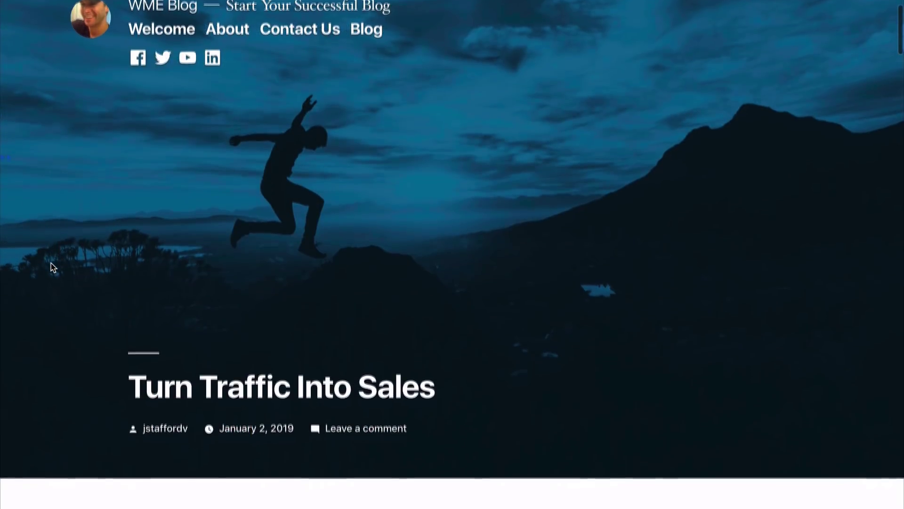
pyautogui.scroll(-4, 50, 263)
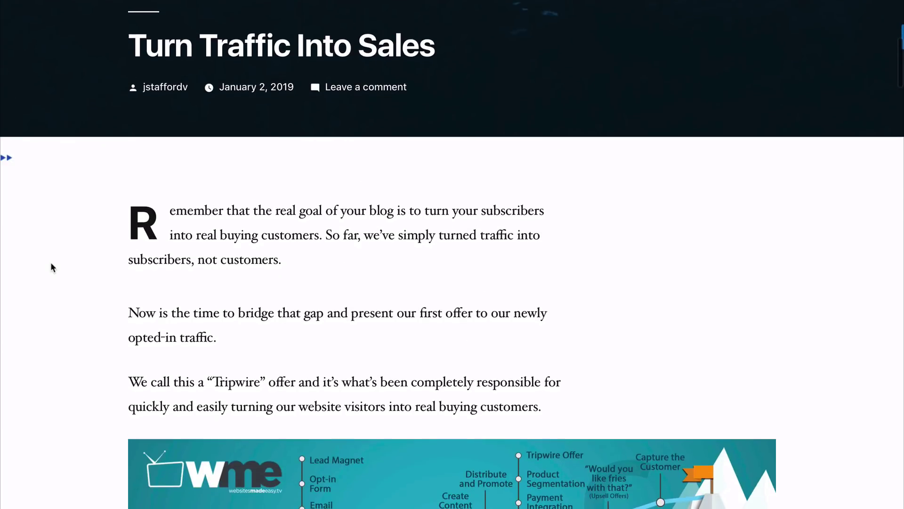
pyautogui.scroll(3, 50, 262)
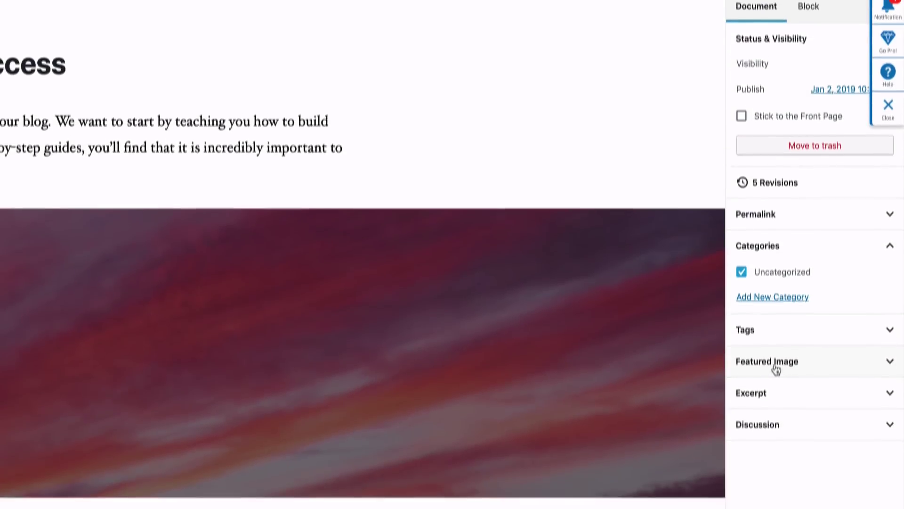
# Step: Set the SetupForSuccess sunset image as the featured image and update the post
pyautogui.click(772, 408)
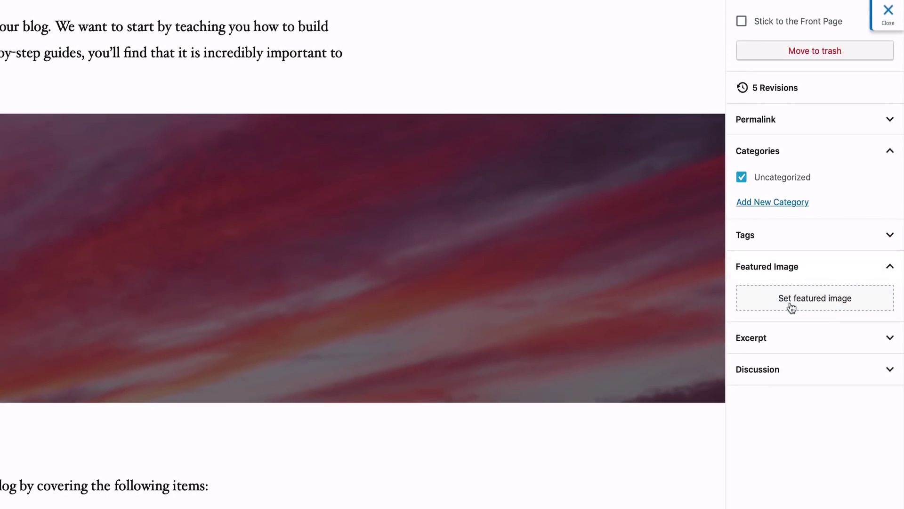
pyautogui.click(793, 304)
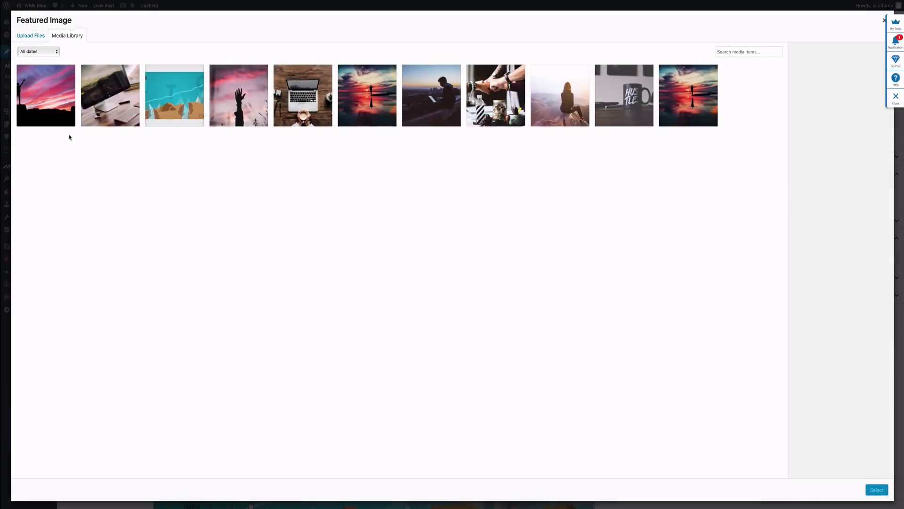
pyautogui.click(55, 99)
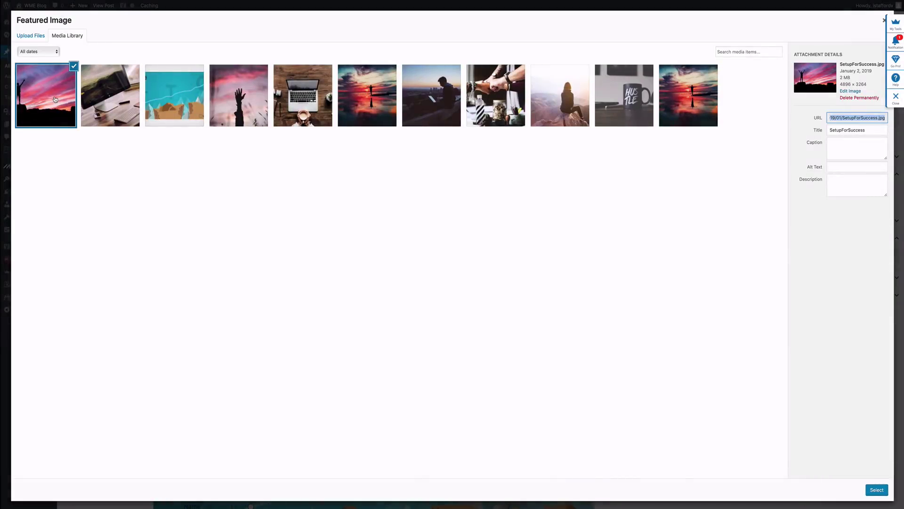
pyautogui.click(876, 489)
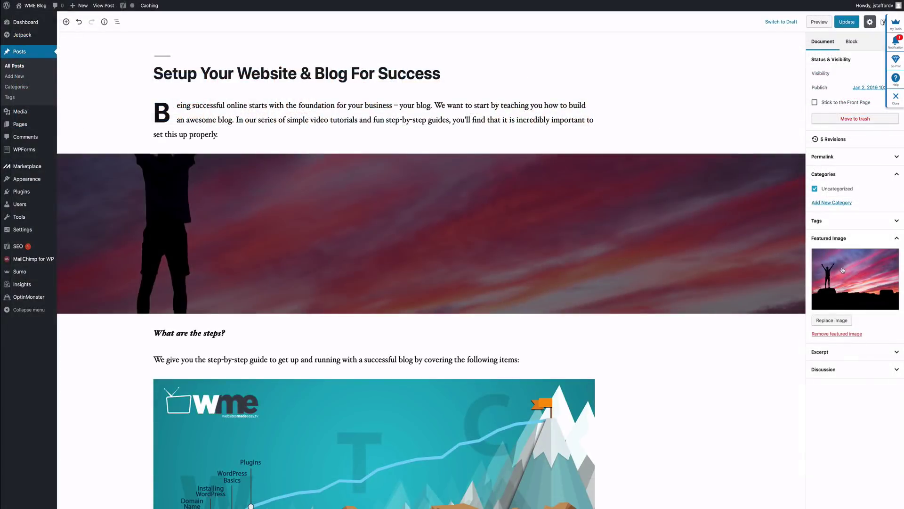
pyautogui.click(850, 22)
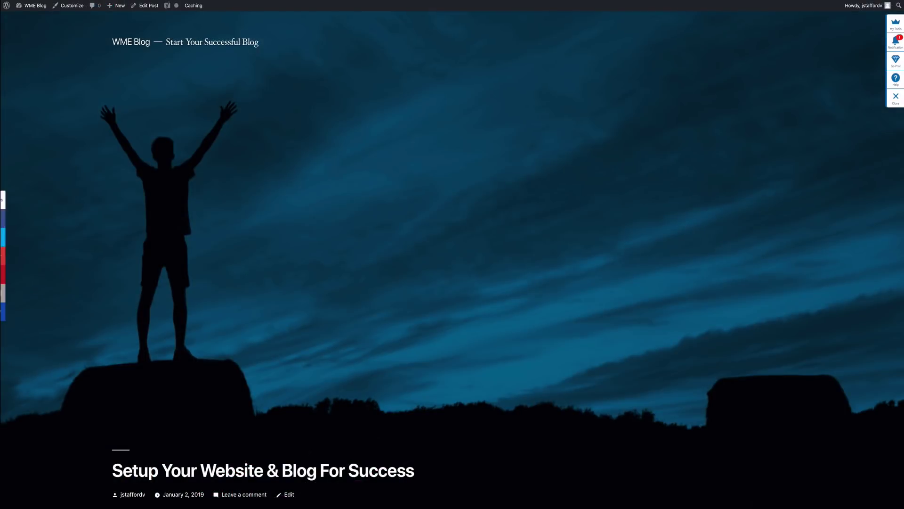
# Step: Scroll through the live Setup Your Website & Blog For Success post to review it
pyautogui.scroll(-6, 452, 260)
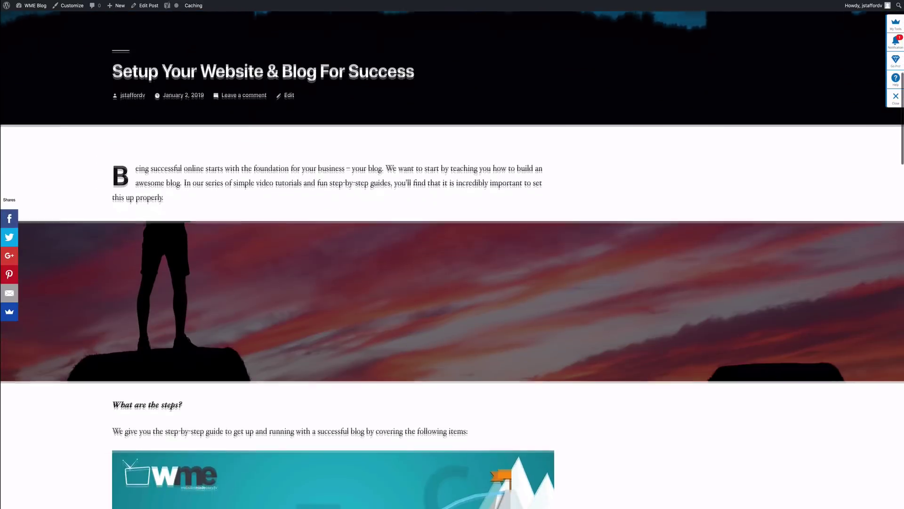
pyautogui.scroll(6, 452, 260)
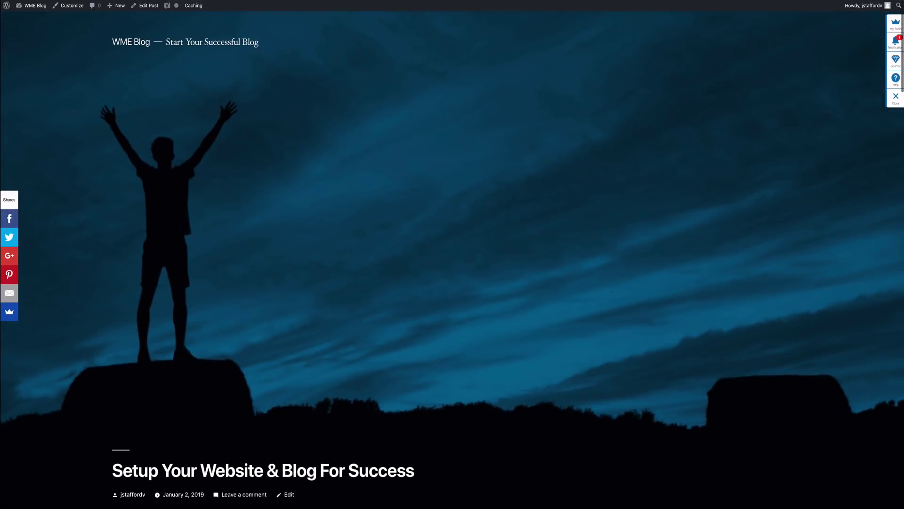
pyautogui.scroll(-3, 452, 260)
pyautogui.scroll(-2, 452, 260)
pyautogui.scroll(4, 453, 260)
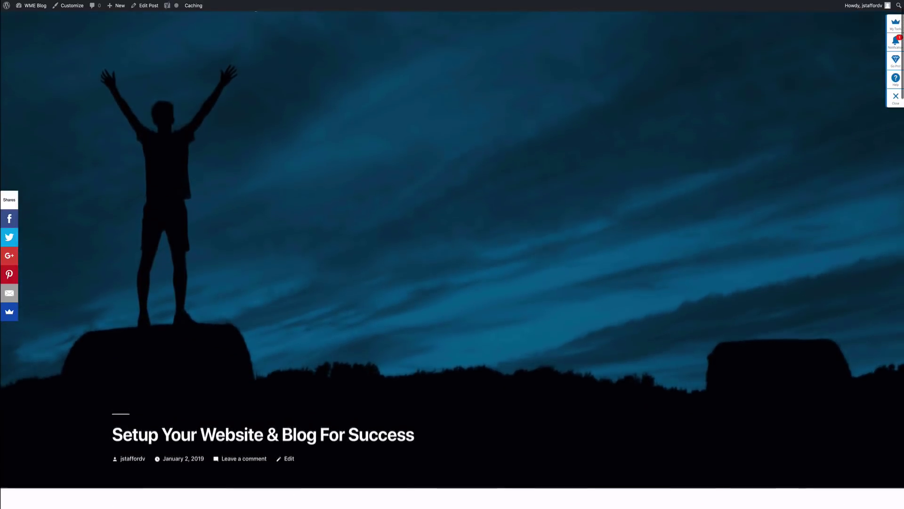
pyautogui.scroll(2, 452, 260)
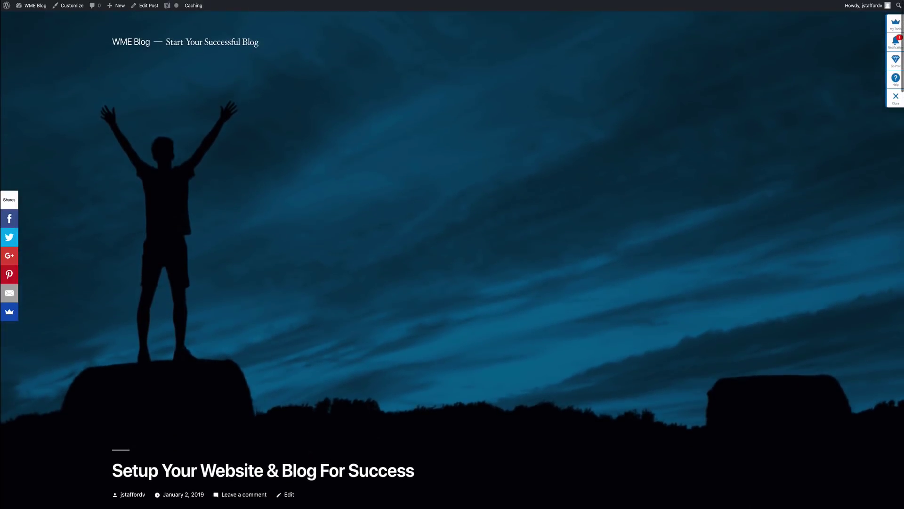
pyautogui.scroll(-1, 453, 260)
pyautogui.scroll(-4, 452, 260)
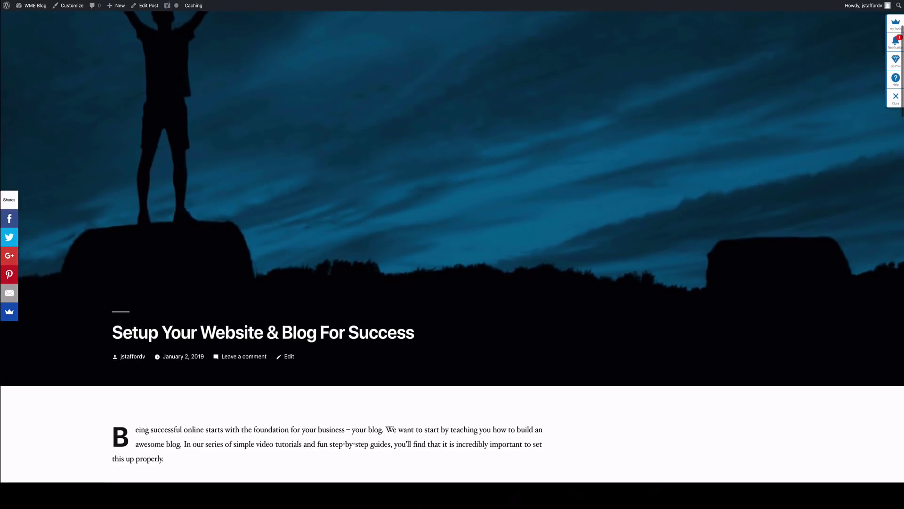
pyautogui.scroll(5, 452, 260)
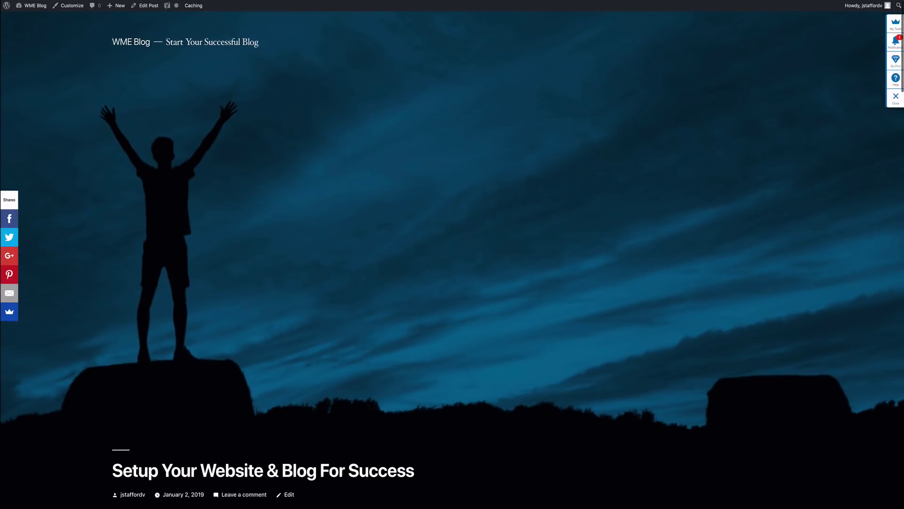
pyautogui.scroll(-7, 452, 260)
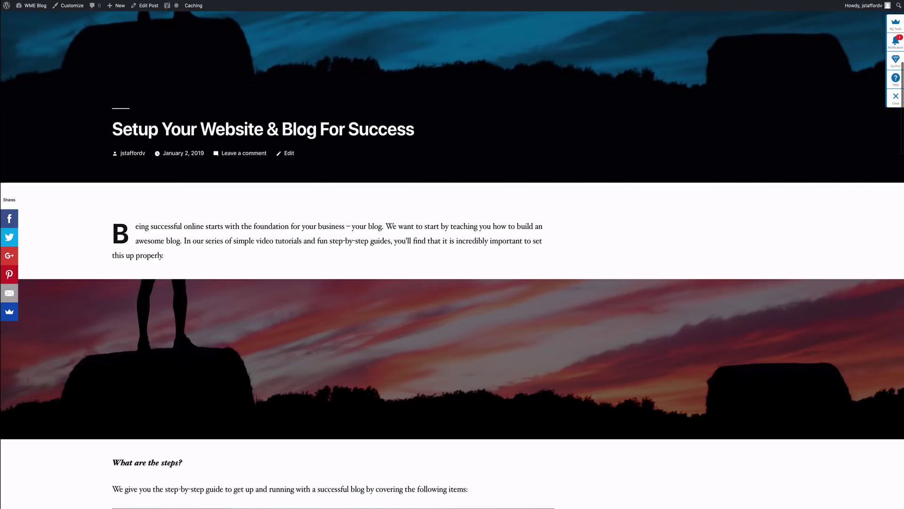
pyautogui.scroll(-3, 452, 260)
pyautogui.scroll(5, 452, 260)
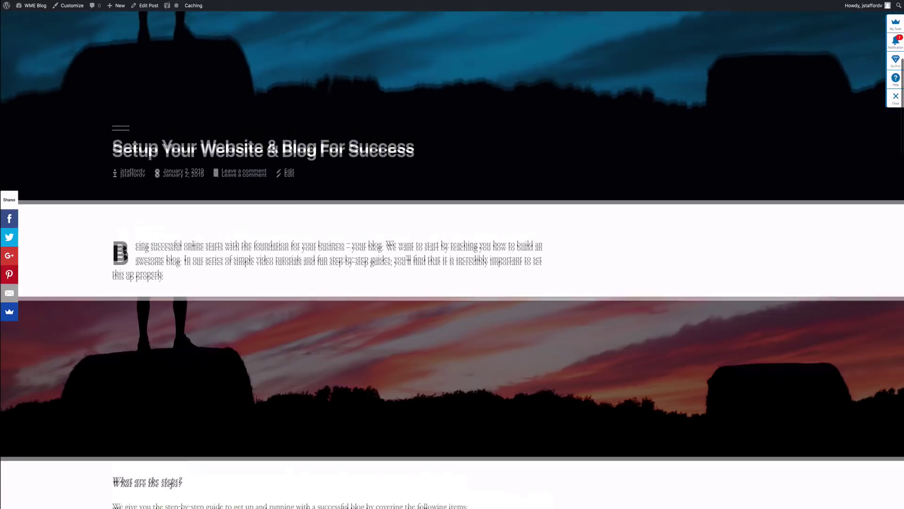
pyautogui.scroll(2, 351, 216)
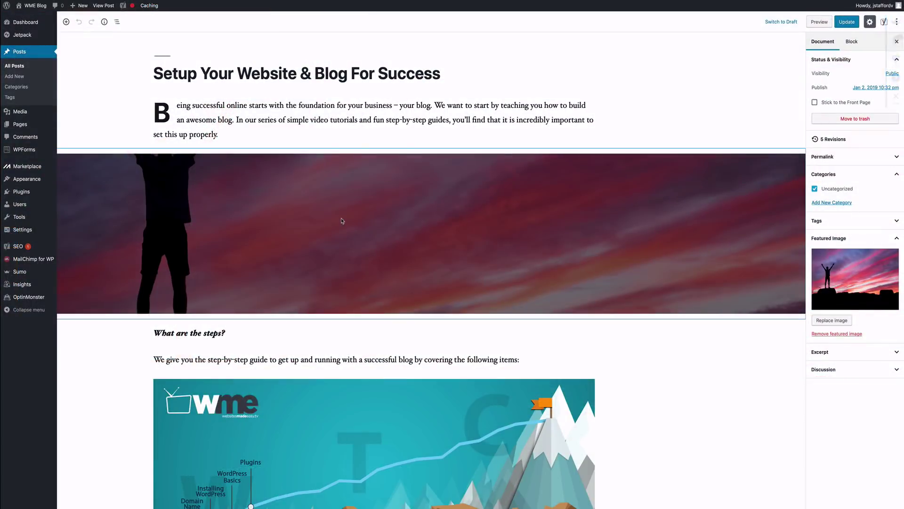
# Step: Remove the red sunset cover block below the intro and update the post
pyautogui.click(340, 221)
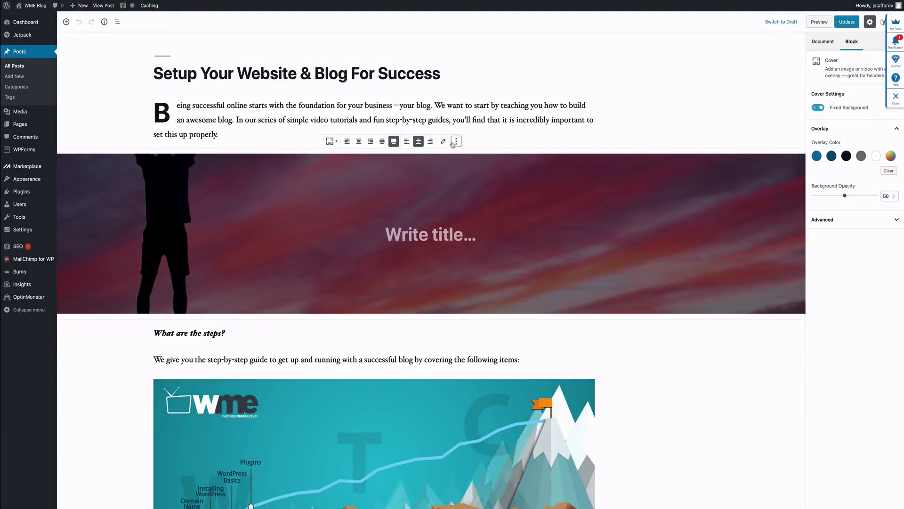
pyautogui.click(453, 143)
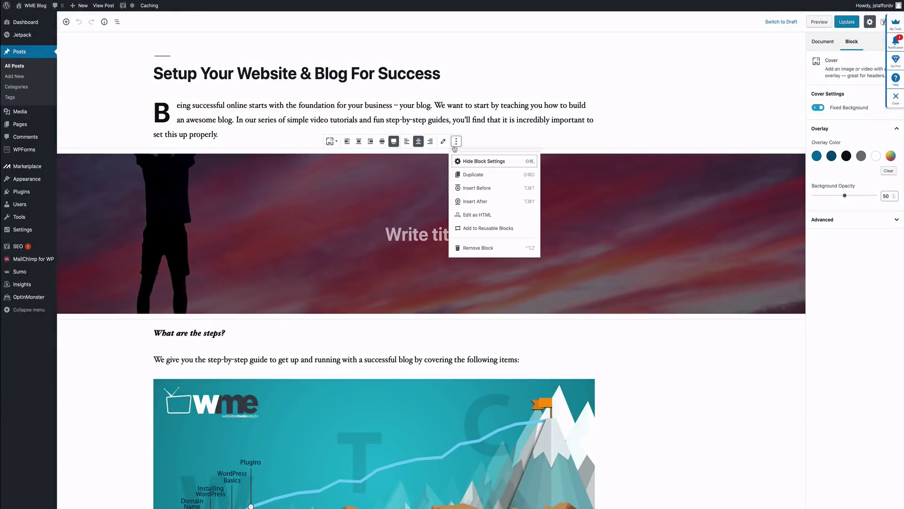
pyautogui.click(482, 248)
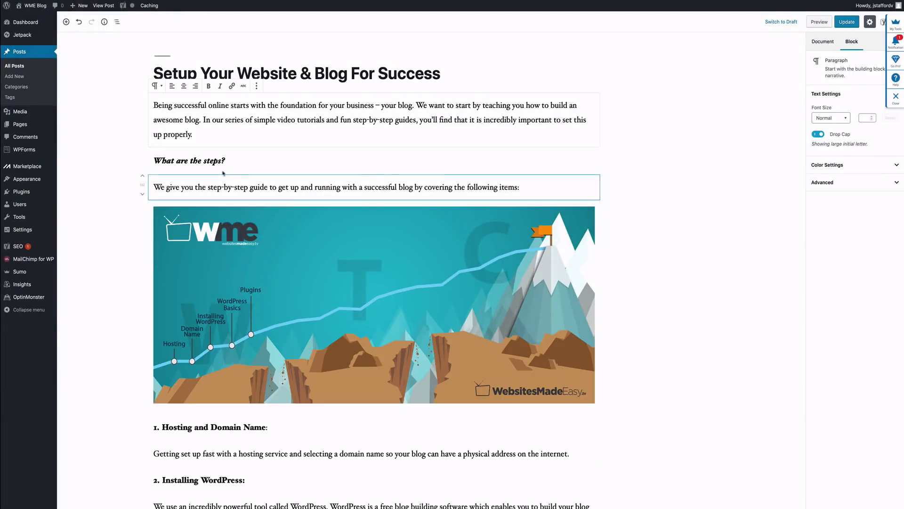
pyautogui.click(844, 25)
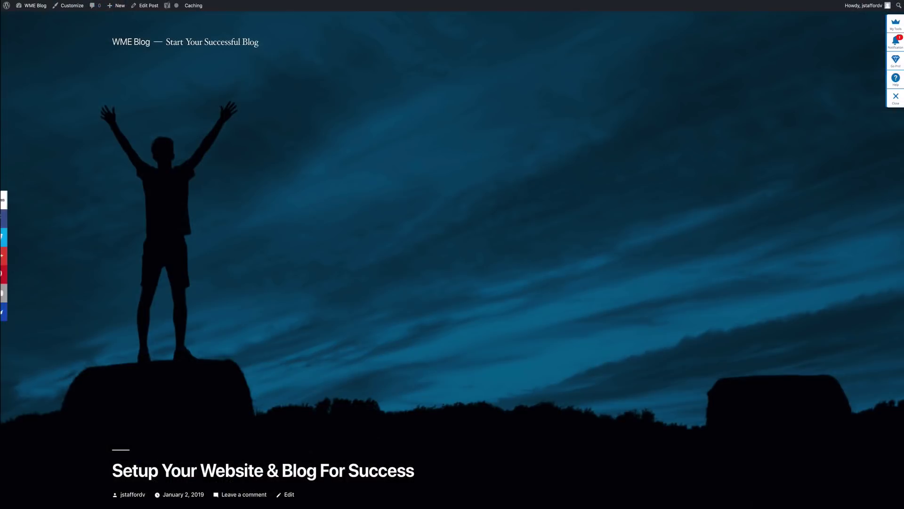
# Step: Check the live post now lacks the middle cover image, then reopen it for editing
pyautogui.scroll(-3, 452, 255)
pyautogui.scroll(-10, 452, 254)
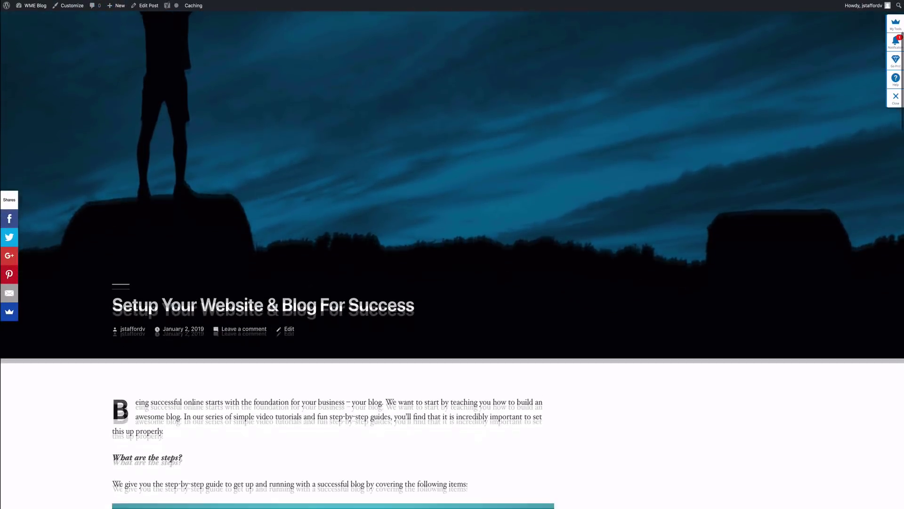
pyautogui.scroll(-12, 452, 255)
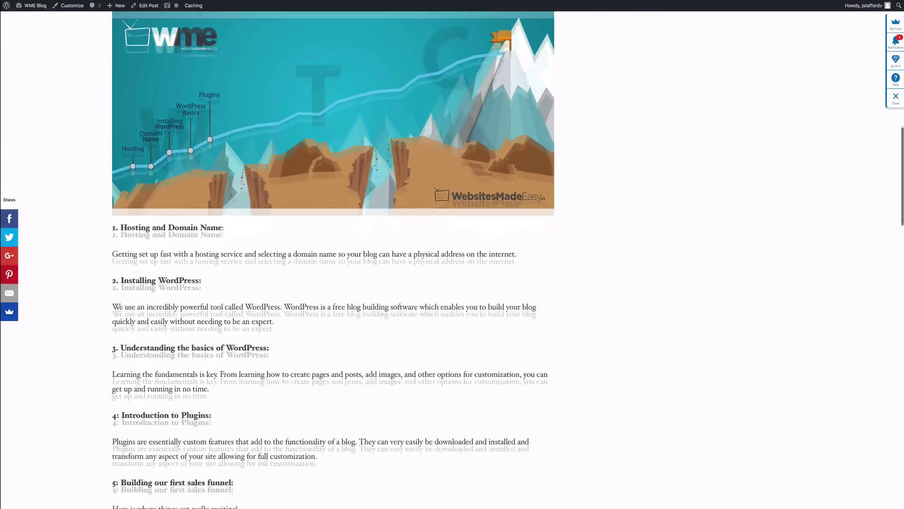
pyautogui.scroll(-11, 334, 260)
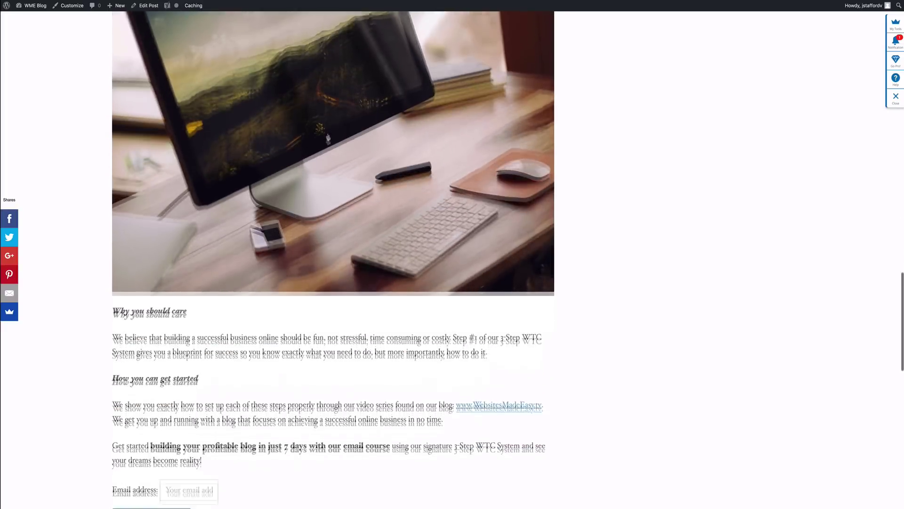
pyautogui.scroll(-5, 333, 260)
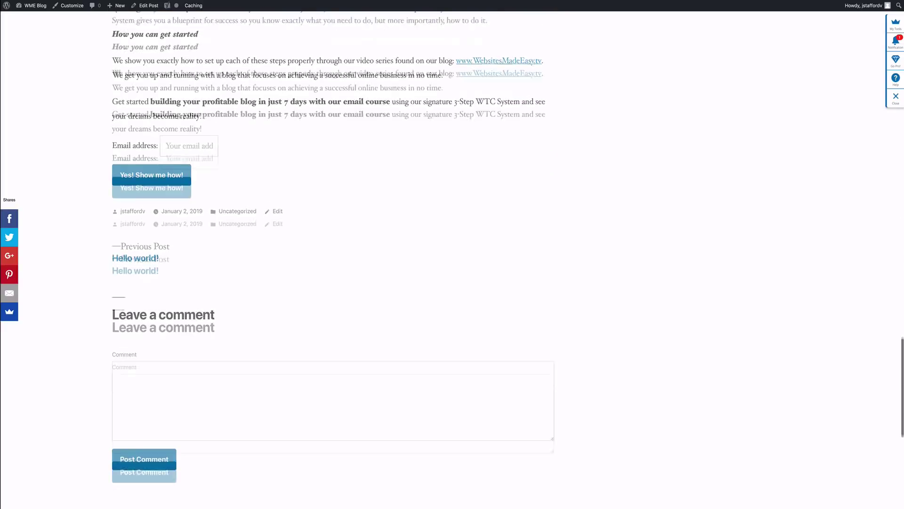
pyautogui.scroll(4, 333, 260)
pyautogui.scroll(-2, 334, 260)
pyautogui.scroll(-5, 334, 260)
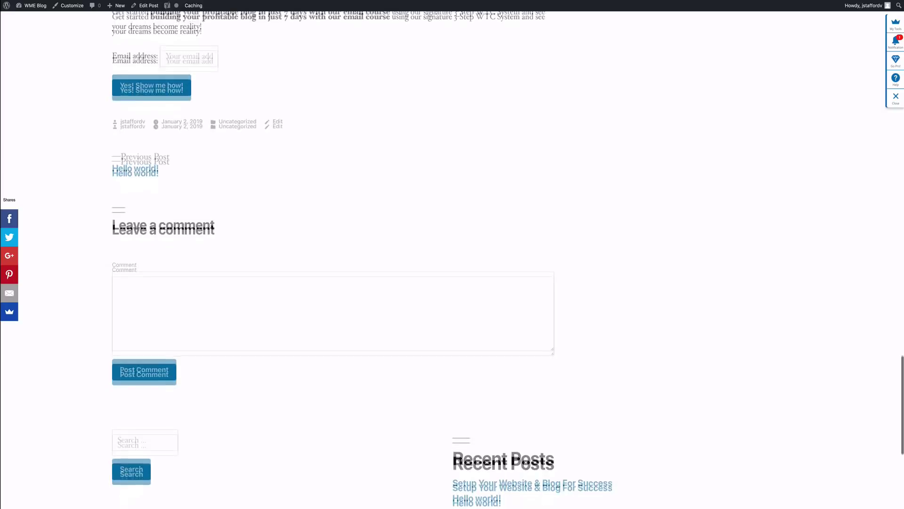
pyautogui.scroll(20, 334, 260)
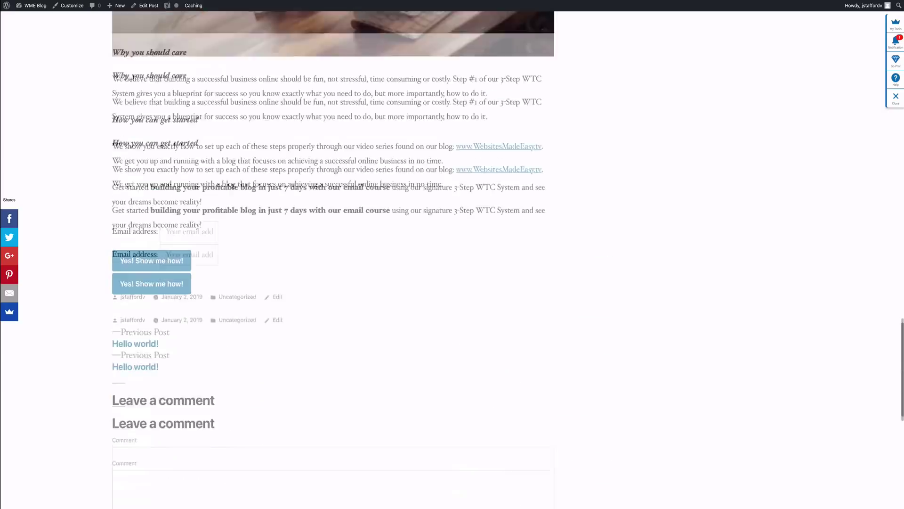
pyautogui.scroll(15, 302, 250)
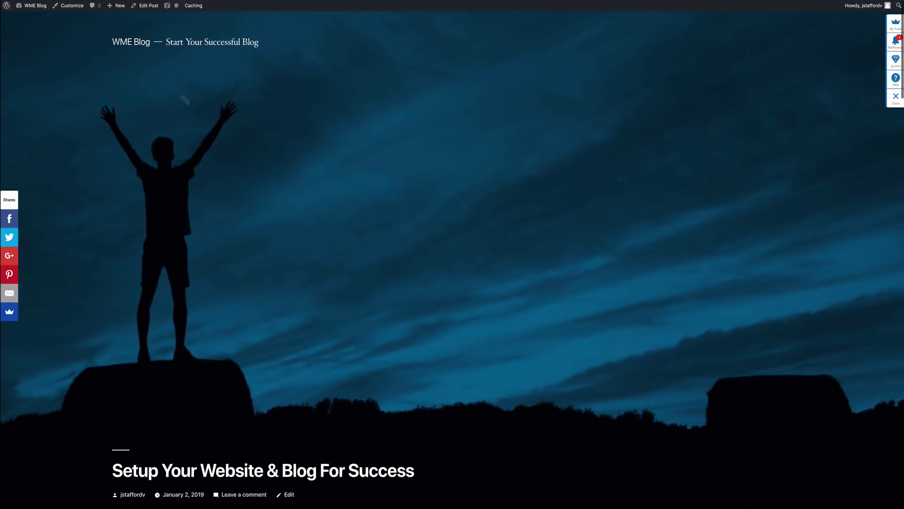
pyautogui.click(153, 9)
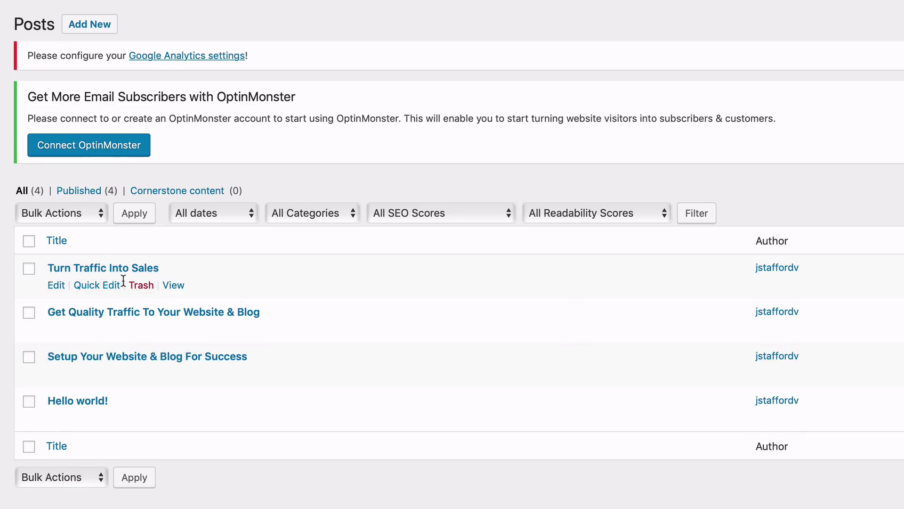
pyautogui.click(100, 285)
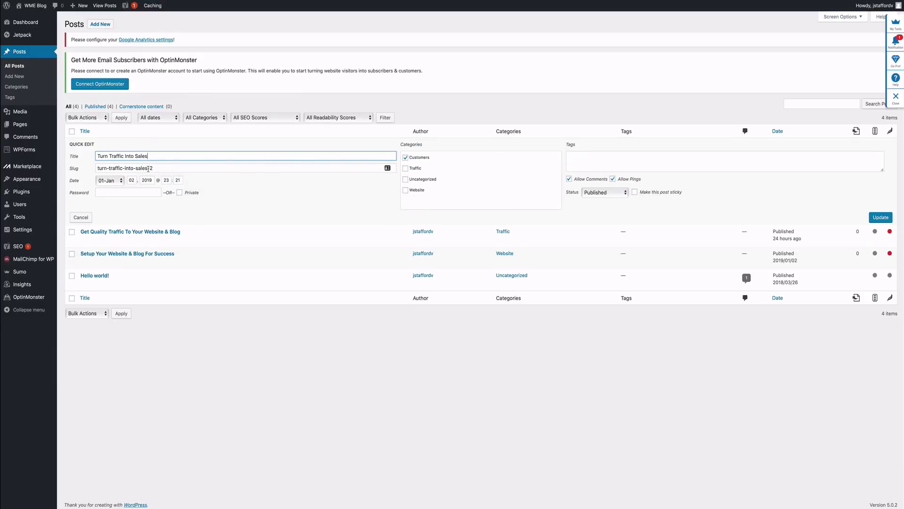
pyautogui.click(82, 217)
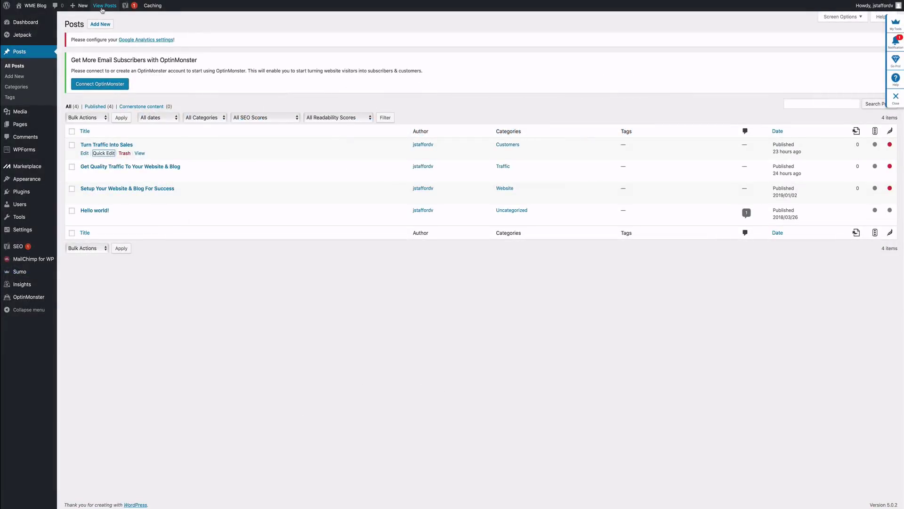
# Step: Visit the live WME Blog Welcome front page and scroll through it down to the footer
pyautogui.click(29, 19)
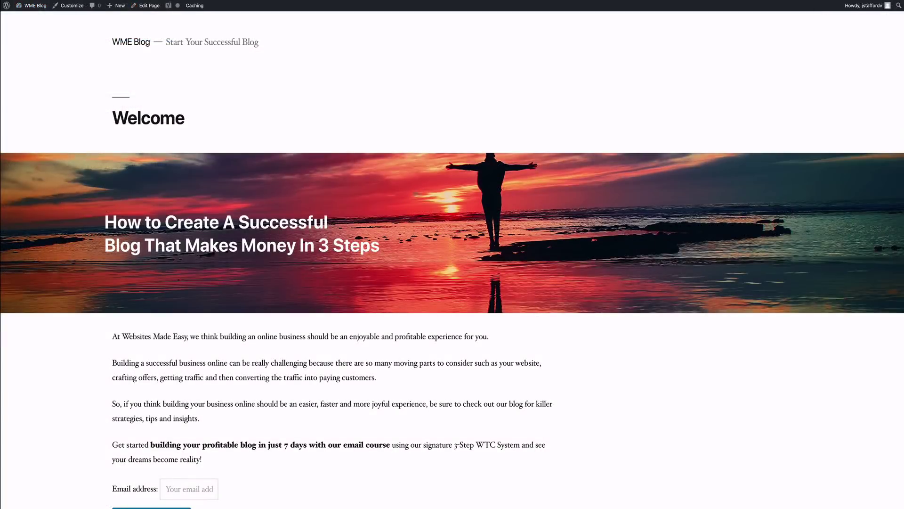
pyautogui.scroll(-5, 416, 197)
pyautogui.scroll(5, 414, 198)
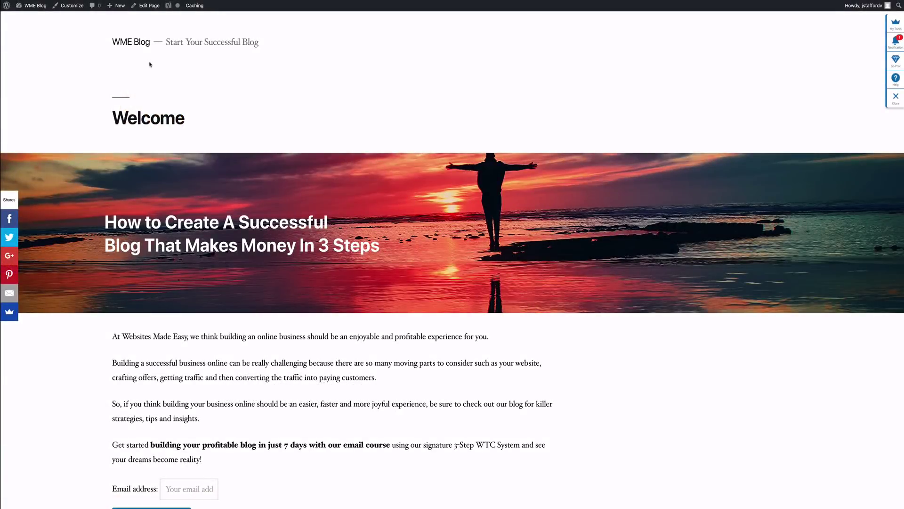
pyautogui.scroll(-20, 173, 87)
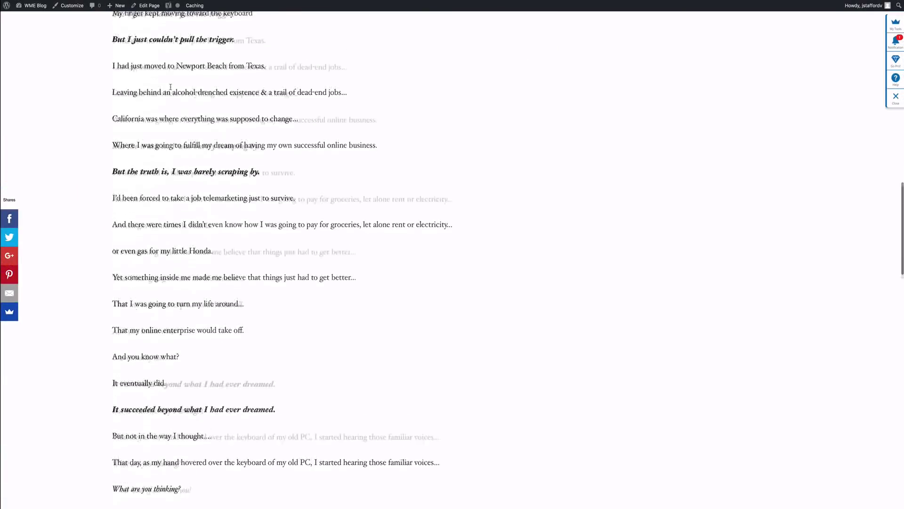
pyautogui.scroll(-20, 171, 89)
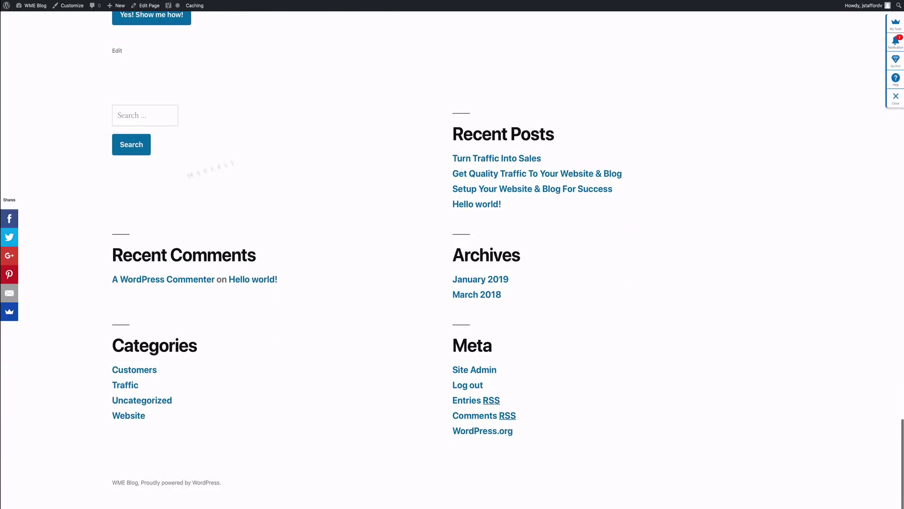
pyautogui.scroll(20, 310, 204)
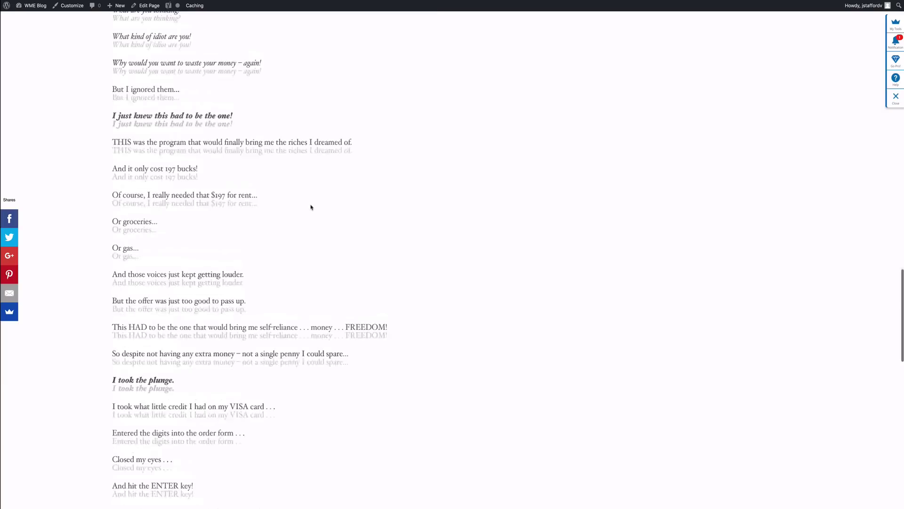
pyautogui.scroll(2, 310, 206)
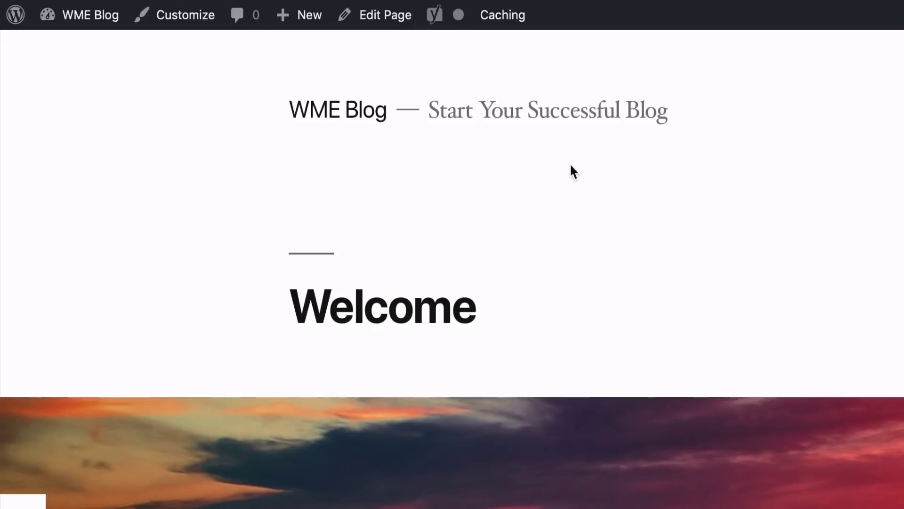
# Step: In the Customizer, look over Site Identity and Colors, then go to the Menus section
pyautogui.click(200, 25)
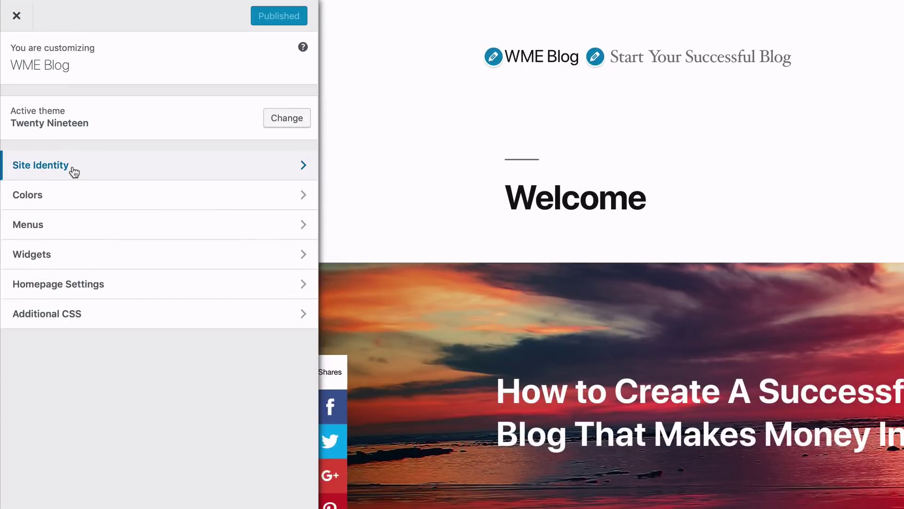
pyautogui.click(73, 170)
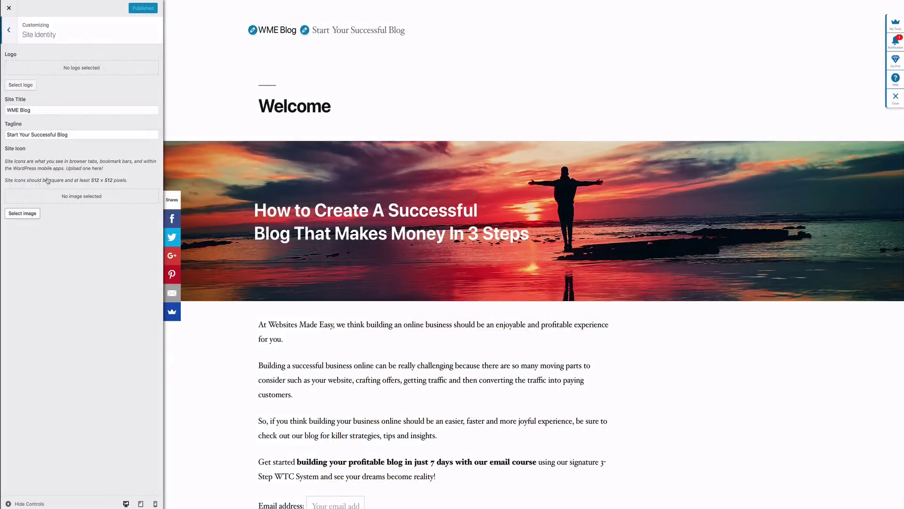
pyautogui.click(8, 34)
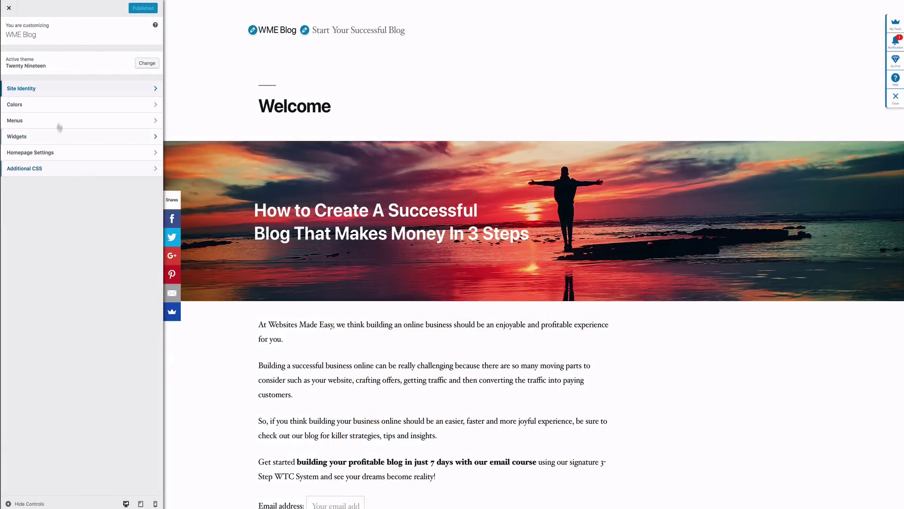
pyautogui.click(60, 105)
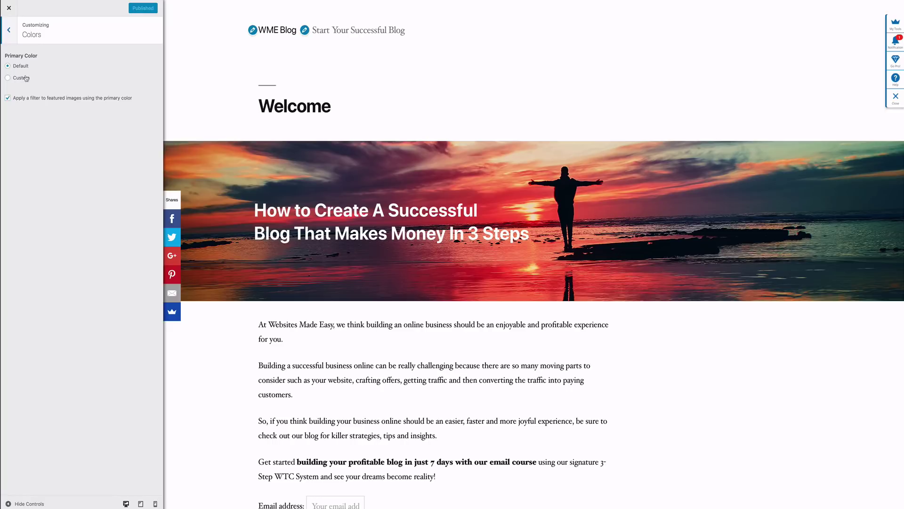
pyautogui.click(11, 40)
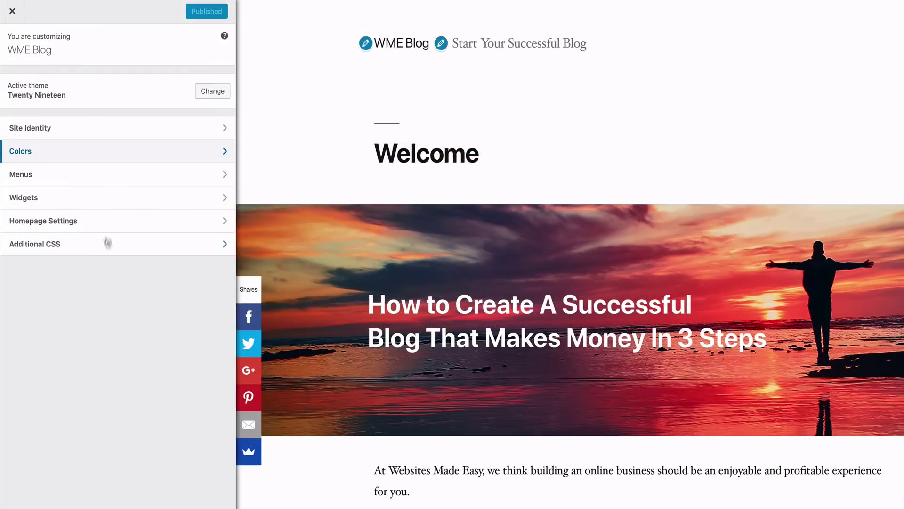
pyautogui.click(62, 122)
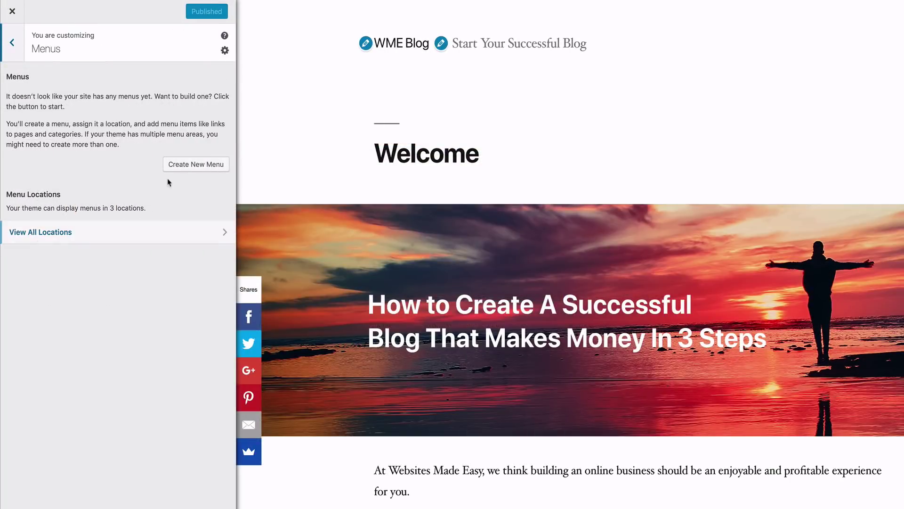
# Step: Create a new menu named Home assigned to the Primary location
pyautogui.click(189, 167)
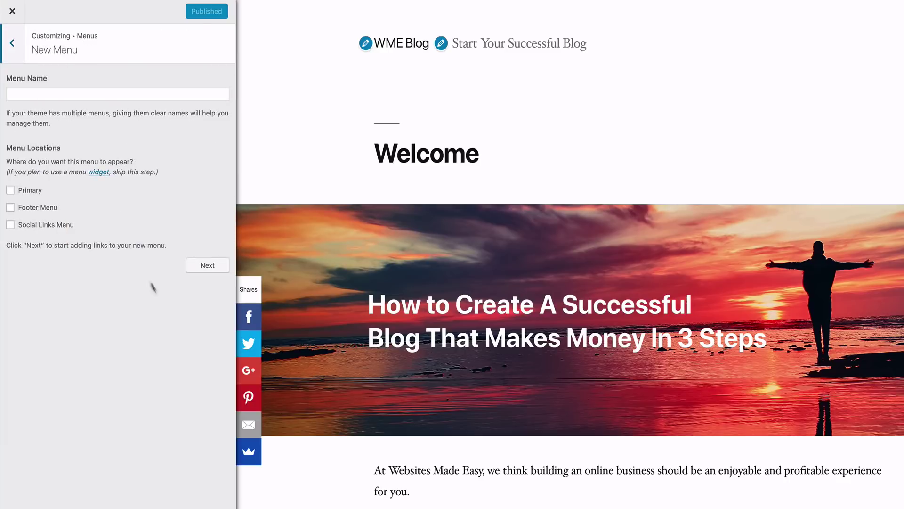
pyautogui.click(10, 192)
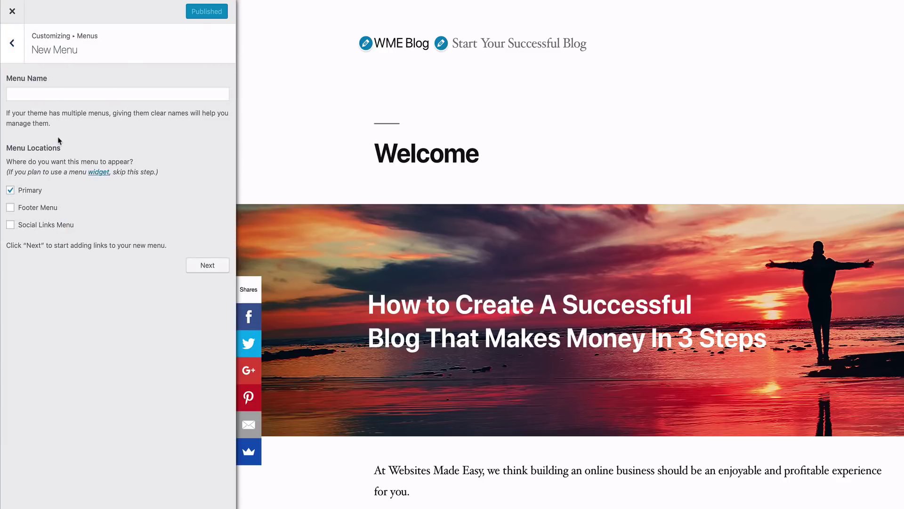
pyautogui.click(64, 97)
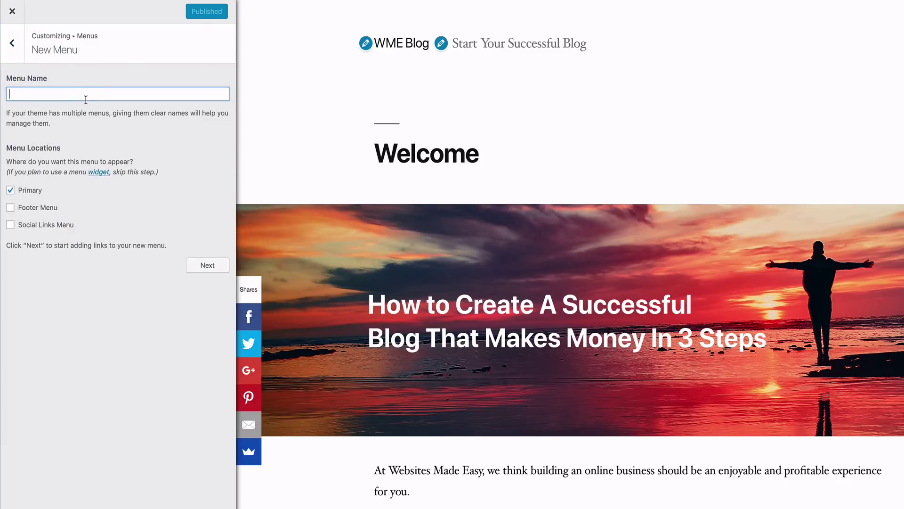
pyautogui.write('Home')
pyautogui.click(200, 267)
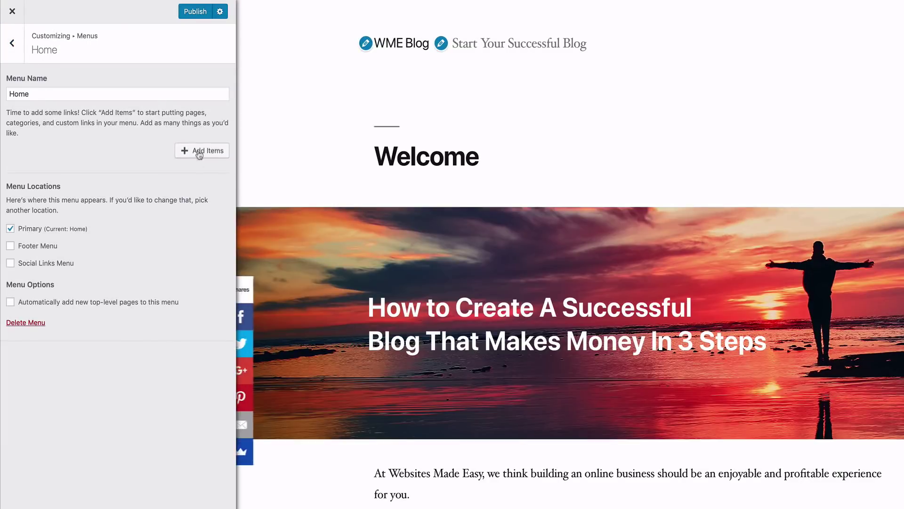
# Step: Add the Welcome, About, Contact Us and Blog pages to the Home menu and publish it
pyautogui.click(186, 151)
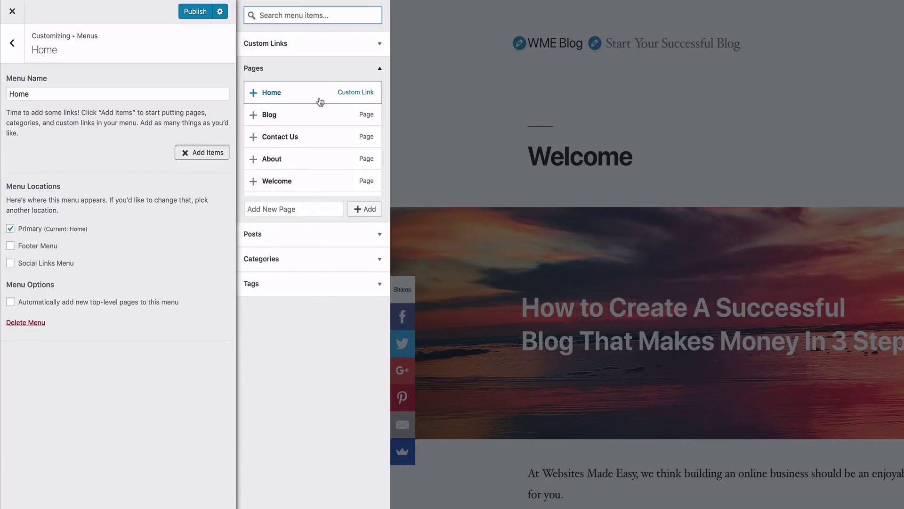
pyautogui.click(326, 188)
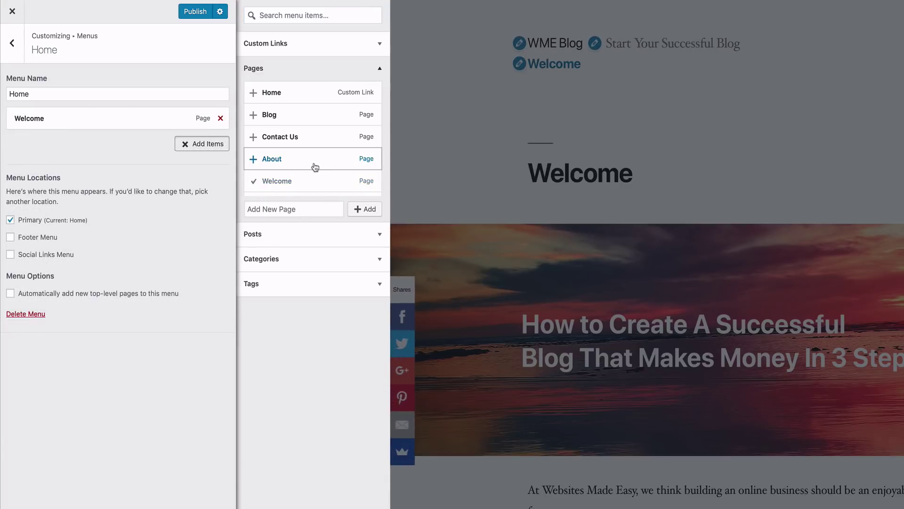
pyautogui.click(315, 167)
pyautogui.click(313, 141)
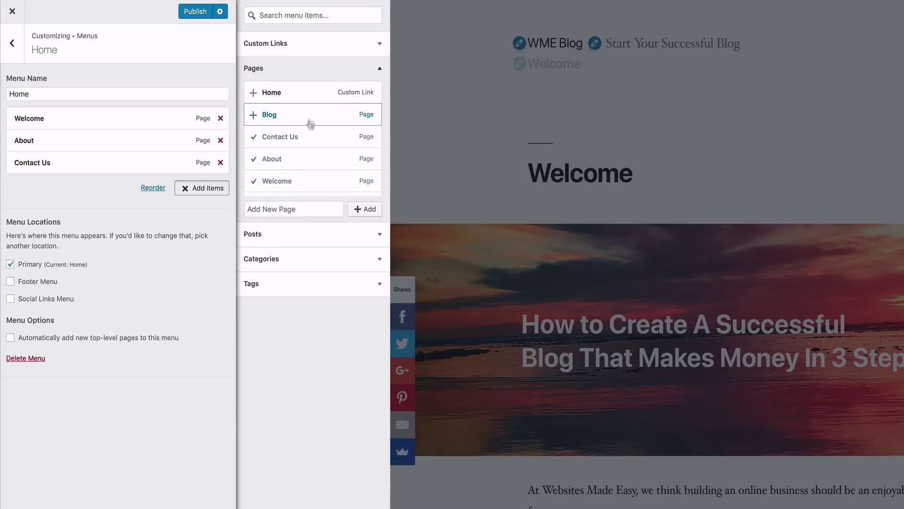
pyautogui.click(310, 119)
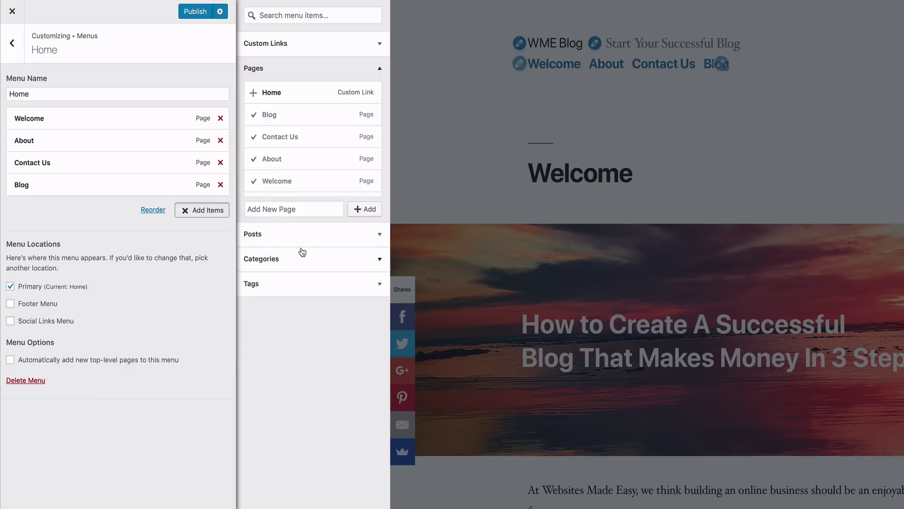
pyautogui.click(195, 11)
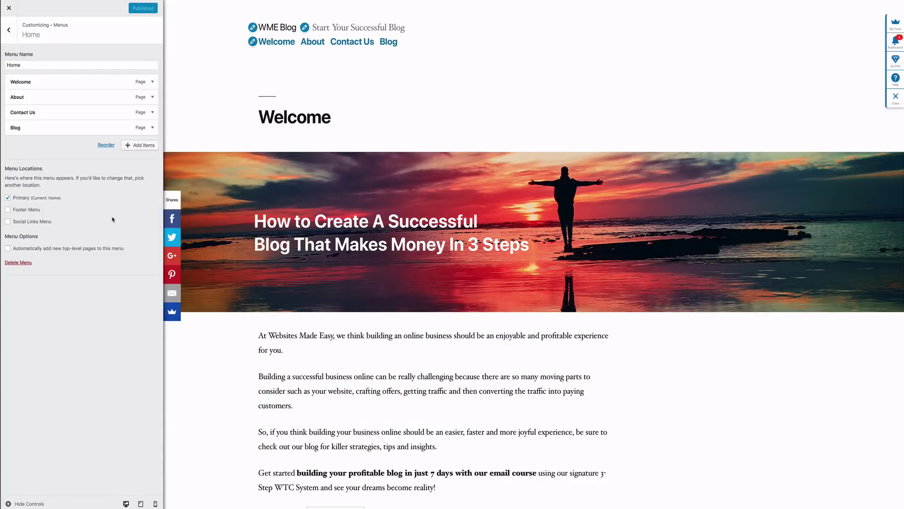
# Step: Create a second menu named Social assigned to the Social Links Menu location
pyautogui.click(8, 29)
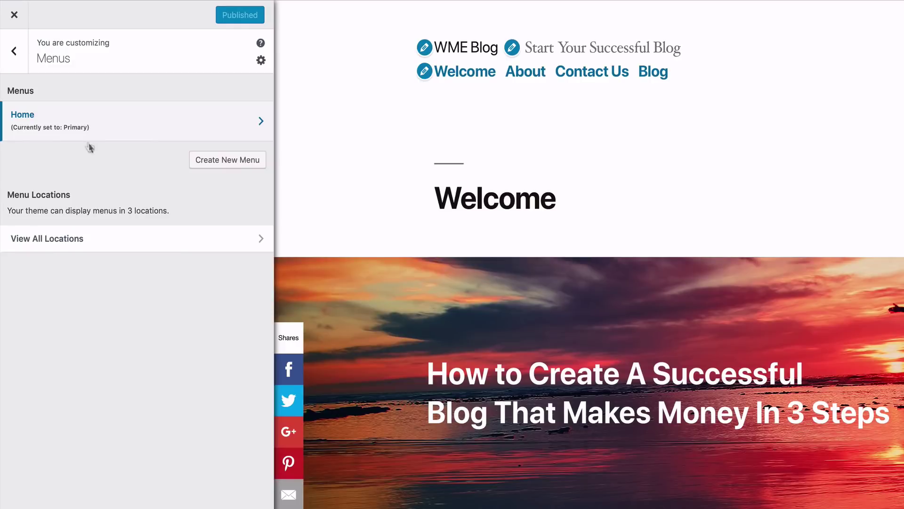
pyautogui.click(243, 165)
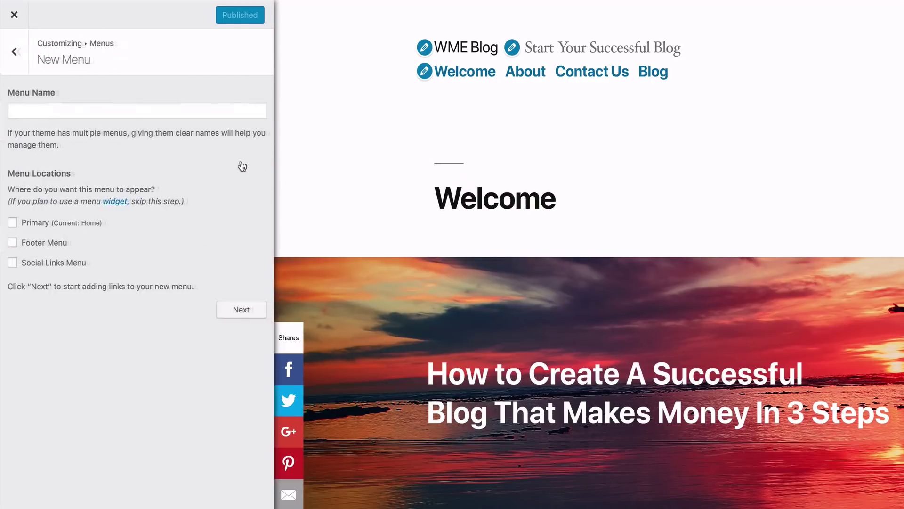
pyautogui.click(14, 263)
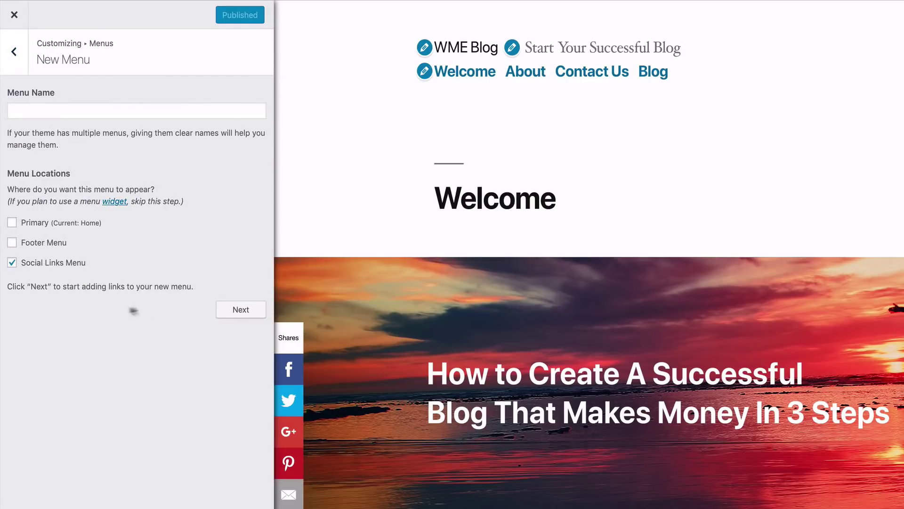
pyautogui.click(110, 112)
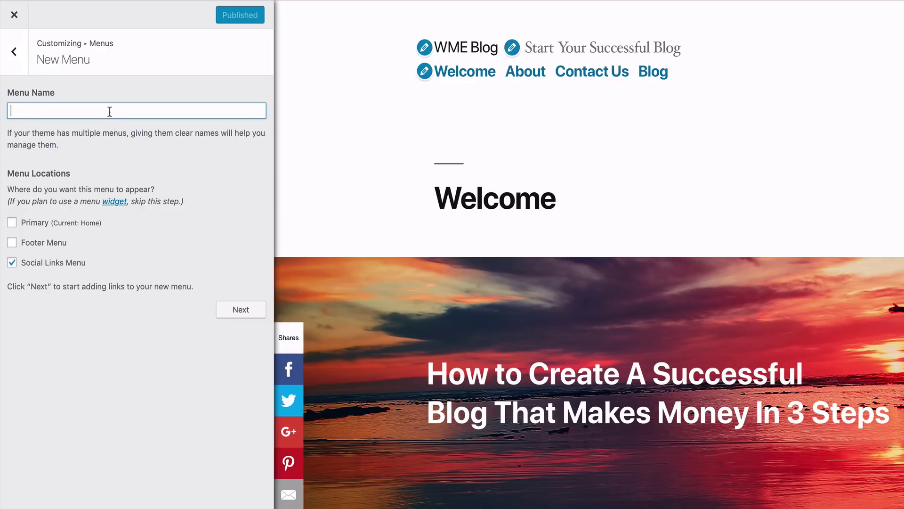
pyautogui.write('Social')
pyautogui.click(239, 309)
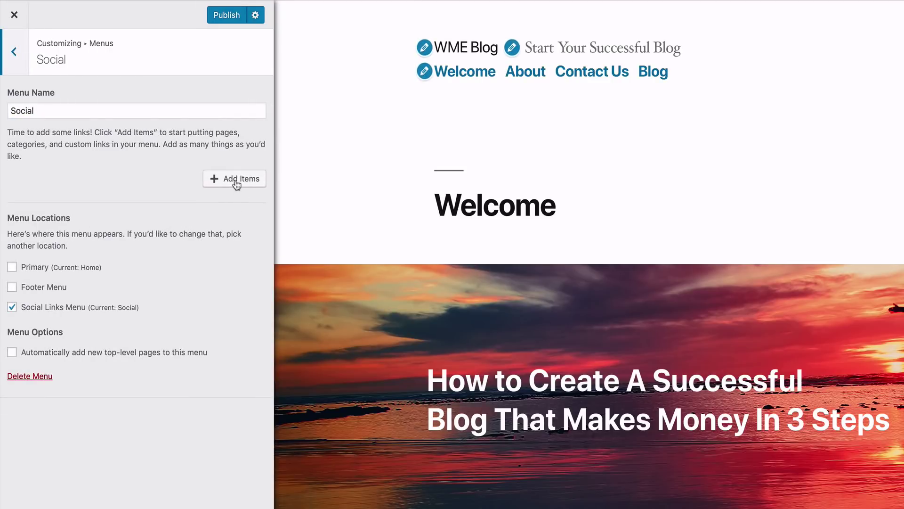
pyautogui.click(236, 181)
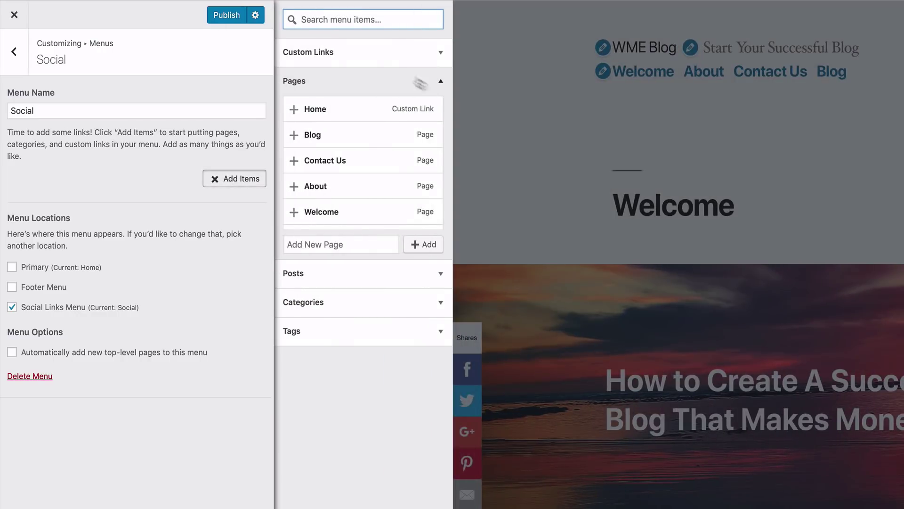
pyautogui.click(385, 54)
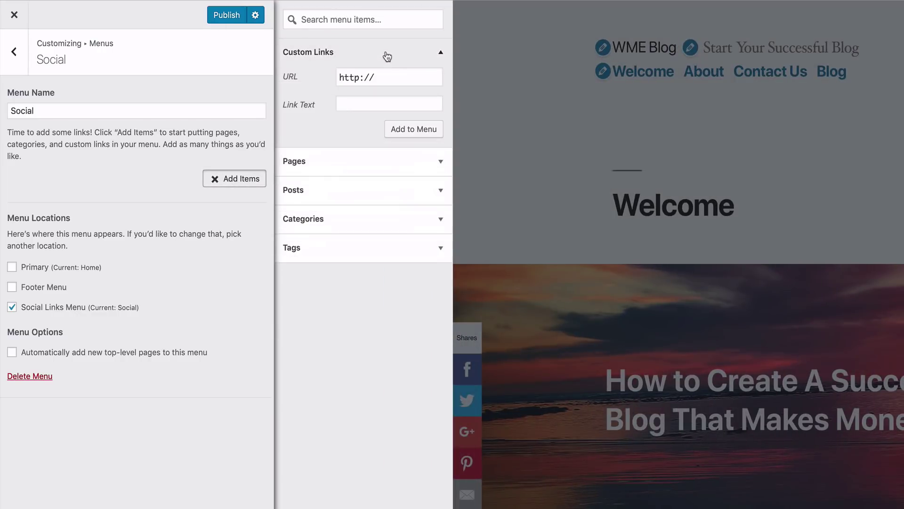
pyautogui.click(396, 101)
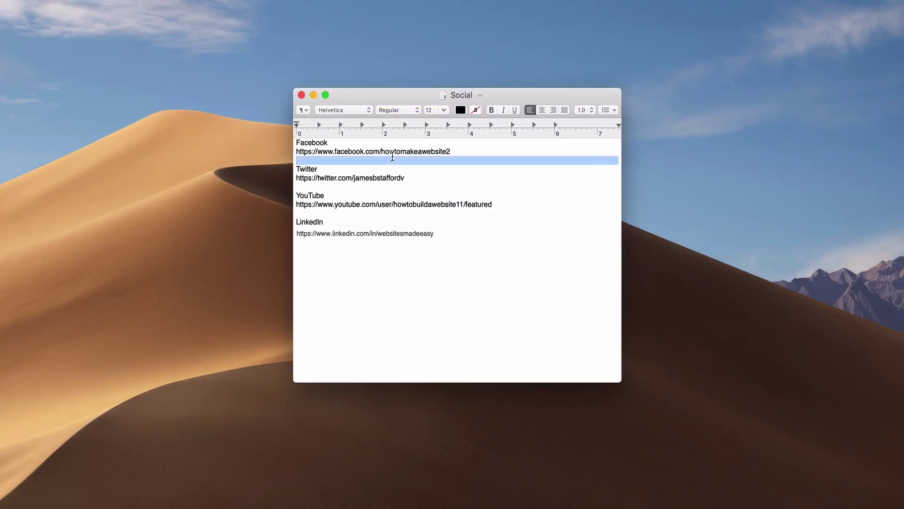
pyautogui.tripleClick(391, 152)
pyautogui.press('super+c')
pyautogui.rightClick(391, 152)
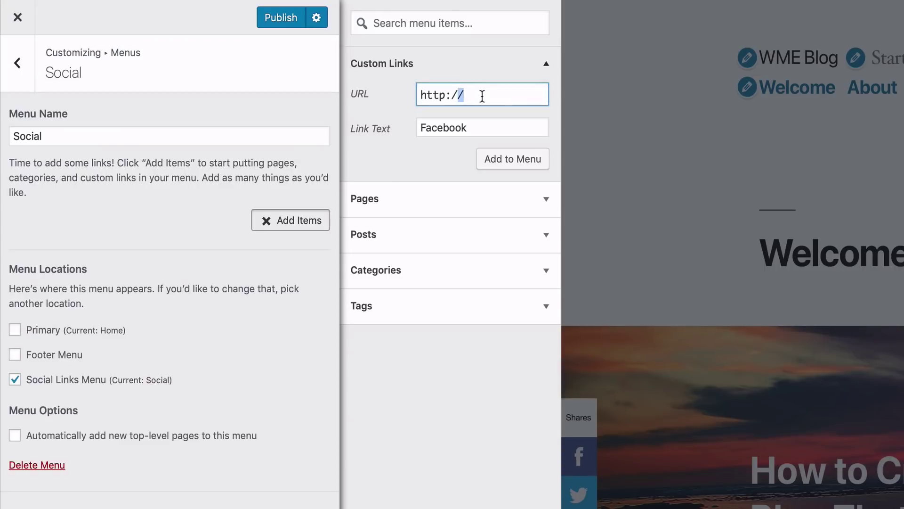
pyautogui.tripleClick(483, 96)
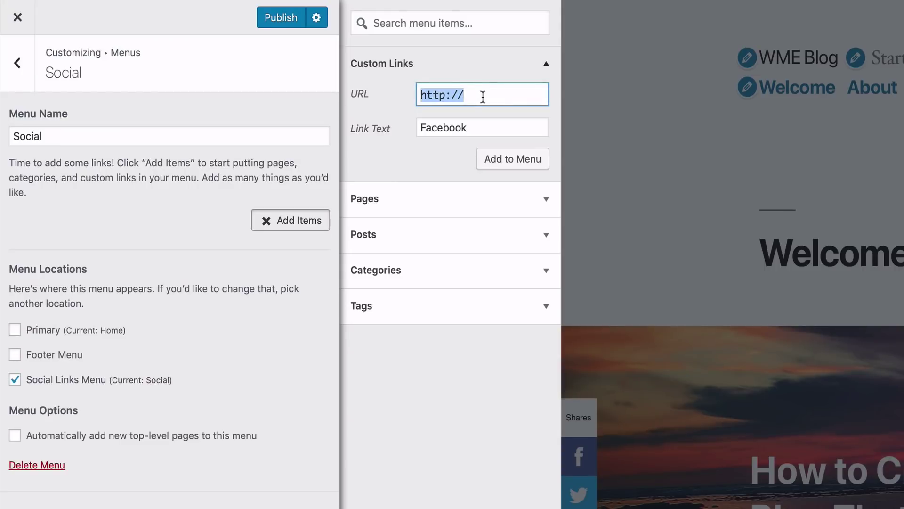
# Step: Add the Facebook link so the Social menu holds Facebook, Twitter, Youtube and Linkedin icons
pyautogui.press('super+v')
pyautogui.click(493, 161)
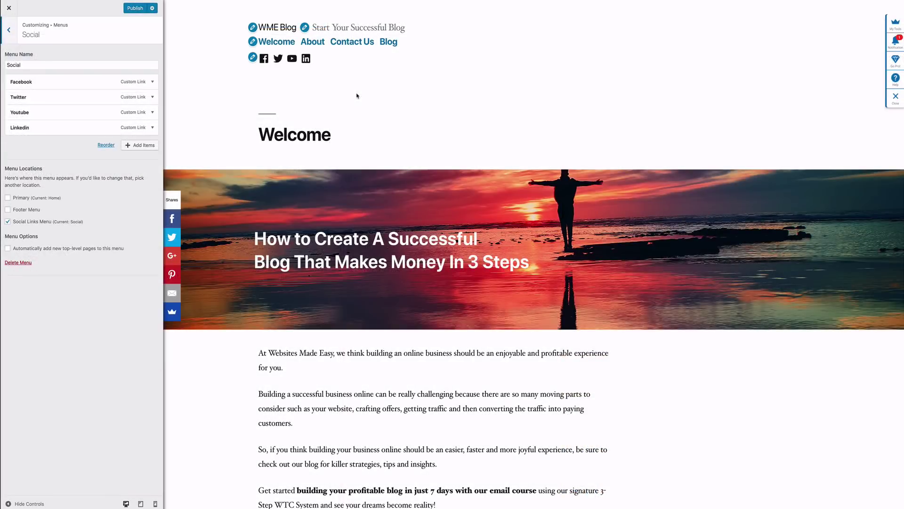
pyautogui.moveTo(95, 112); pyautogui.dragTo(98, 93)
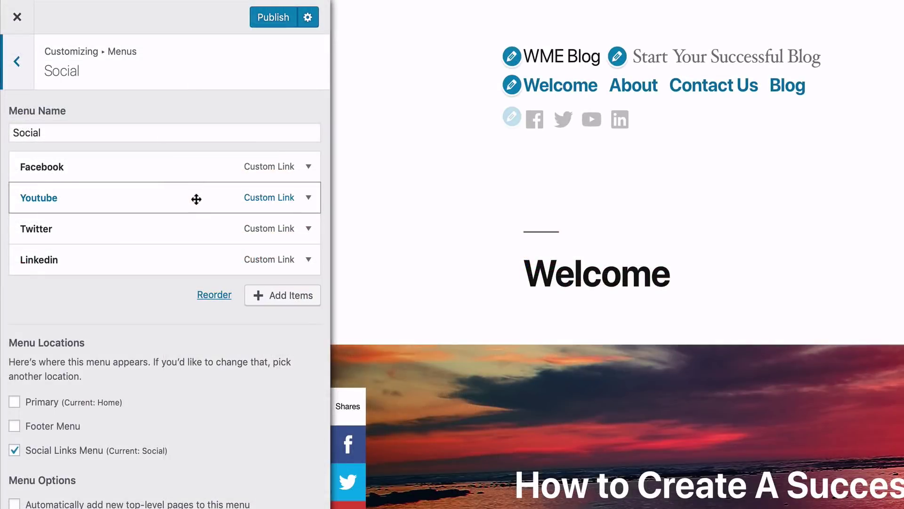
pyautogui.moveTo(197, 199); pyautogui.dragTo(210, 232)
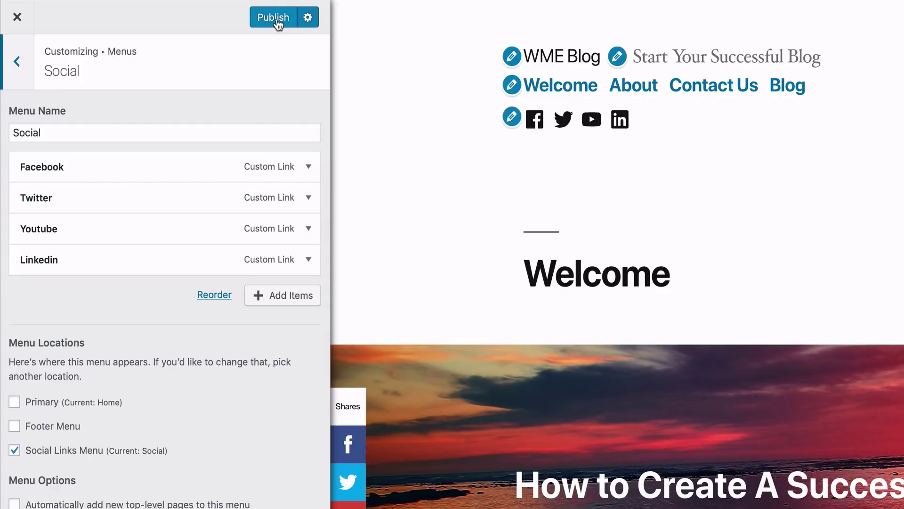
# Step: Return to the main Customizer sections and open the Widgets settings
pyautogui.click(25, 72)
pyautogui.click(23, 70)
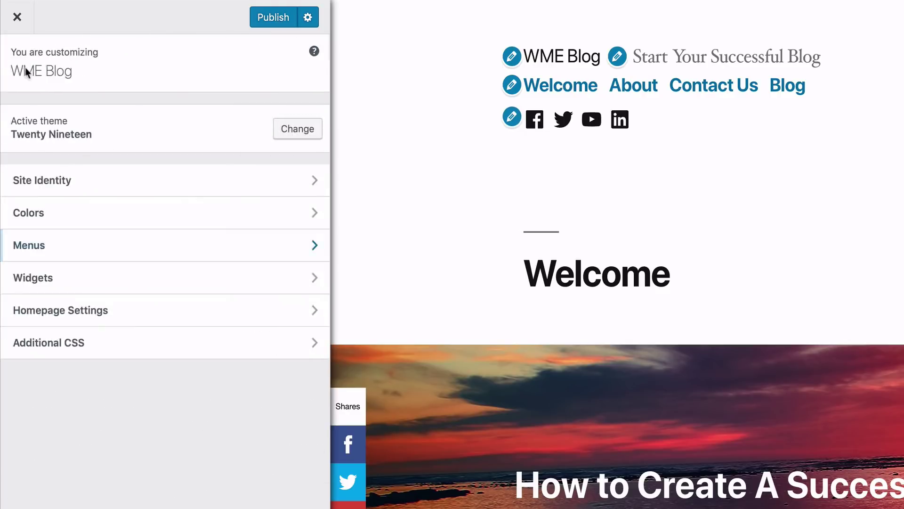
pyautogui.click(117, 277)
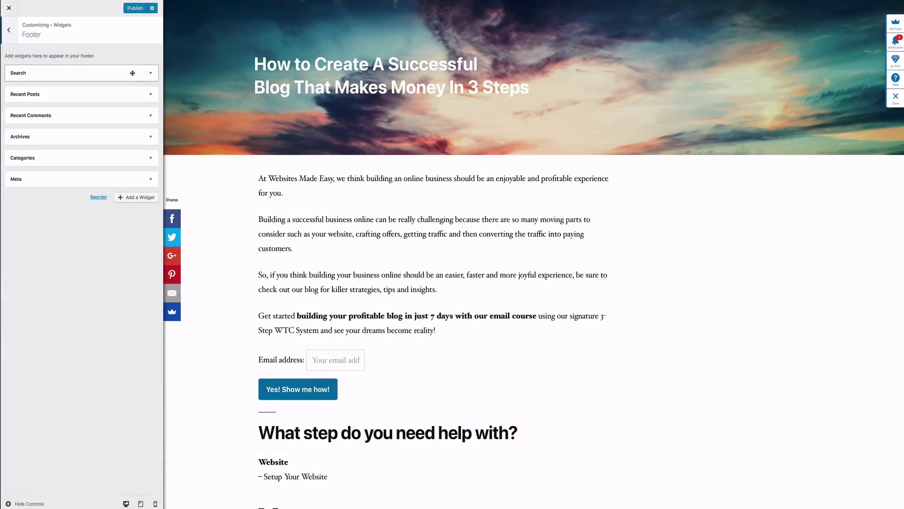
# Step: Inspect the Footer widgets and remove the Archives widget
pyautogui.scroll(-20, 245, 165)
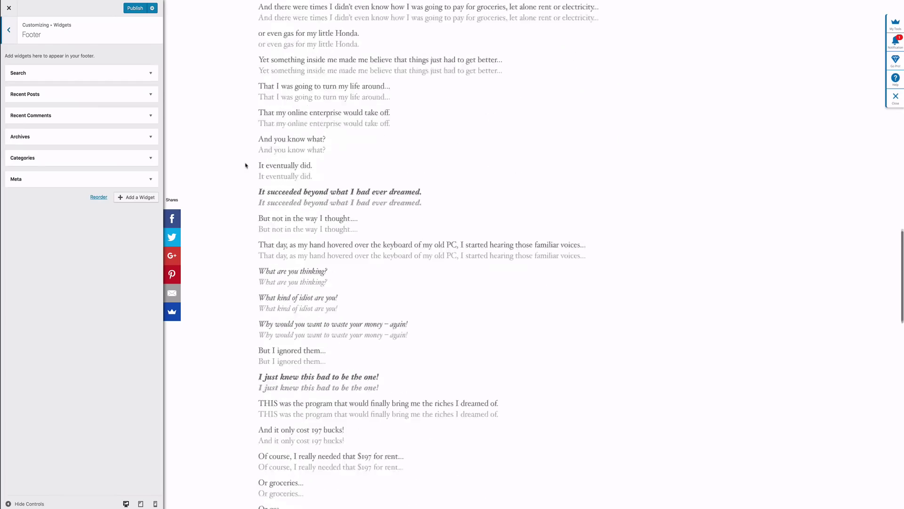
pyautogui.scroll(-10, 245, 164)
pyautogui.scroll(15, 245, 165)
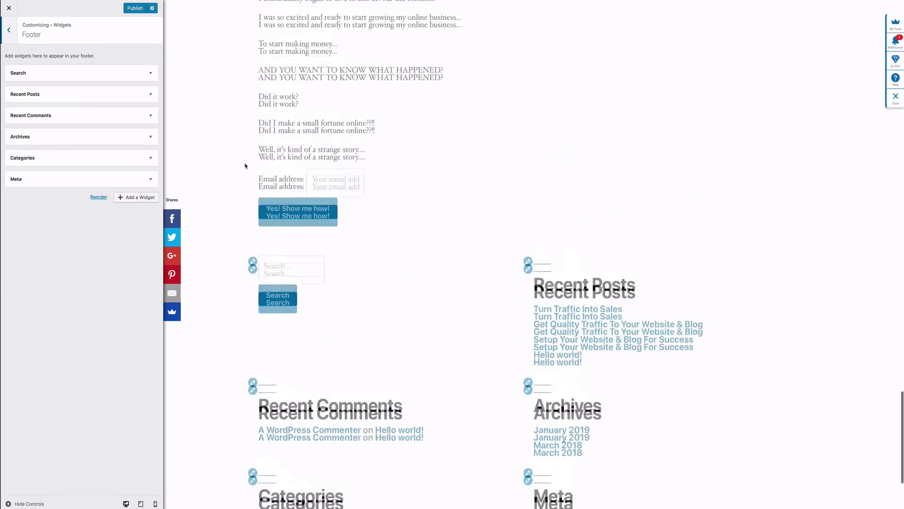
pyautogui.scroll(5, 245, 165)
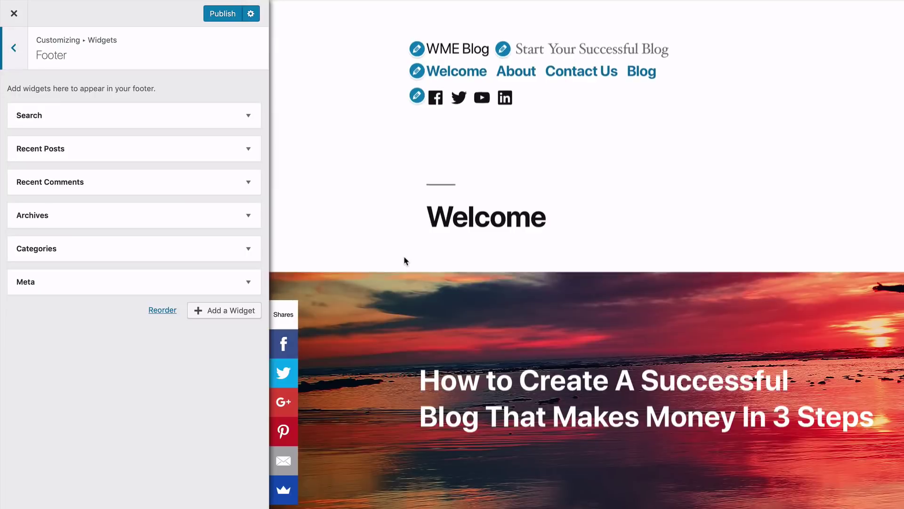
pyautogui.click(193, 122)
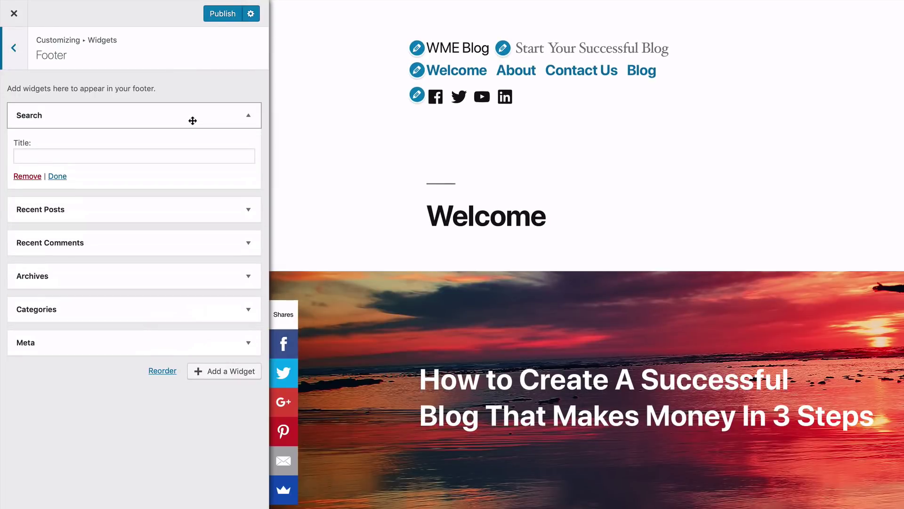
pyautogui.click(55, 177)
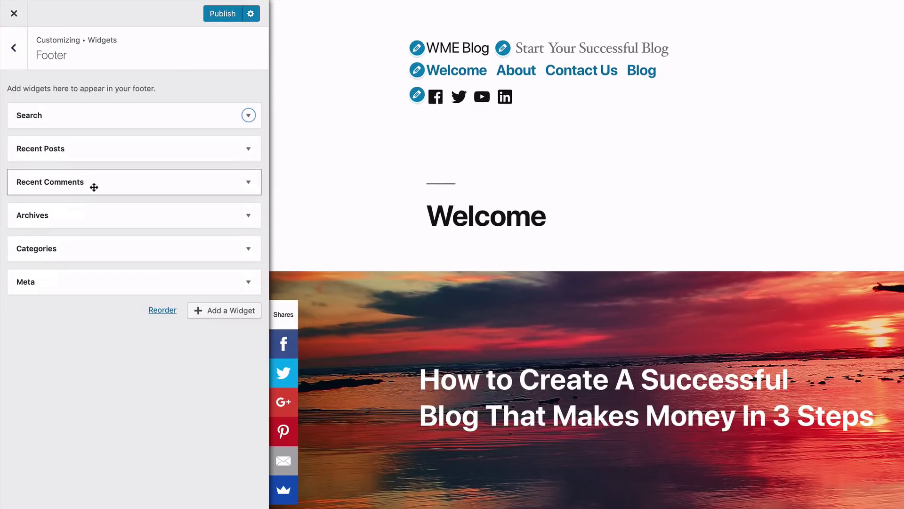
pyautogui.click(248, 184)
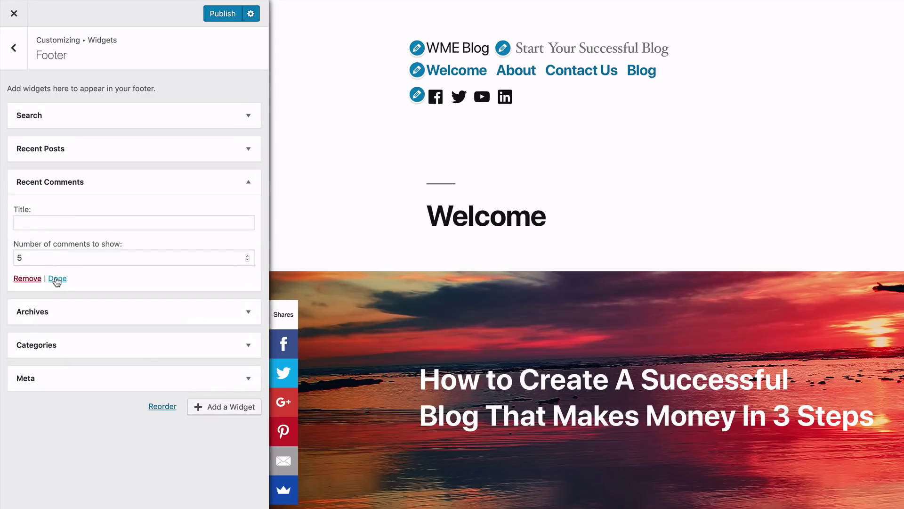
pyautogui.click(67, 305)
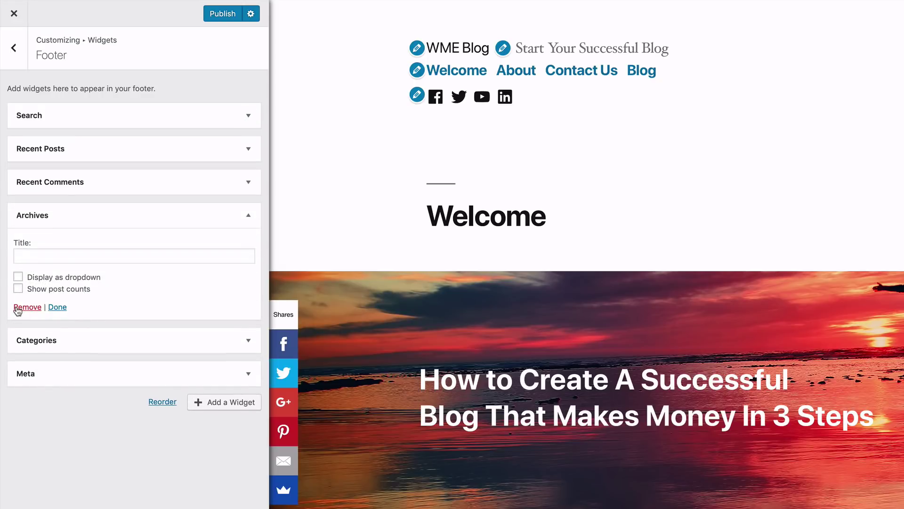
pyautogui.click(17, 308)
# Step: Remove the Recent Comments and Meta widgets from the footer and publish the changes
pyautogui.click(87, 219)
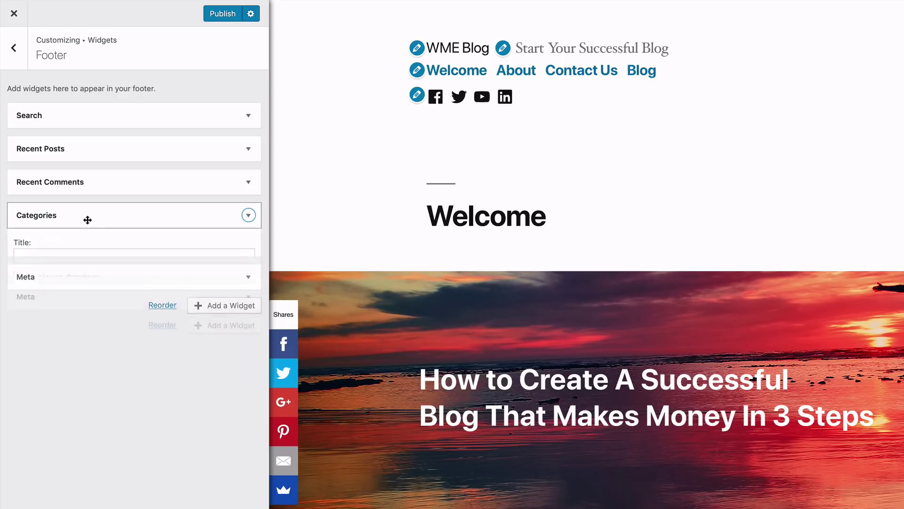
pyautogui.click(83, 181)
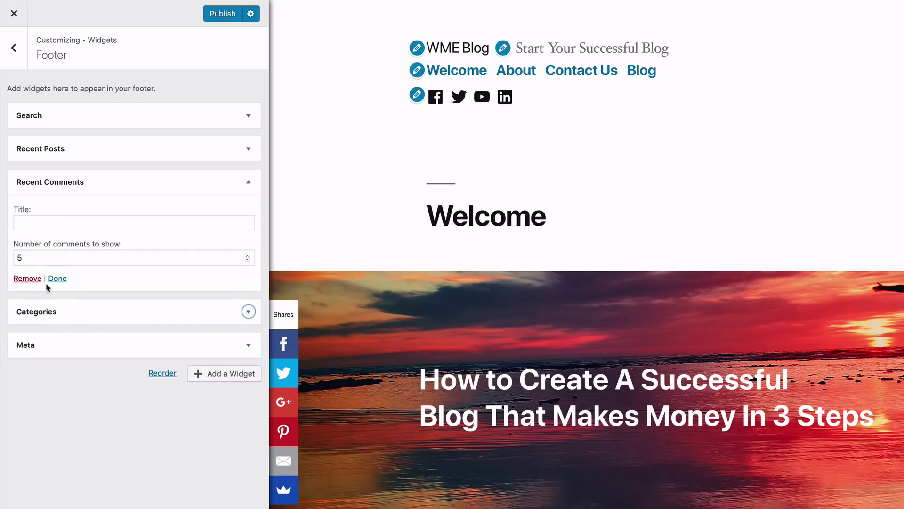
pyautogui.click(27, 278)
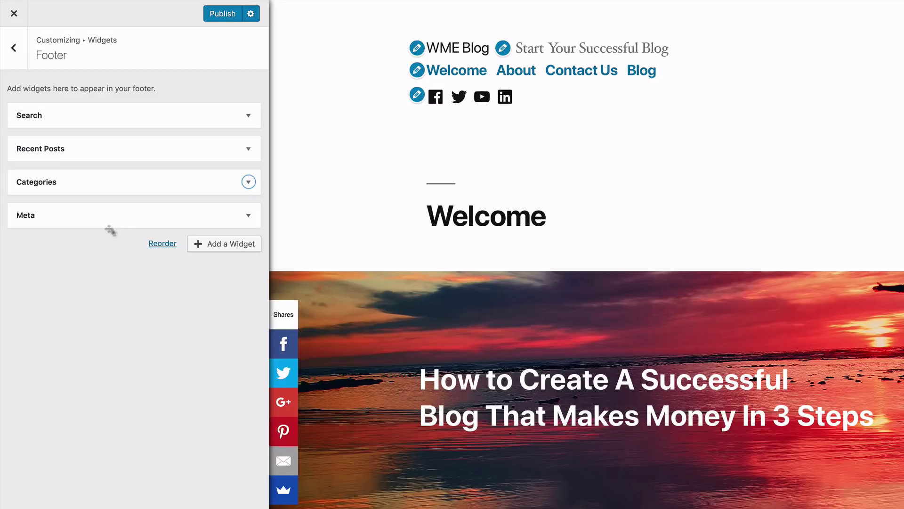
pyautogui.click(248, 216)
pyautogui.click(27, 276)
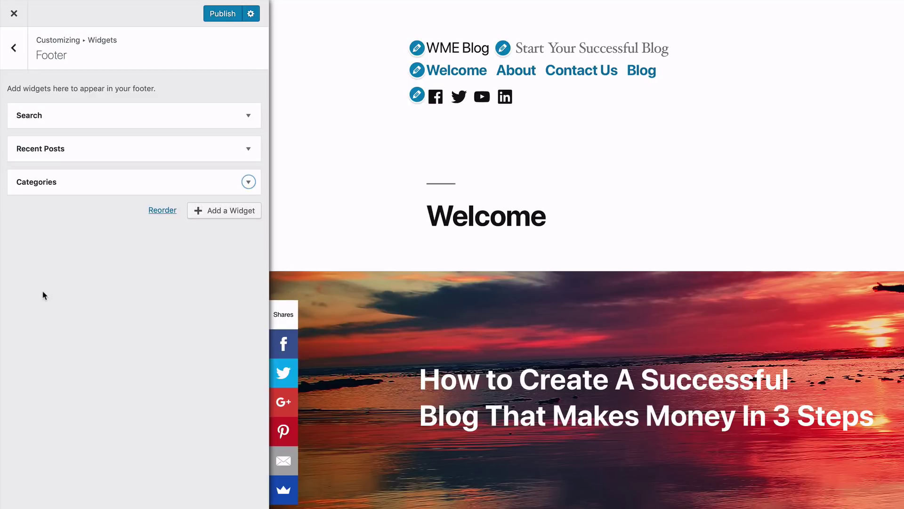
pyautogui.click(222, 14)
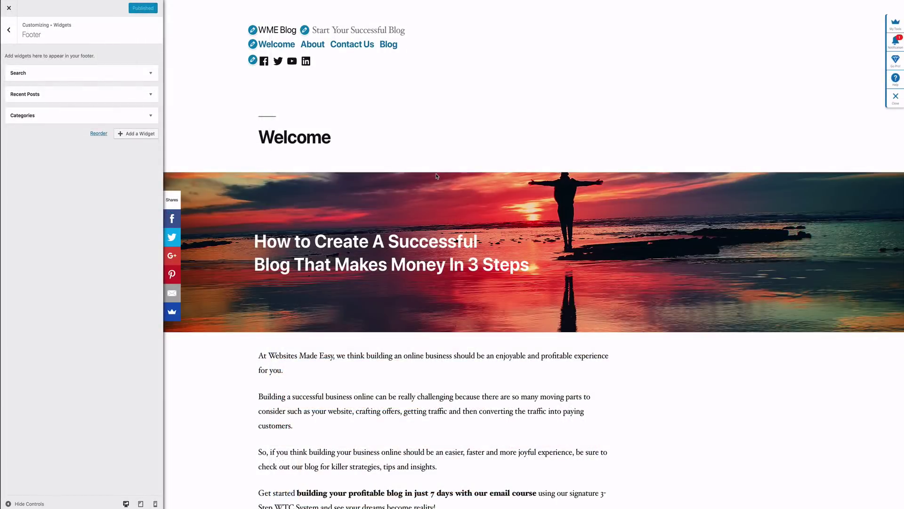
# Step: Check the trimmed footer in the preview and review Homepage Settings: static Welcome homepage, Blog posts page
pyautogui.scroll(-20, 436, 176)
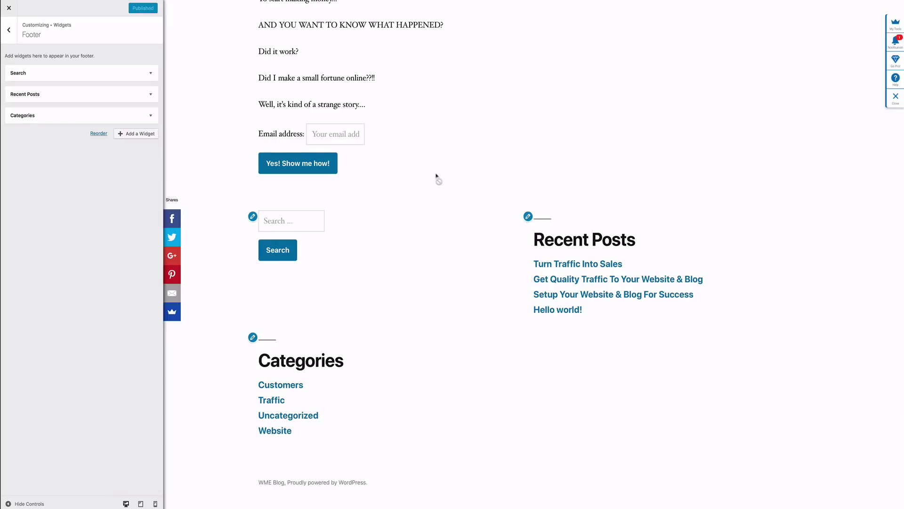
pyautogui.scroll(20, 436, 176)
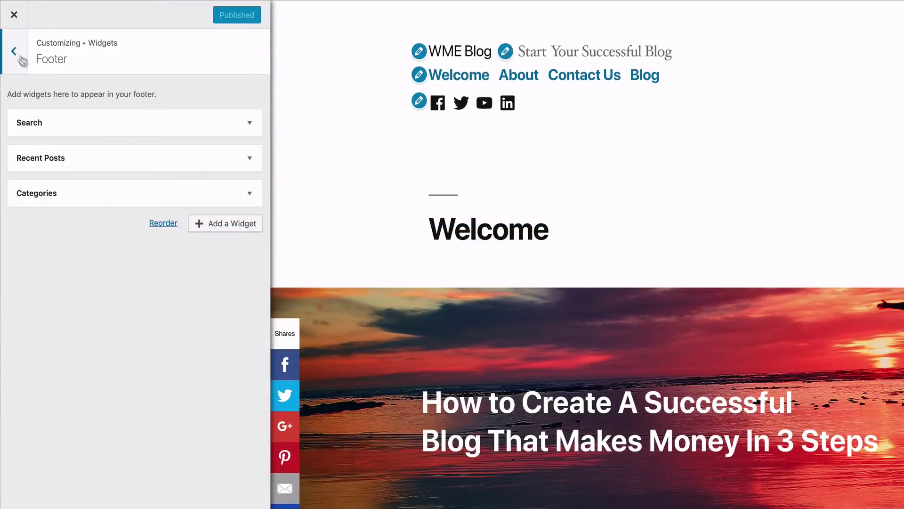
pyautogui.click(8, 30)
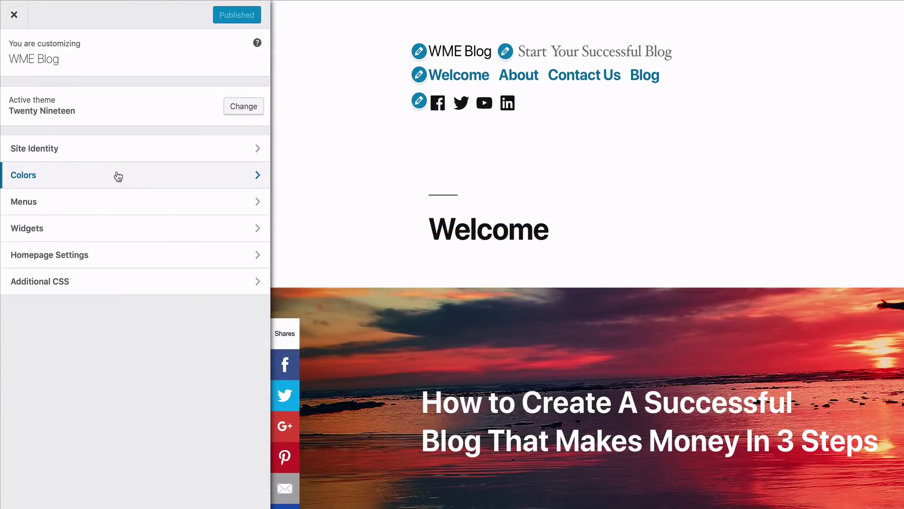
pyautogui.click(123, 261)
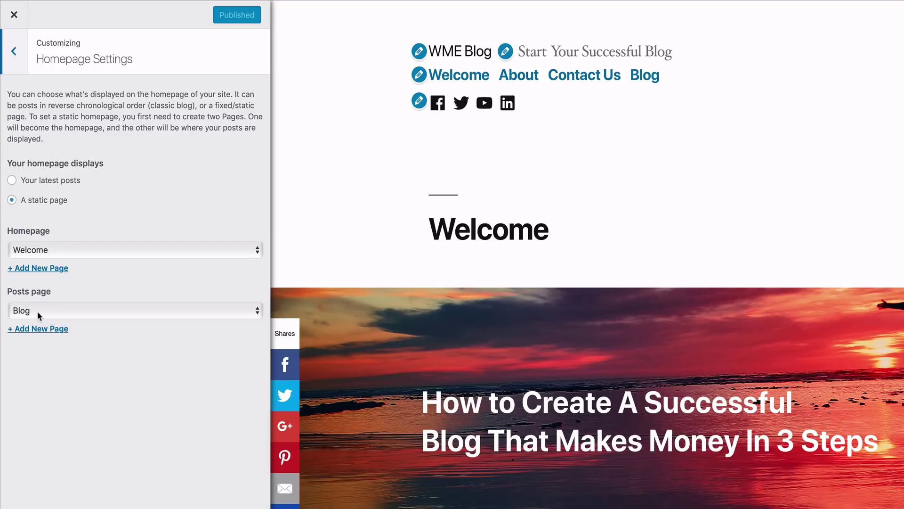
pyautogui.click(15, 52)
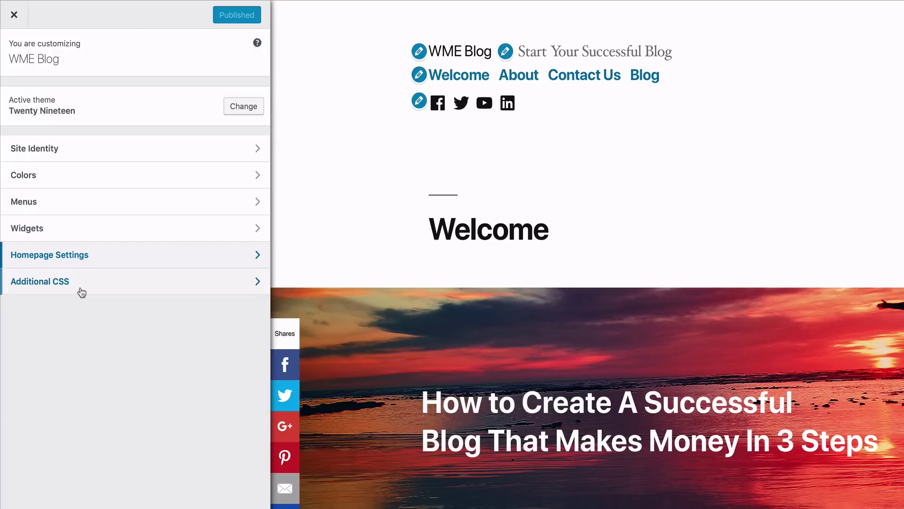
# Step: Upload a headshot photo from the computer, crop it, and set it as the site logo
pyautogui.click(80, 150)
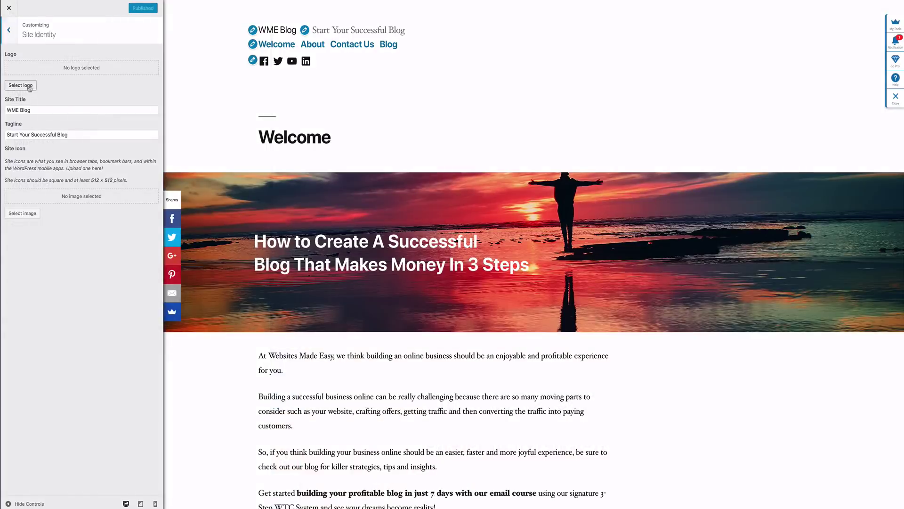
pyautogui.click(29, 88)
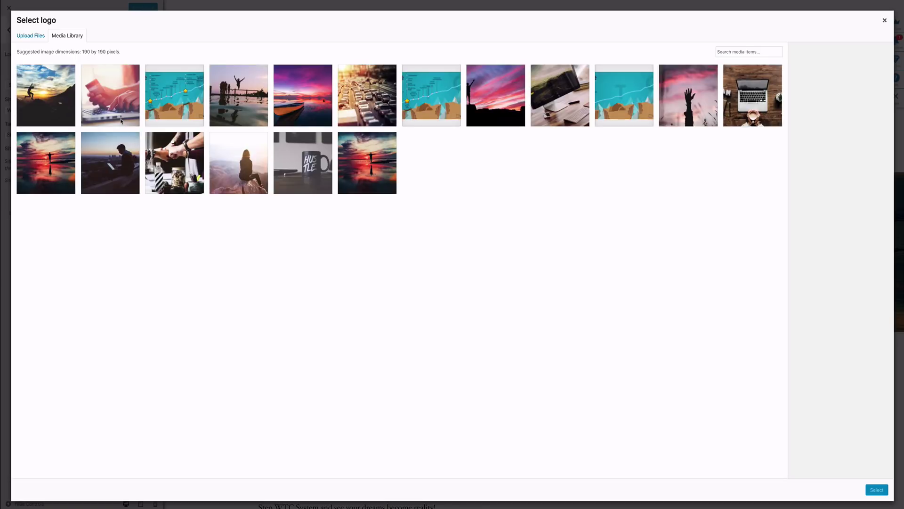
pyautogui.click(35, 37)
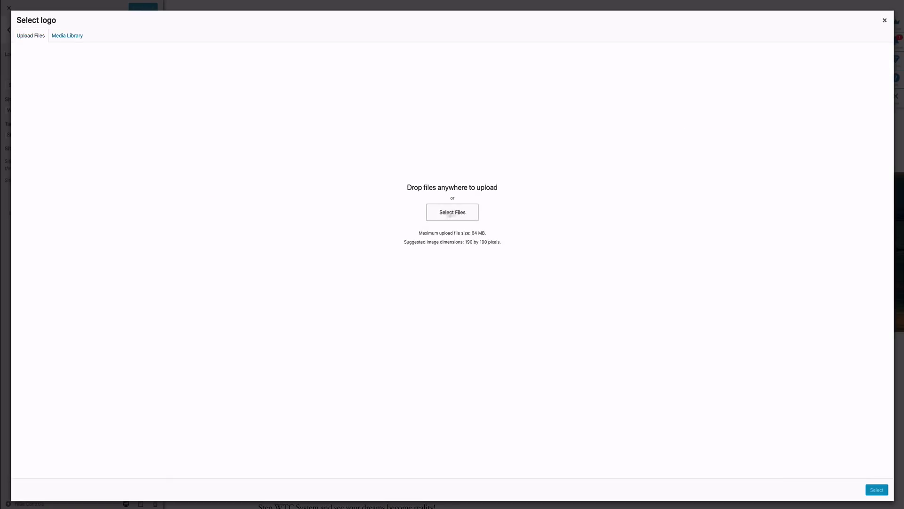
pyautogui.click(452, 212)
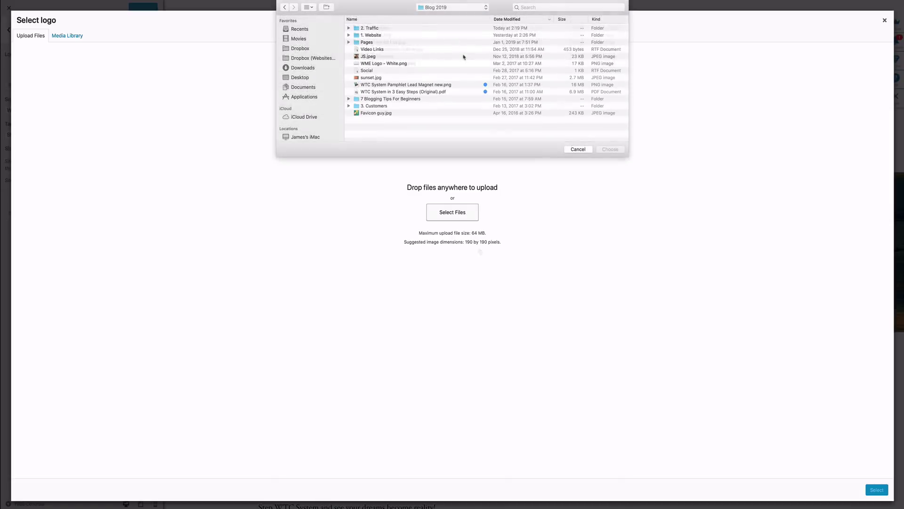
pyautogui.click(375, 57)
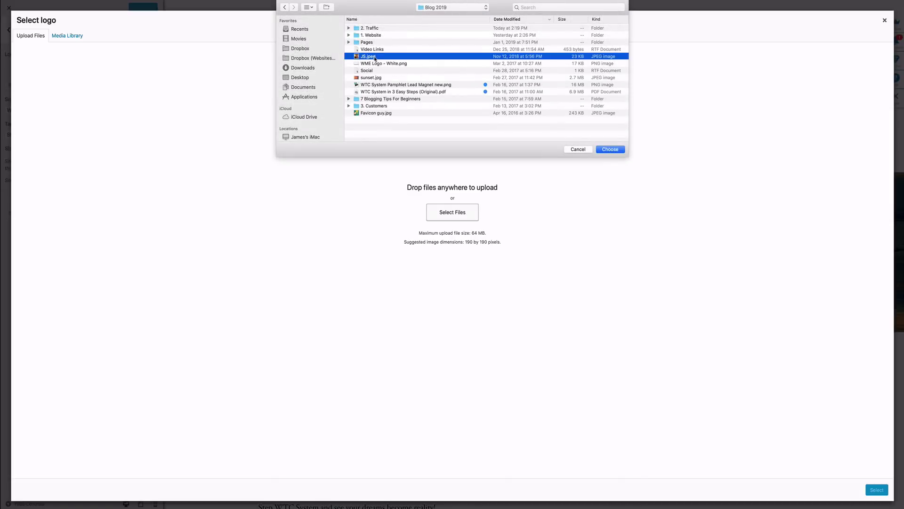
pyautogui.click(617, 151)
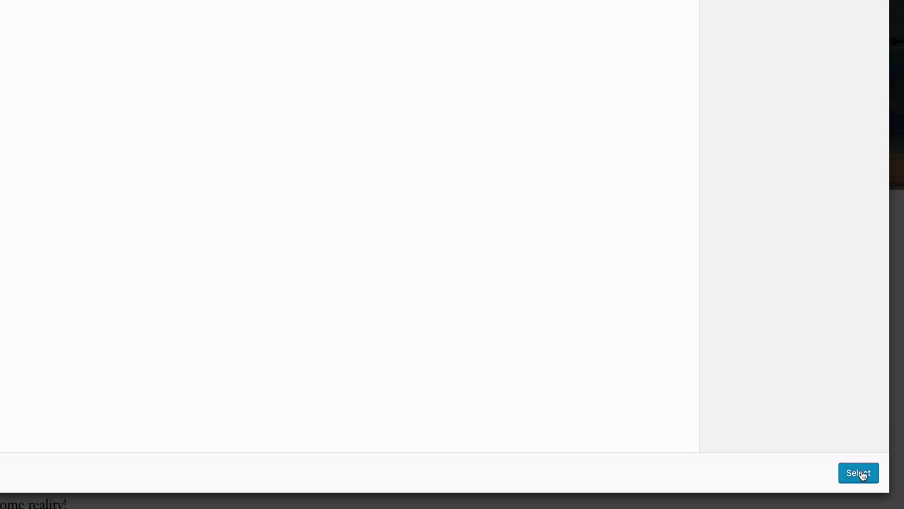
pyautogui.click(858, 472)
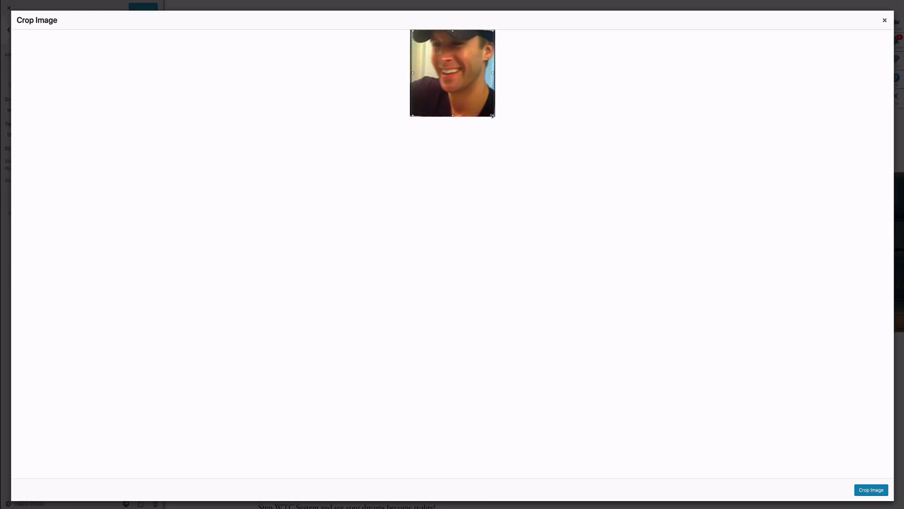
pyautogui.click(870, 490)
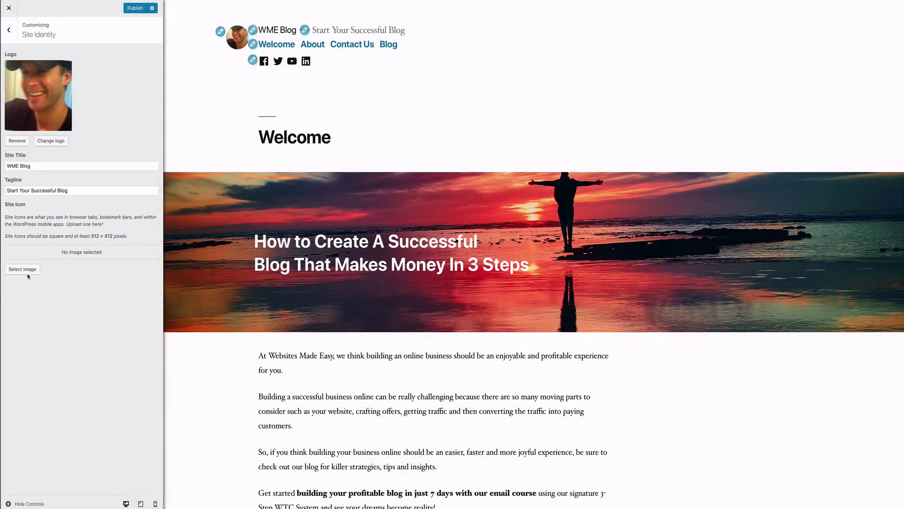
# Step: Upload Favicon guy.jpg as the site icon and publish the Site Identity changes
pyautogui.click(29, 273)
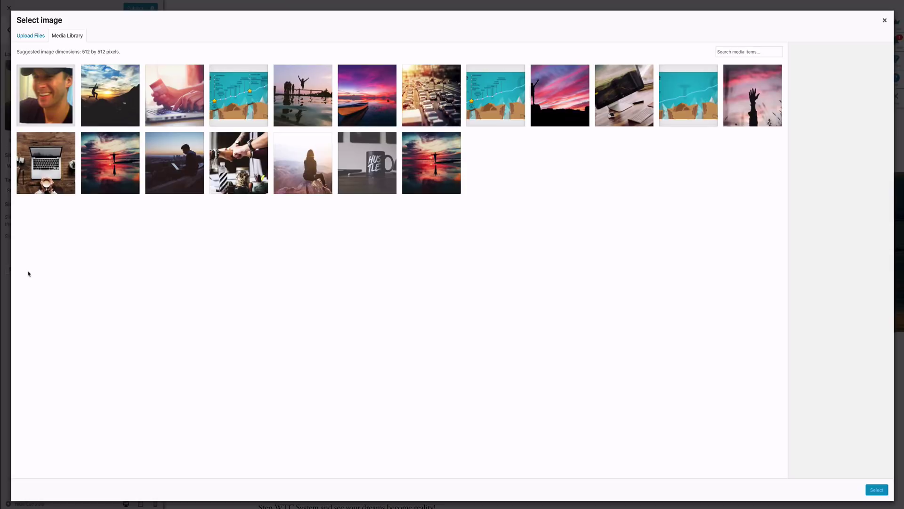
pyautogui.click(31, 36)
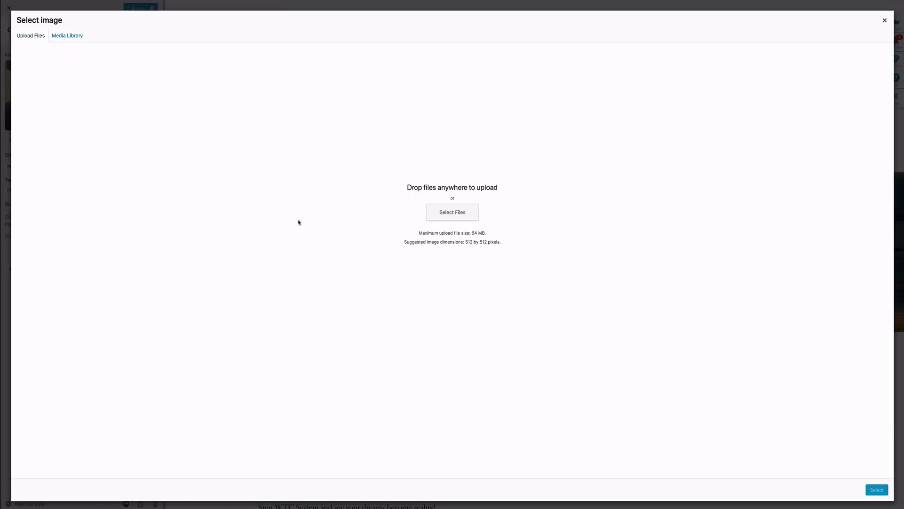
pyautogui.click(450, 212)
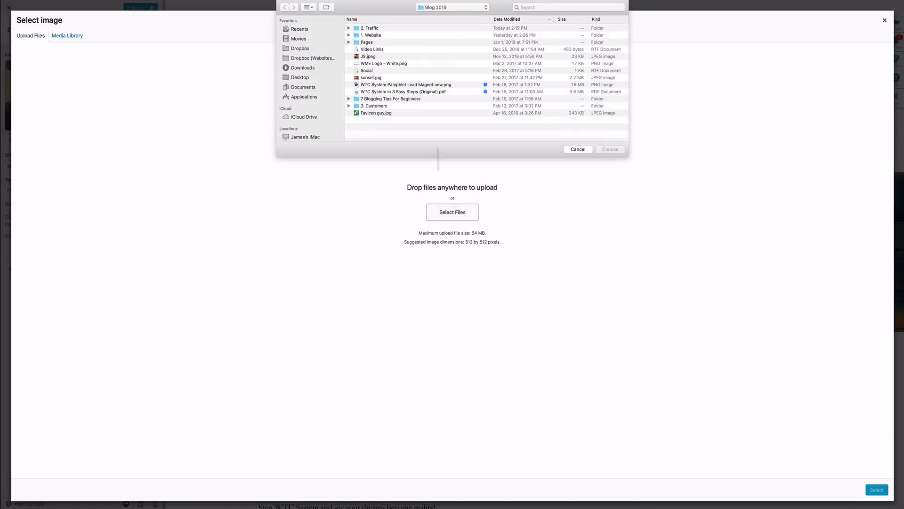
pyautogui.click(371, 114)
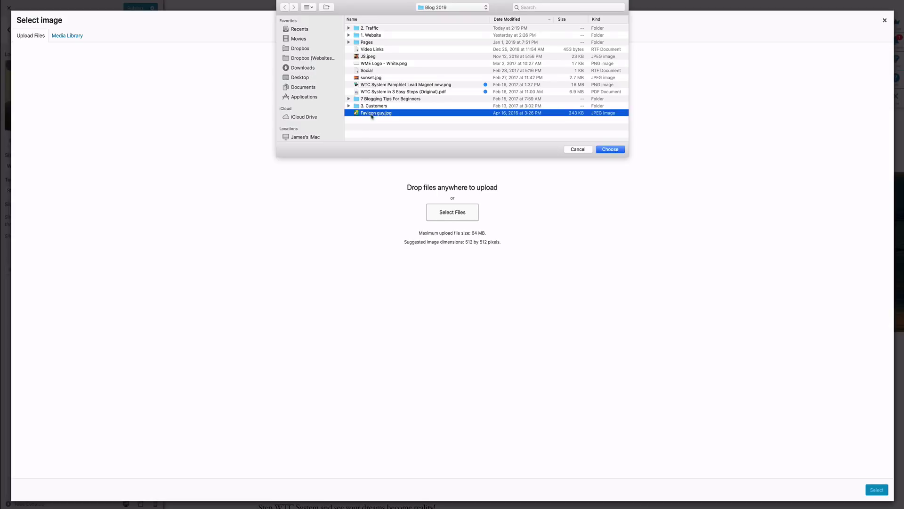
pyautogui.click(616, 150)
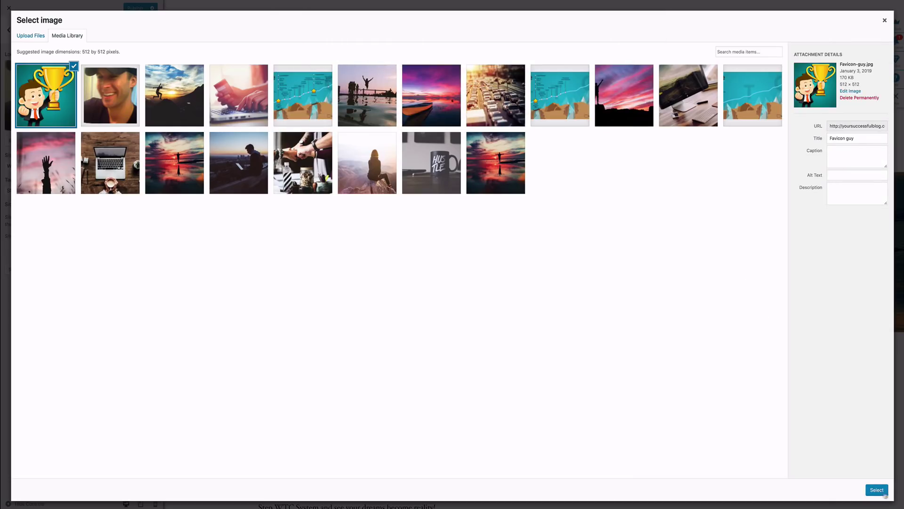
pyautogui.click(879, 492)
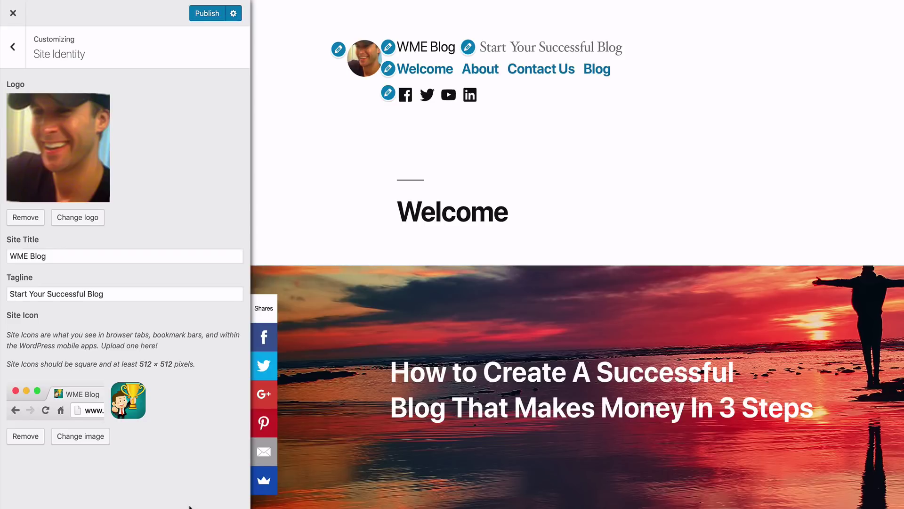
pyautogui.click(205, 14)
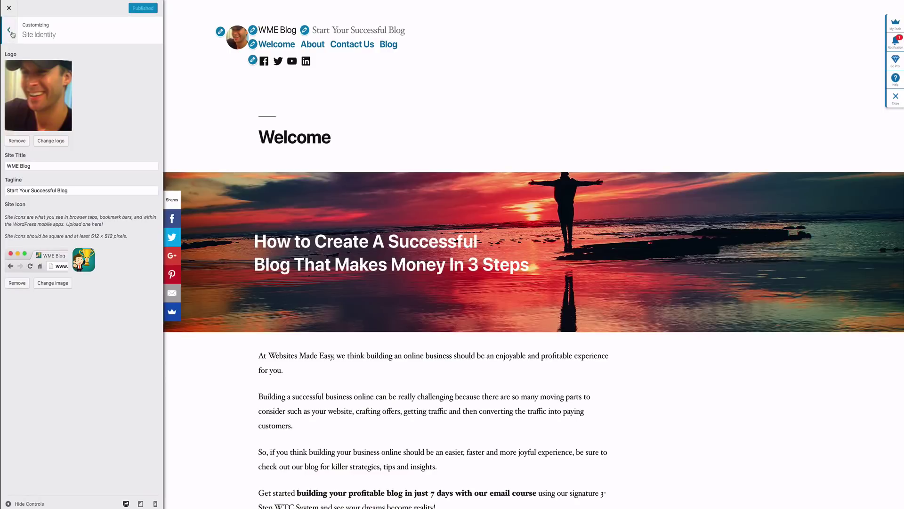
pyautogui.click(13, 46)
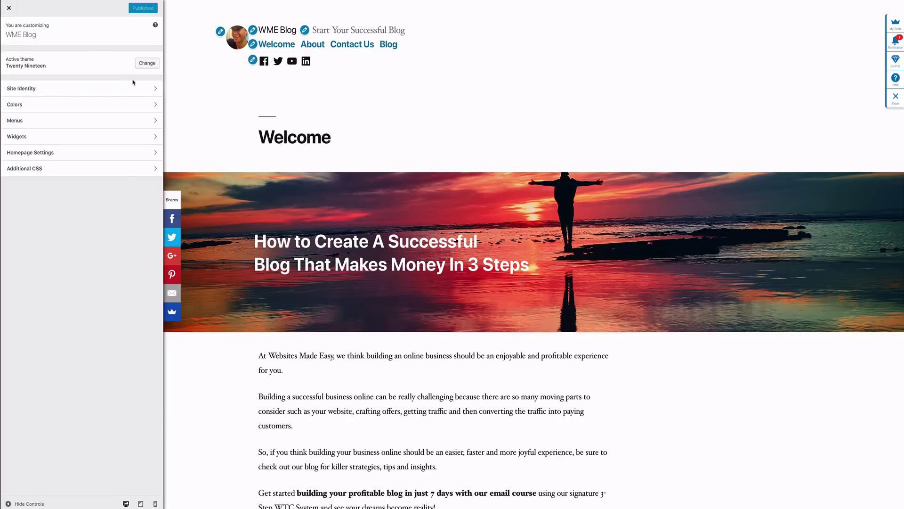
# Step: Scroll through the live blog post and the Welcome page down to the email sign-up form
pyautogui.scroll(-1, 223, 114)
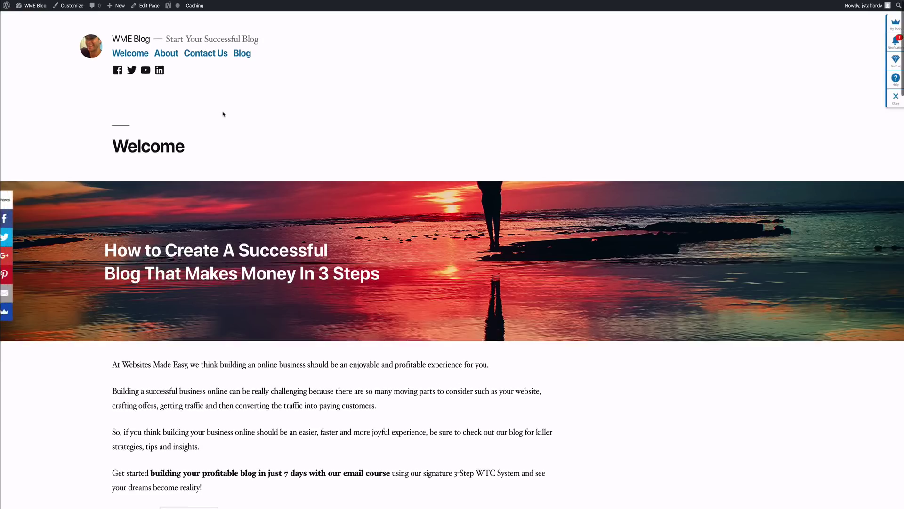
pyautogui.scroll(1, 223, 114)
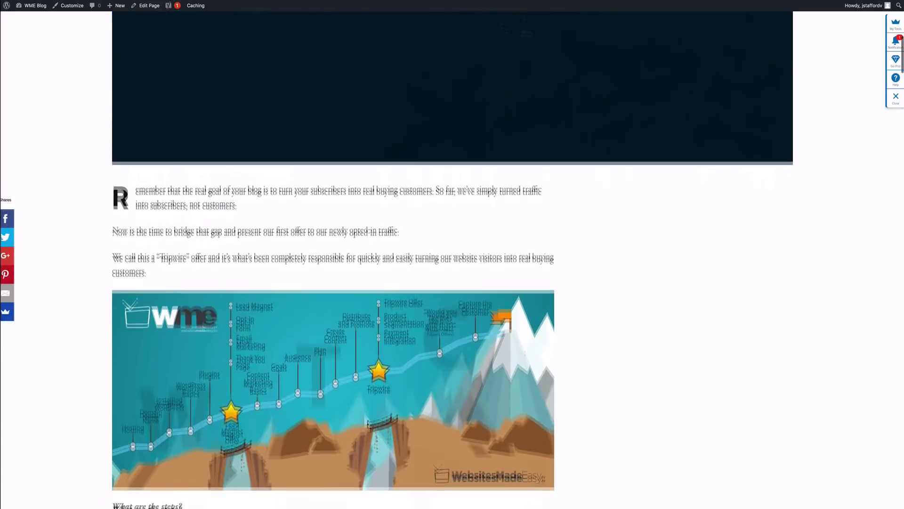
pyautogui.scroll(-20, 452, 259)
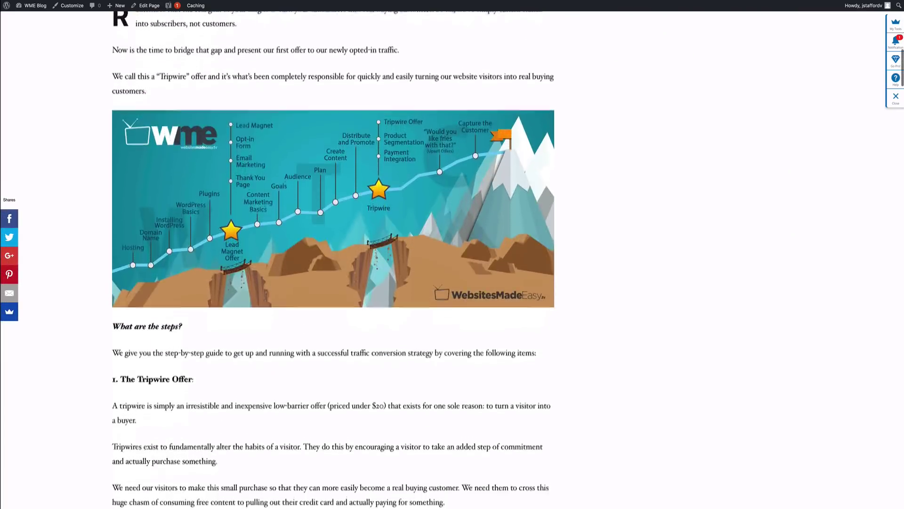
pyautogui.scroll(-10, 452, 259)
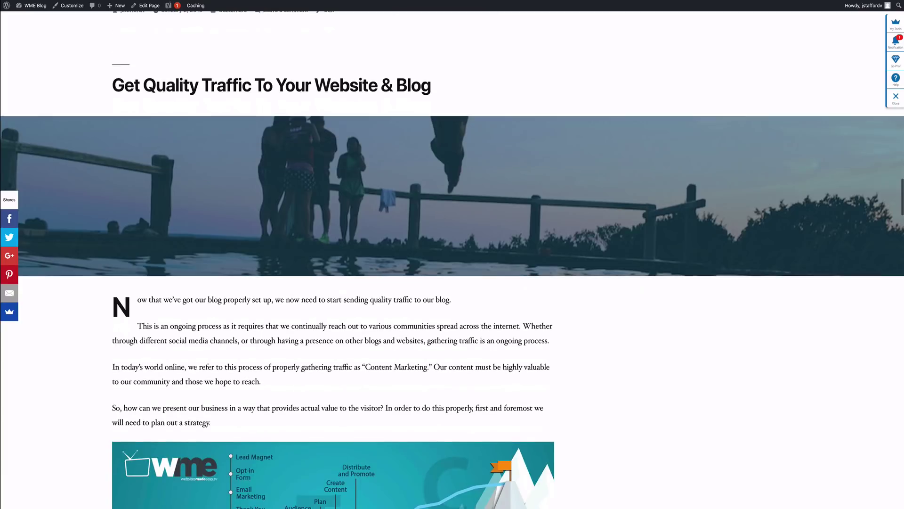
pyautogui.scroll(1, 452, 259)
pyautogui.scroll(-4, 452, 259)
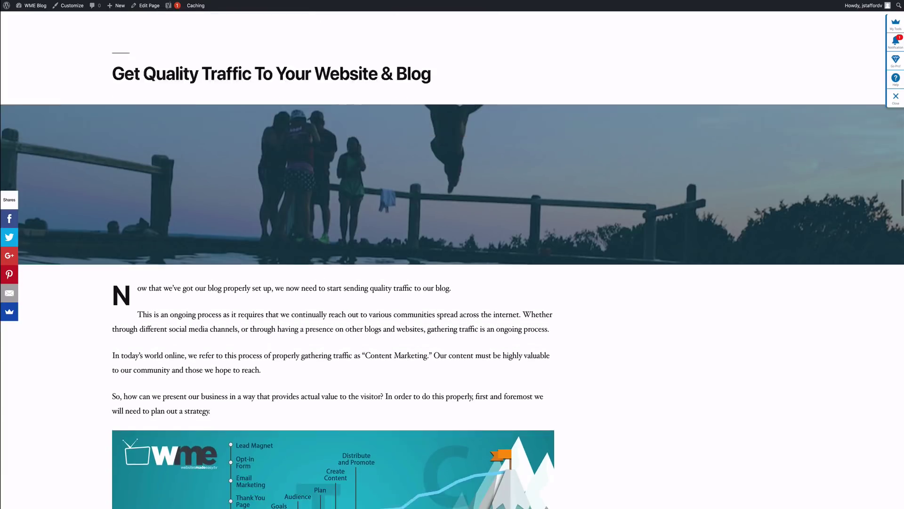
pyautogui.scroll(4, 452, 259)
pyautogui.scroll(10, 452, 259)
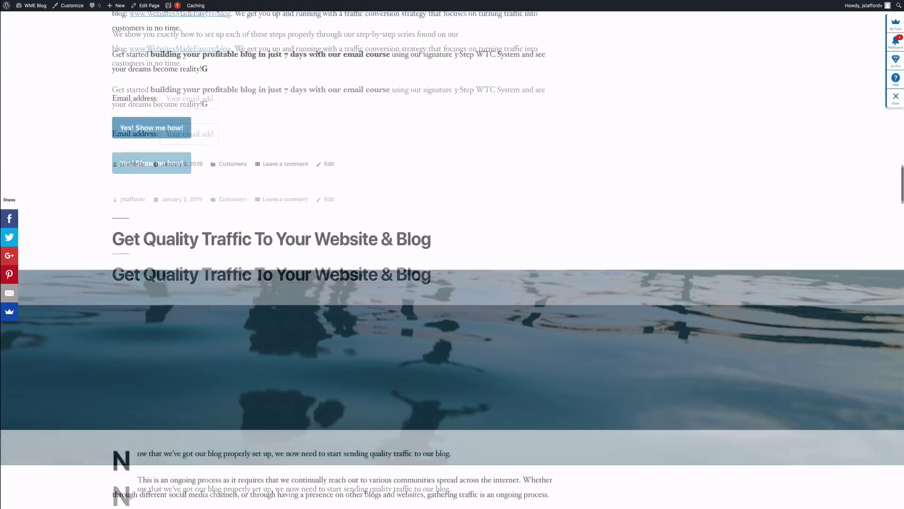
pyautogui.scroll(20, 452, 259)
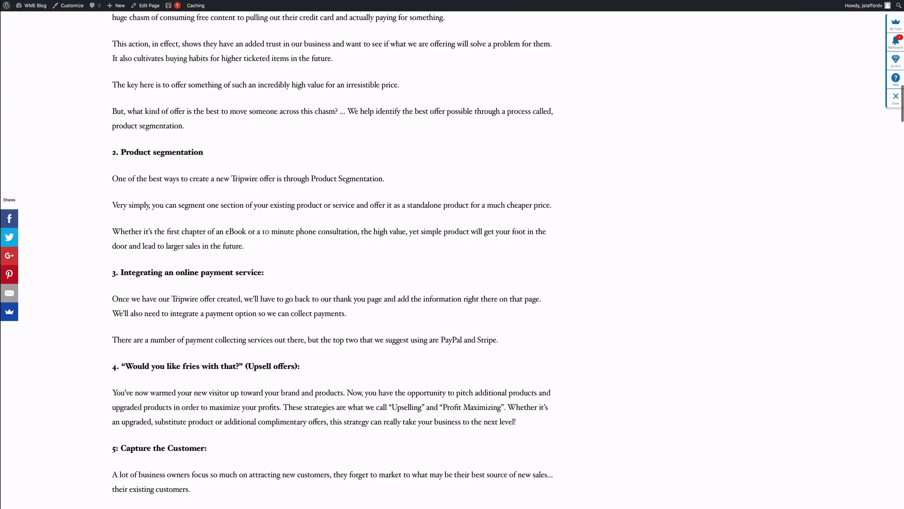
pyautogui.scroll(6, 452, 259)
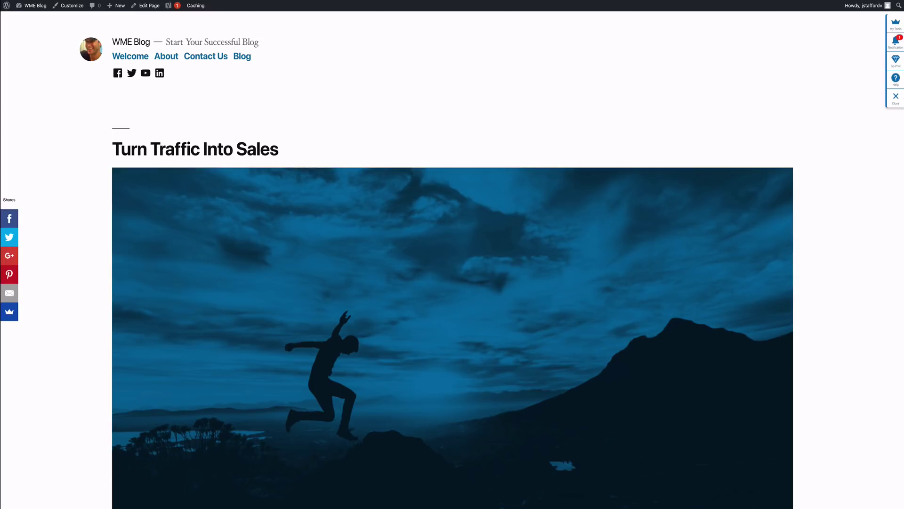
pyautogui.scroll(-3, 452, 282)
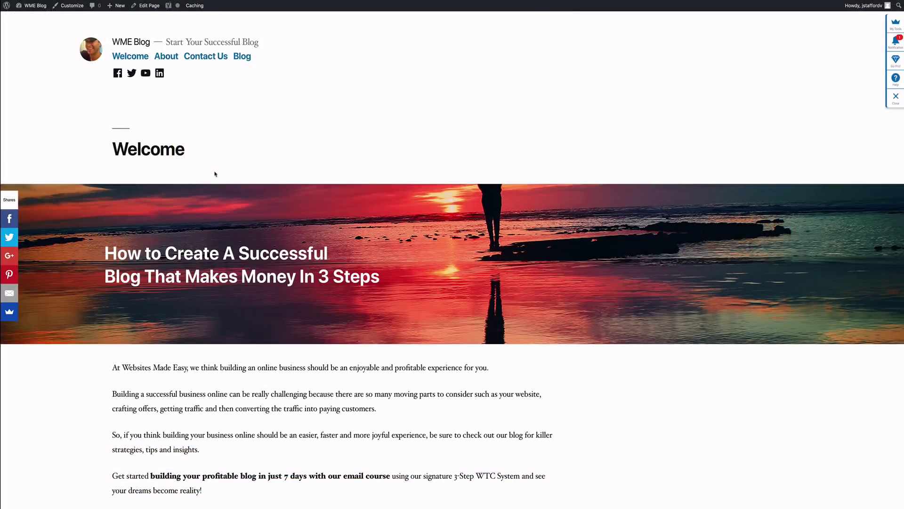
pyautogui.scroll(-5, 215, 174)
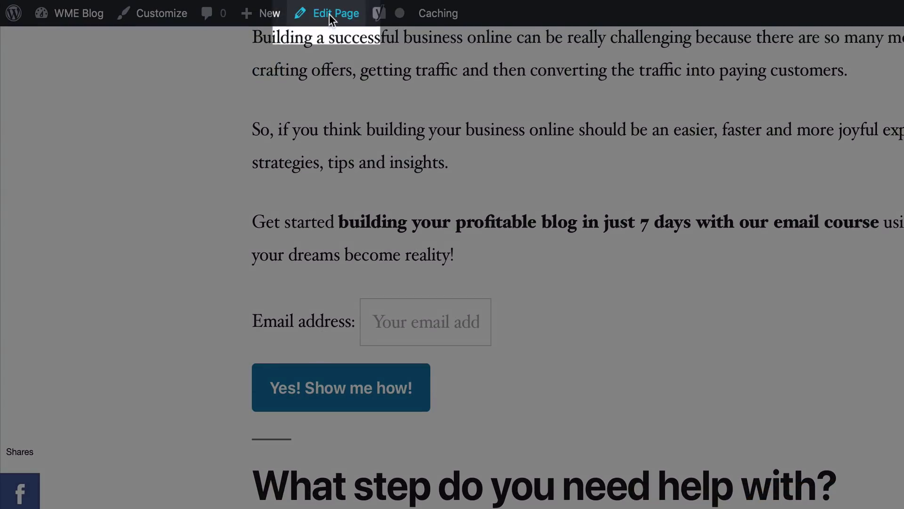
# Step: Open the Welcome page editor and go to the All Posts list
pyautogui.click(330, 13)
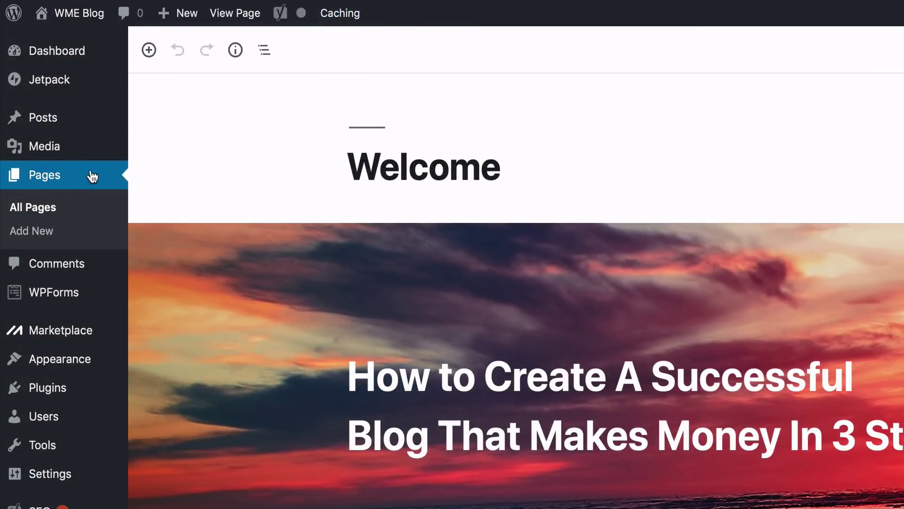
pyautogui.moveTo(35, 119)
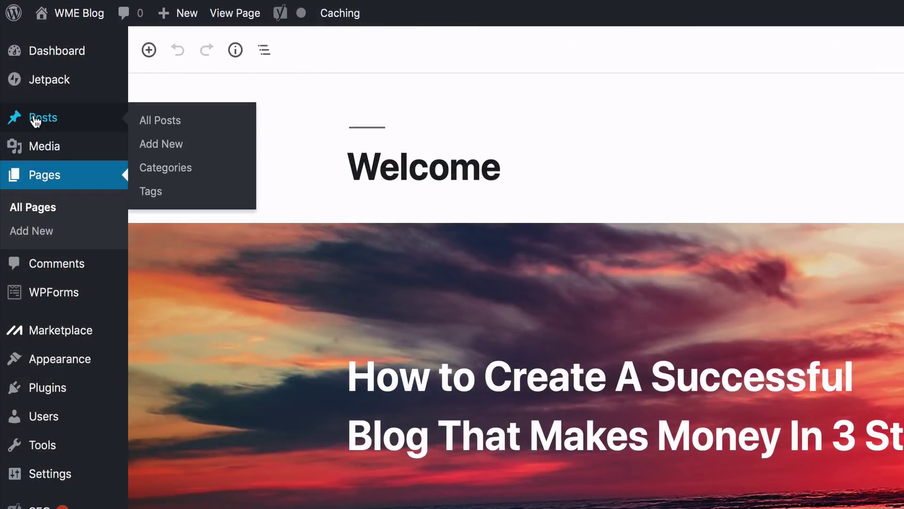
pyautogui.rightClick(146, 124)
# Step: Open the Turn Traffic Into Sales, Get Quality Traffic and Setup Your Website posts in new tabs
pyautogui.rightClick(105, 145)
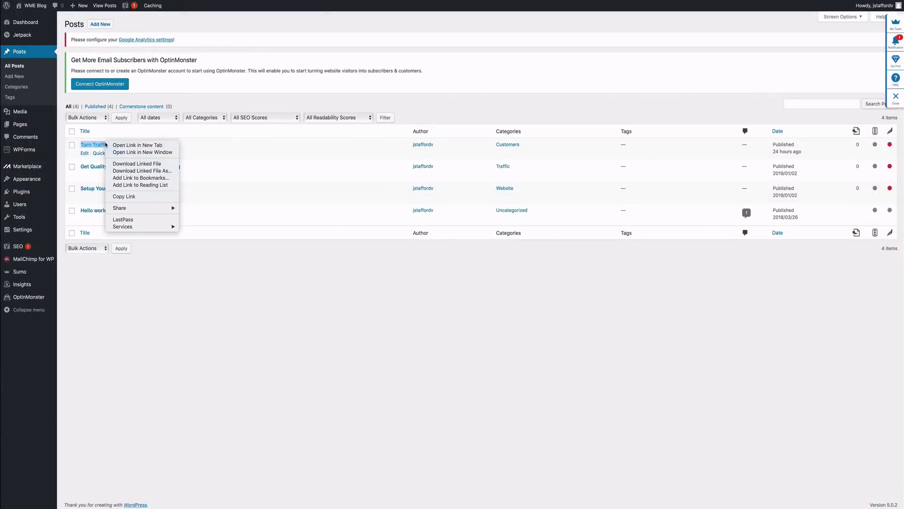
pyautogui.click(109, 143)
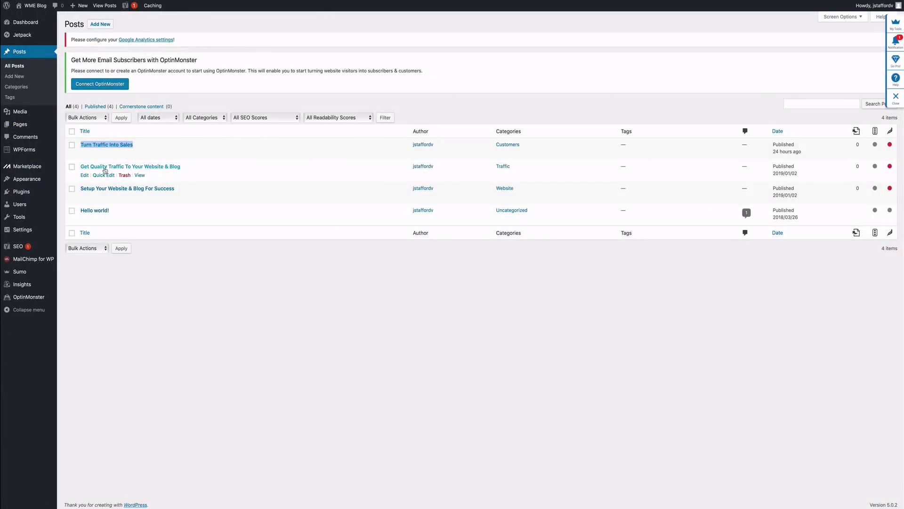
pyautogui.rightClick(105, 171)
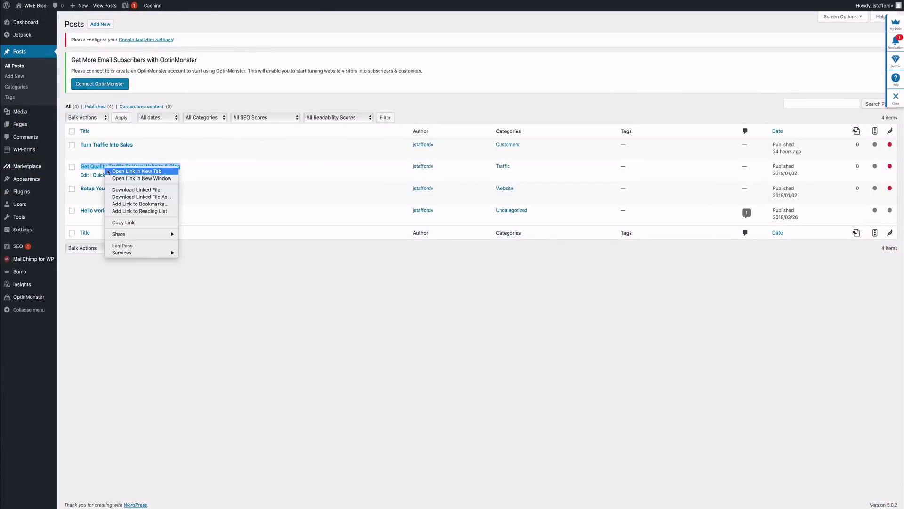
pyautogui.click(105, 170)
pyautogui.rightClick(107, 190)
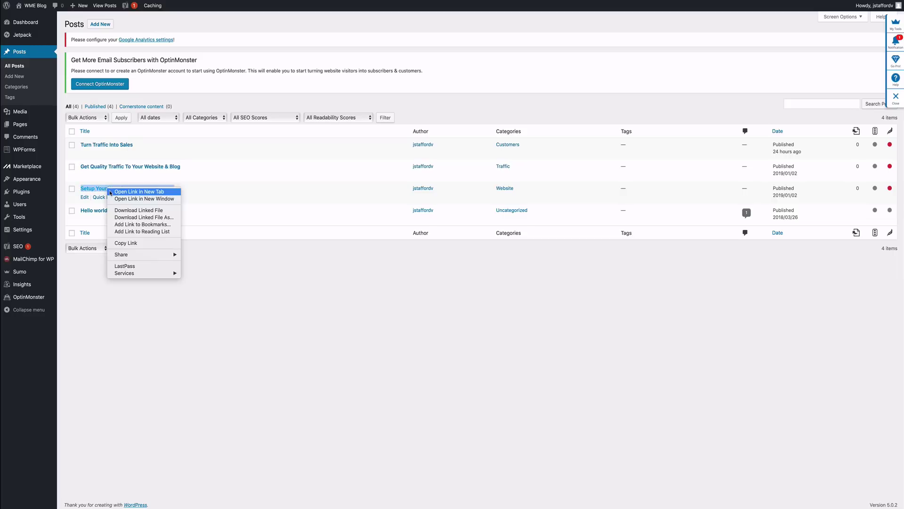
pyautogui.click(111, 192)
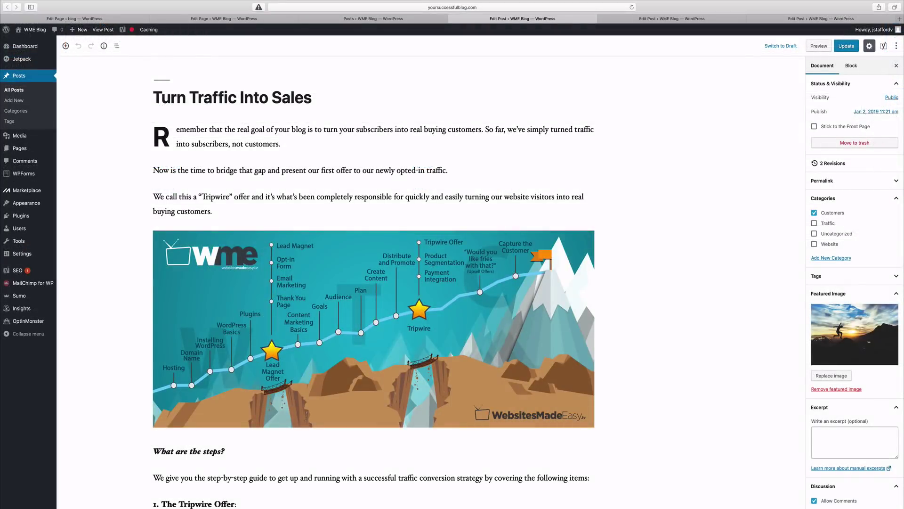
# Step: Cycle through the post tabs, ending on the live Turn Traffic Into Sales post
pyautogui.hotkey('ctrl', 'Tab')
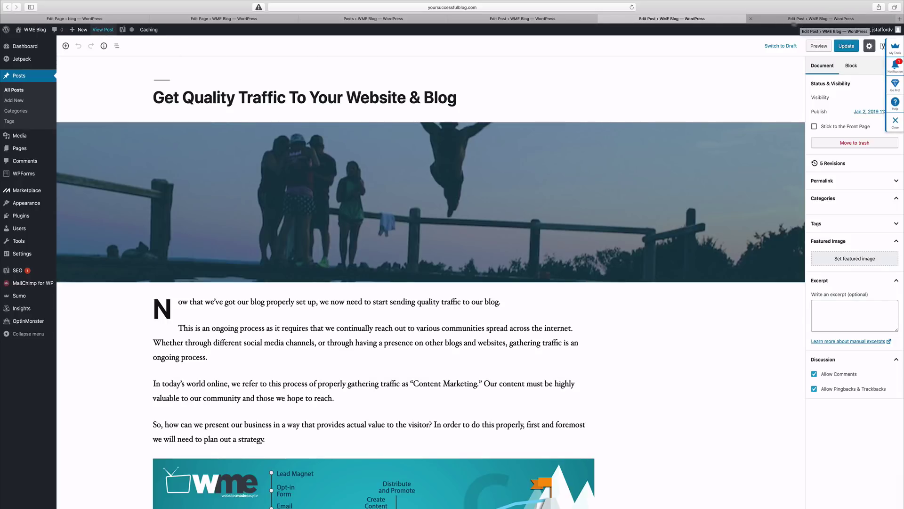
pyautogui.click(820, 19)
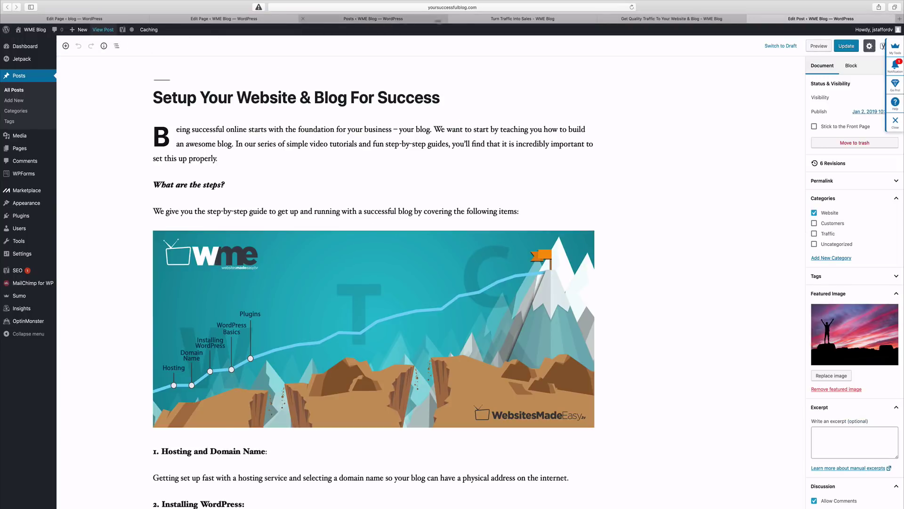
pyautogui.click(492, 20)
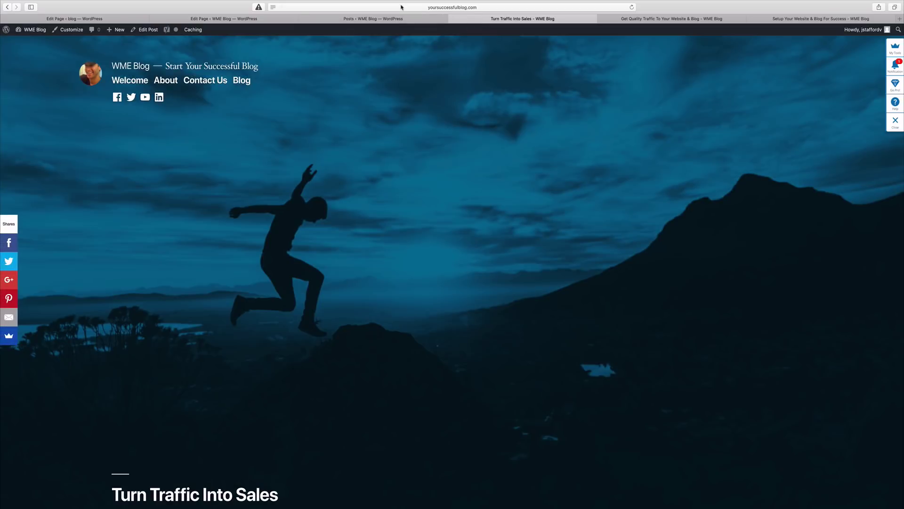
# Step: Copy the Turn Traffic Into Sales post address from the address bar
pyautogui.click(349, 7)
pyautogui.rightClick(349, 7)
pyautogui.click(366, 19)
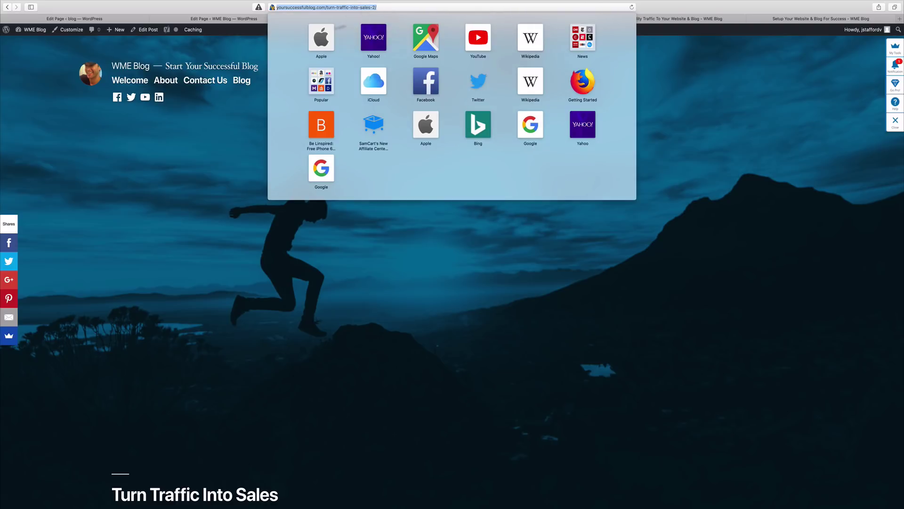
# Step: Return to the Welcome page tab, review the live page, and open it for editing
pyautogui.click(172, 136)
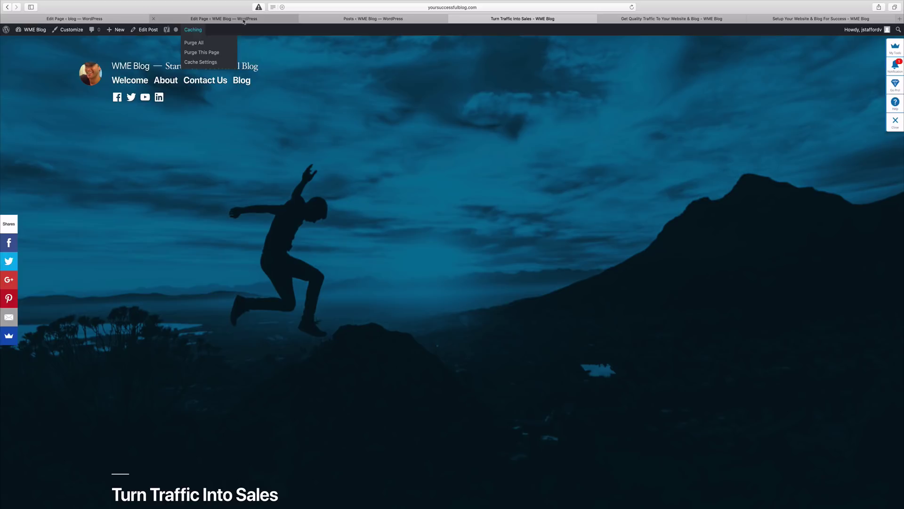
pyautogui.click(244, 19)
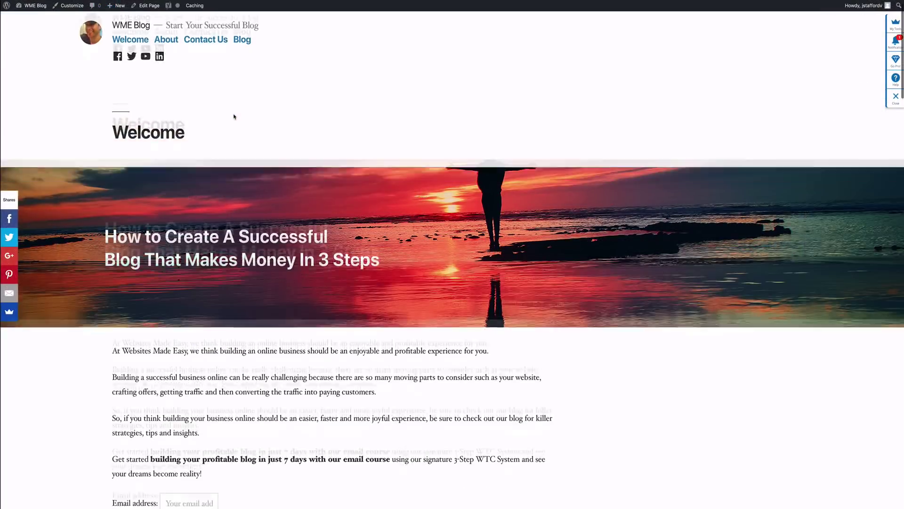
pyautogui.scroll(-6, 234, 117)
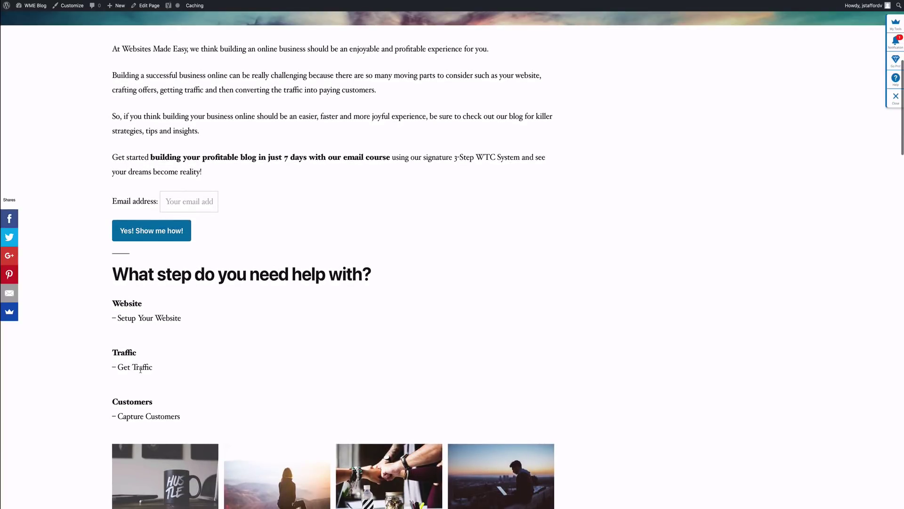
pyautogui.scroll(7, 160, 344)
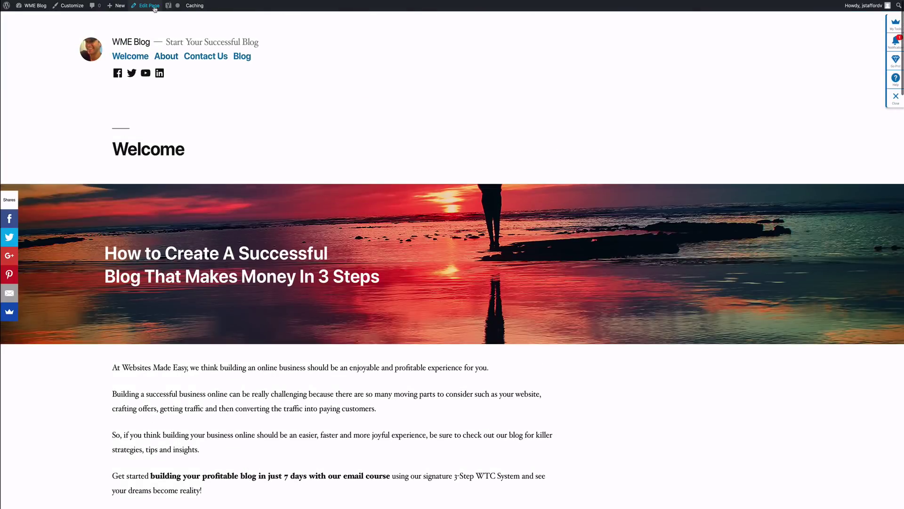
pyautogui.click(154, 6)
# Step: Link the 'Capture Customers' text to the copied Turn Traffic Into Sales post address
pyautogui.scroll(-5, 178, 83)
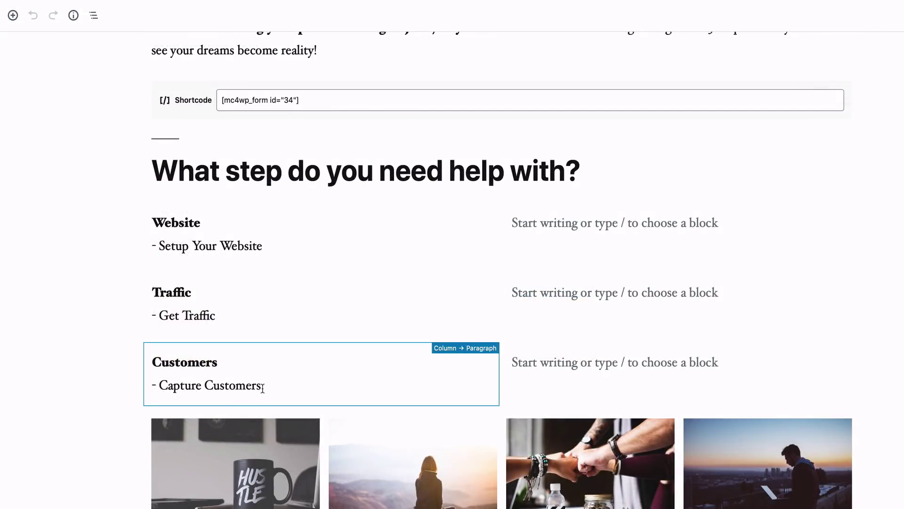
pyautogui.moveTo(263, 385); pyautogui.dragTo(162, 386)
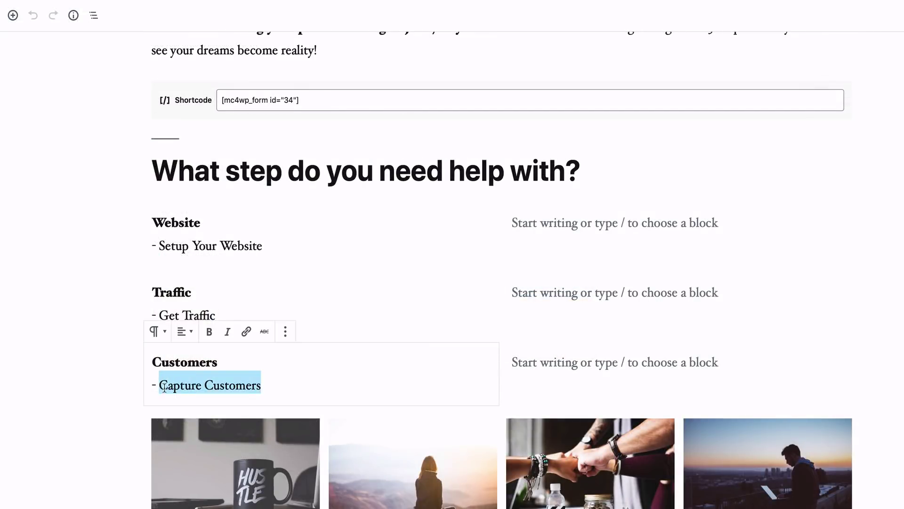
pyautogui.click(246, 331)
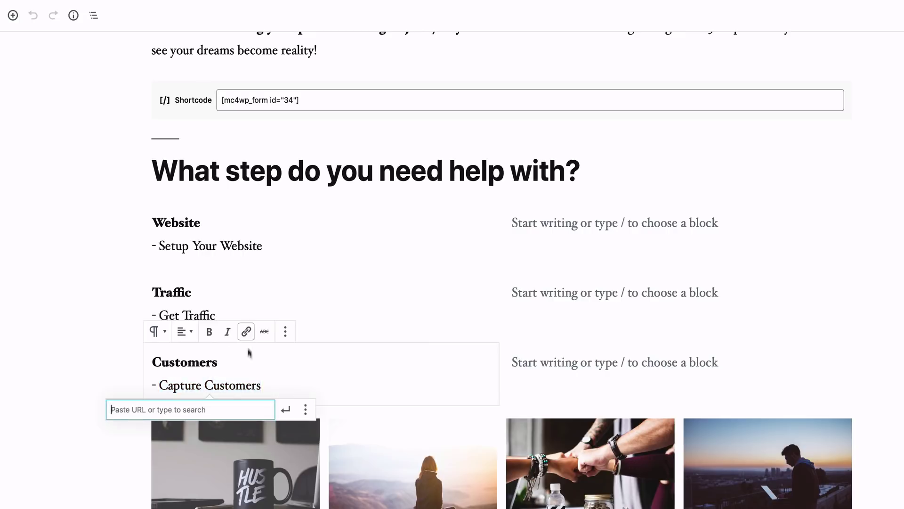
pyautogui.rightClick(207, 410)
pyautogui.click(228, 439)
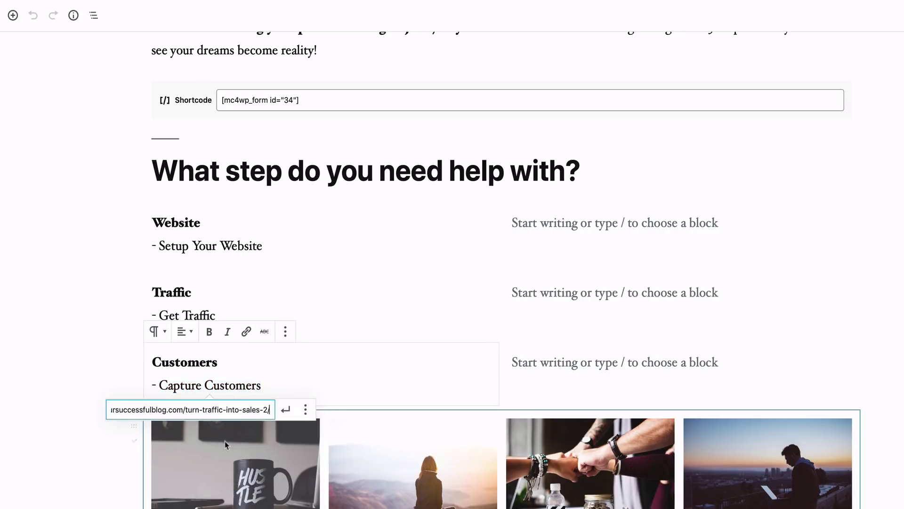
pyautogui.click(286, 411)
pyautogui.click(94, 481)
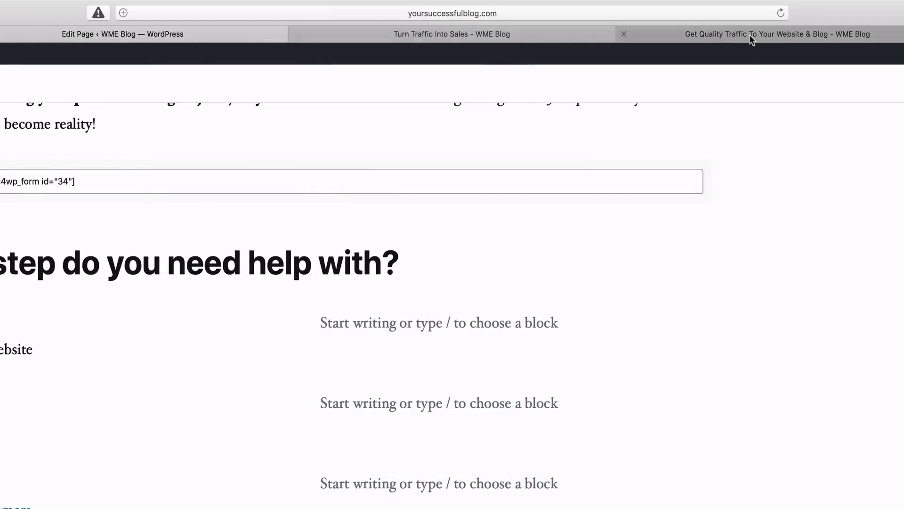
# Step: Copy the Get Quality Traffic post address and link the 'Get Traffic' text to it
pyautogui.click(752, 37)
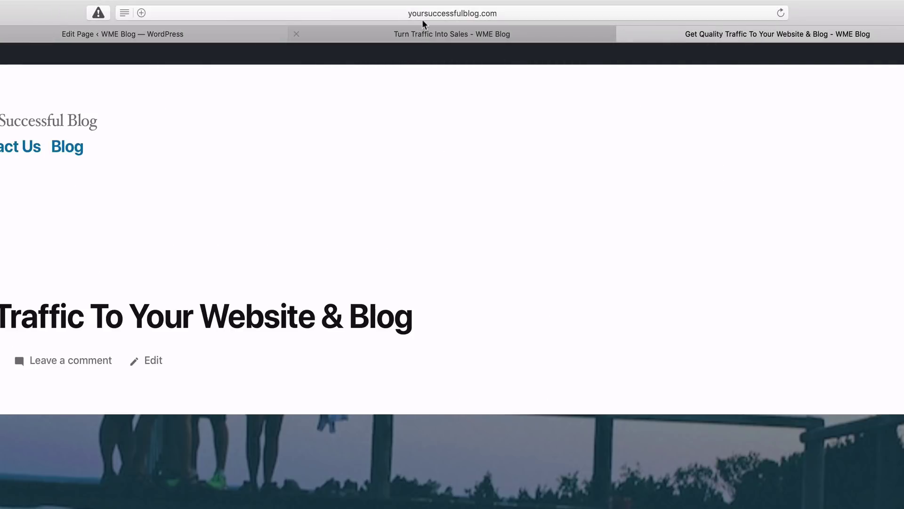
pyautogui.click(416, 13)
pyautogui.rightClick(284, 15)
pyautogui.click(306, 32)
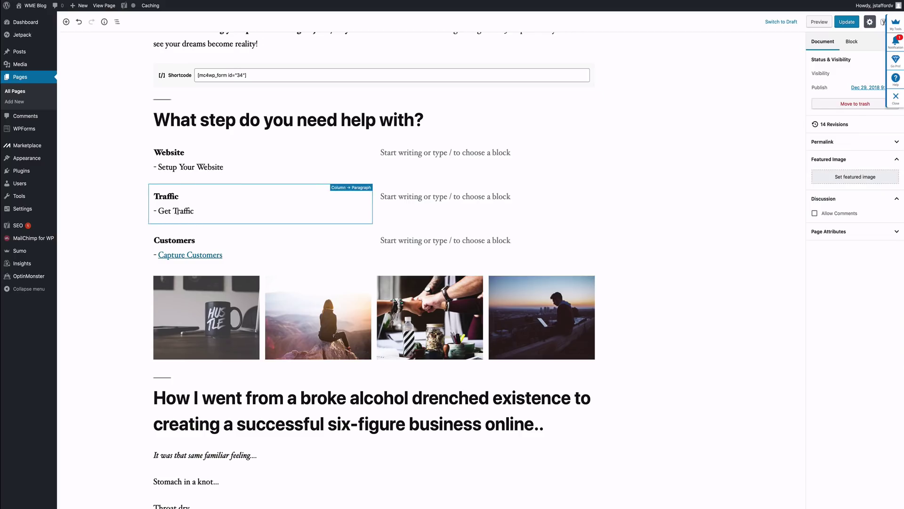
pyautogui.moveTo(196, 210); pyautogui.dragTo(162, 212)
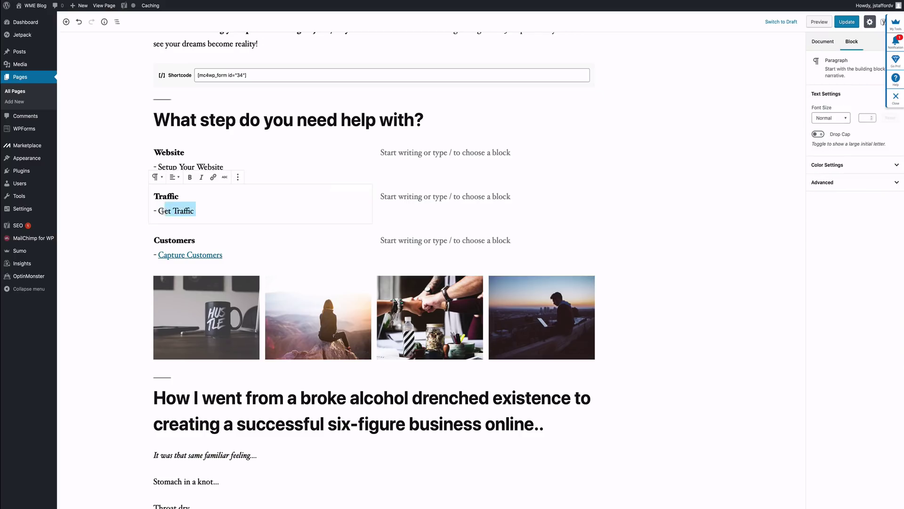
pyautogui.click(213, 177)
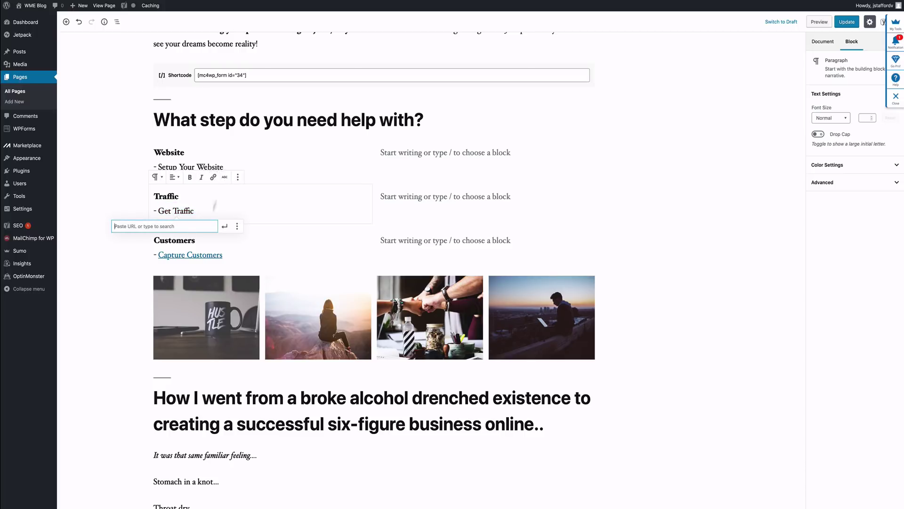
pyautogui.rightClick(190, 226)
pyautogui.click(198, 244)
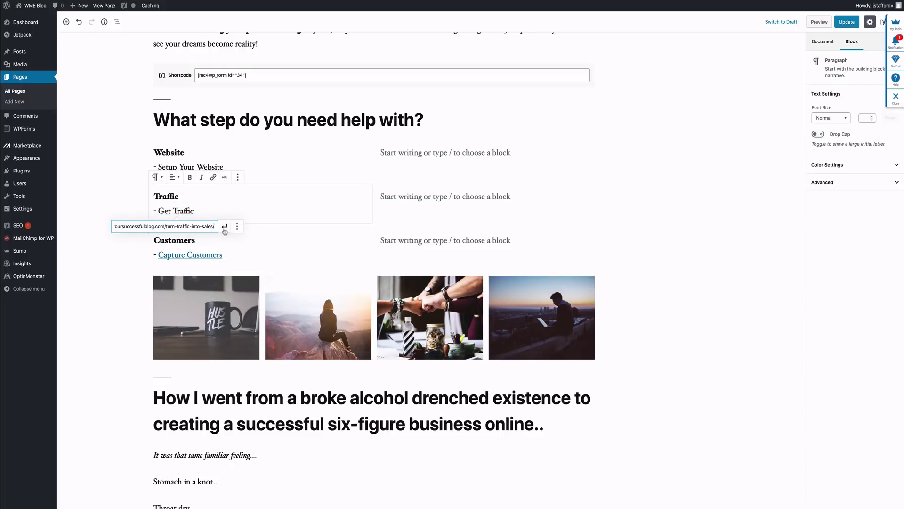
pyautogui.click(224, 227)
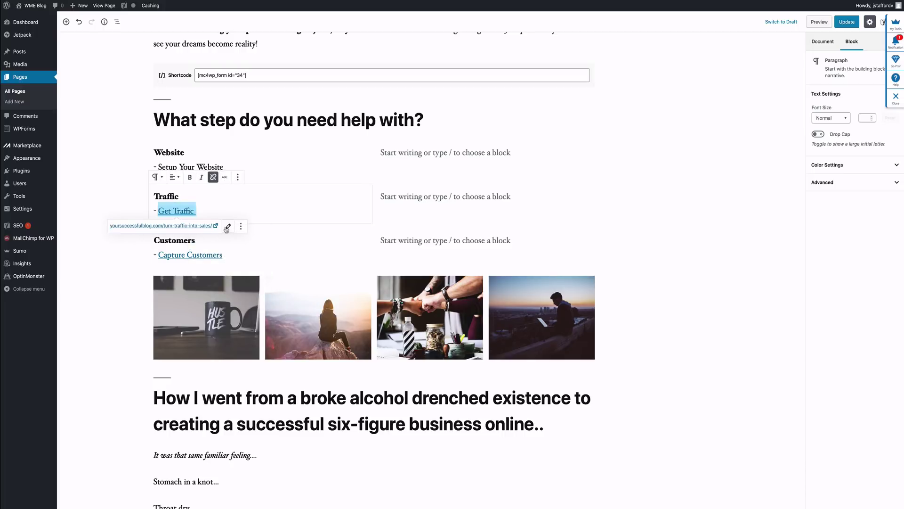
pyautogui.click(135, 164)
# Step: Link 'Setup Your Website' to the setup-your-website-blog-for-success post address and update the page
pyautogui.moveTo(225, 168); pyautogui.dragTo(163, 168)
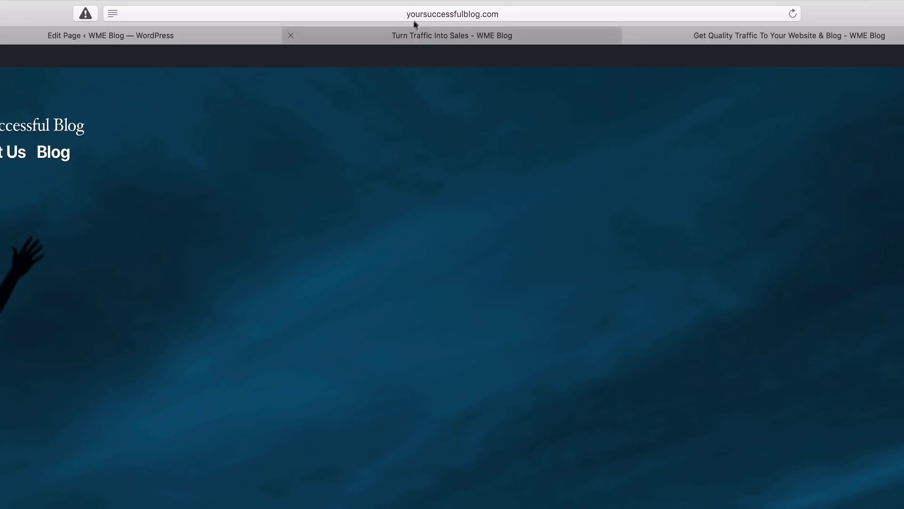
pyautogui.click(385, 14)
pyautogui.rightClick(351, 12)
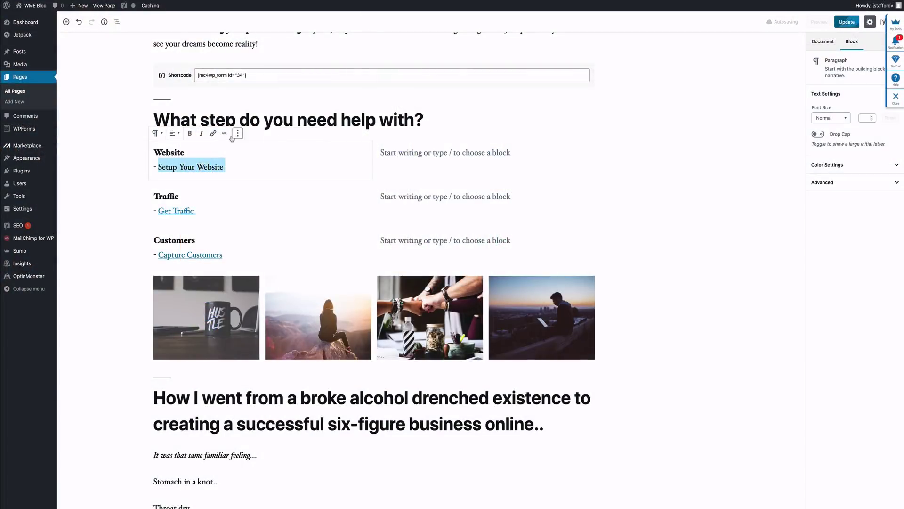
pyautogui.click(224, 166)
pyautogui.moveTo(215, 167); pyautogui.dragTo(157, 168)
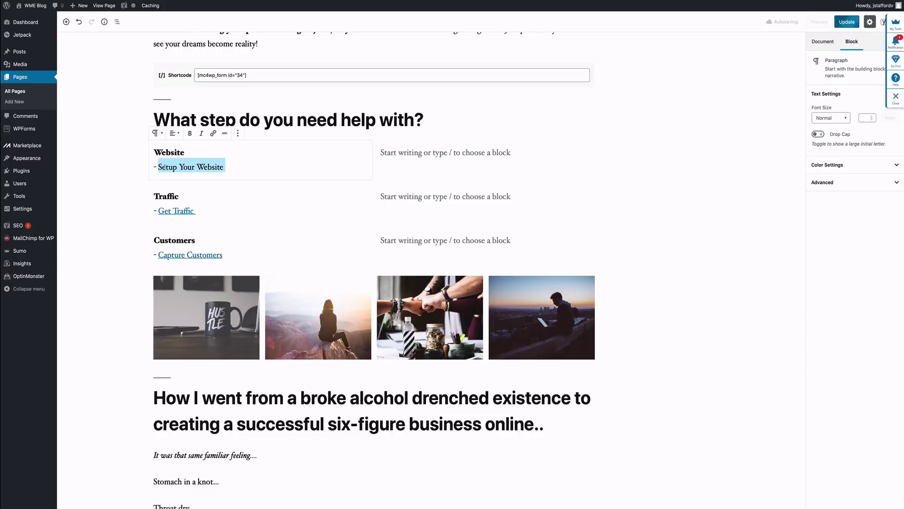
pyautogui.click(214, 133)
pyautogui.rightClick(192, 185)
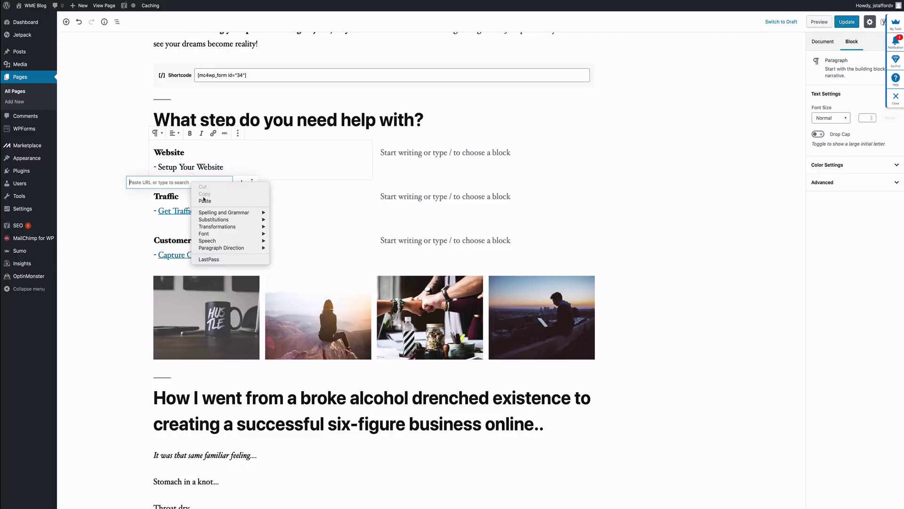
pyautogui.click(226, 201)
pyautogui.click(240, 184)
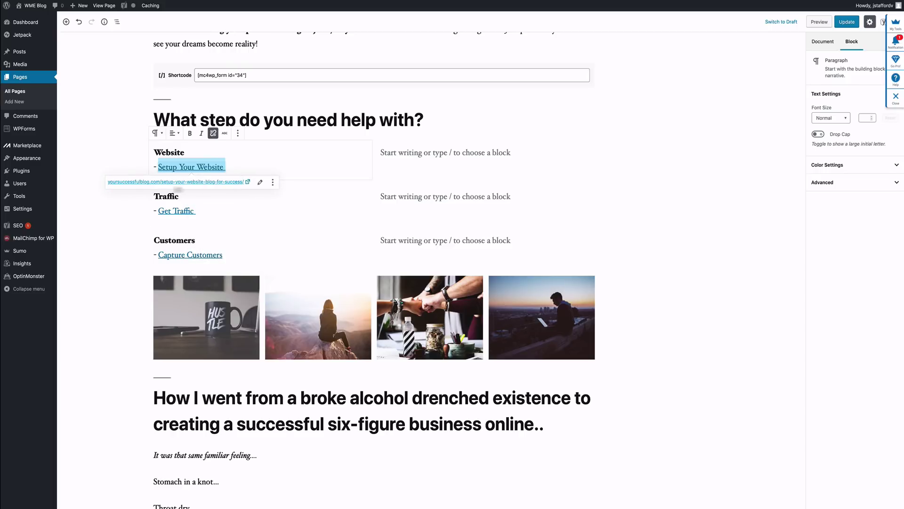
pyautogui.click(115, 208)
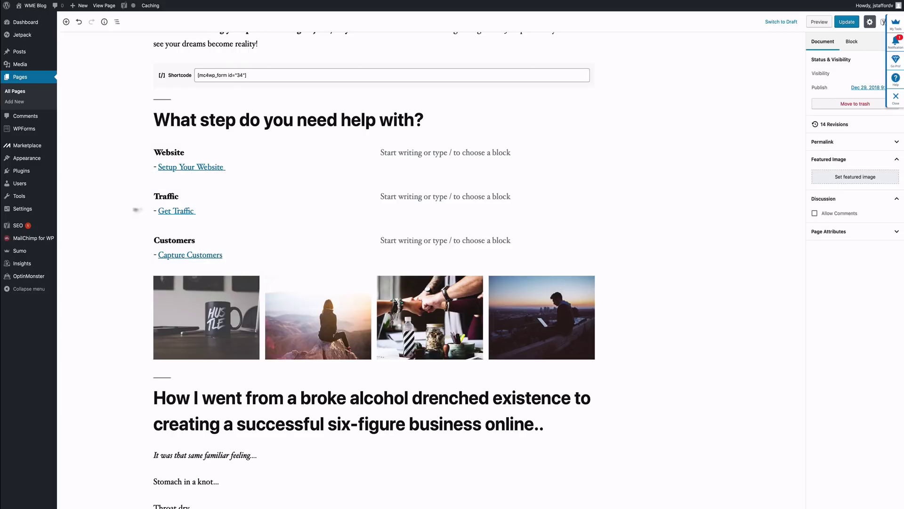
pyautogui.click(858, 24)
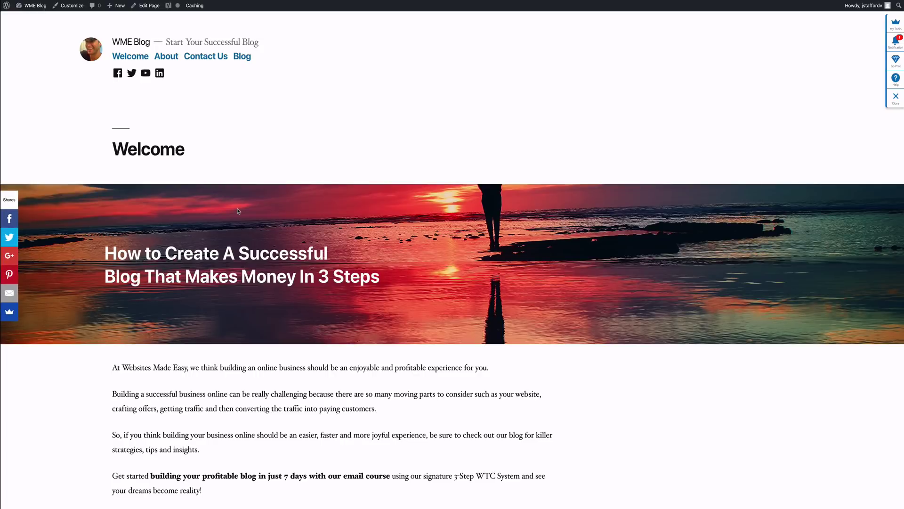
# Step: Check that the Setup Your Website link opens the Setup Your Website & Blog For Success post
pyautogui.scroll(-3, 238, 211)
pyautogui.scroll(3, 237, 211)
pyautogui.scroll(-5, 238, 211)
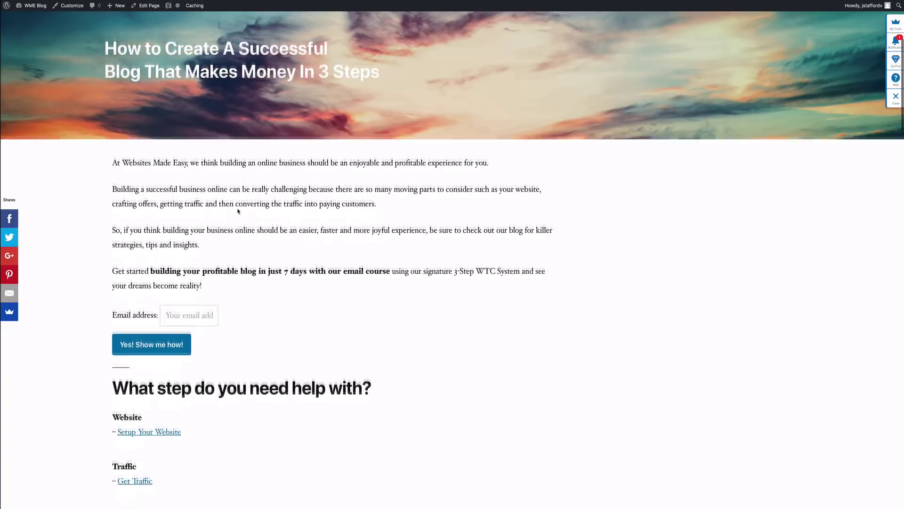
pyautogui.scroll(4, 238, 211)
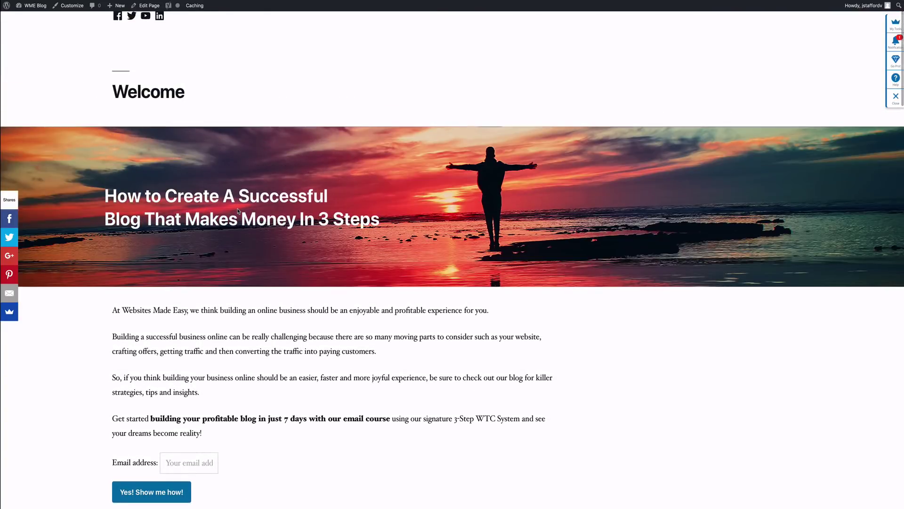
pyautogui.scroll(-4, 238, 211)
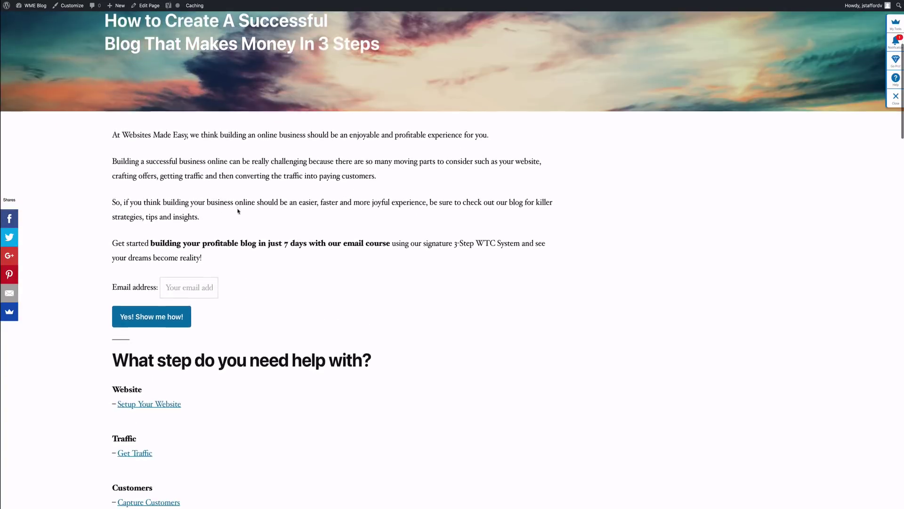
pyautogui.scroll(-1, 277, 252)
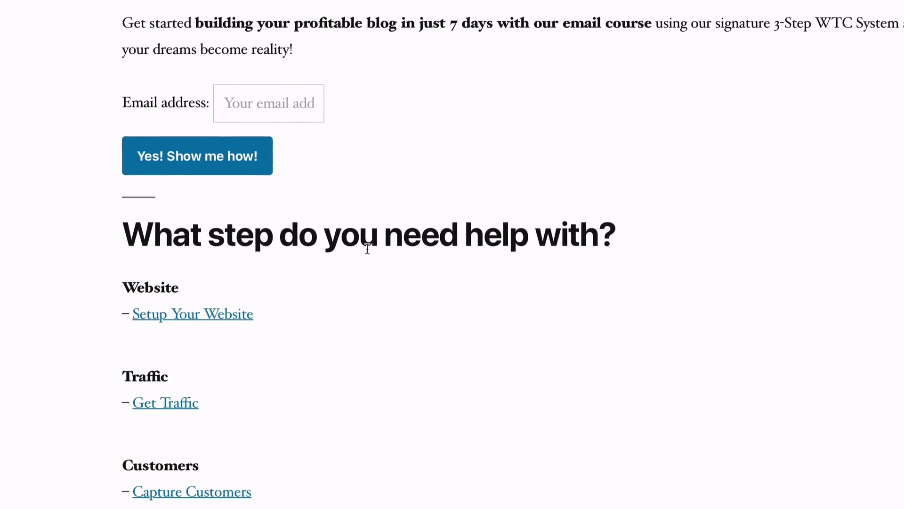
pyautogui.scroll(-2, 356, 222)
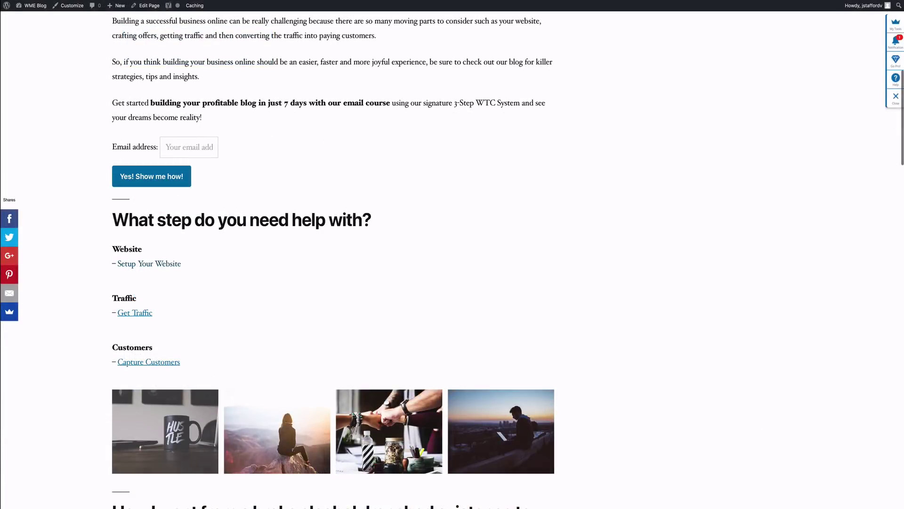
pyautogui.click(192, 204)
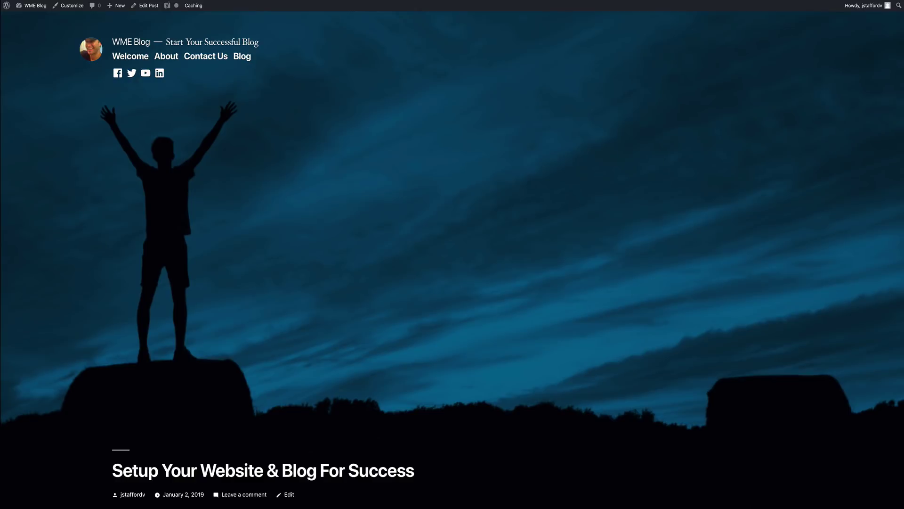
pyautogui.scroll(-20, 330, 254)
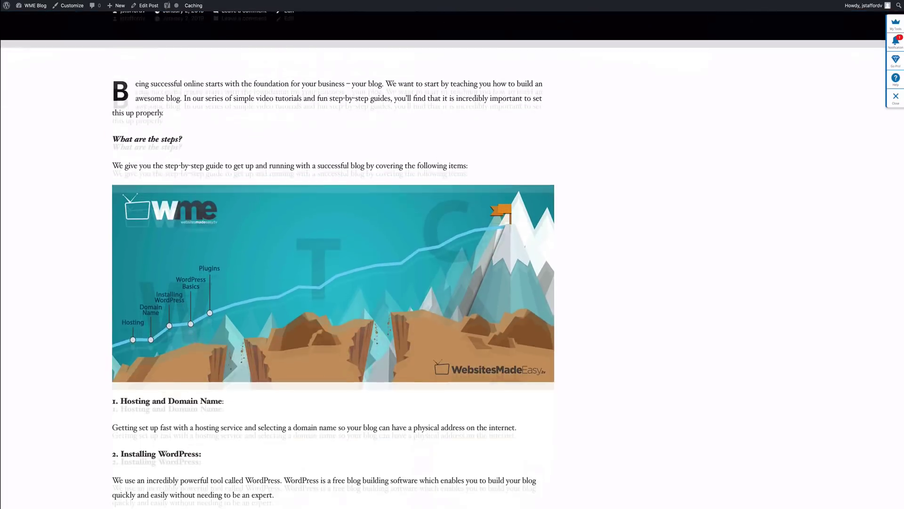
pyautogui.scroll(-20, 330, 254)
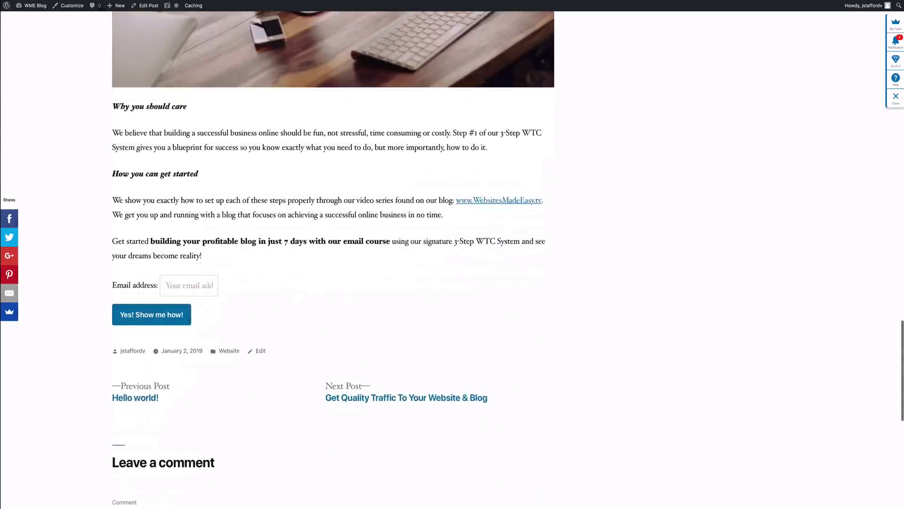
pyautogui.scroll(5, 330, 255)
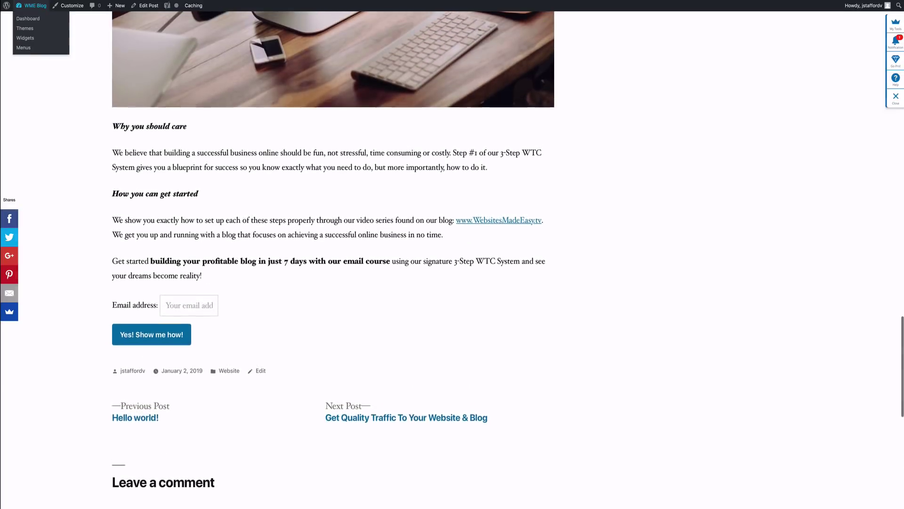
# Step: Return to the home page and scroll through the updated Welcome page and its personal-story text
pyautogui.click(36, 6)
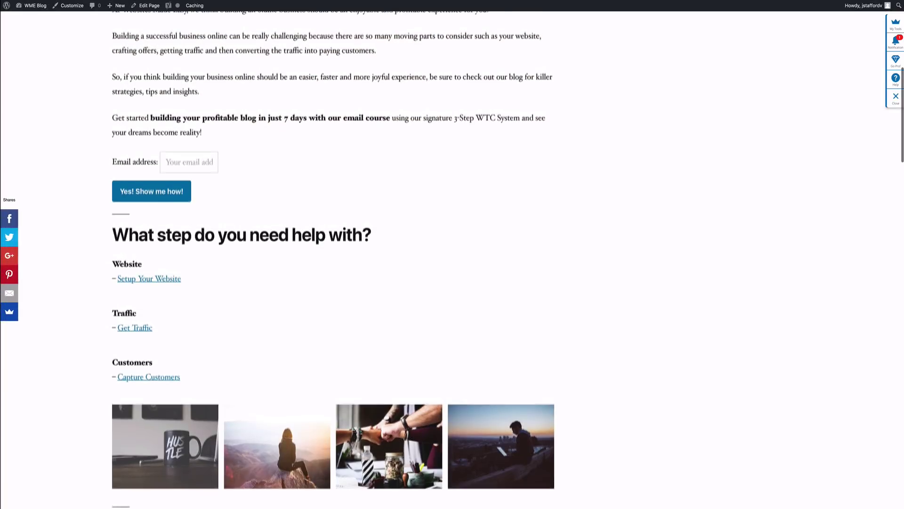
pyautogui.scroll(-10, 330, 255)
pyautogui.scroll(8, 330, 254)
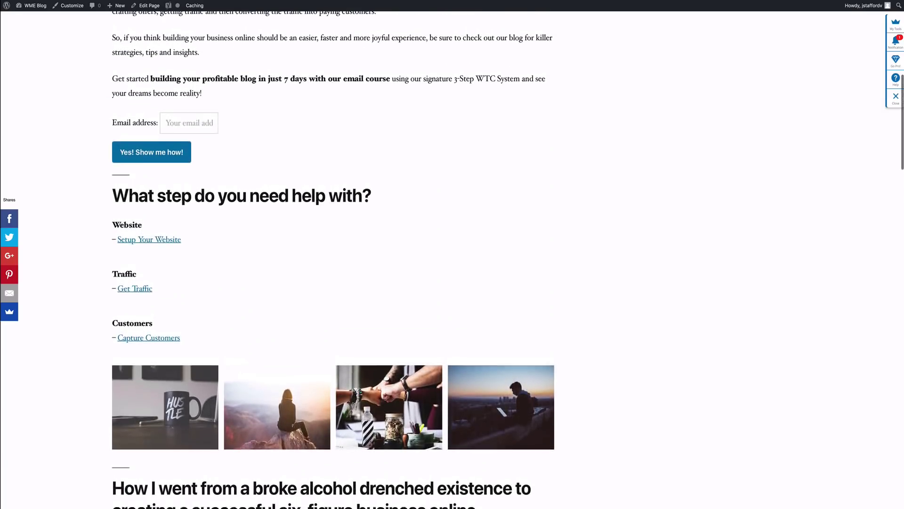
pyautogui.scroll(-10, 330, 254)
pyautogui.scroll(-10, 257, 274)
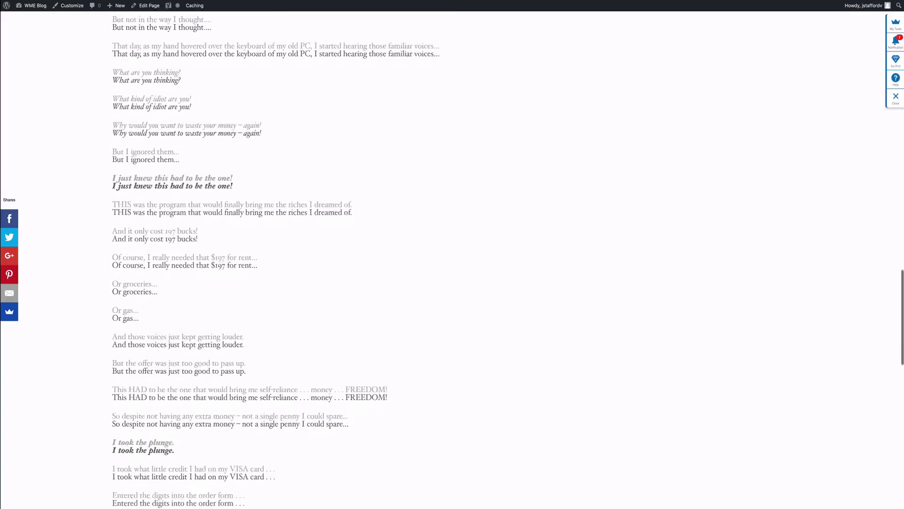
pyautogui.scroll(-4, 257, 274)
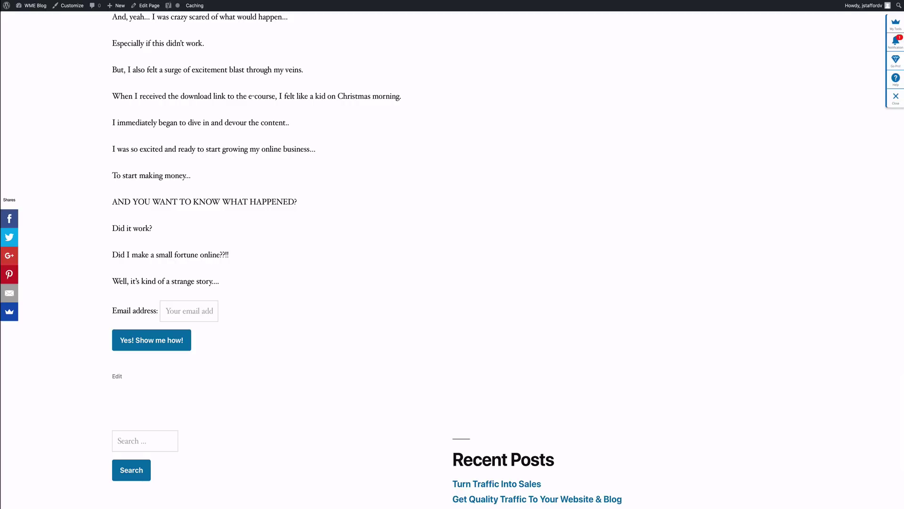
pyautogui.scroll(5, 452, 259)
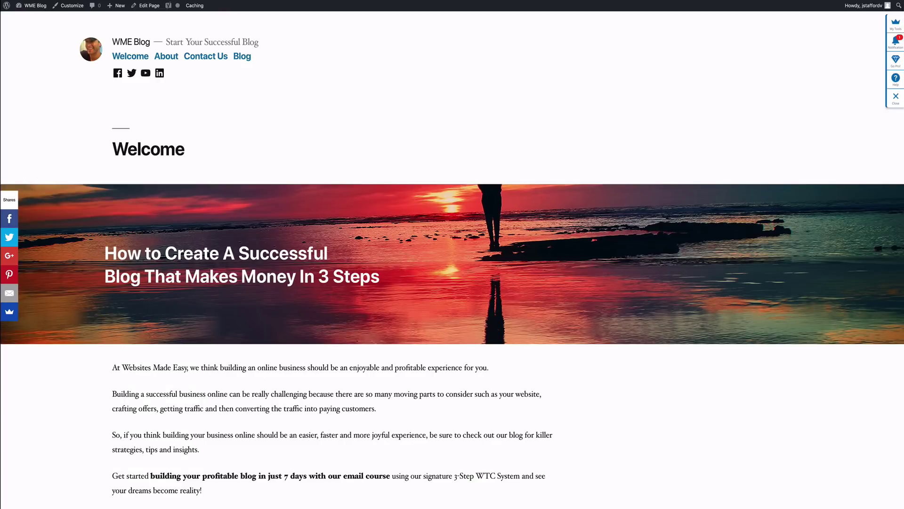
pyautogui.scroll(-15, 452, 259)
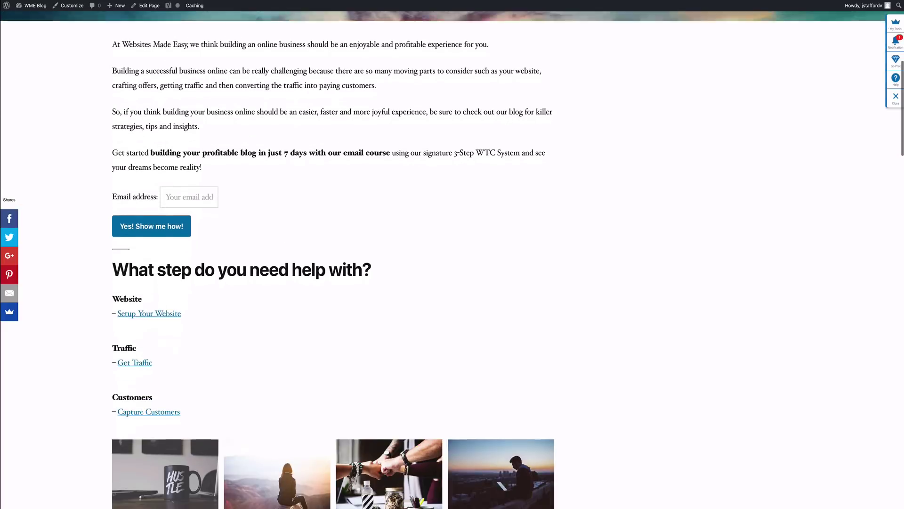
pyautogui.scroll(-14, 452, 259)
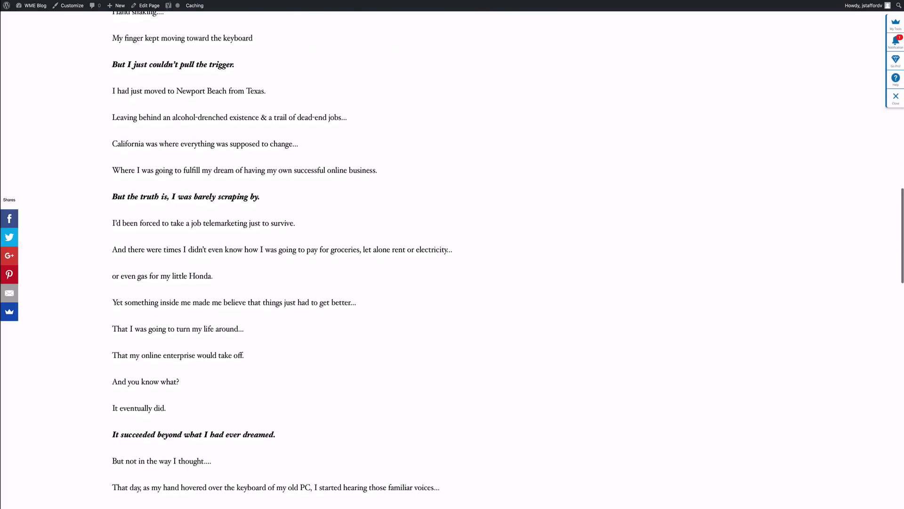
pyautogui.scroll(-3, 452, 259)
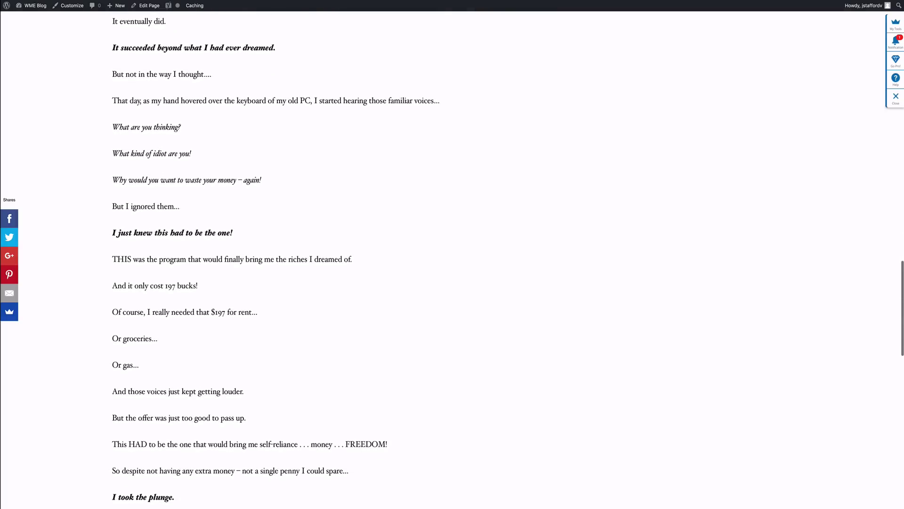